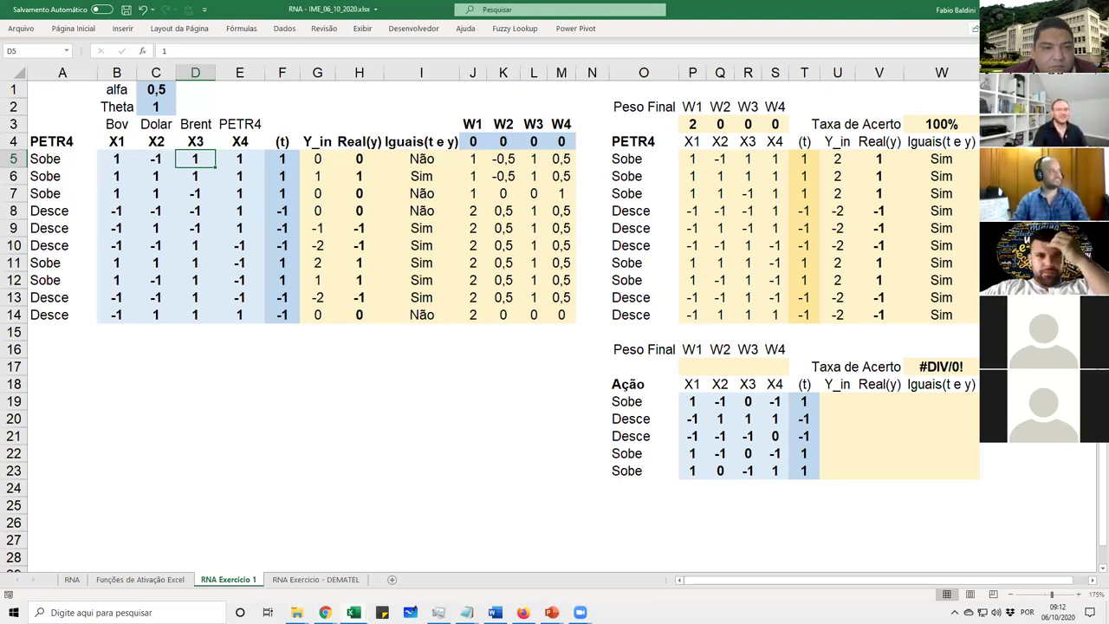
Examine the Y_in formula in G5 together with the inputs B5:E5 and initial weights J4:M4 that it multiplies
click(474, 143)
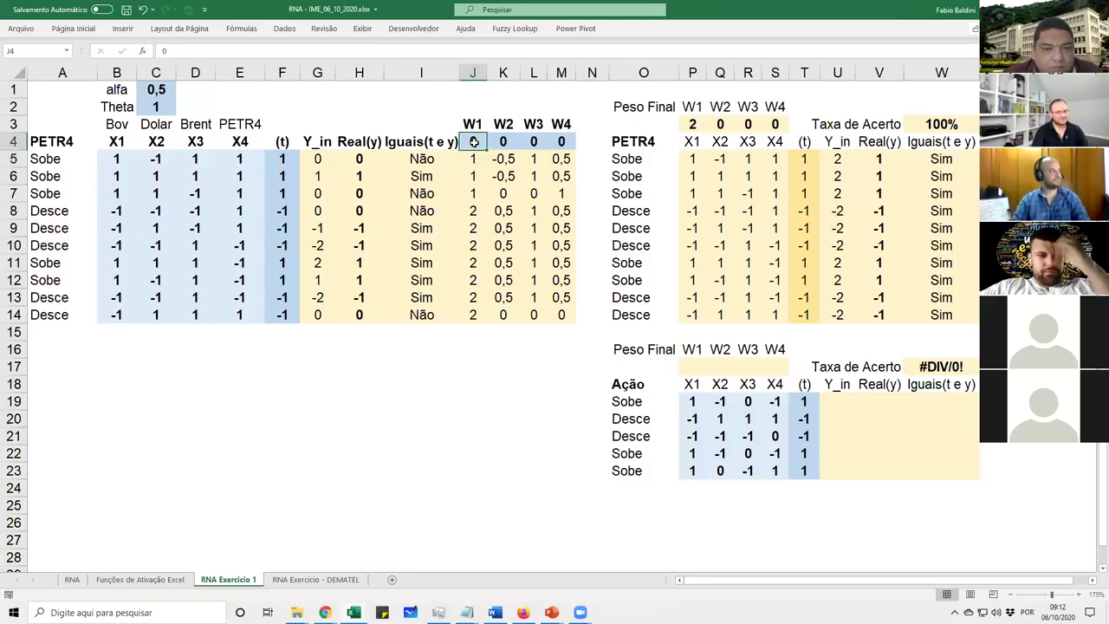
click(473, 176)
click(487, 145)
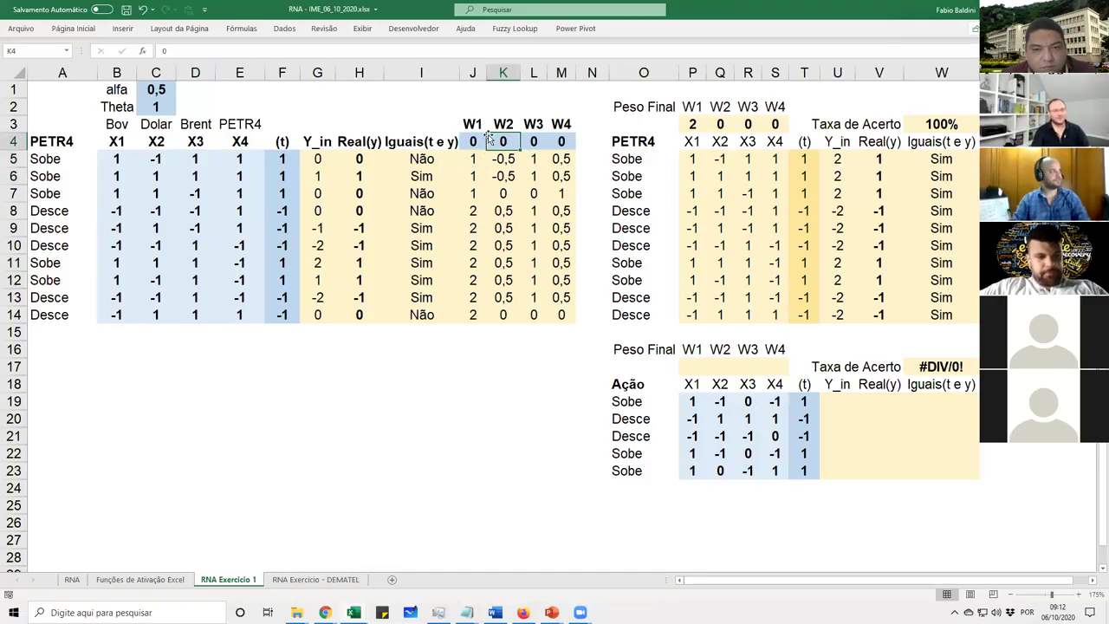
click(465, 144)
click(474, 164)
click(330, 162)
double_click(330, 162)
key(Escape)
click(337, 50)
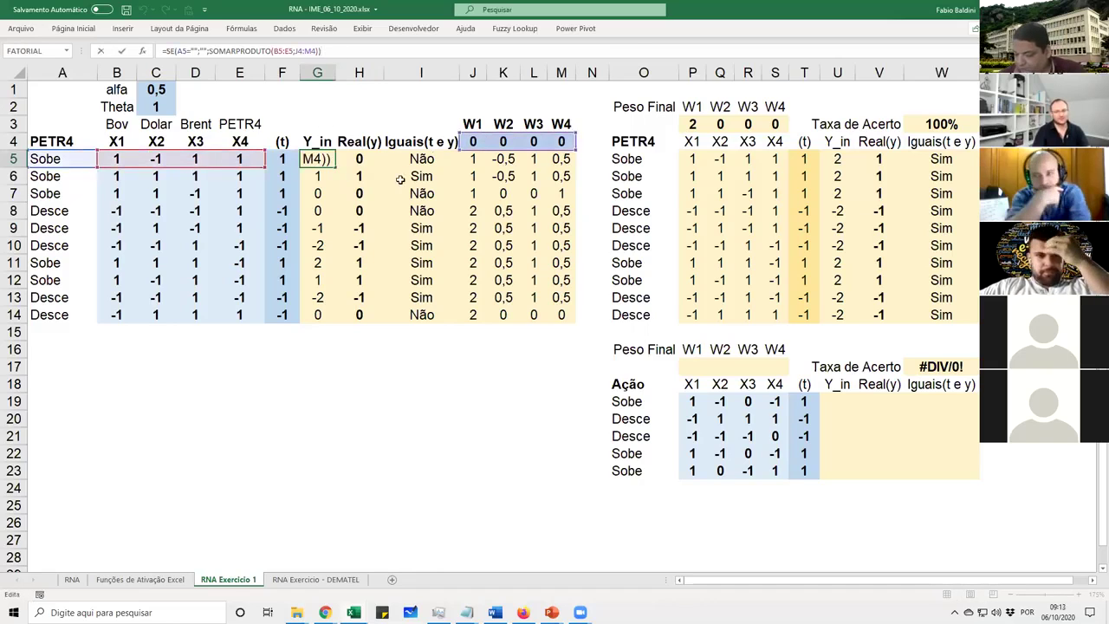
key(Escape)
key(F2)
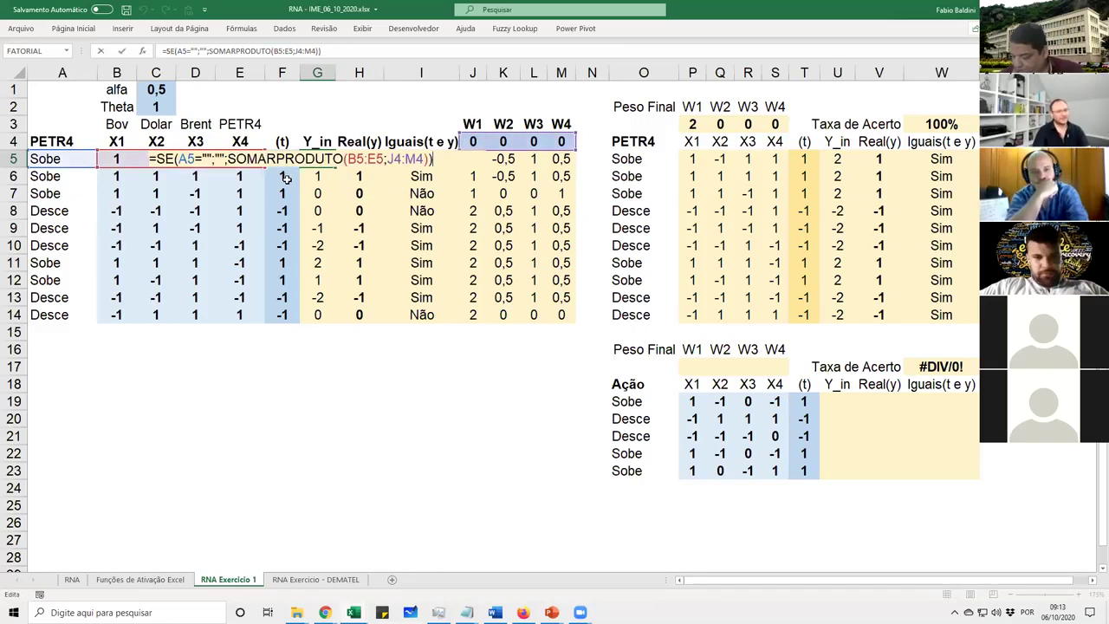
key(Escape)
drag(127, 162, 247, 163)
drag(474, 143, 563, 143)
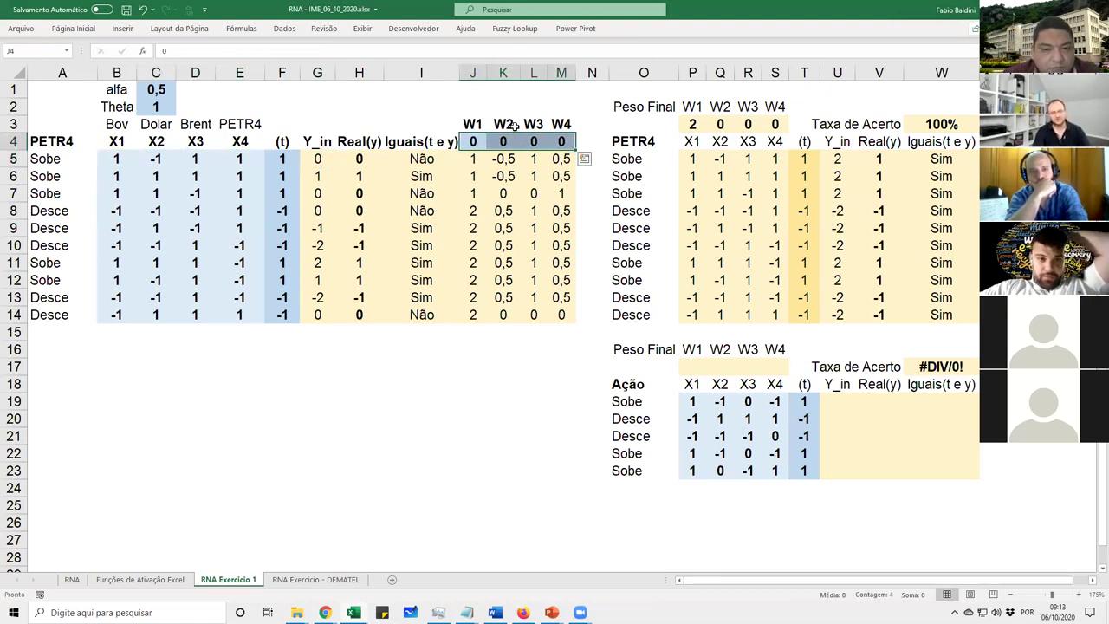
Examine the Real(y) activation formula in H5 and compare the Y_in, Real(y) and (t) values in row 11
double_click(359, 161)
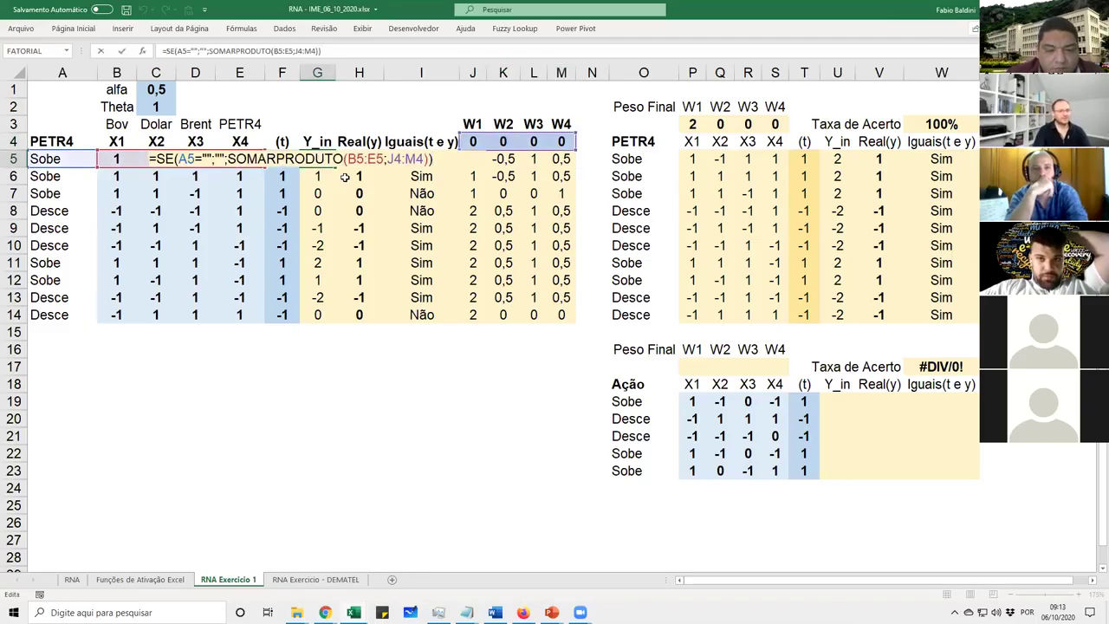
key(Escape)
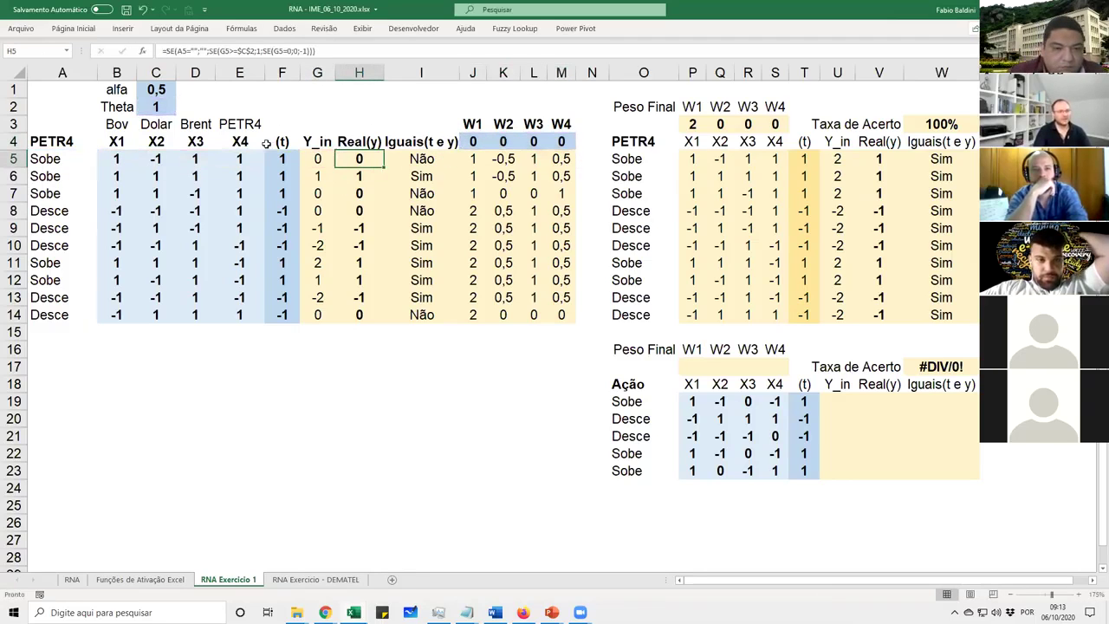
key(F2)
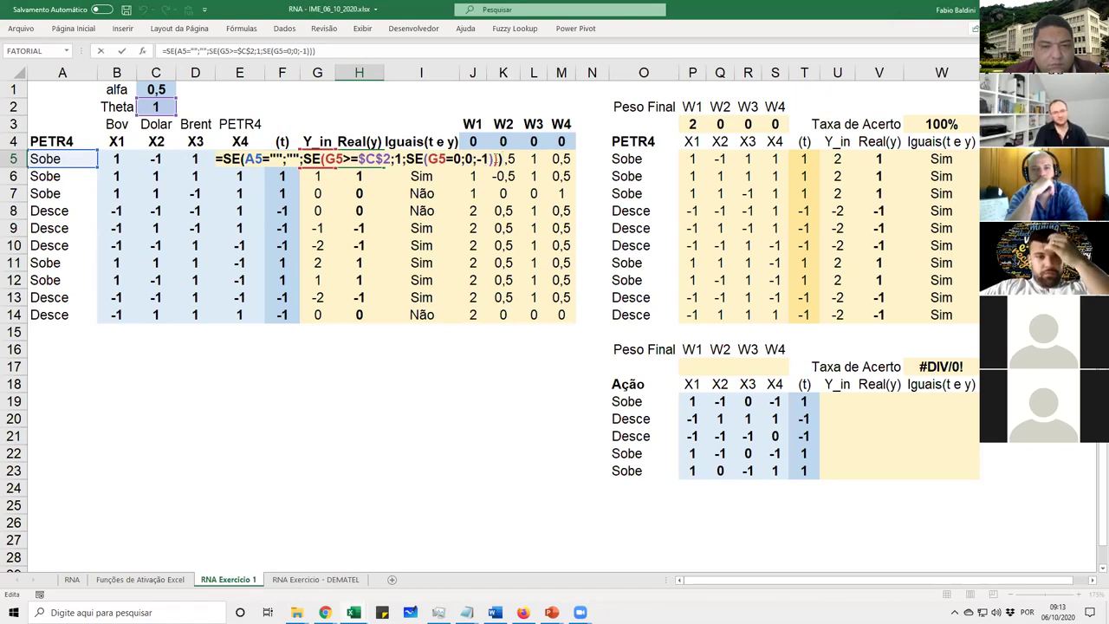
key(Escape)
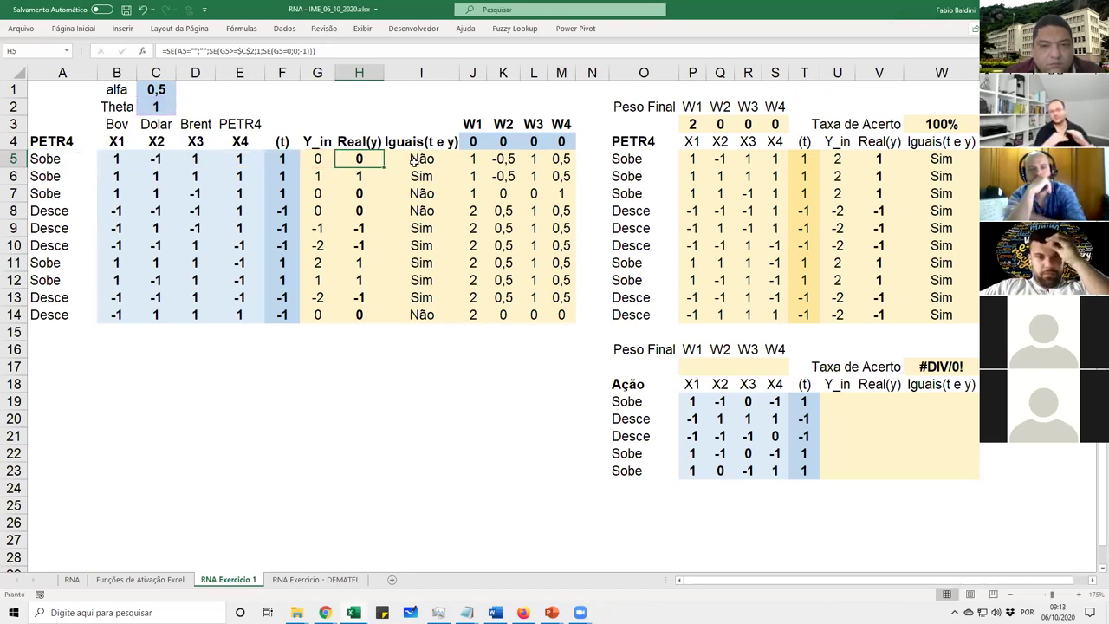
click(322, 245)
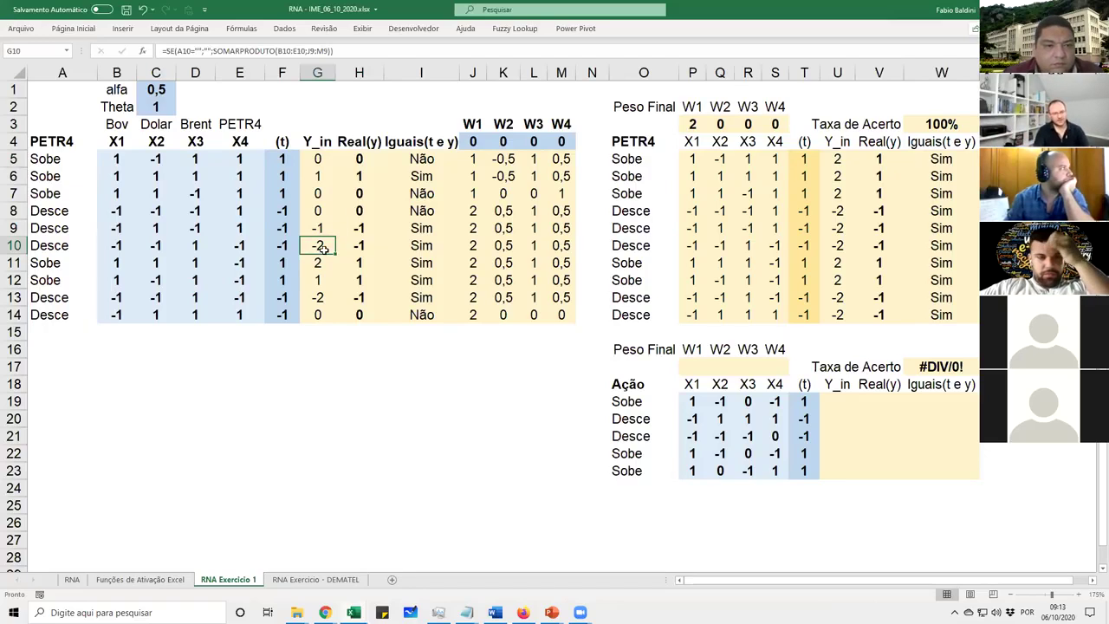
click(317, 269)
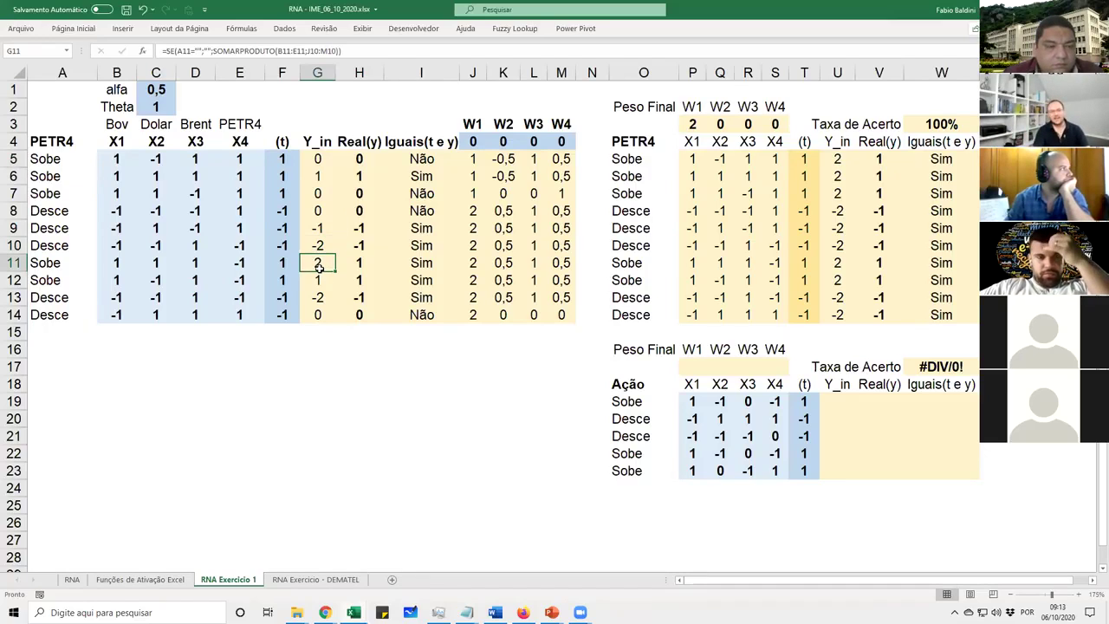
click(360, 263)
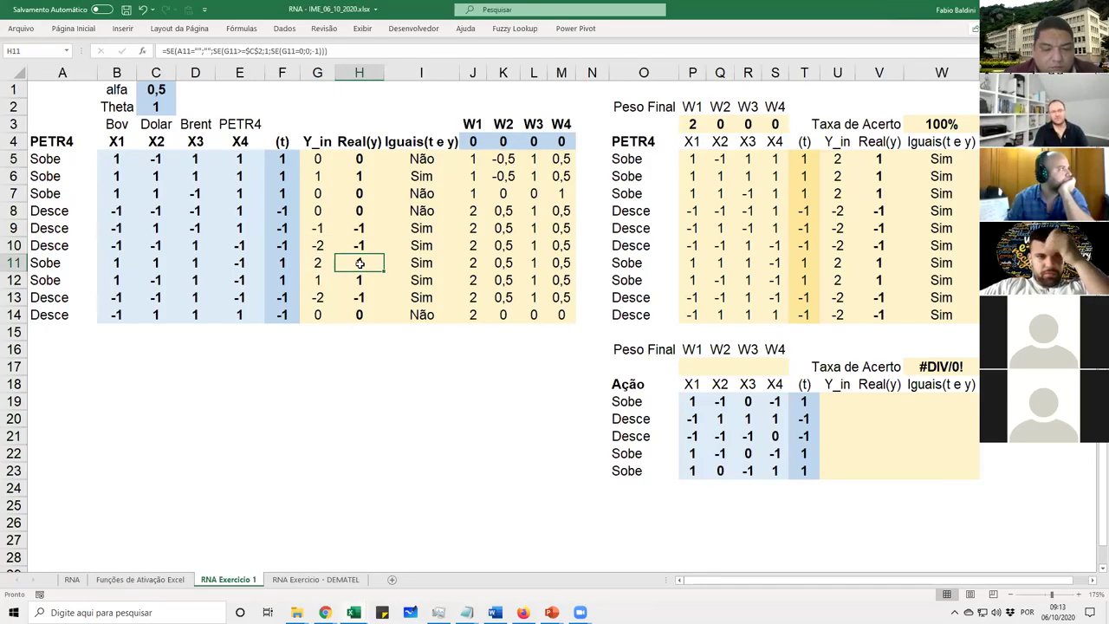
ctrl+click(279, 260)
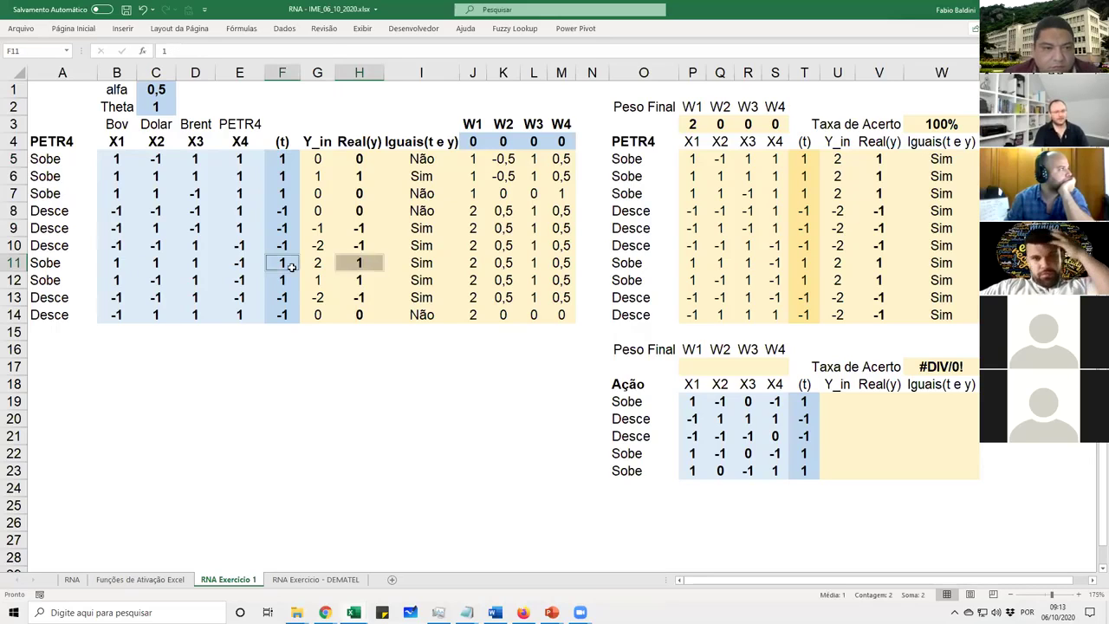
Inspect the Iguais(t e y) comparison formula in I5 and the W1 weight-update formula in J5
double_click(422, 160)
key(Escape)
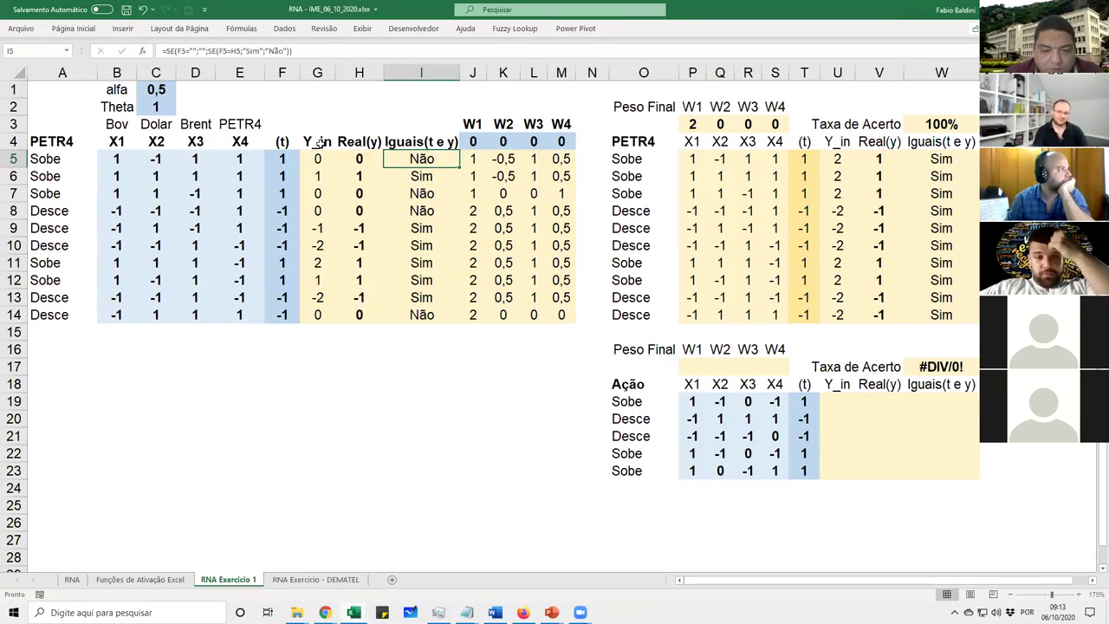
click(357, 158)
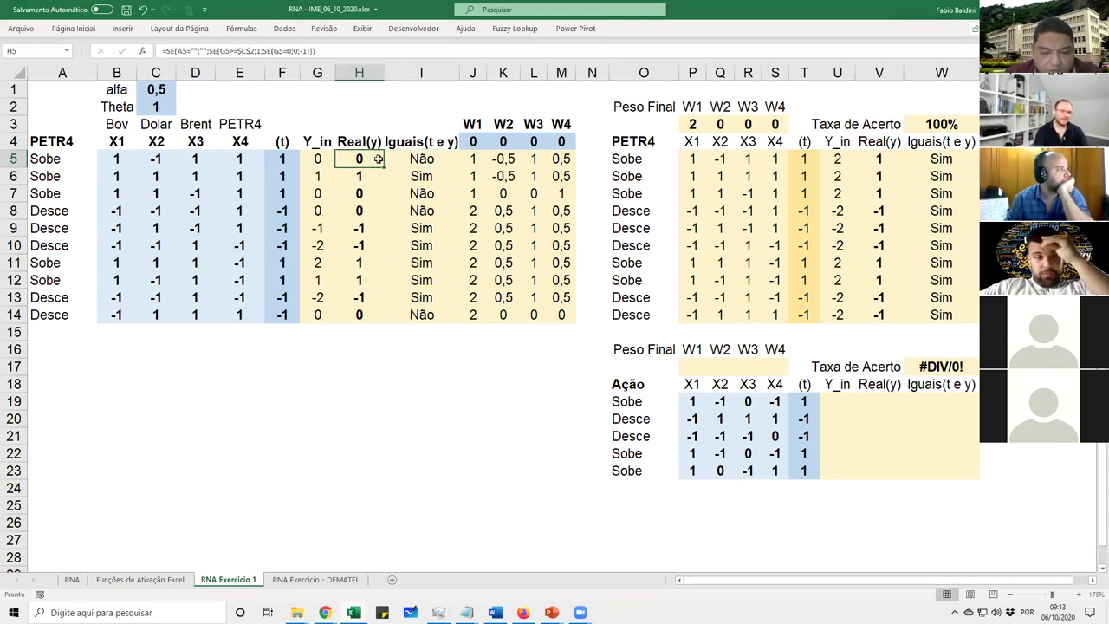
double_click(397, 161)
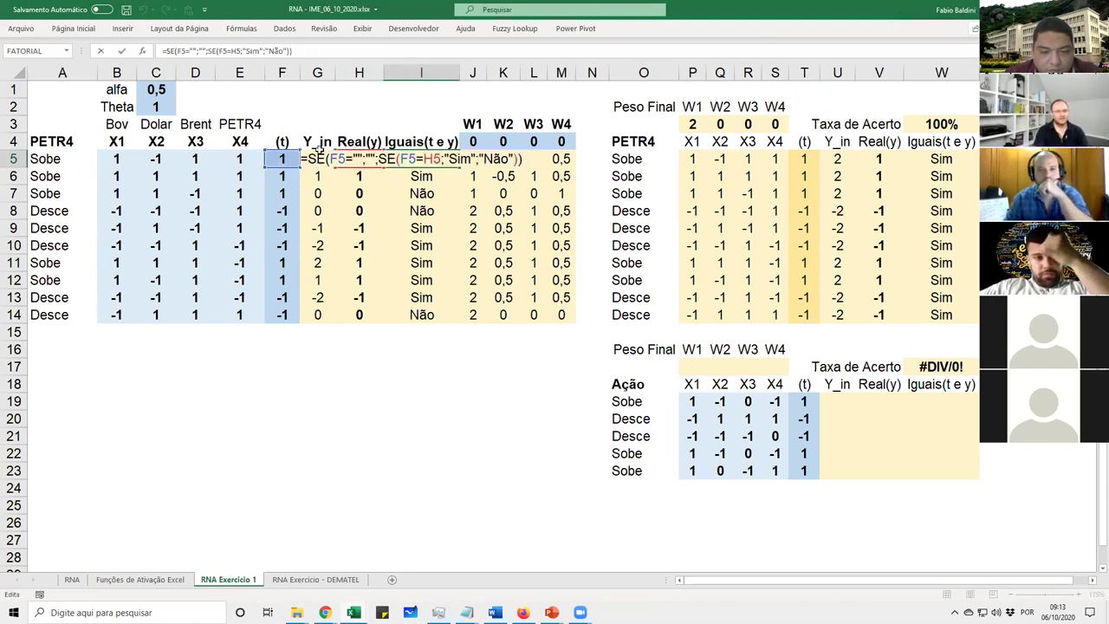
key(Escape)
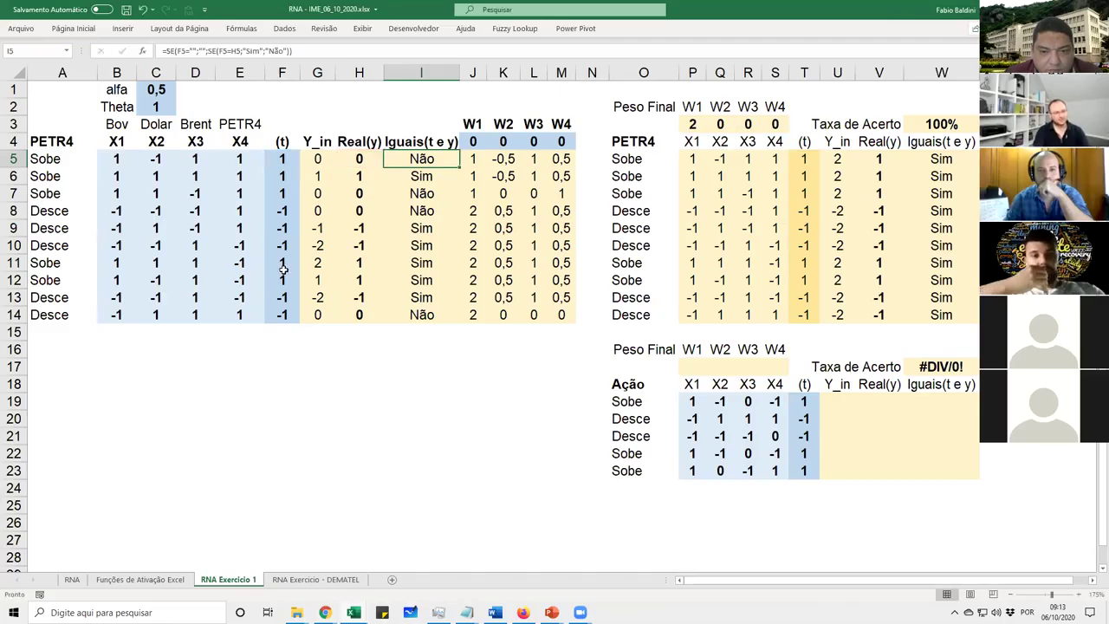
double_click(478, 160)
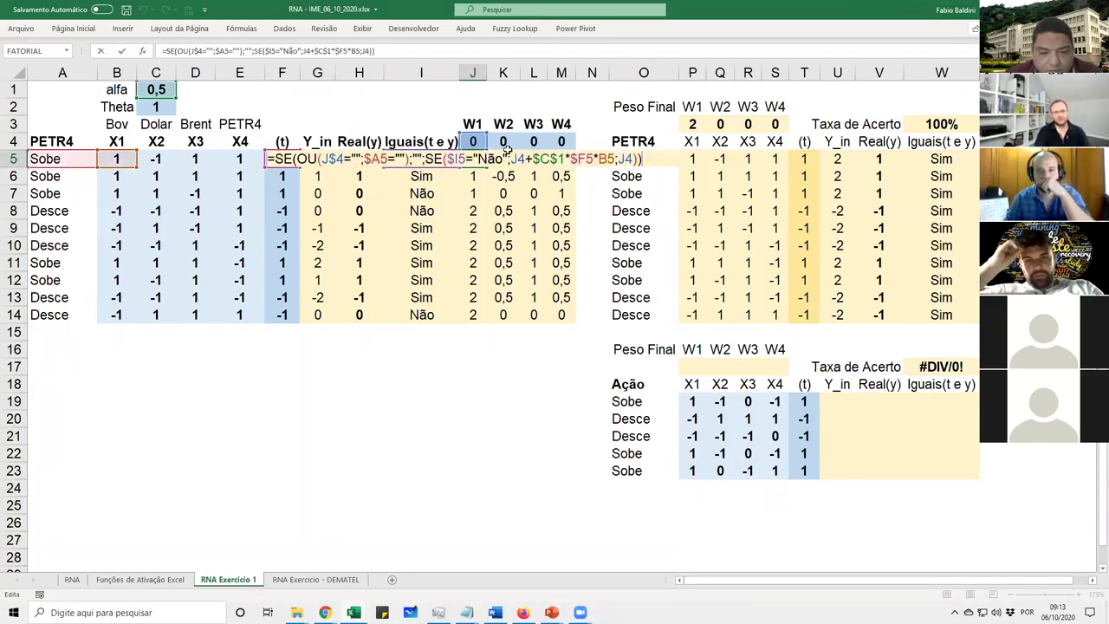
key(Escape)
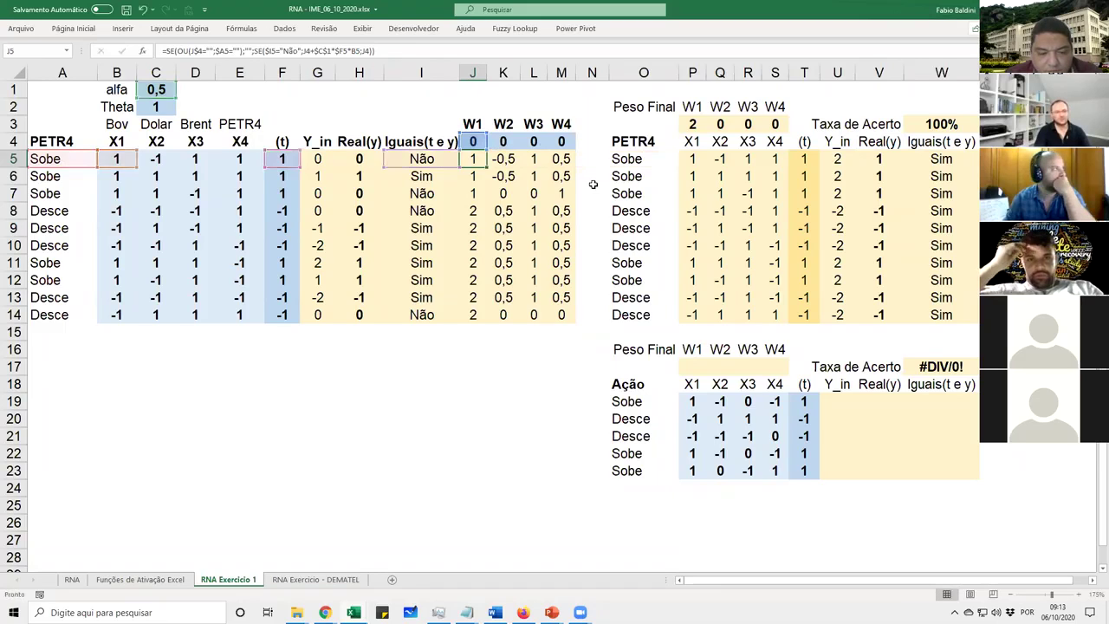
Copy the final weights in J14:M14 and paste them as values over the initial weights in J4:M4
click(473, 314)
click(502, 315)
click(533, 314)
click(553, 316)
drag(473, 315, 553, 315)
key(ctrl+c)
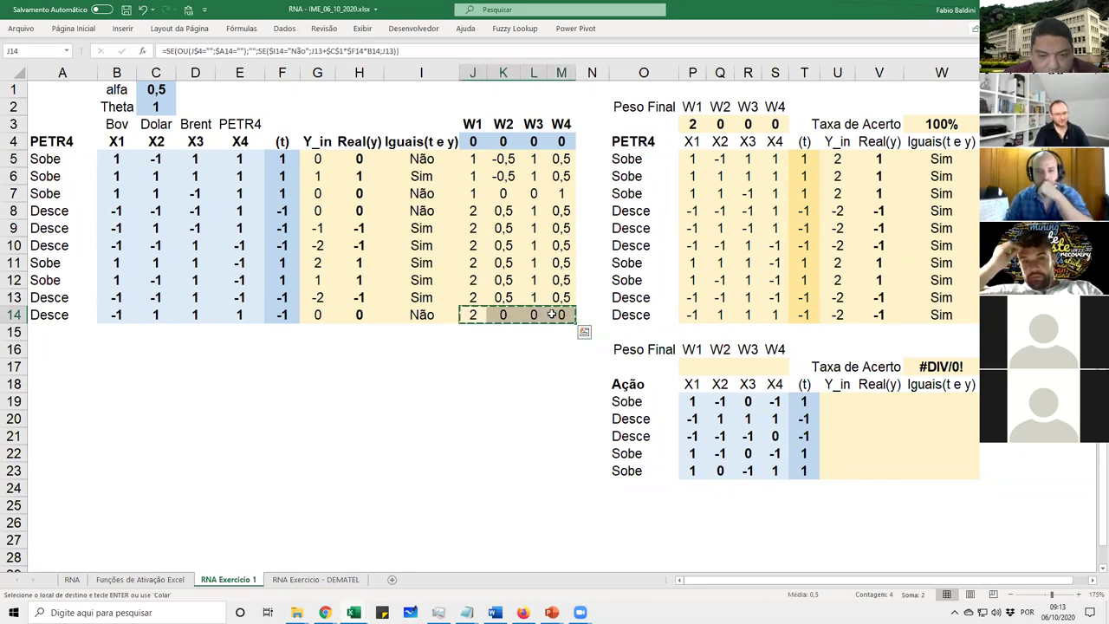
click(473, 141)
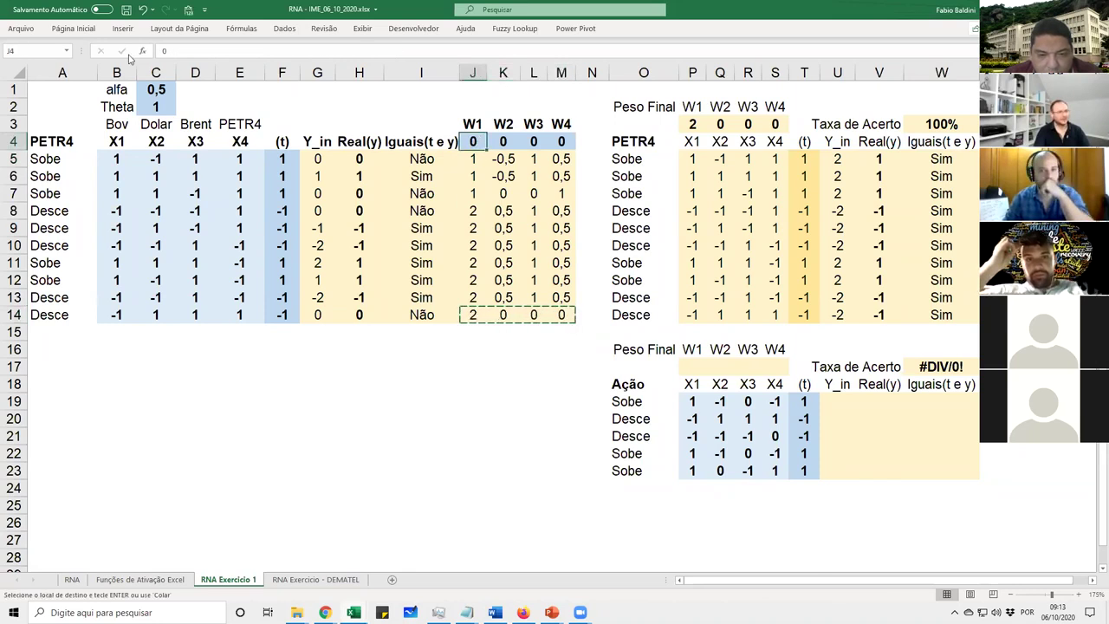
click(73, 28)
click(17, 76)
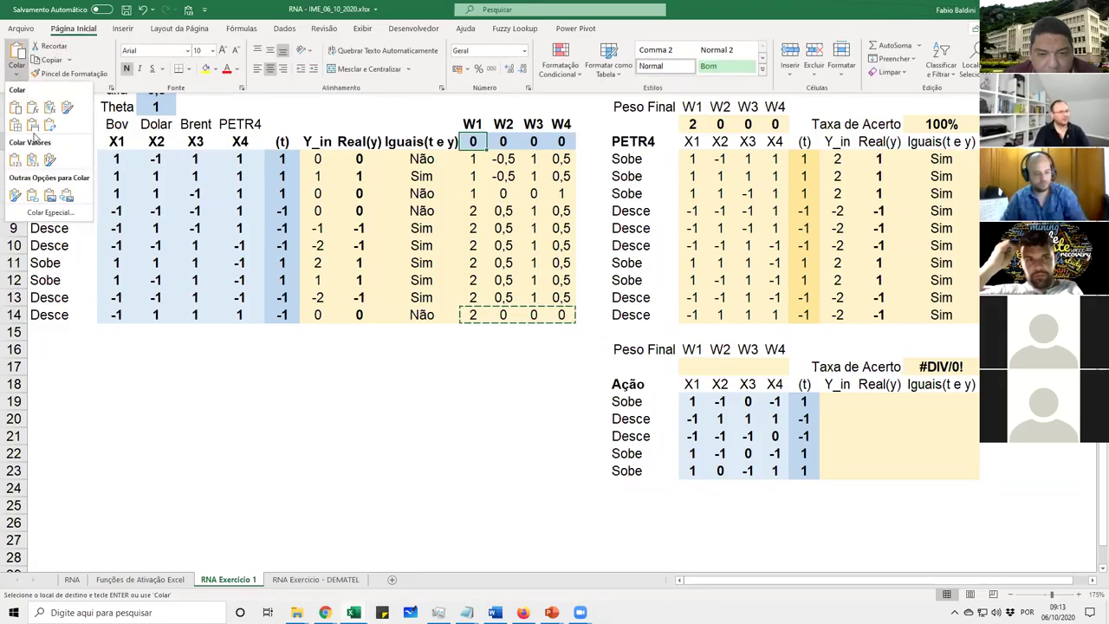
click(16, 163)
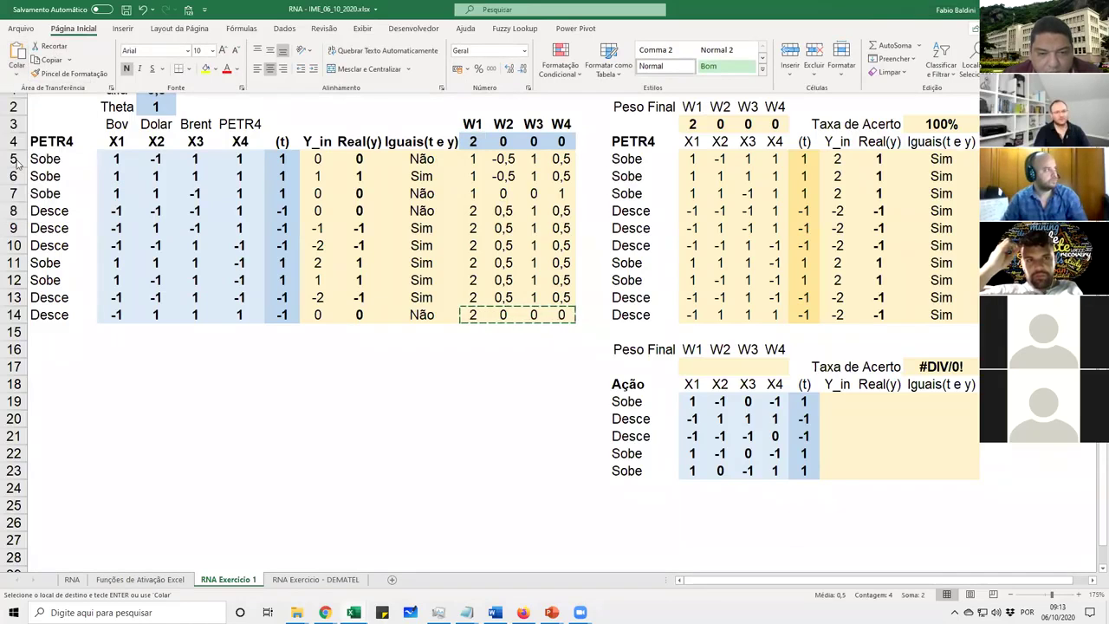
click(486, 141)
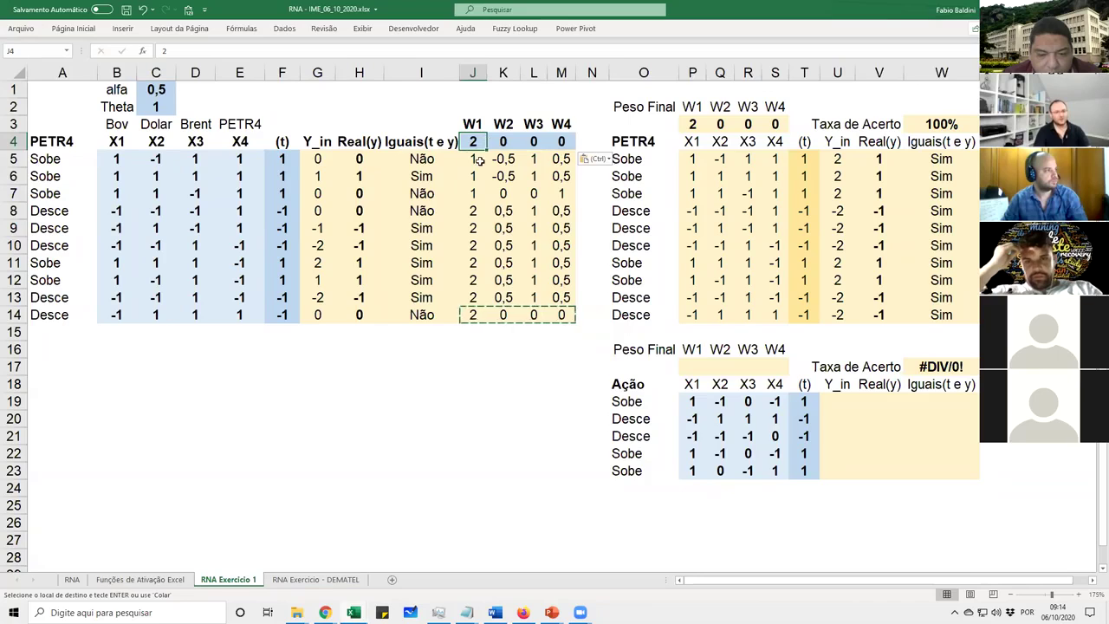
key(Escape)
drag(472, 140, 555, 314)
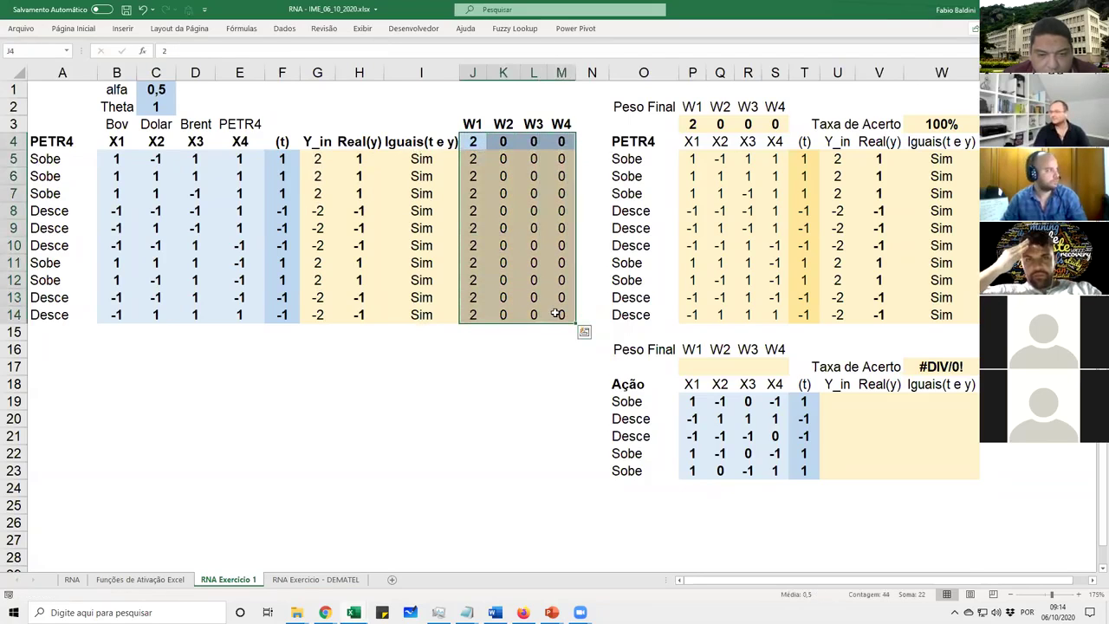
click(474, 316)
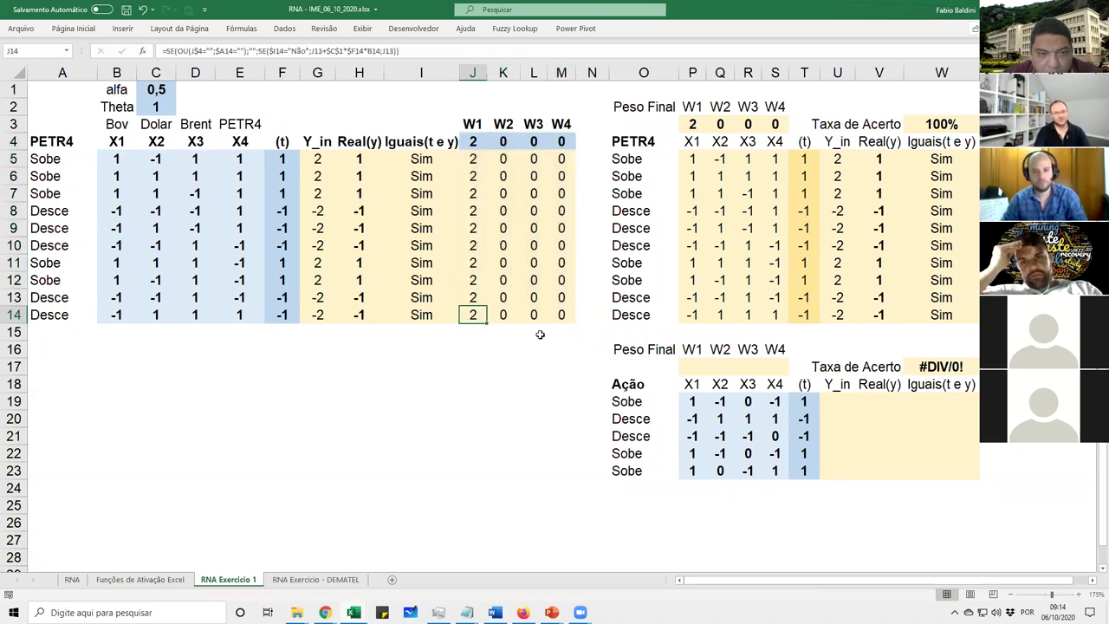
Choose the workbook's calculation mode in the formula calculation options
click(246, 29)
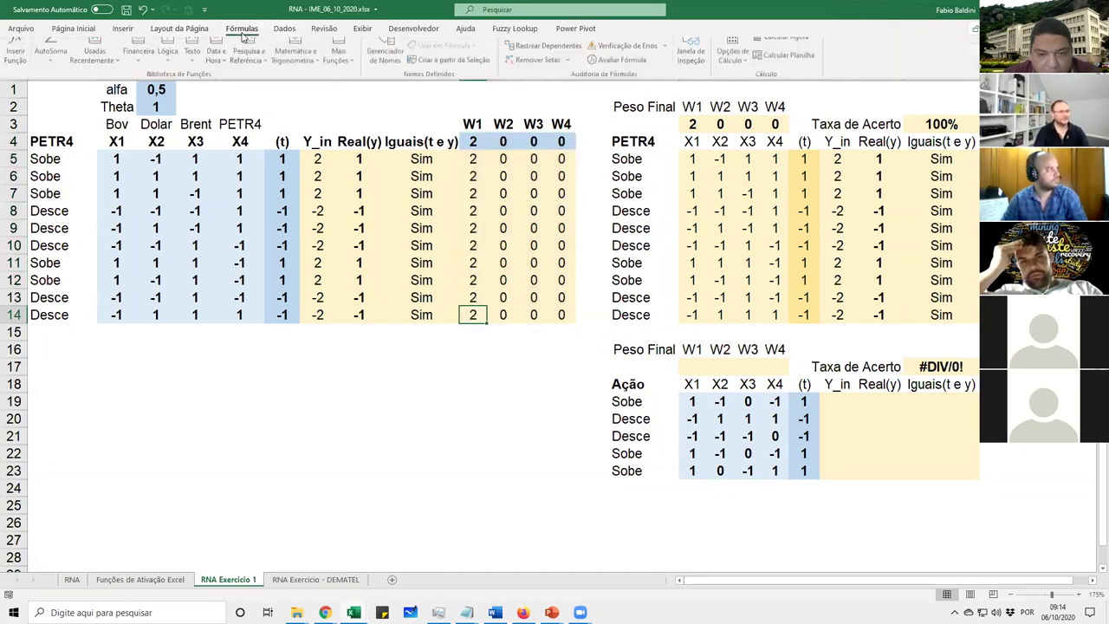
click(736, 72)
click(744, 93)
click(419, 213)
Test the initial W1 weight in J4 with 0 and 2, and finish with it set to 0
click(480, 143)
text(0)
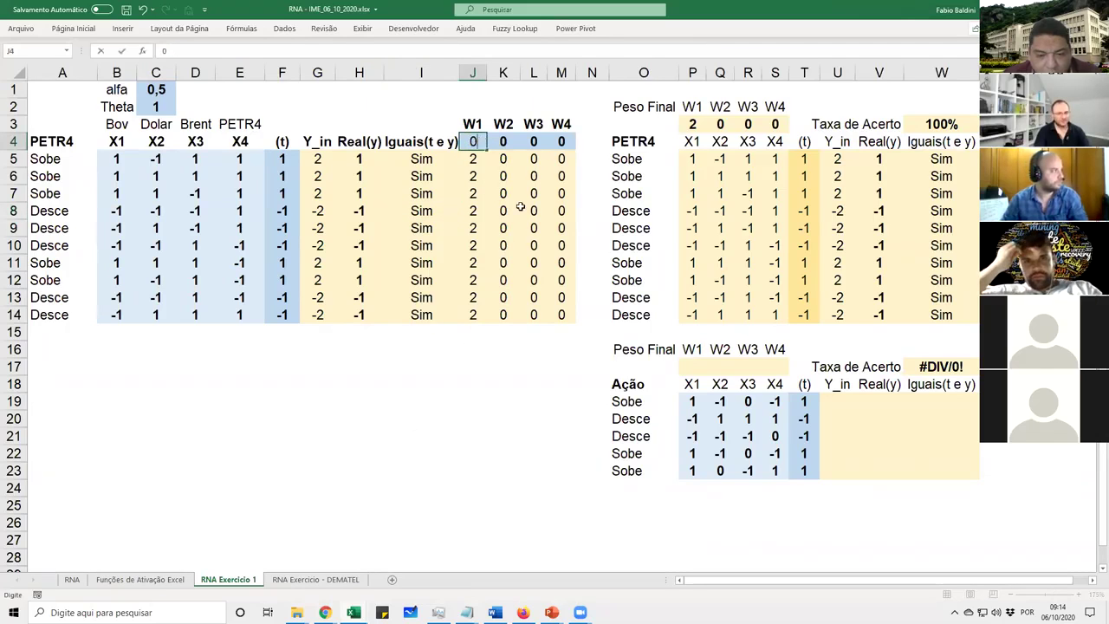
key(Return)
key(Up)
text(2)
key(Return)
key(Up)
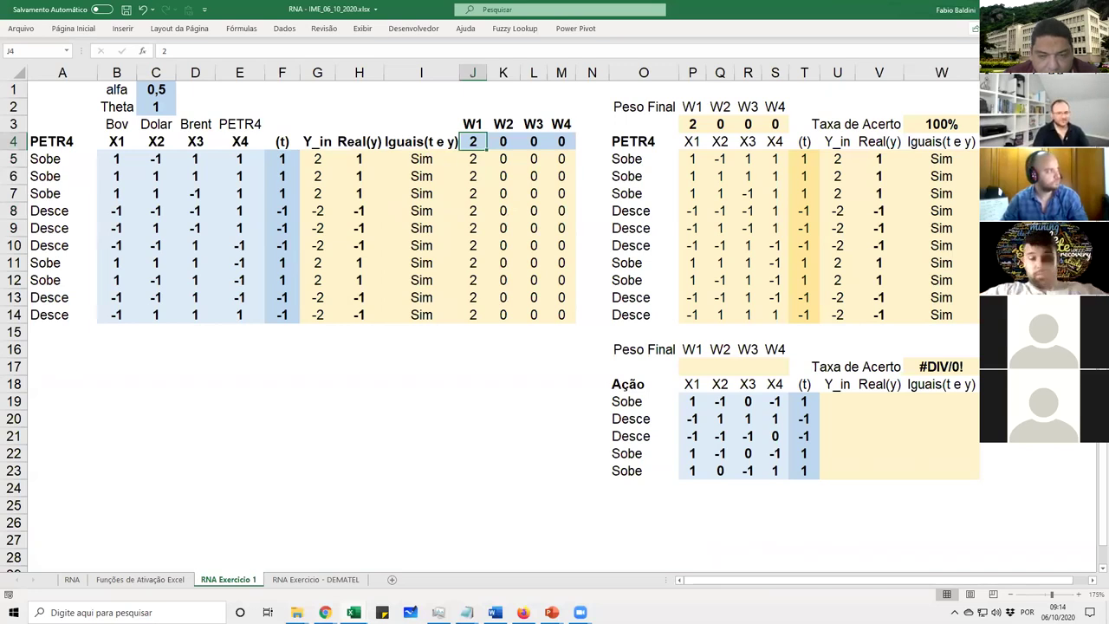
text(0)
key(Return)
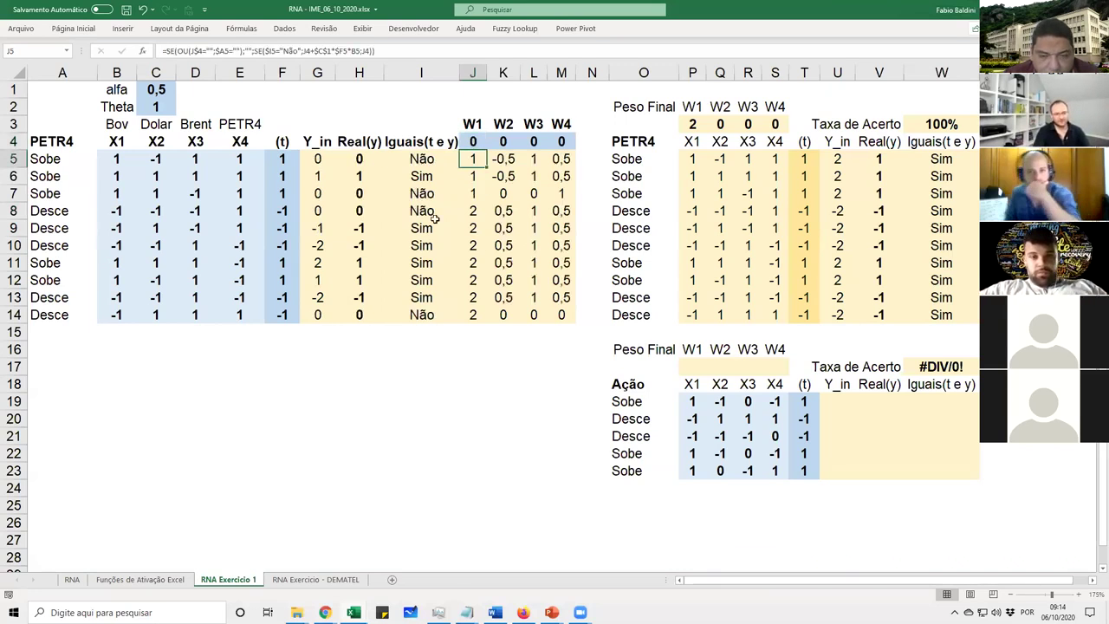
Check how the Peso Final formula in P3 refers to the last row of weights, J14:M14
click(469, 313)
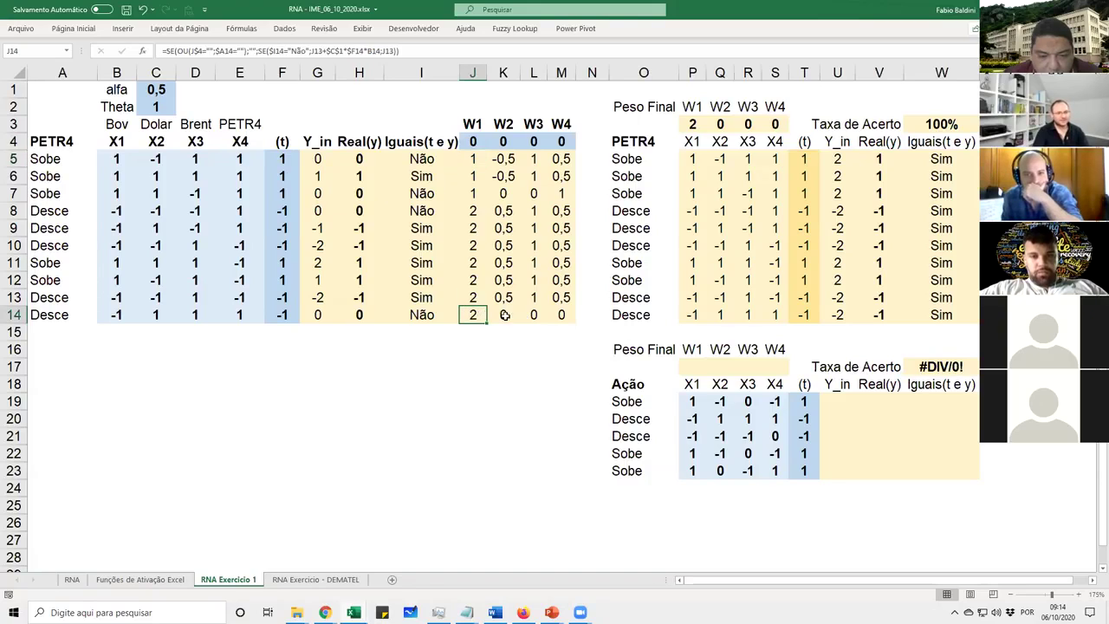
shift+click(561, 315)
key(ctrl+c)
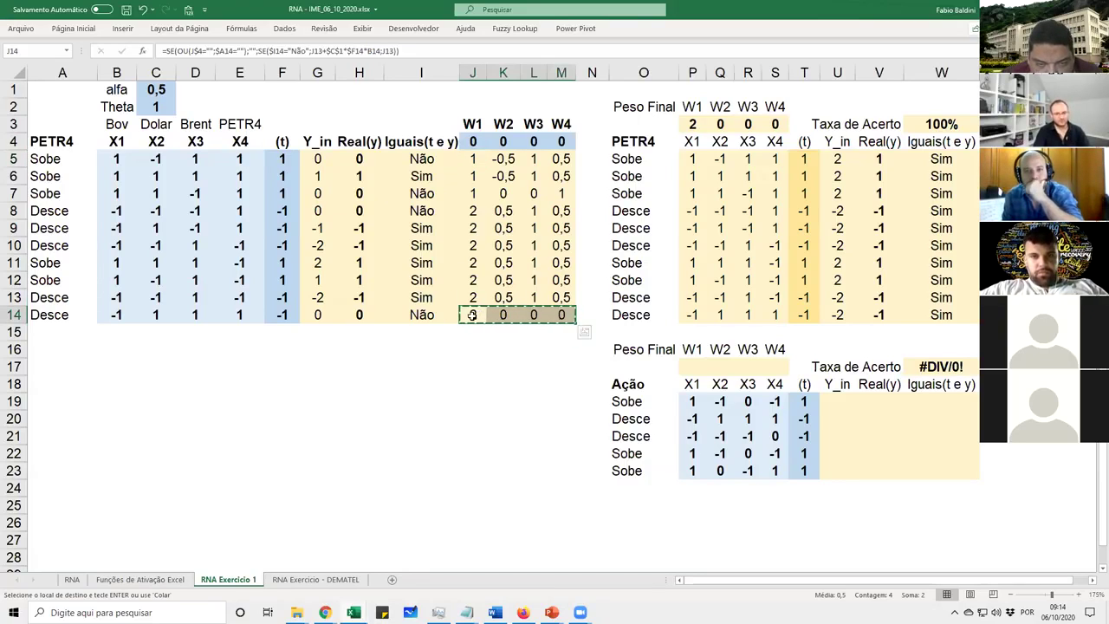
click(703, 128)
key(F2)
key(Escape)
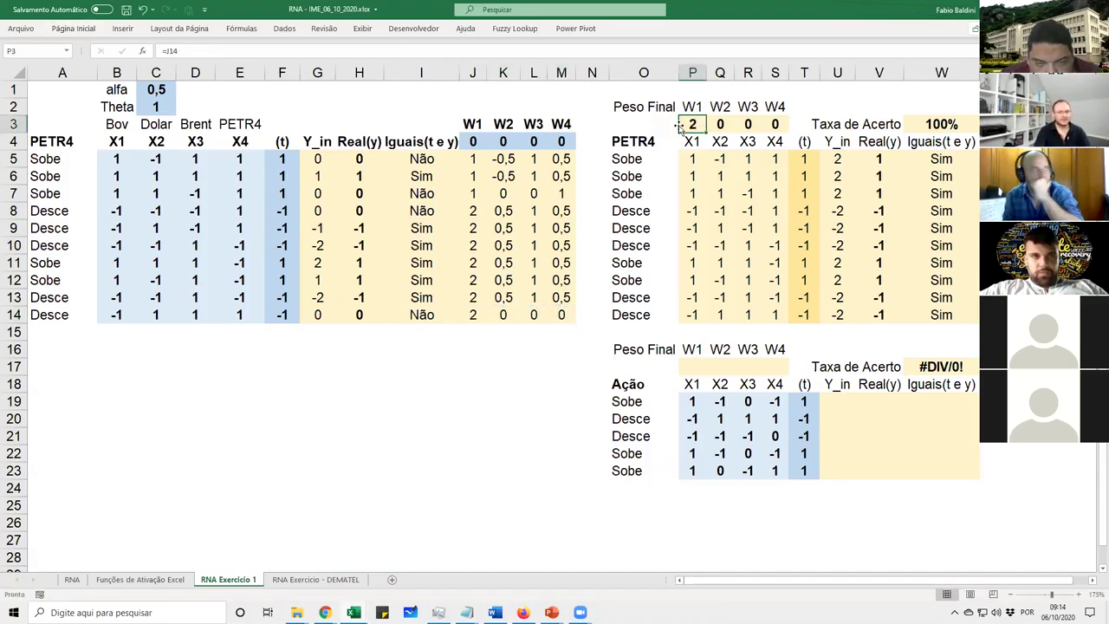
Trace the precedents of the Peso Final W1 cell P3, and select the W2 cell Q3
click(241, 28)
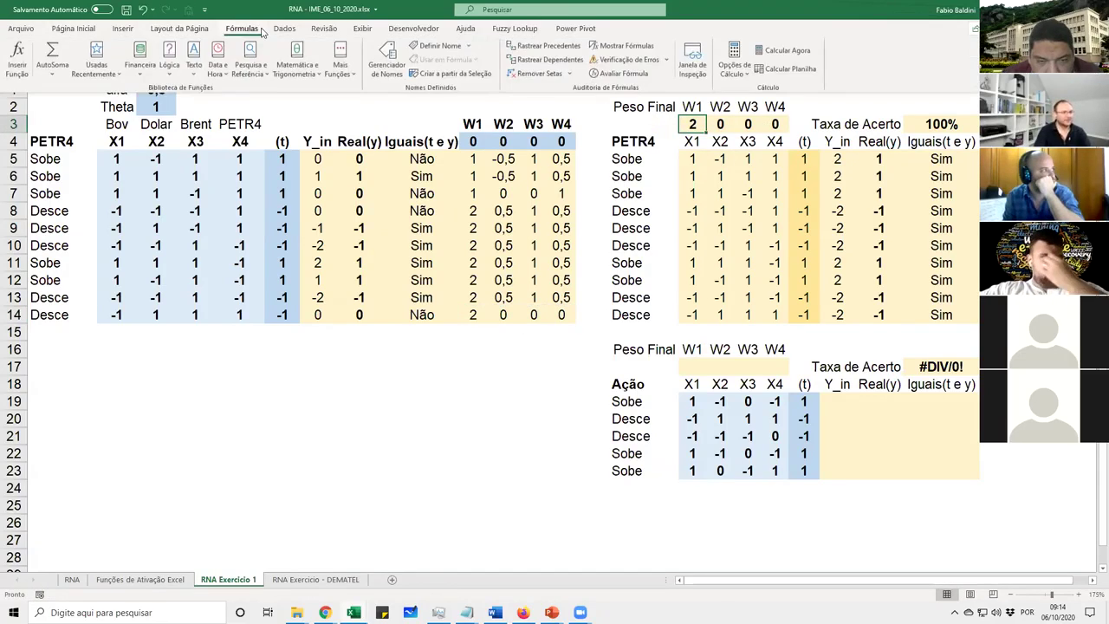
click(548, 46)
key(Right)
key(Right)
key(Left)
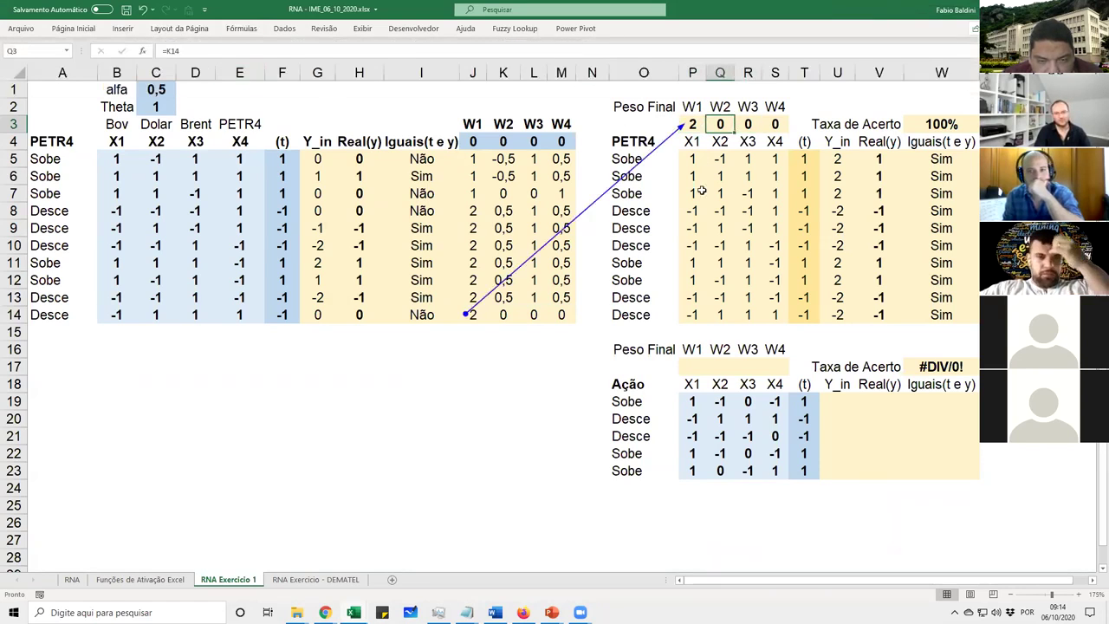
Inspect the formula behind the training check table's Taxa de Acerto in W3
key(Right)
key(Right)
key(Right)
key(Right)
key(Right)
key(Right)
key(F2)
key(Escape)
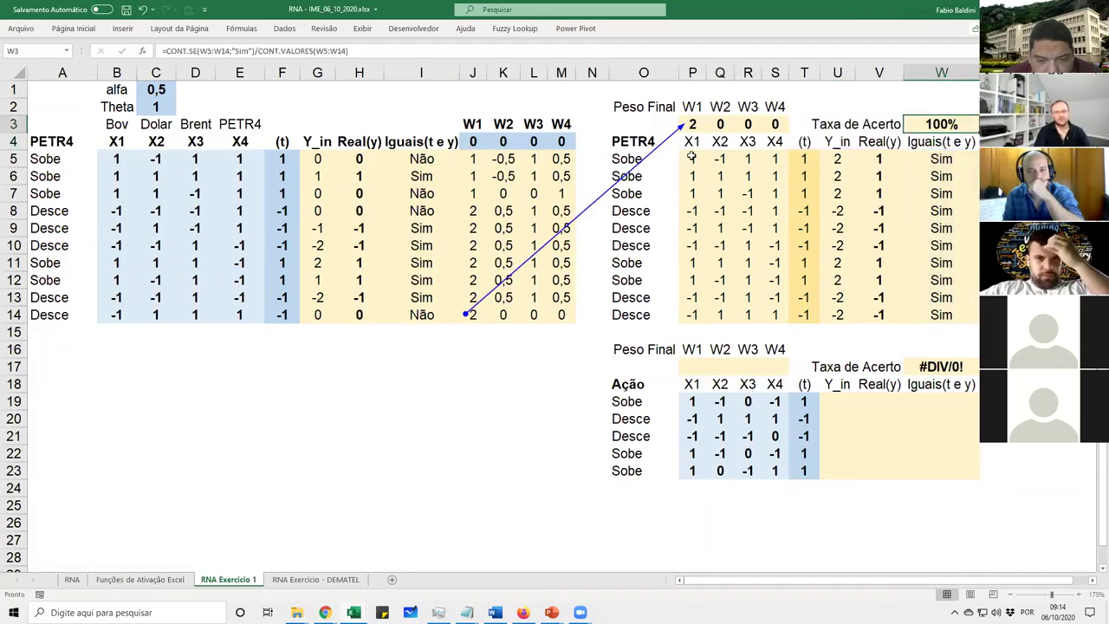
Inspect the Y_in formulas in U5:U8 to see which inputs and final weights they combine
click(692, 156)
double_click(828, 158)
key(Escape)
double_click(818, 159)
key(Escape)
double_click(833, 176)
key(Escape)
double_click(834, 193)
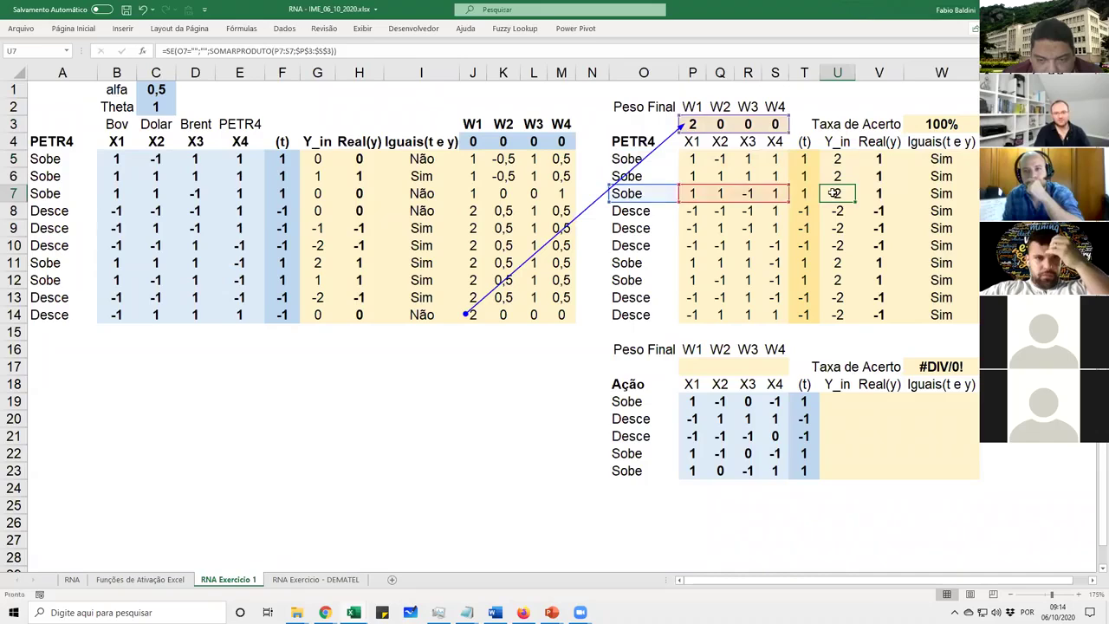
key(Escape)
double_click(834, 211)
key(Escape)
Inspect the Real(y) activation formulas in V5, V6 and V8
double_click(878, 159)
key(Escape)
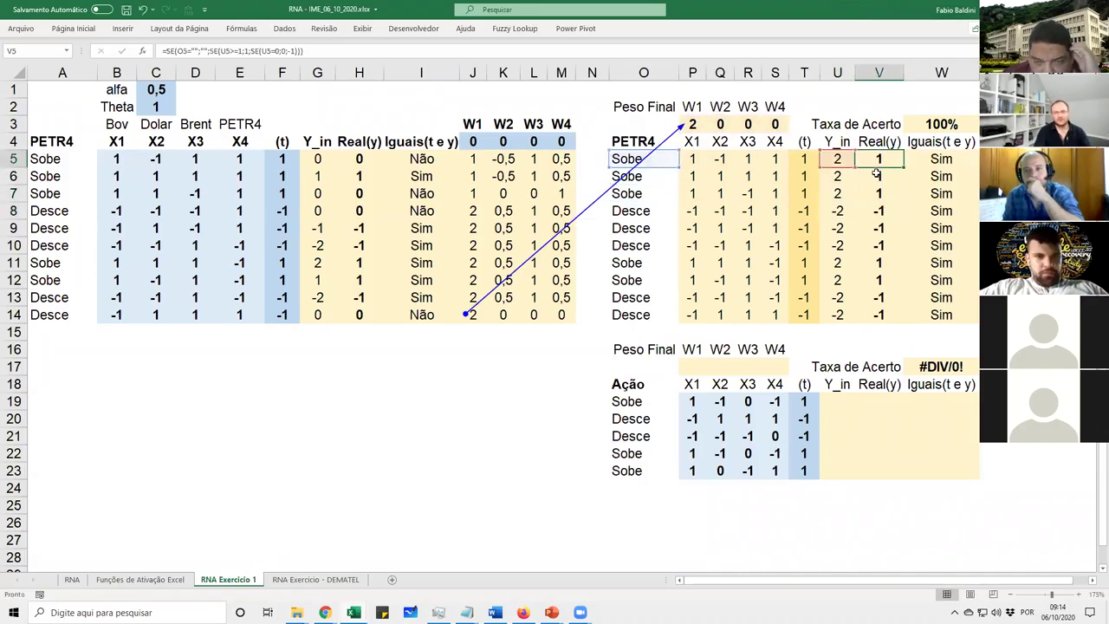
double_click(877, 176)
key(Escape)
double_click(880, 210)
key(Escape)
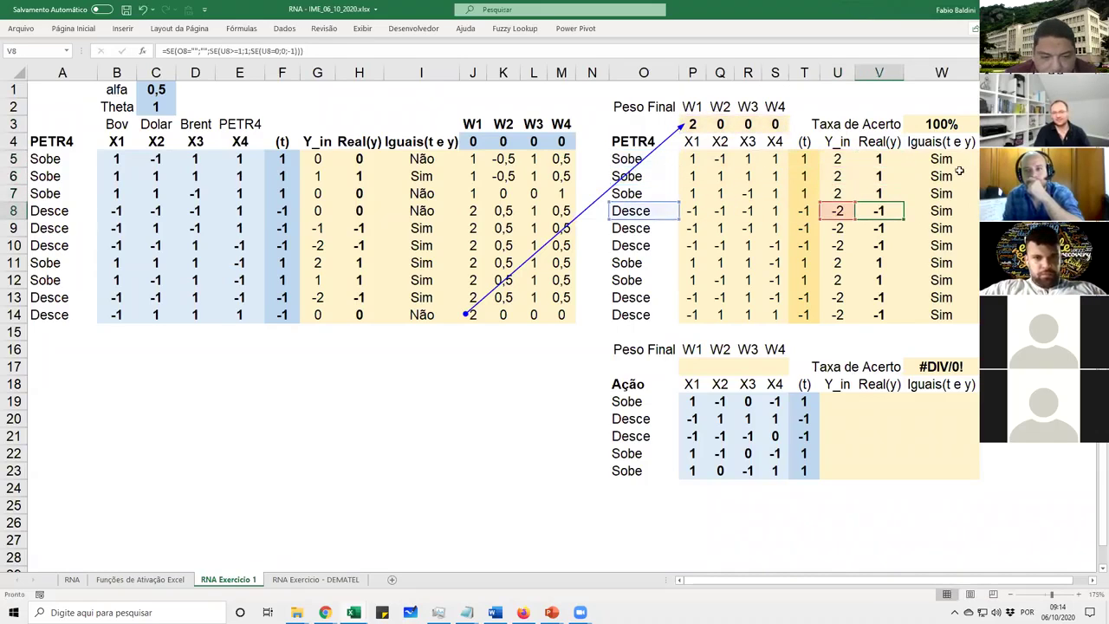
Inspect the Iguais(t e y) comparison formula in W5 and look down its column to W9
double_click(953, 160)
key(Escape)
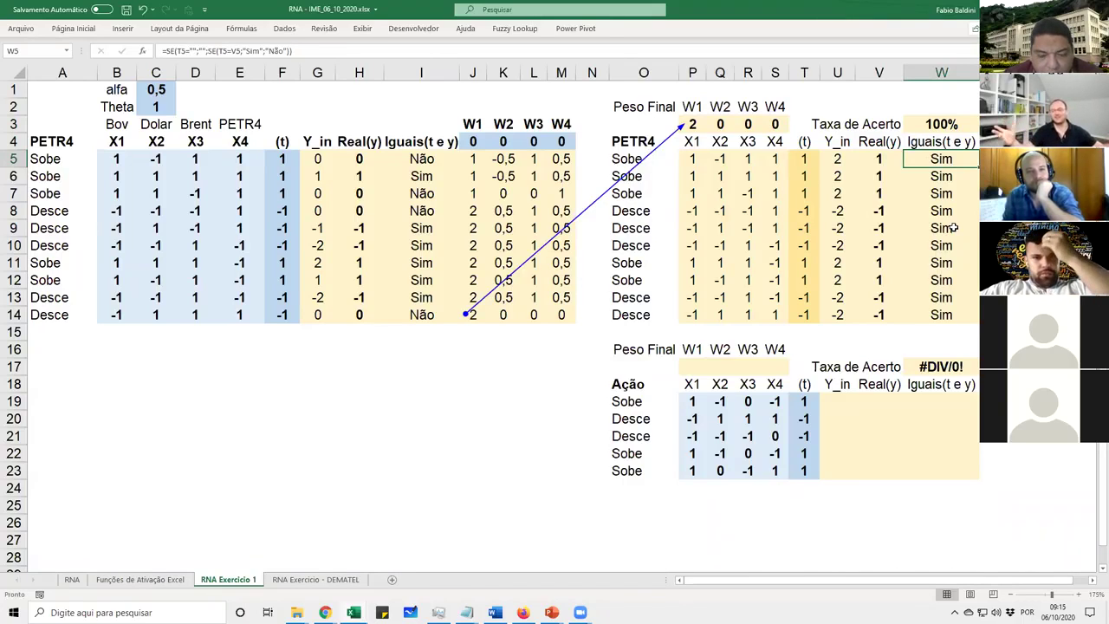
click(954, 227)
click(944, 164)
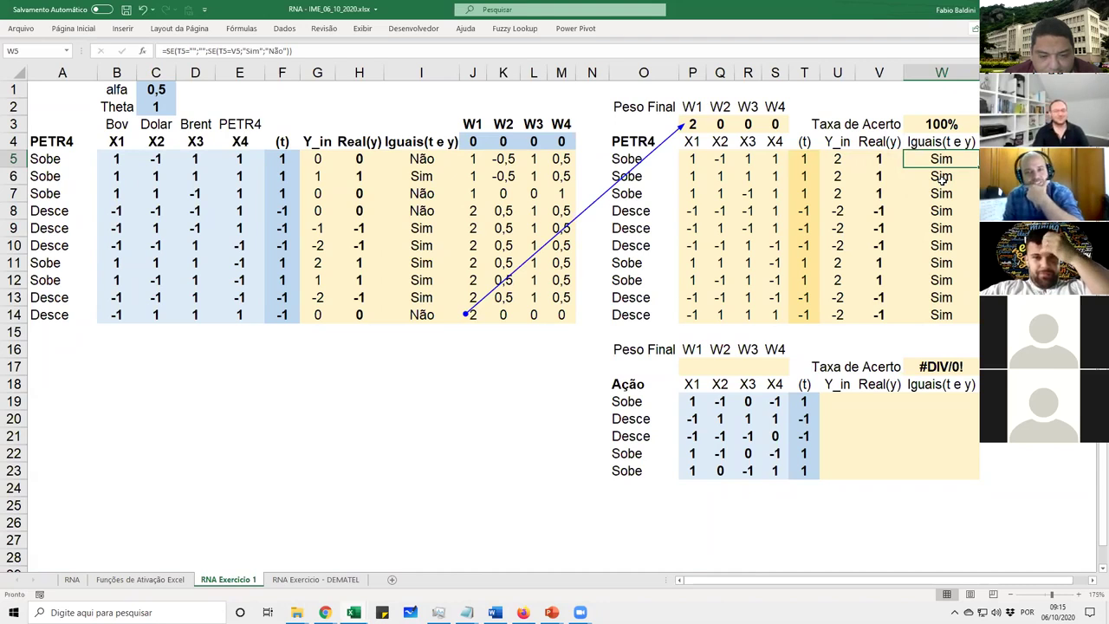
click(838, 179)
click(804, 384)
click(693, 366)
click(637, 184)
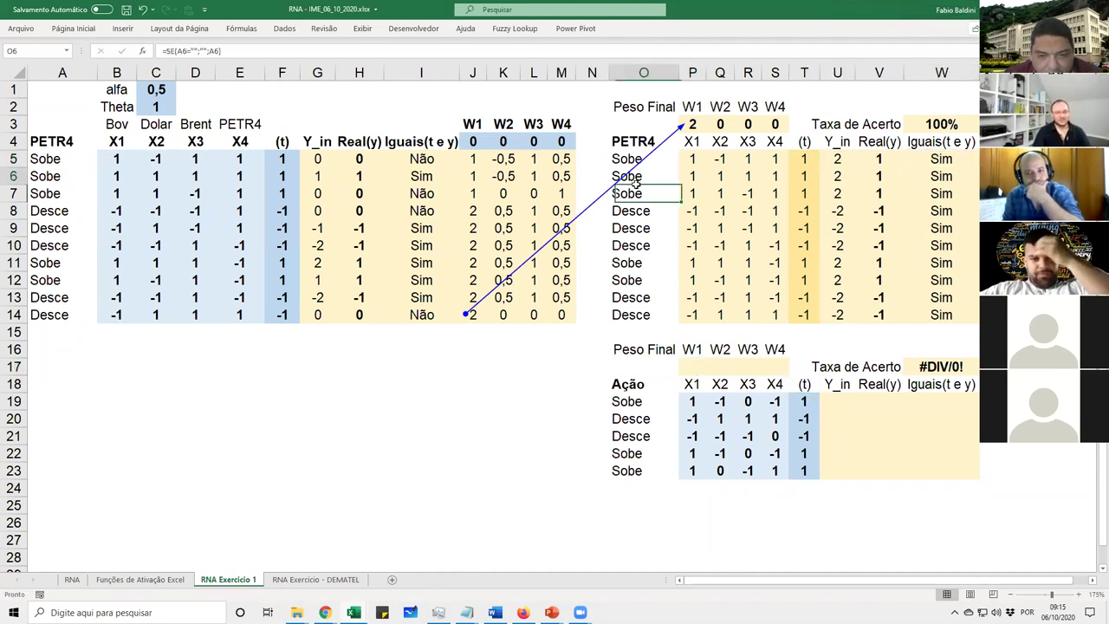
Inspect the weight update formula in J14, the last W1 weight of the training table
click(473, 315)
double_click(473, 315)
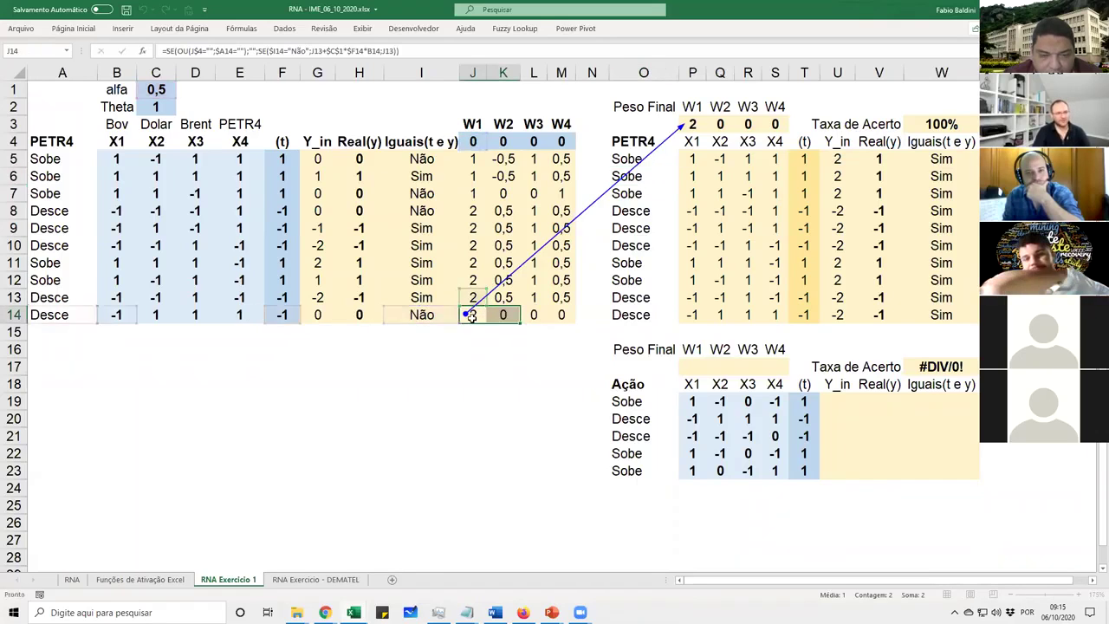
key(Escape)
double_click(473, 315)
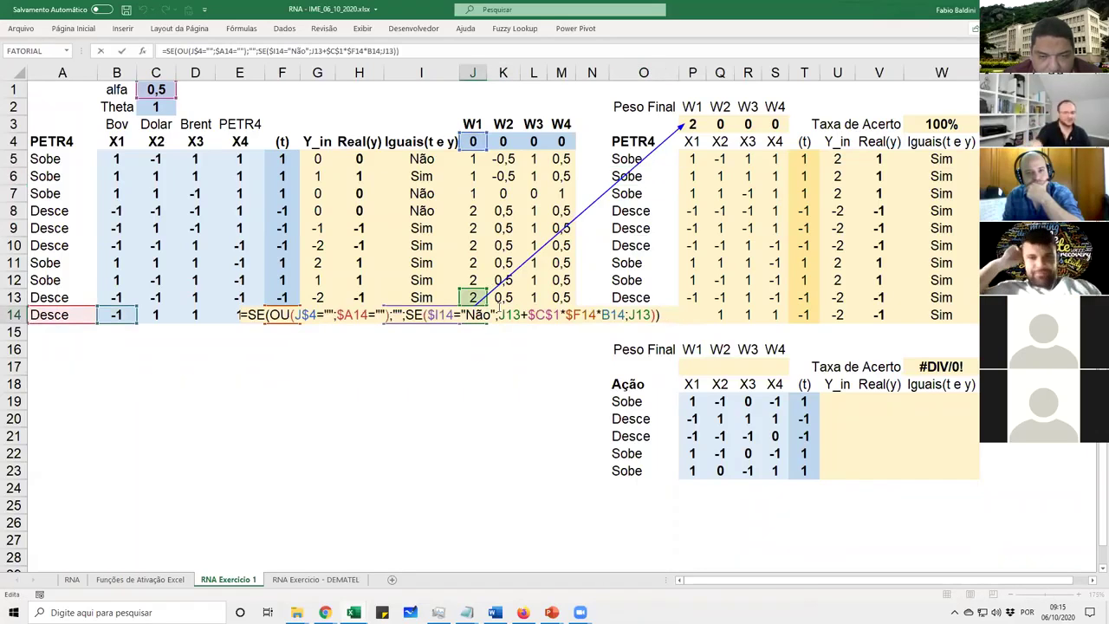
key(Escape)
Trace the precedents of the last W1 weight in J14 through repeated levels back through the training table
click(122, 28)
click(260, 27)
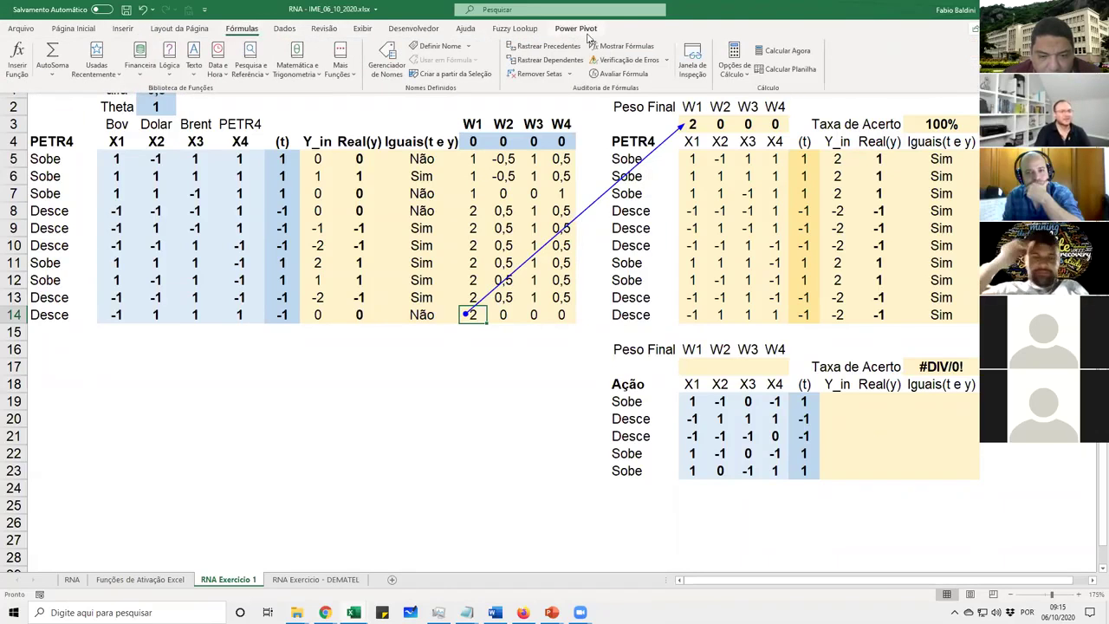
click(539, 46)
key(ctrl+F1)
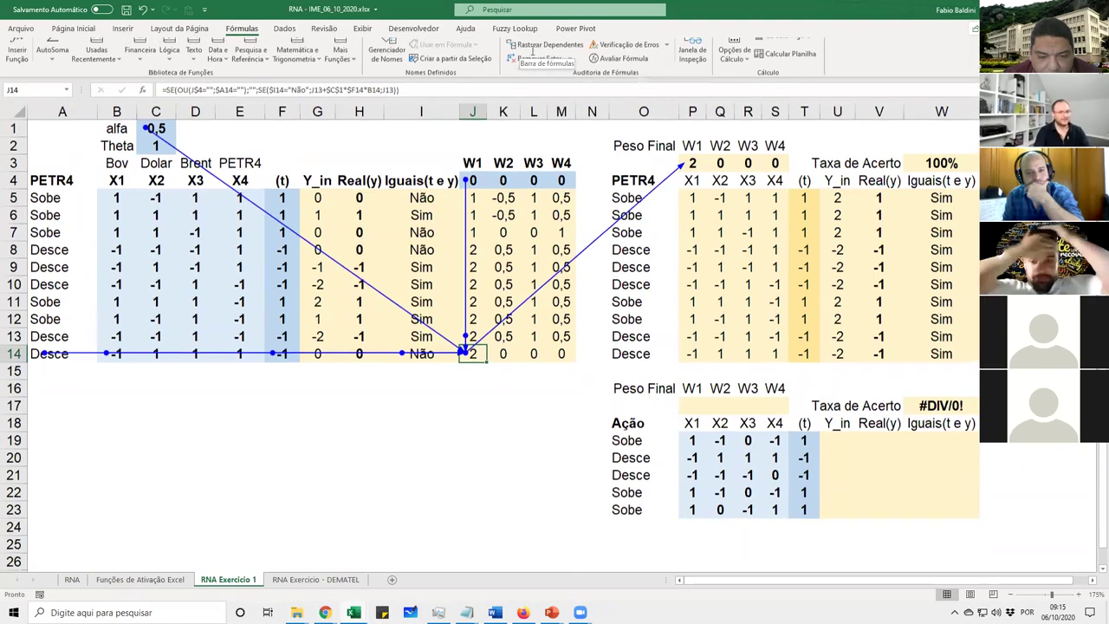
click(544, 47)
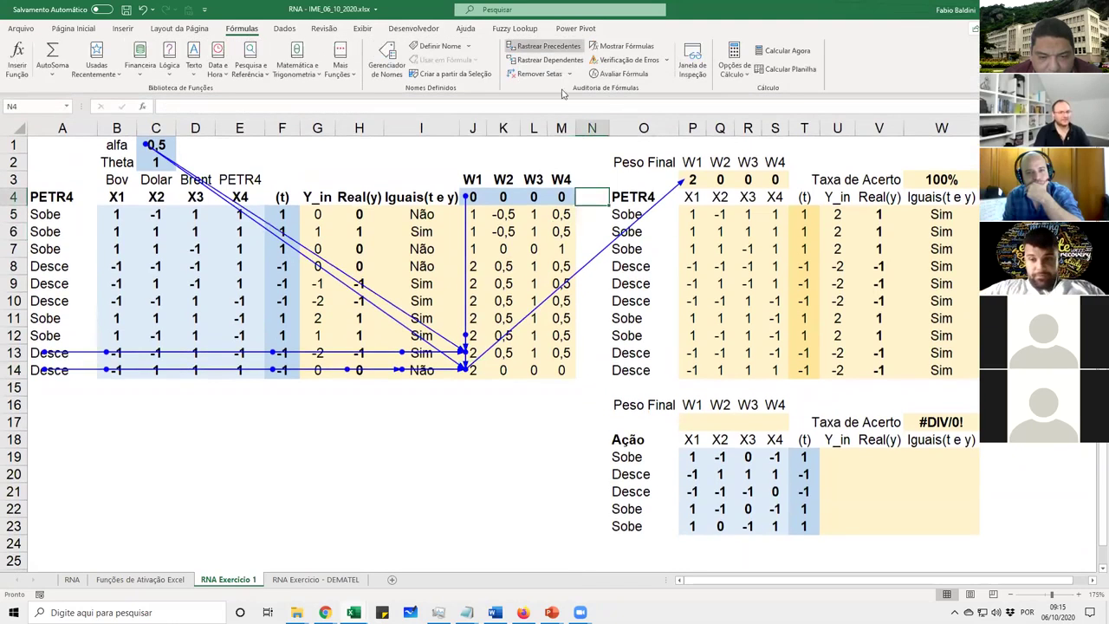
click(544, 48)
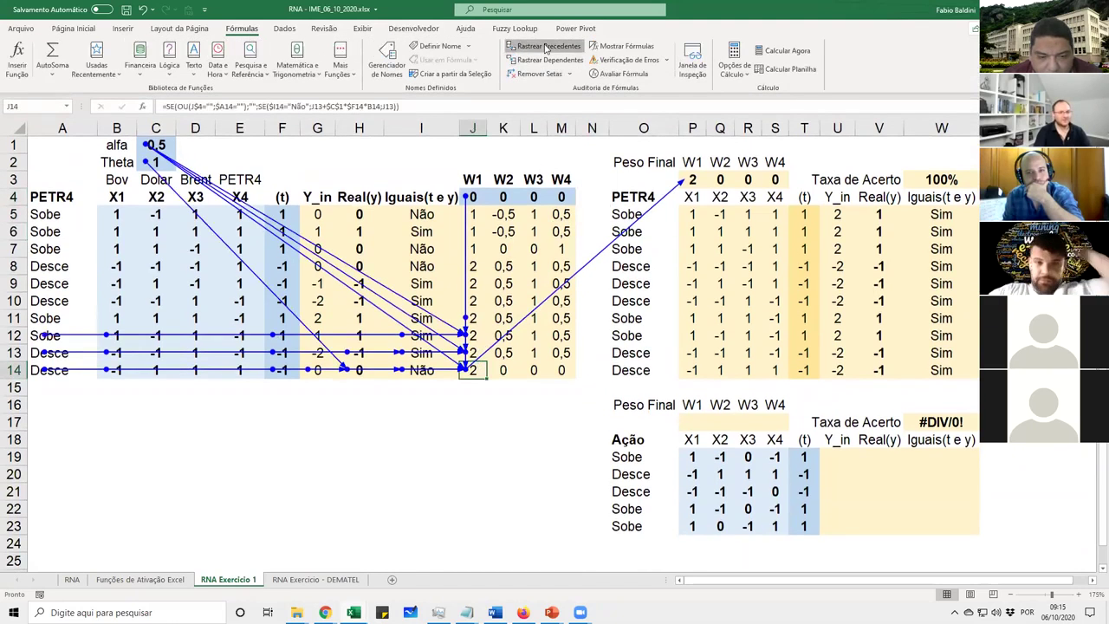
click(544, 47)
click(544, 48)
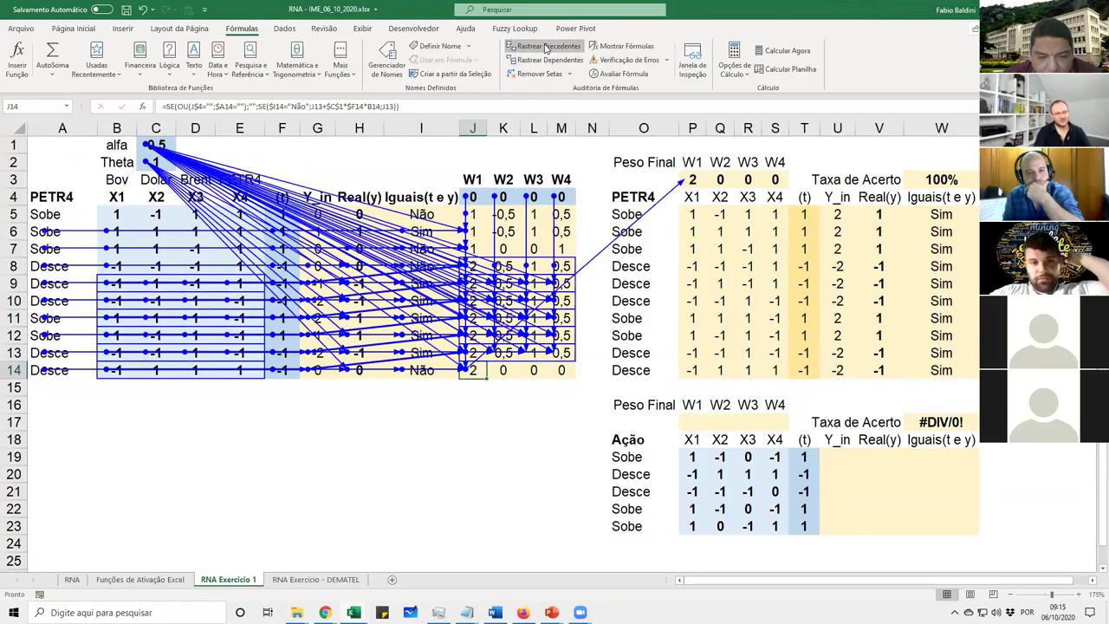
click(545, 48)
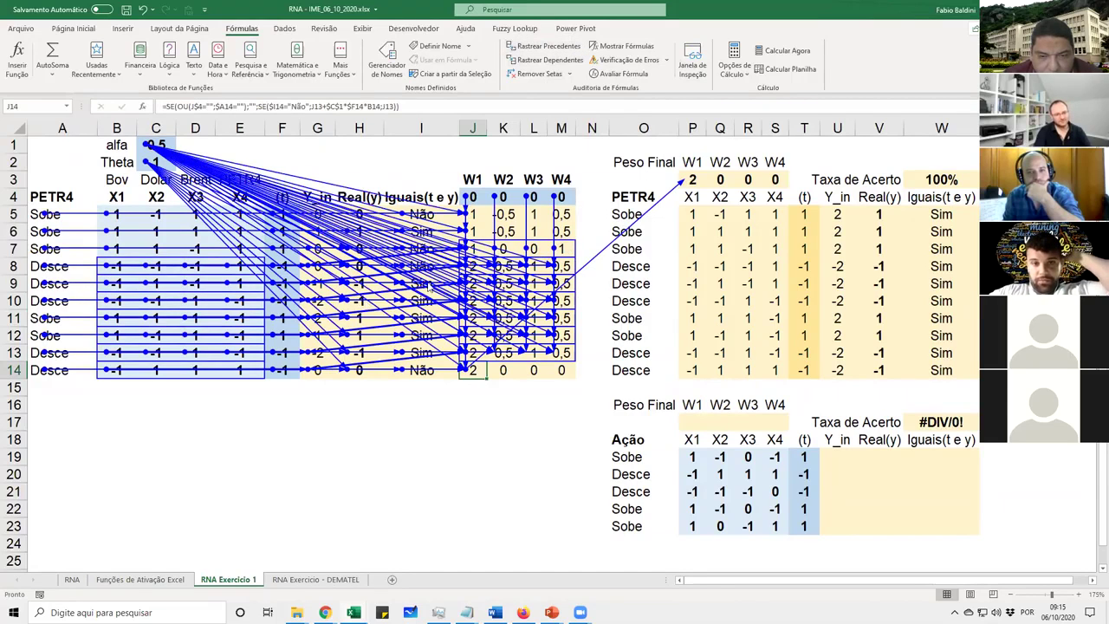
Remove all tracing arrows from the sheet and collapse the ribbon
click(570, 73)
click(537, 118)
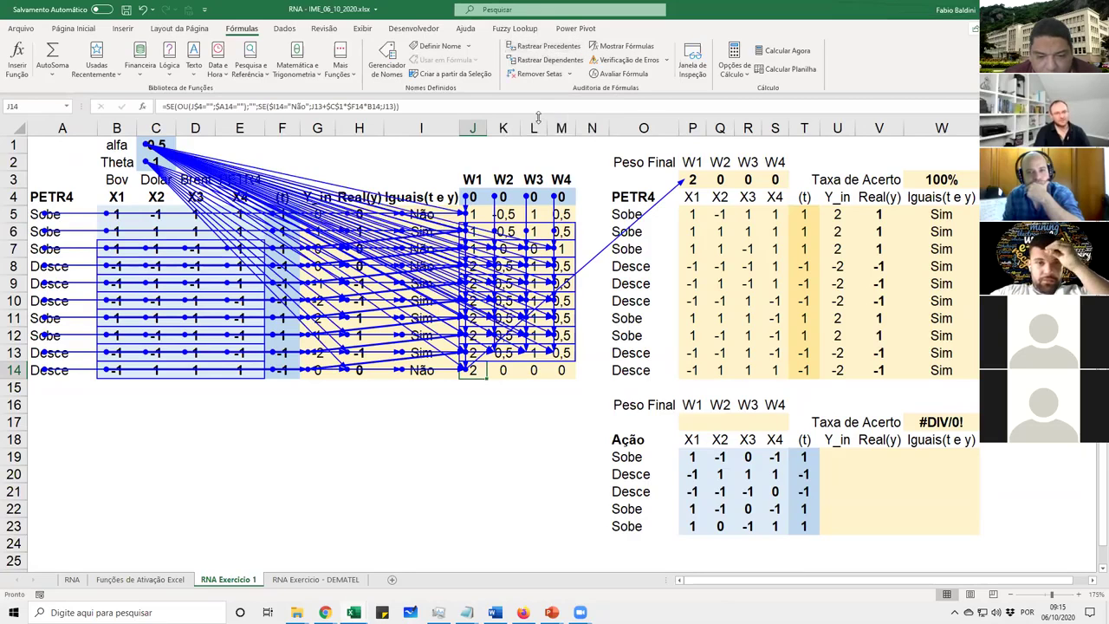
click(537, 74)
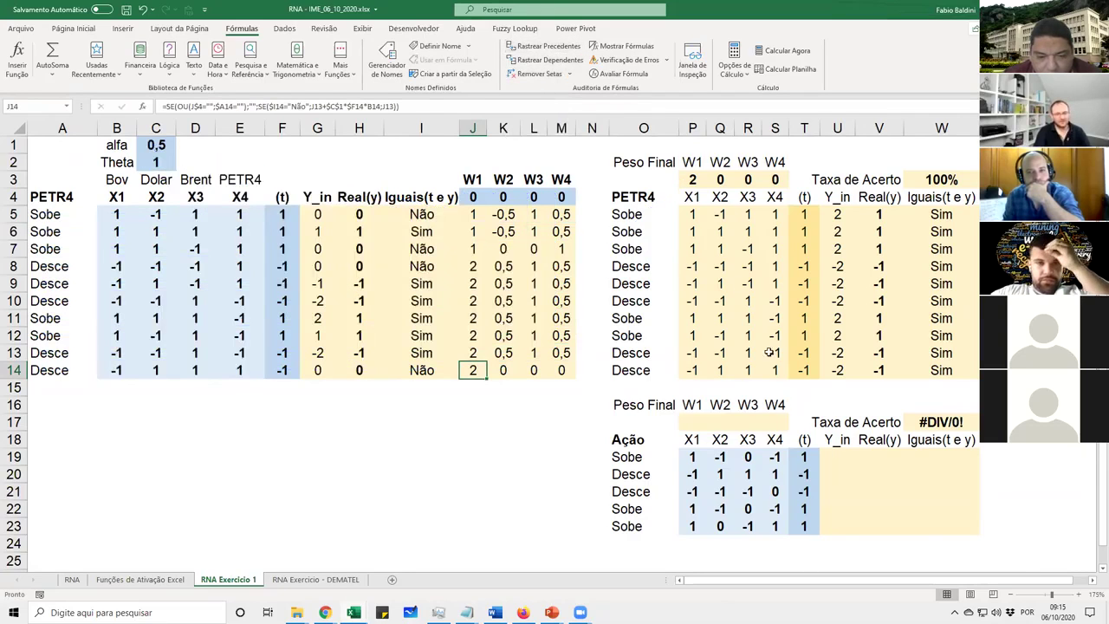
click(747, 335)
key(ctrl+F1)
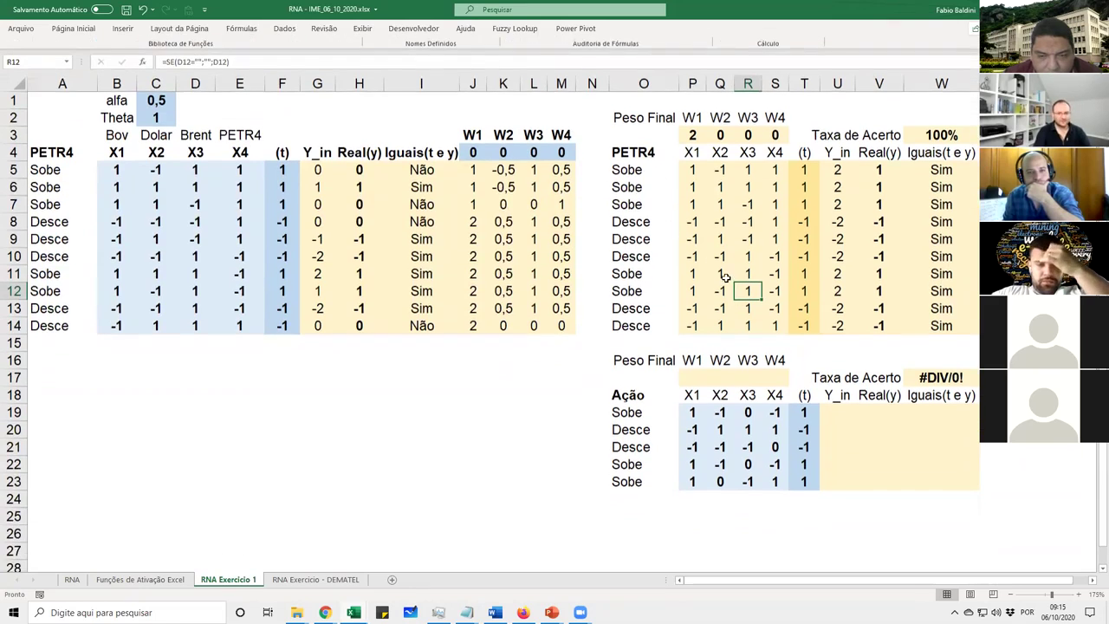
Examine the Ação table's empty final weights, its labels and the data in P19:T23
click(692, 366)
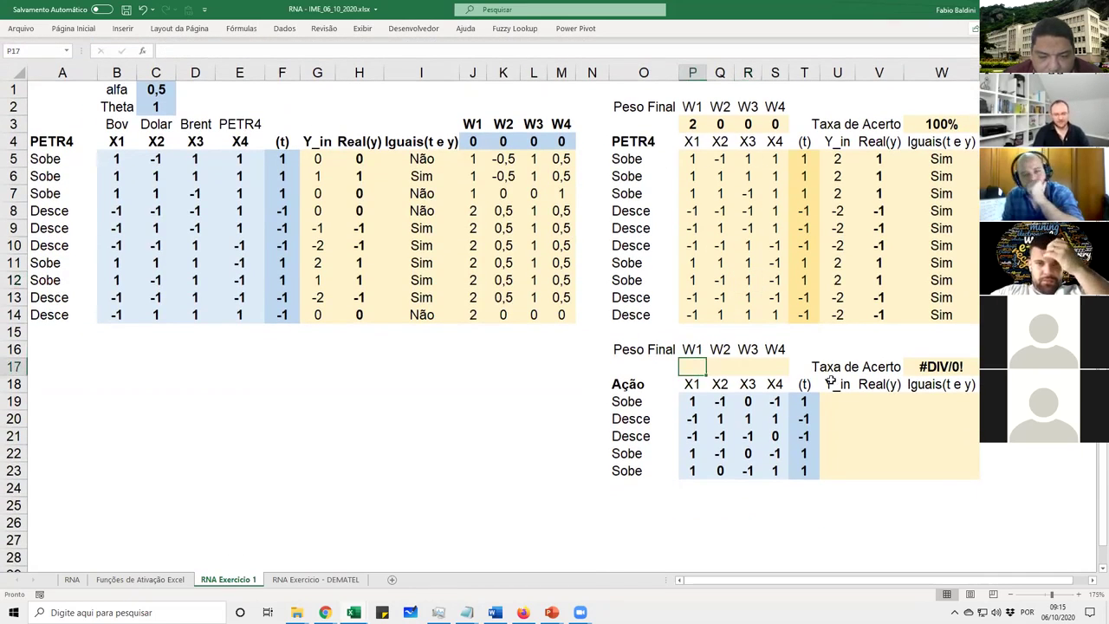
click(627, 404)
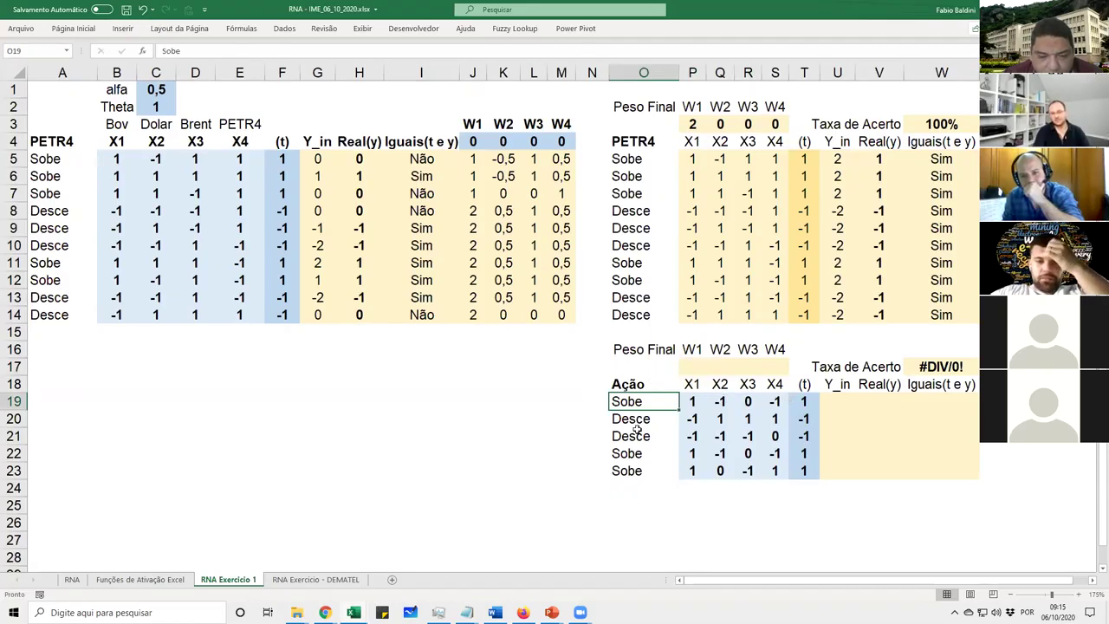
drag(814, 404, 693, 471)
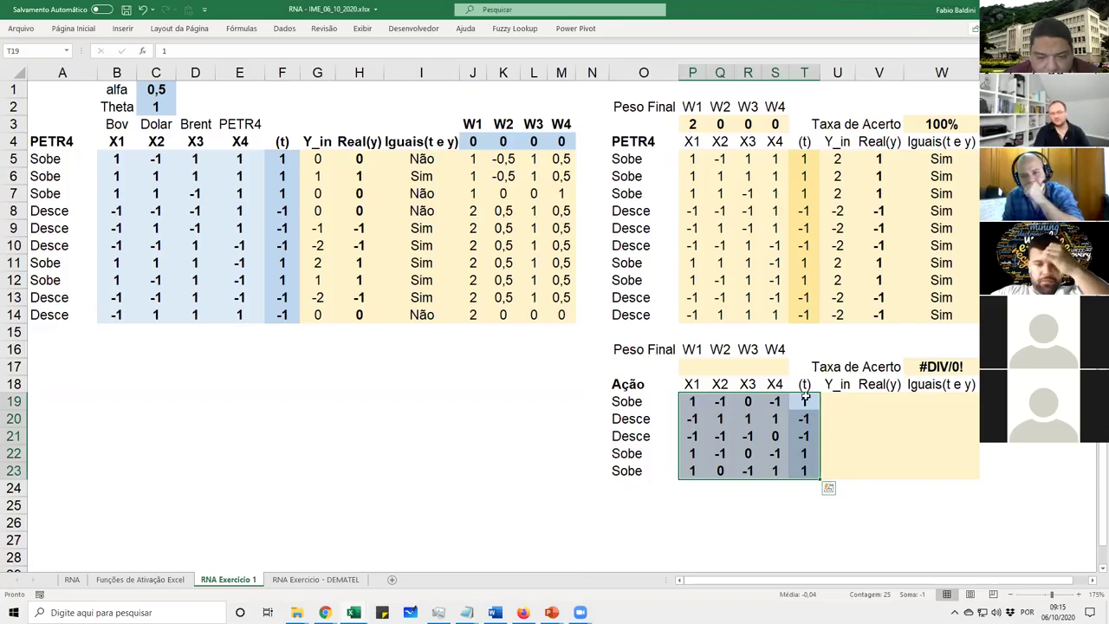
Clear the (t) values in T19:T23 of the Ação table, look at the first row, and undo the deletion
key(shift+BackSpace)
shift+click(805, 467)
key(Delete)
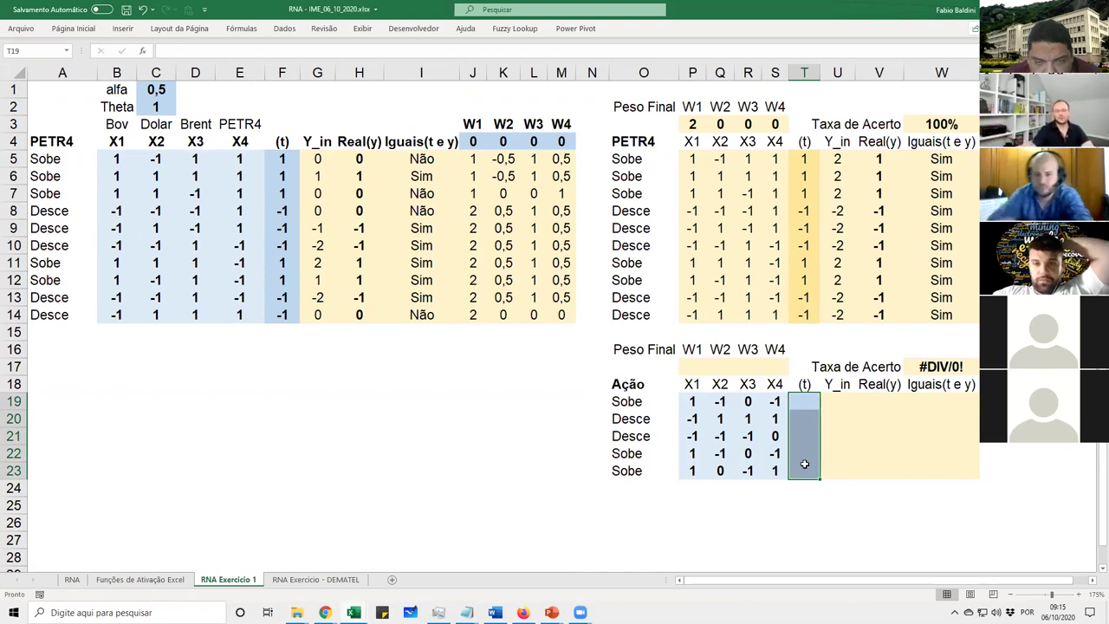
drag(697, 405, 799, 407)
click(804, 406)
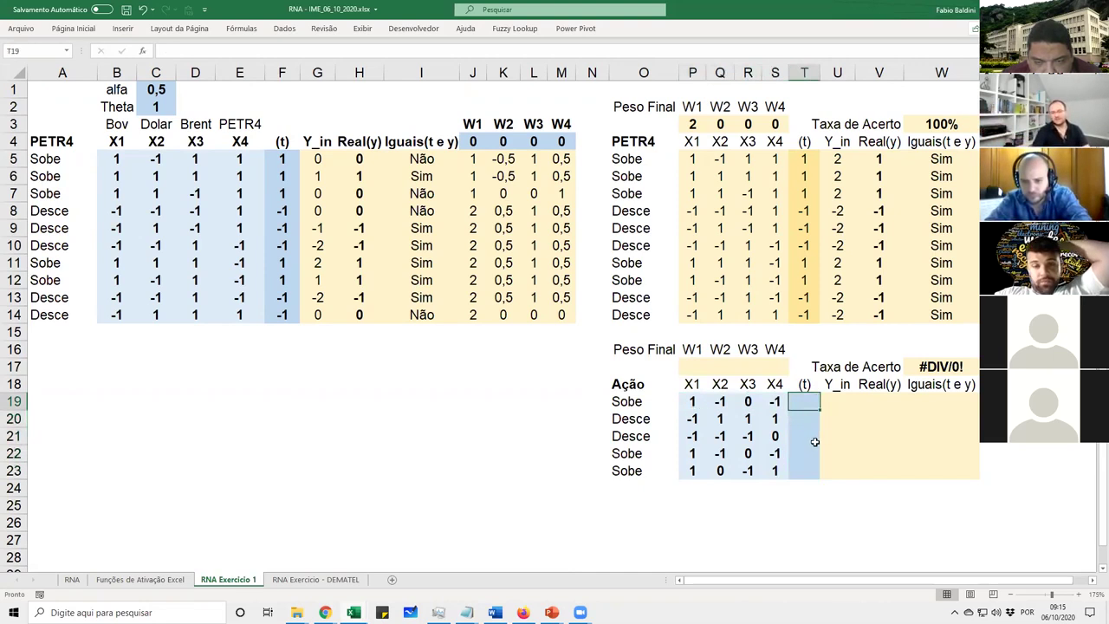
key(ctrl+z)
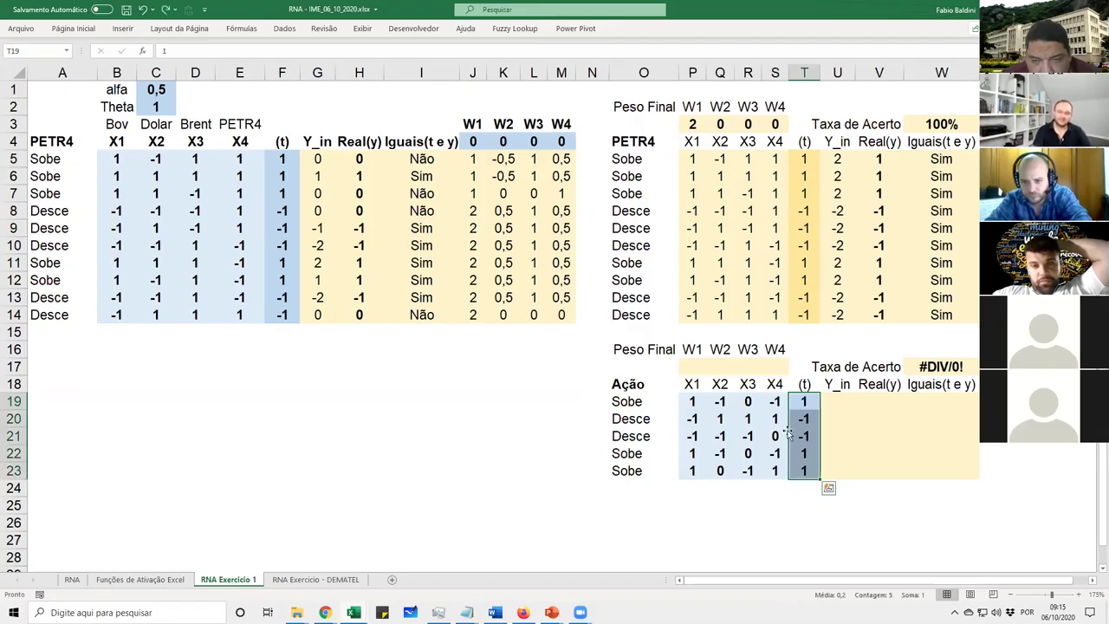
Enter the final weights W1 to W4 of the Ação table in P17:S17 as 2, 0, 0 and 0
click(692, 367)
text(2)
key(Tab)
text(0)
key(Tab)
text(0)
key(Tab)
text(0)
Copy the Y_in formula from U14 to U19 and point its weights to $P$17:$S$17
click(850, 408)
click(842, 310)
key(F2)
key(Escape)
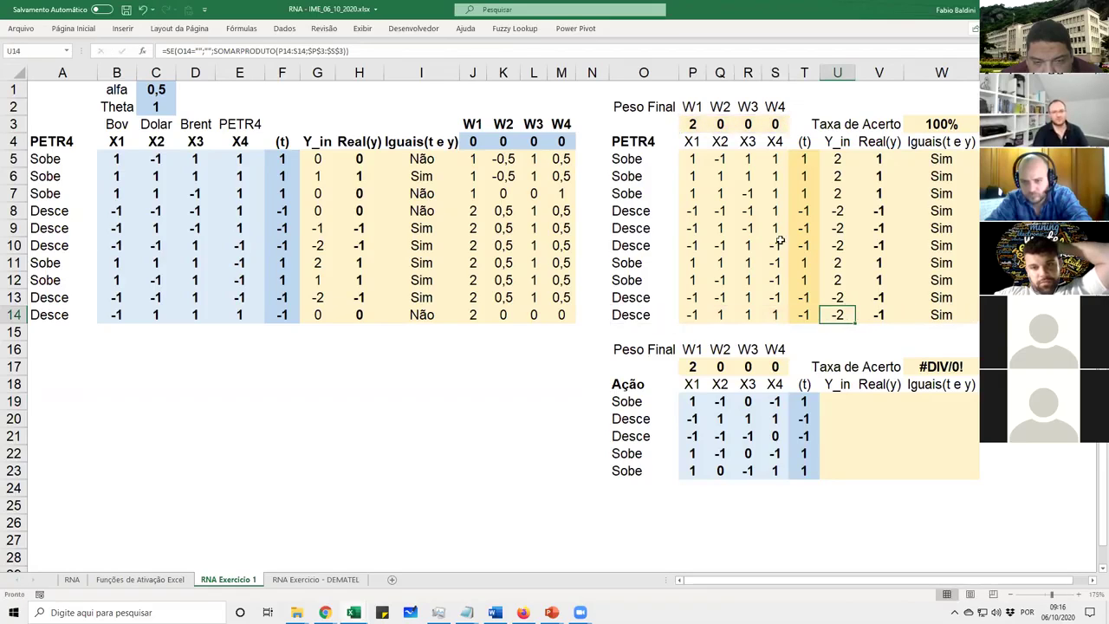
key(ctrl+c)
click(837, 401)
key(ctrl+v)
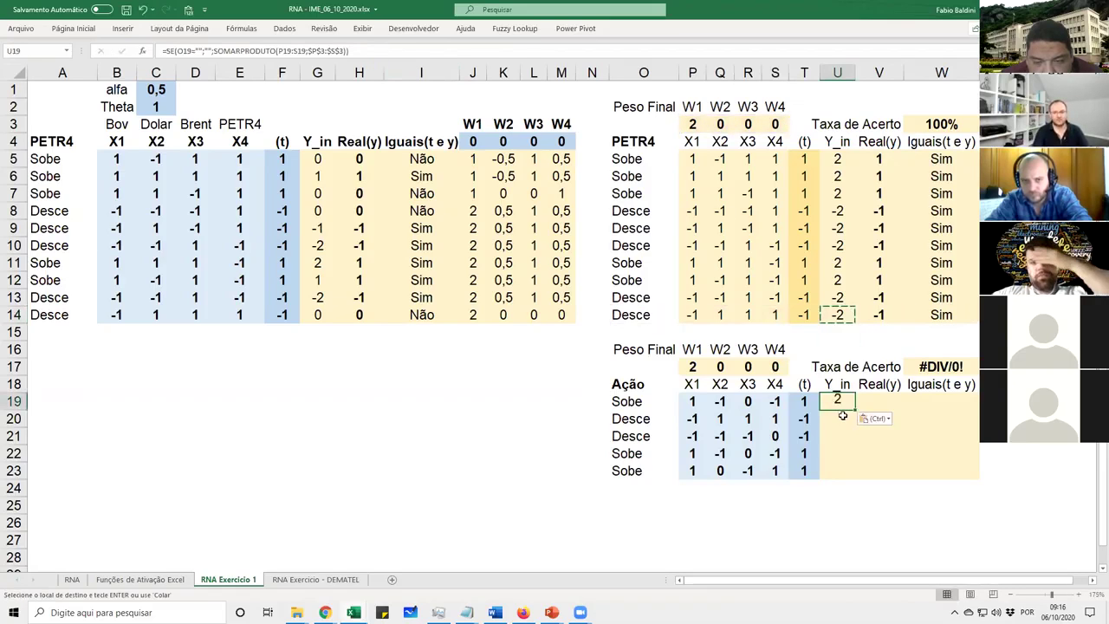
key(F2)
drag(766, 142, 766, 384)
key(Return)
Fill the Y_in formula from U19 down to U23 and check each cell of the range
click(840, 404)
drag(856, 407, 856, 482)
click(842, 418)
click(843, 436)
click(840, 399)
click(841, 419)
click(841, 436)
click(839, 453)
click(840, 472)
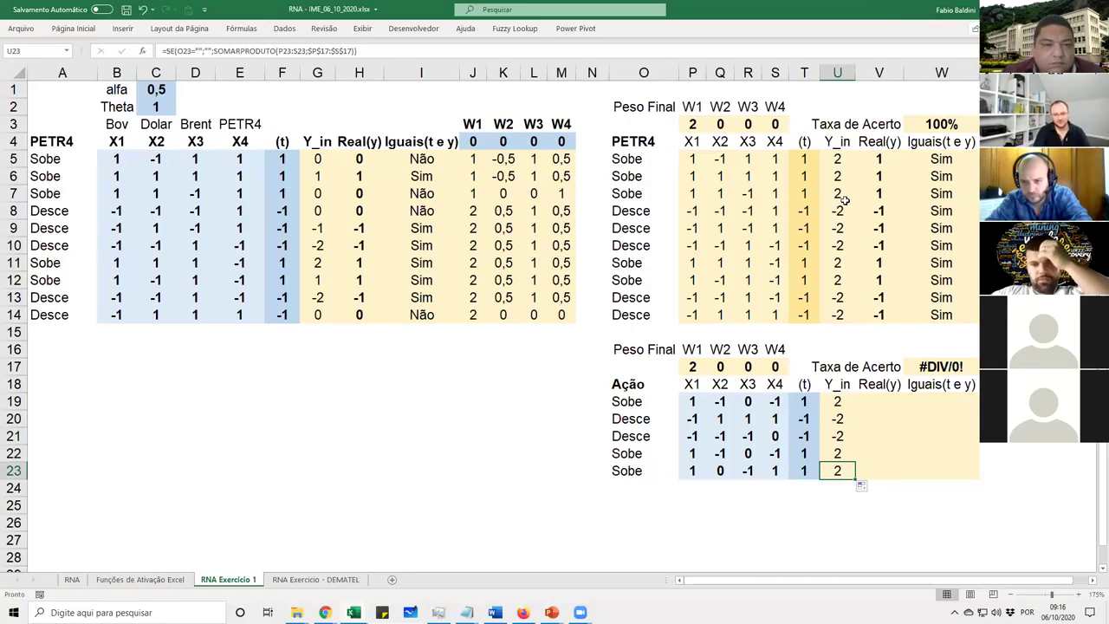
Copy the Real(y) formula from V14 to V19 and fill it down to V23
double_click(882, 318)
key(Escape)
key(ctrl+c)
click(878, 400)
key(ctrl+v)
double_click(884, 402)
key(Escape)
drag(903, 410, 901, 477)
click(886, 404)
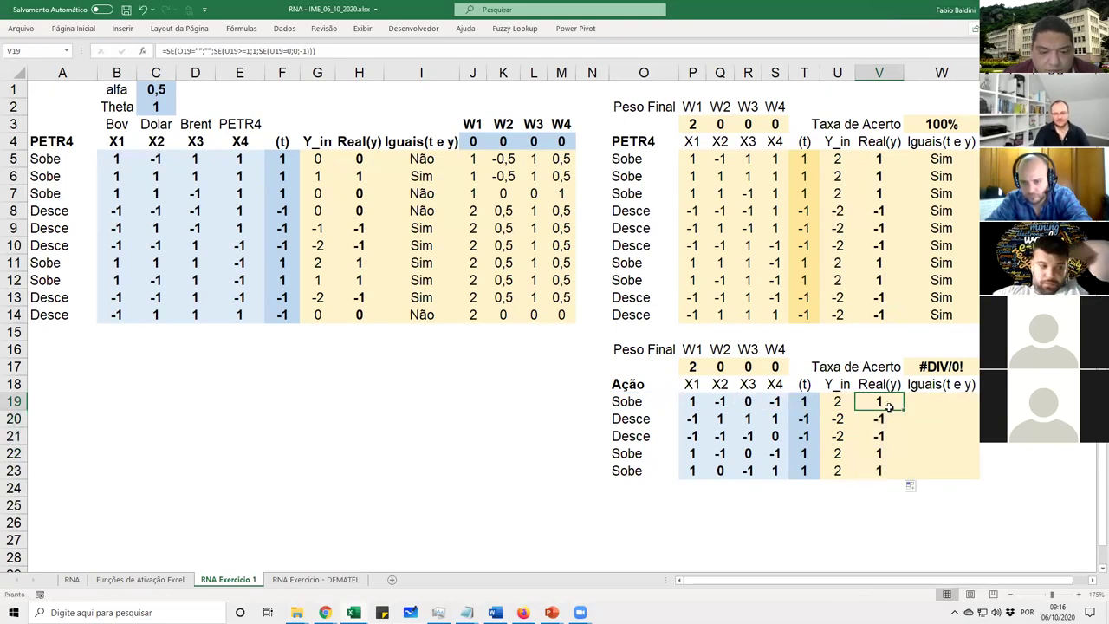
Copy the Iguais(t e y) formula from W14 to W19 and fill it down to W23
click(925, 399)
click(941, 316)
key(ctrl+c)
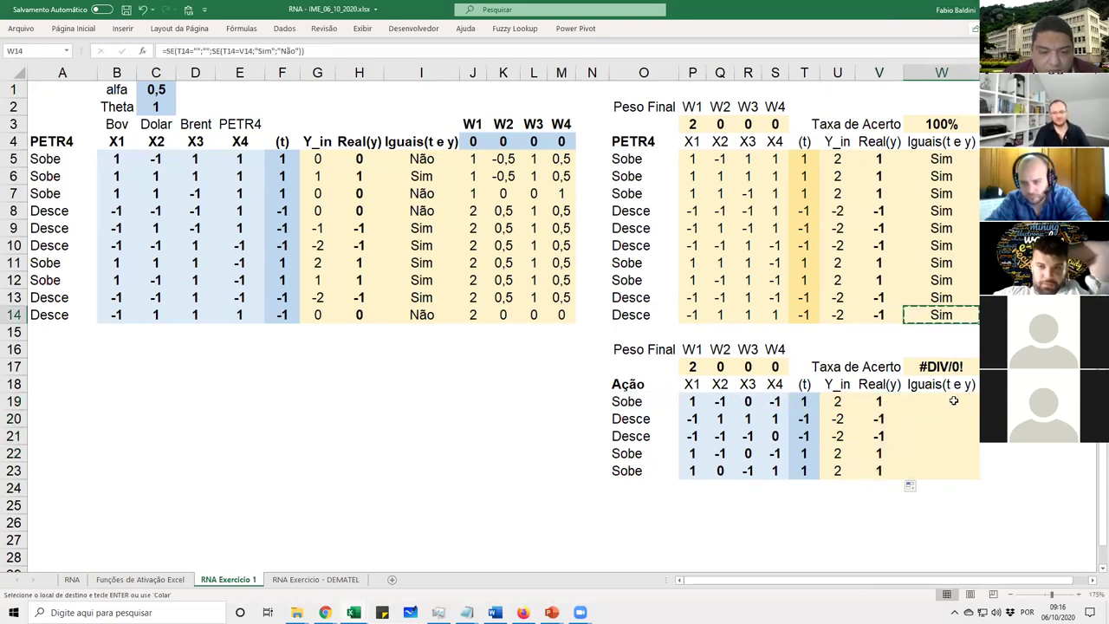
click(953, 401)
key(ctrl+v)
key(F2)
key(Escape)
drag(977, 409, 976, 472)
Check the Iguais(t e y) cells of the Ação table in W19:W23
click(945, 420)
double_click(945, 436)
double_click(943, 453)
double_click(943, 471)
click(950, 387)
double_click(945, 401)
Clear the (t) values in T19:T23 and look at the Real(y) outputs in V19 and V20
drag(804, 401, 804, 473)
key(Delete)
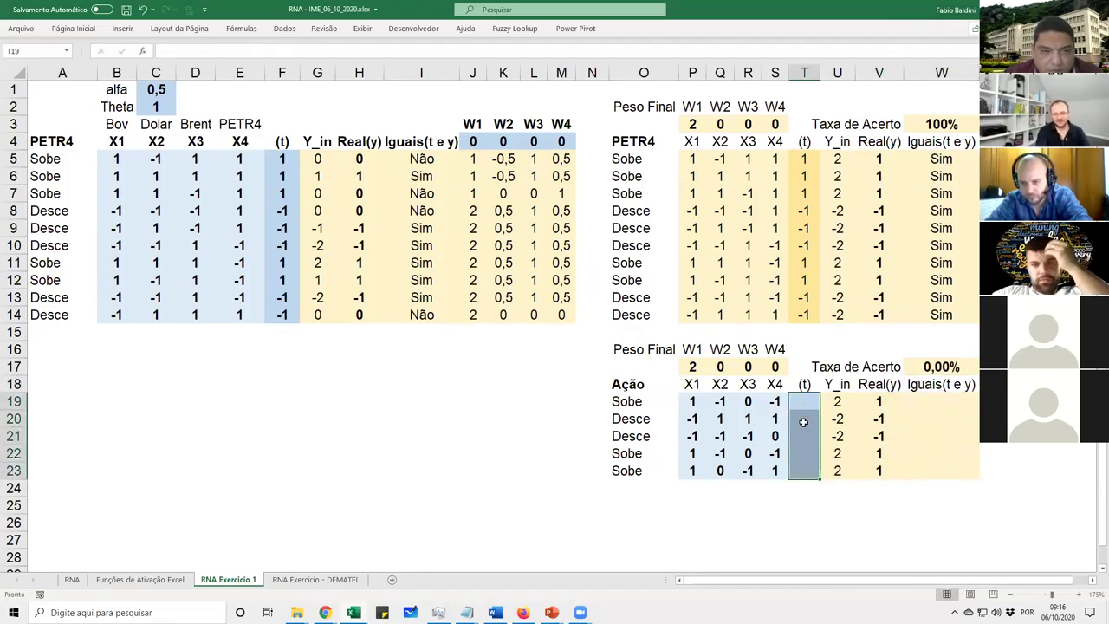
click(888, 403)
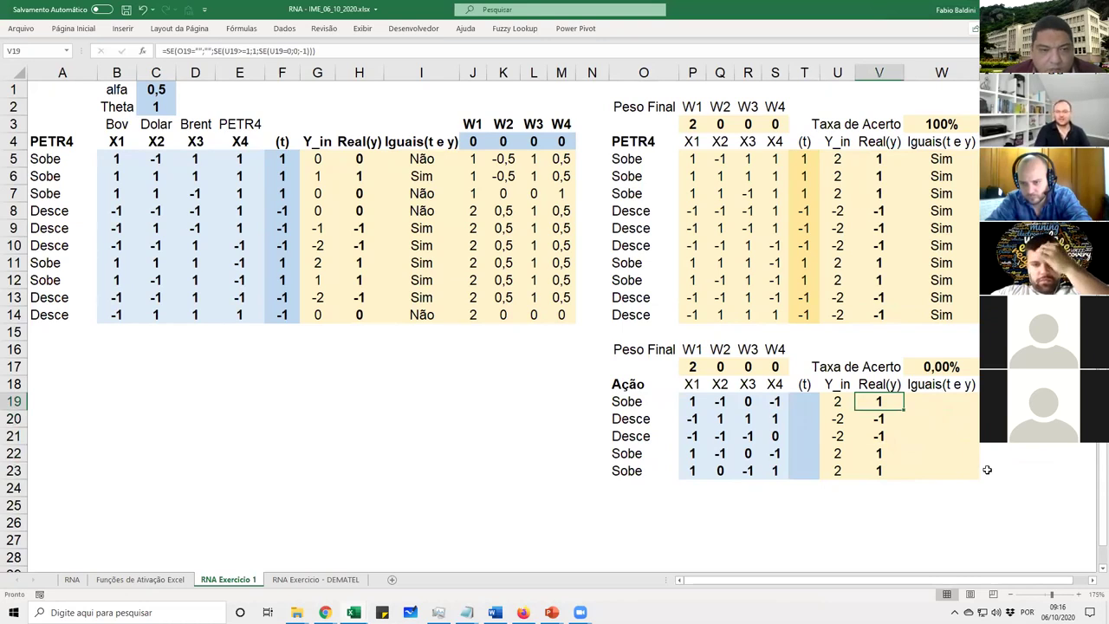
click(877, 418)
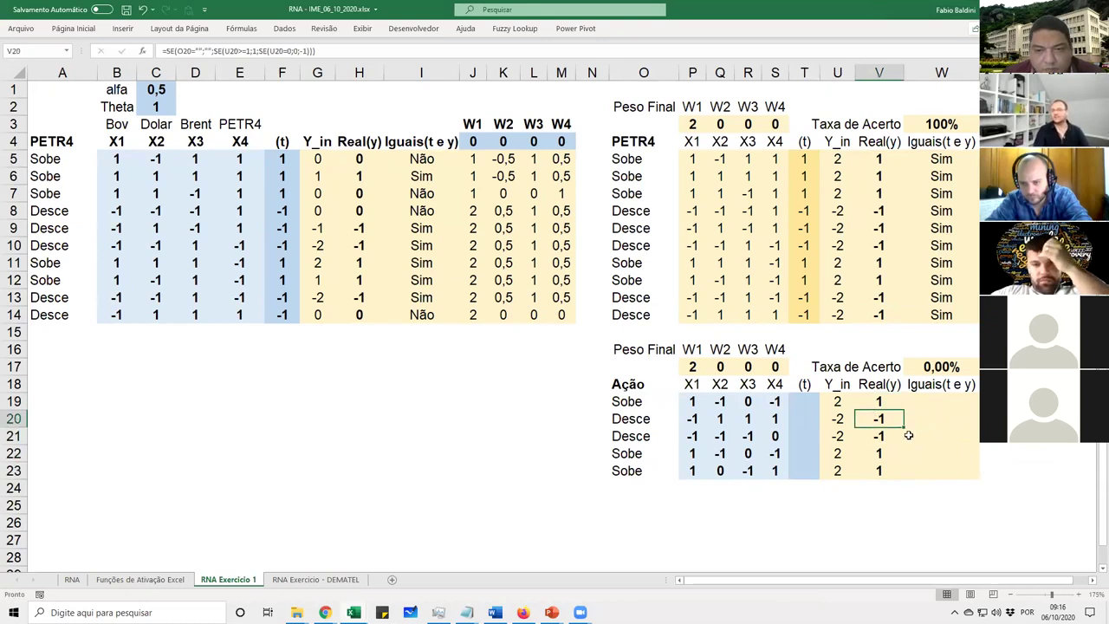
Inspect the formulas in V20 and U19, and select the first row's inputs P19:S19
double_click(879, 419)
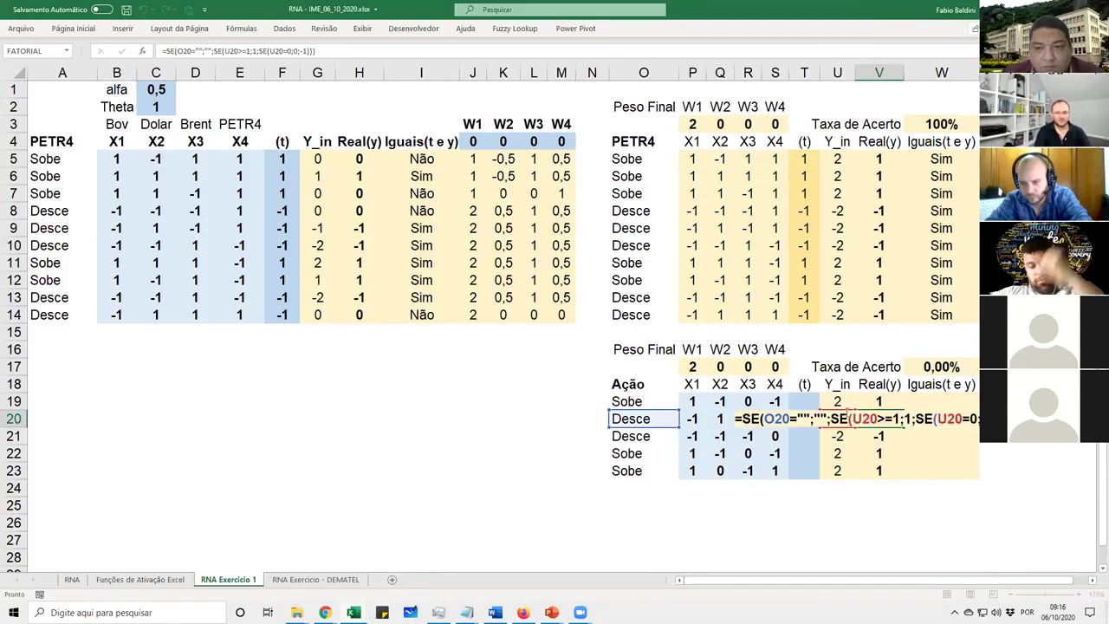
double_click(837, 401)
key(Escape)
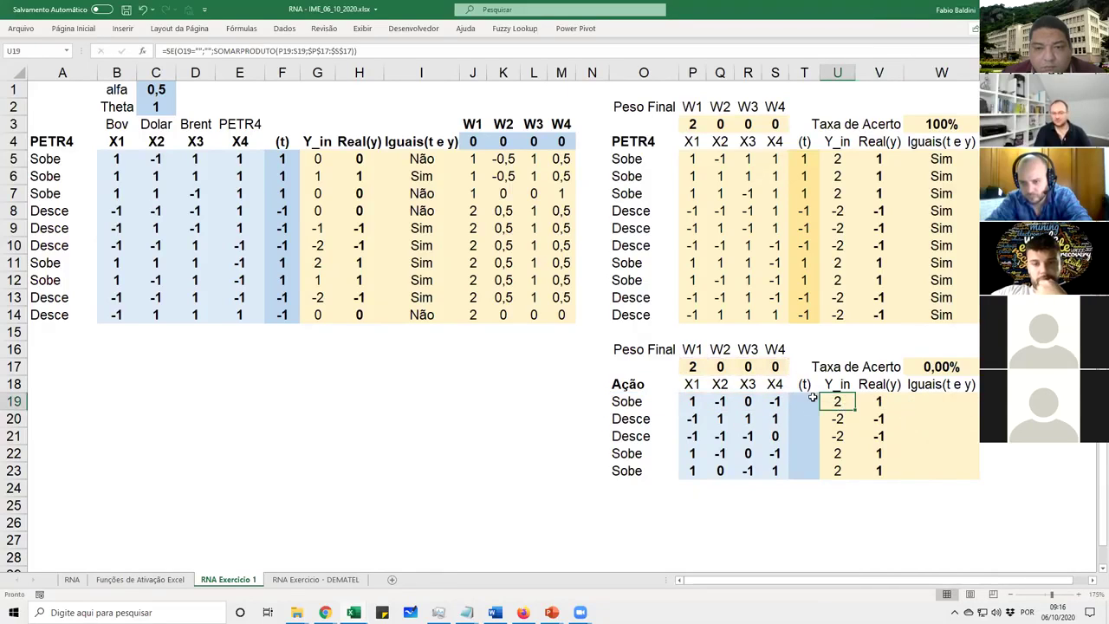
drag(706, 401, 776, 403)
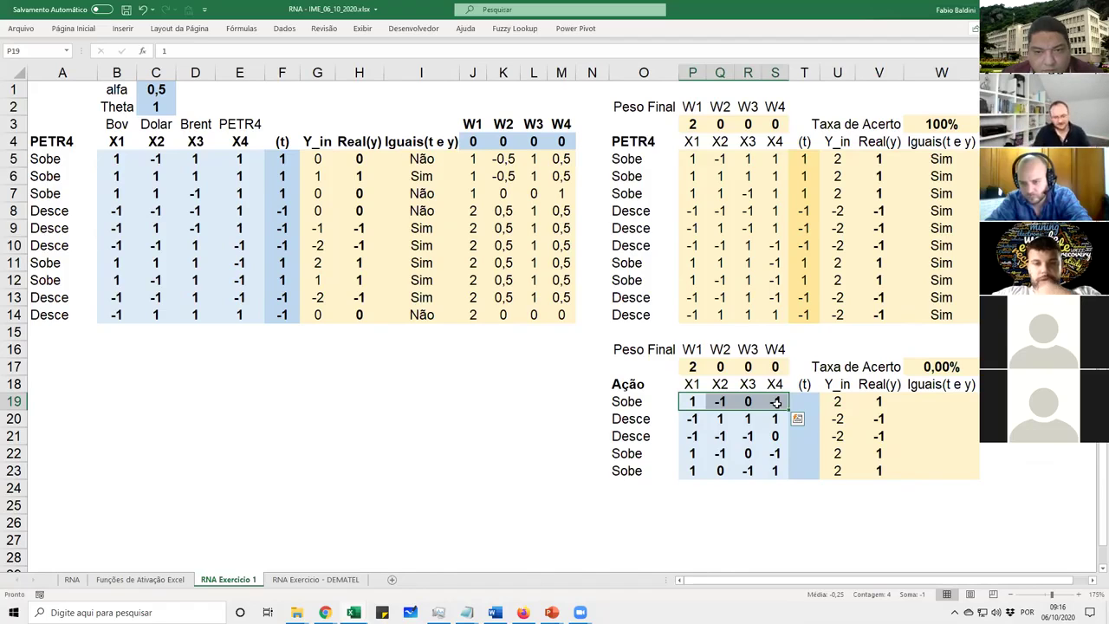
Undo the clearing of the (t) values in T19:T23 of the Ação table on the RNA Exercicio 1 sheet
click(879, 403)
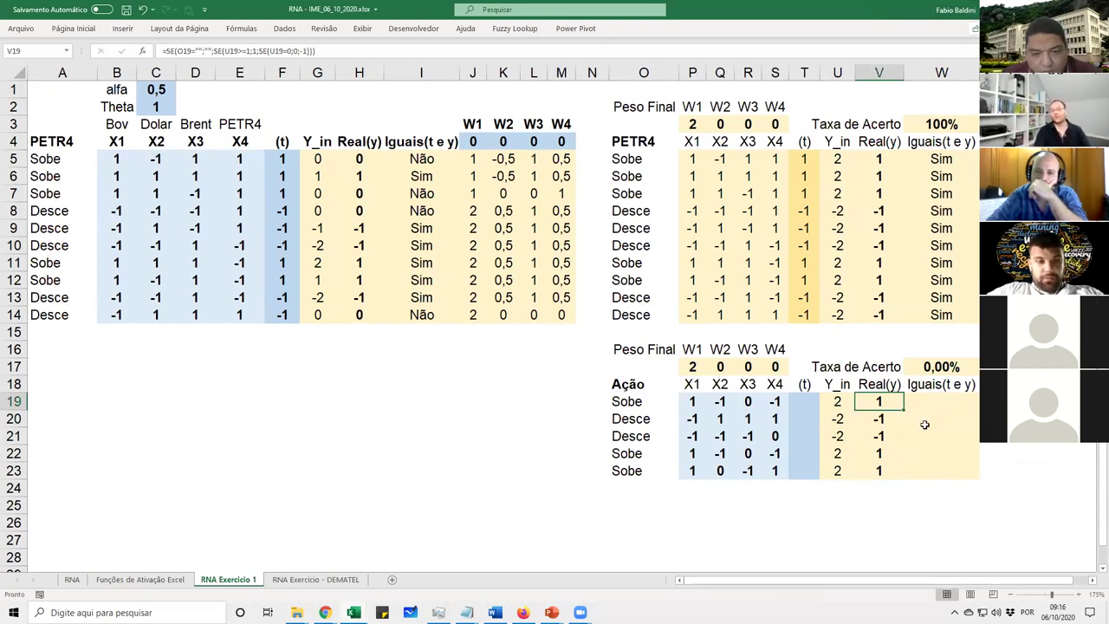
click(314, 579)
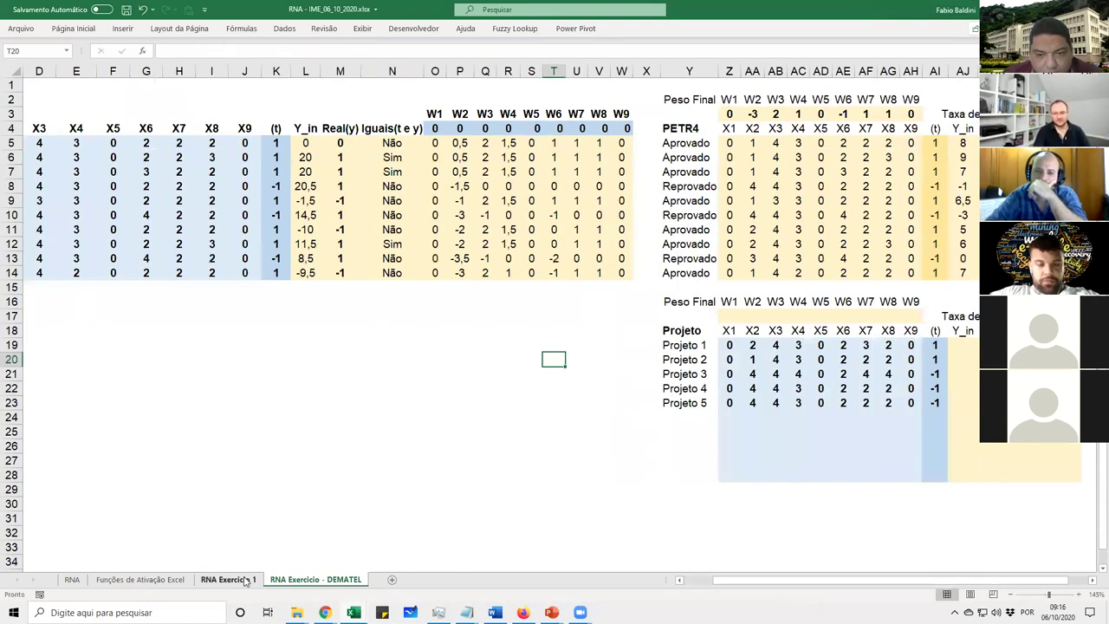
click(228, 579)
click(787, 402)
click(811, 408)
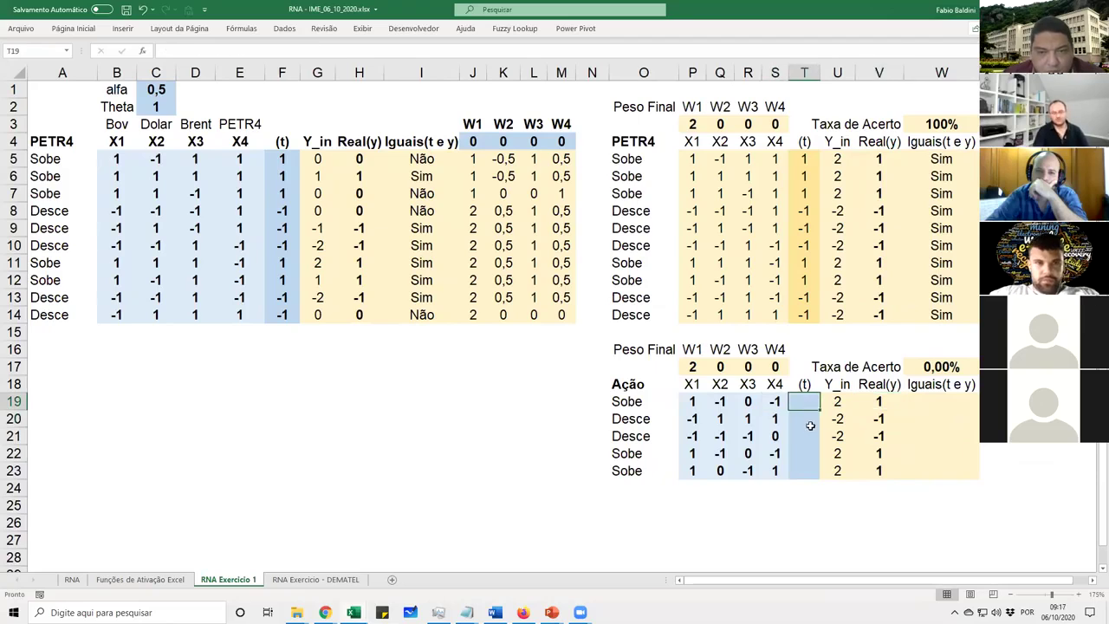
key(ctrl+z)
Set the (t) value of the Ação table's first row, T19, to -1
click(806, 404)
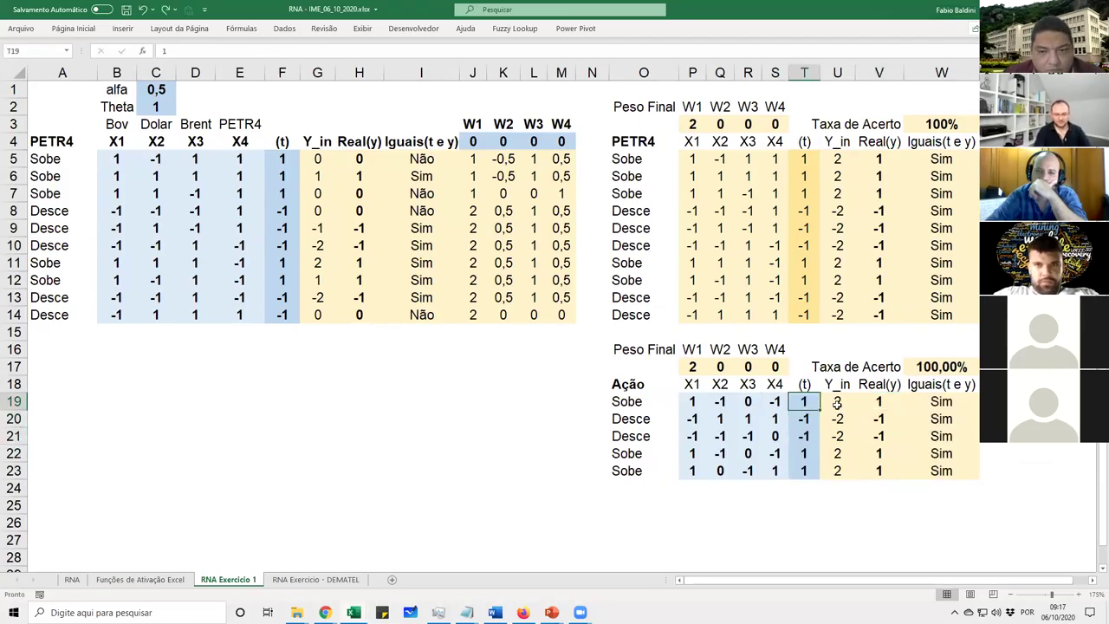
text(-1)
key(Return)
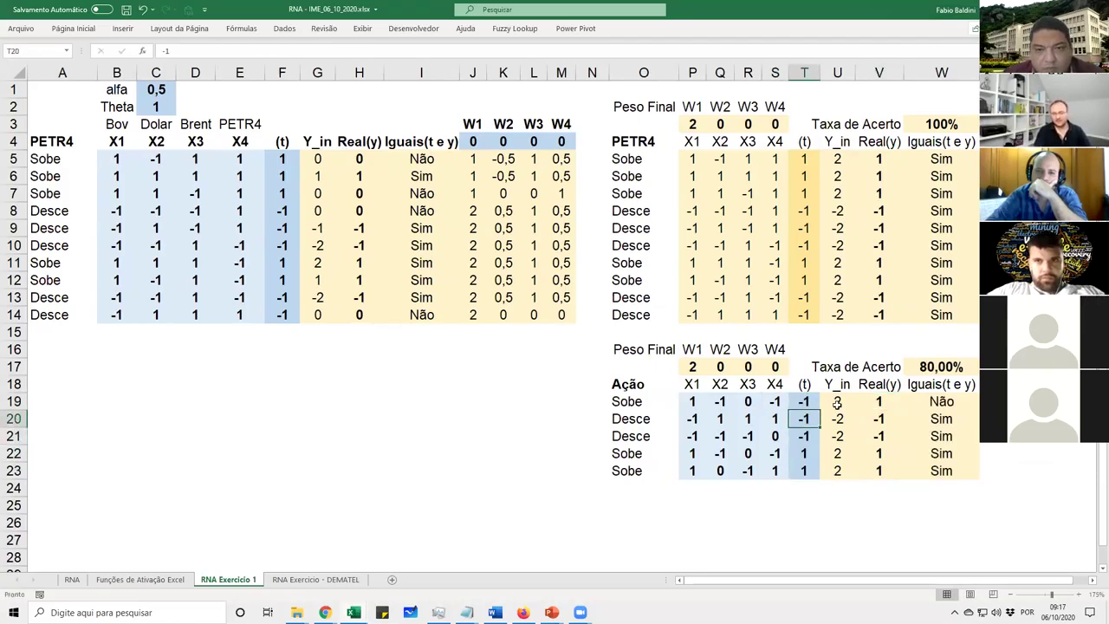
Check the first Ação row and its Iguais(t e y) formula, and compare the Taxa de Acerto formulas in W3 and W17
click(928, 401)
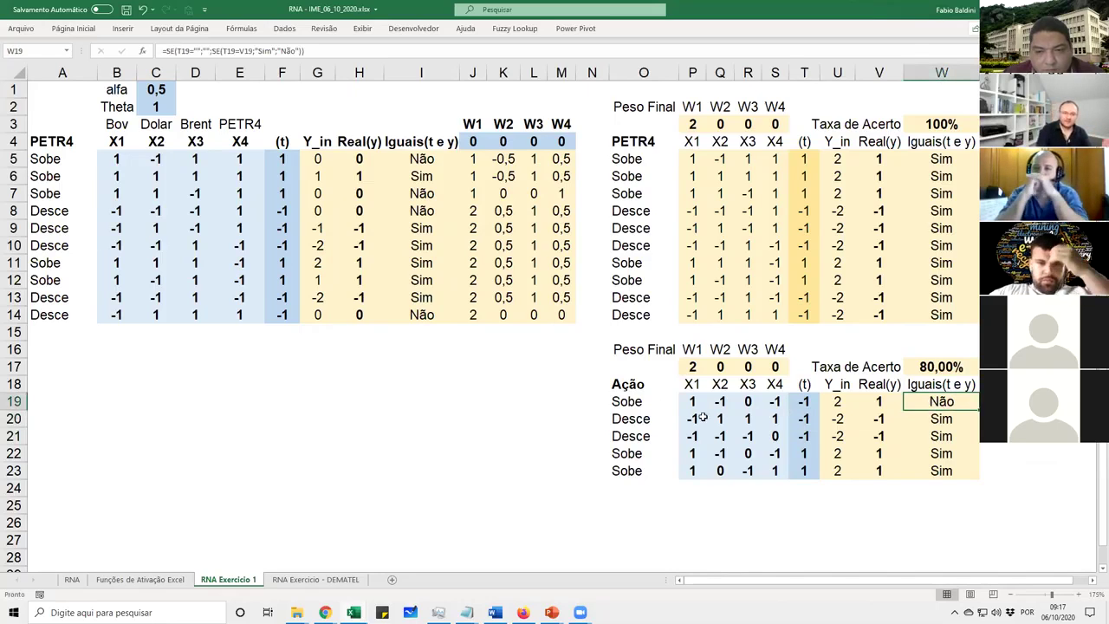
drag(691, 401, 871, 401)
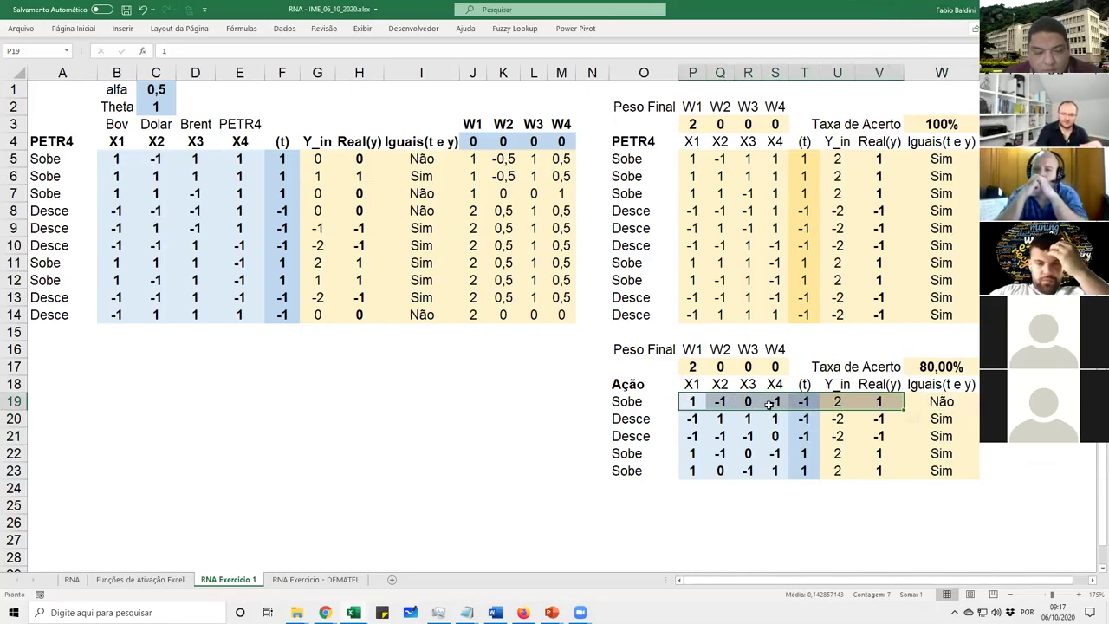
mouse_move(712, 401)
mouse_down()
mouse_move(803, 401)
mouse_move(693, 401)
mouse_up()
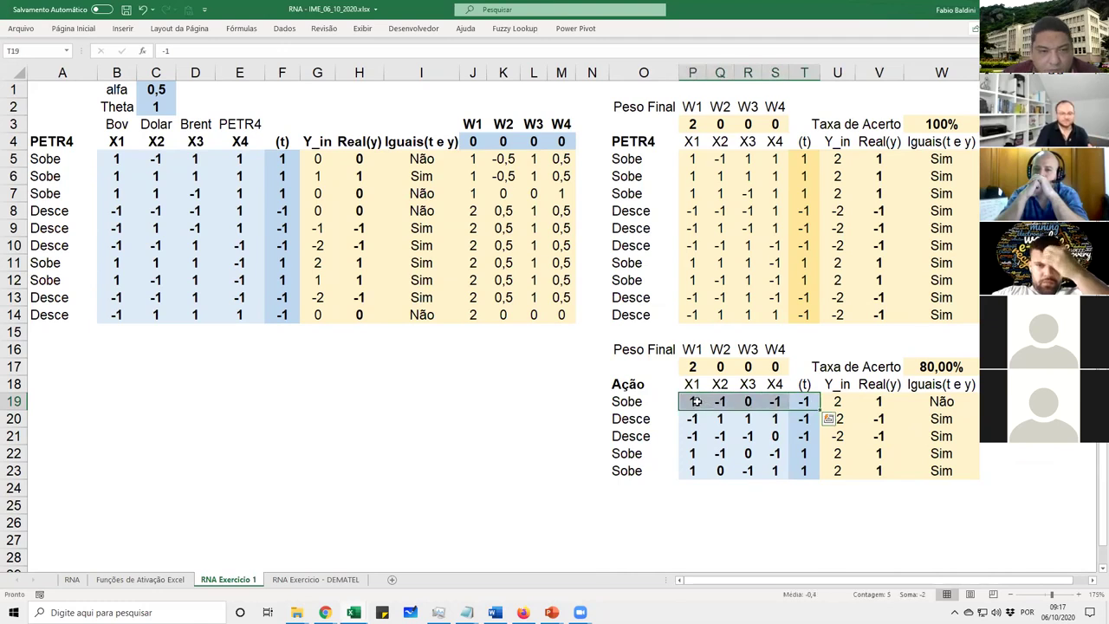
drag(48, 331, 284, 327)
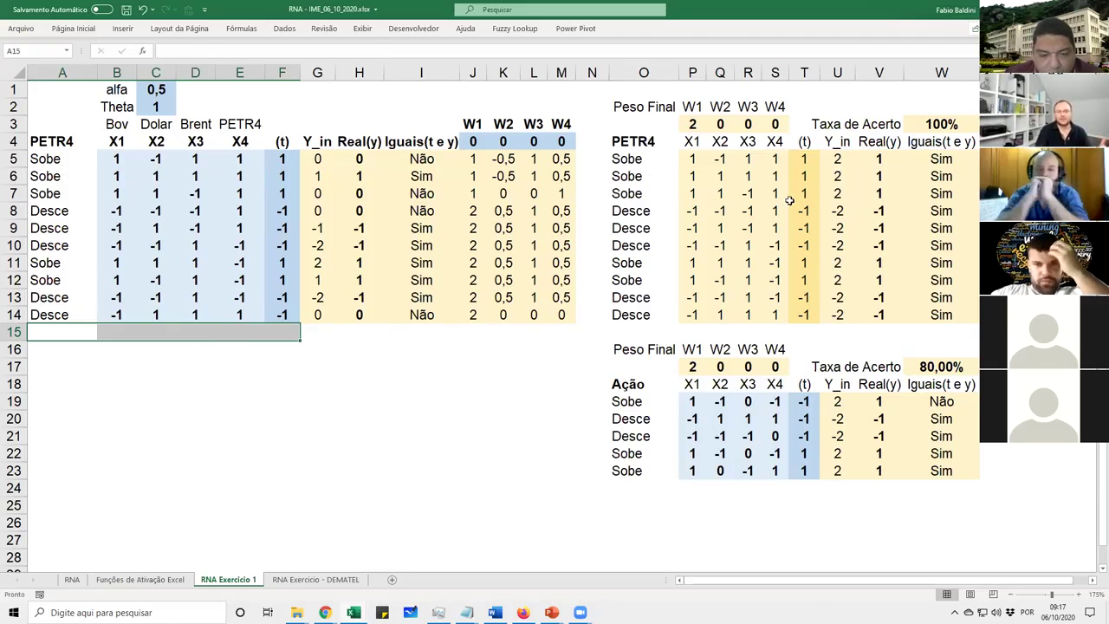
click(929, 129)
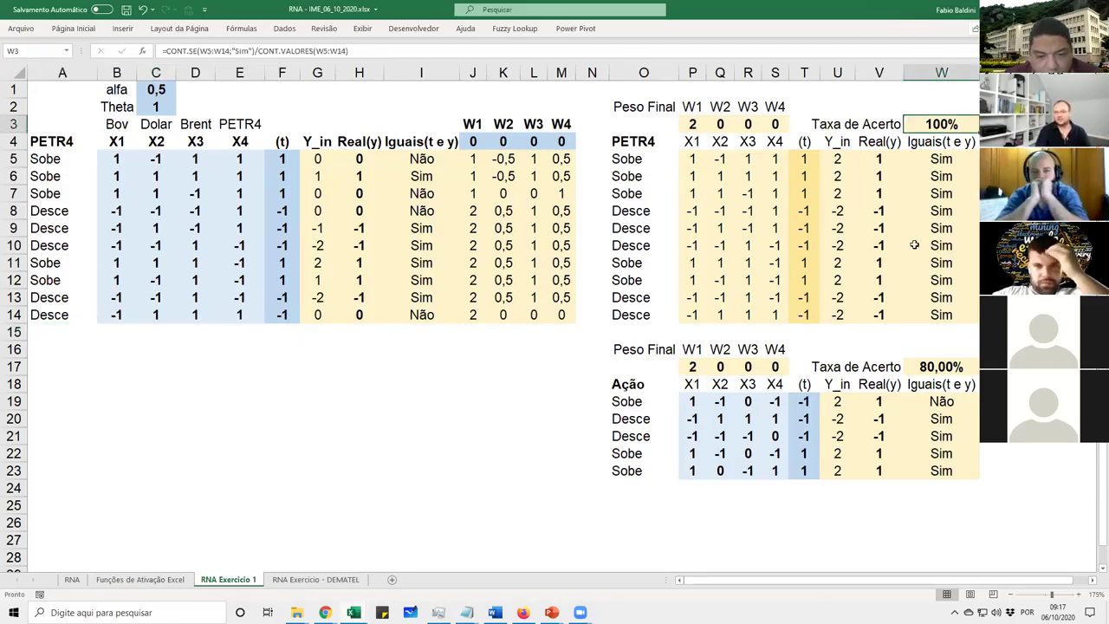
ctrl+click(927, 368)
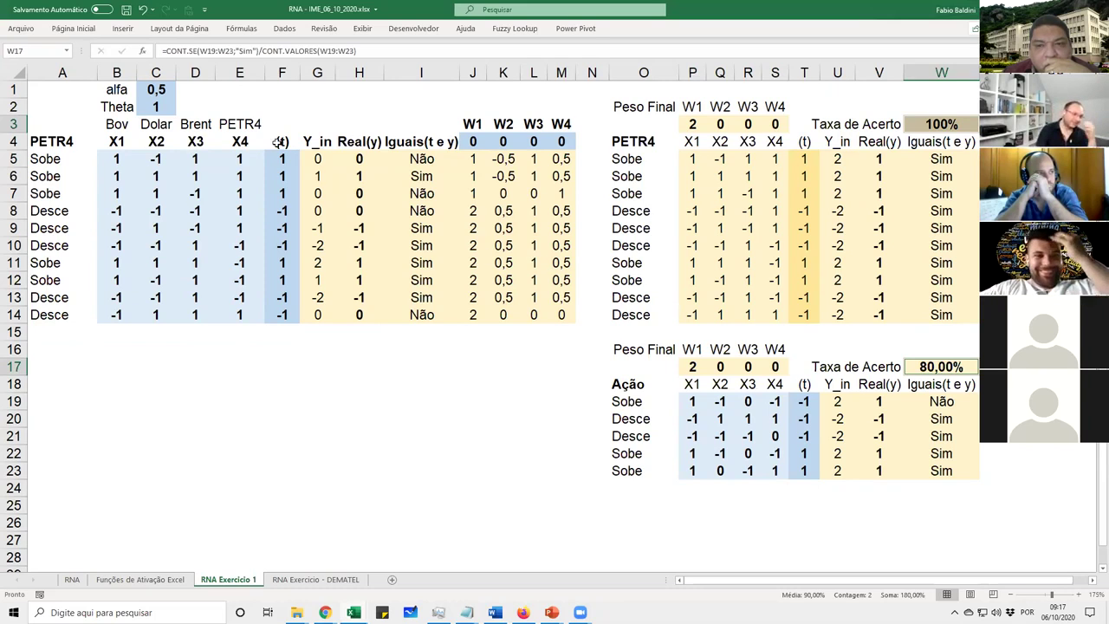
Examine the PETR4 training inputs in B5:E14 and the W4 weight formula in M5
click(248, 162)
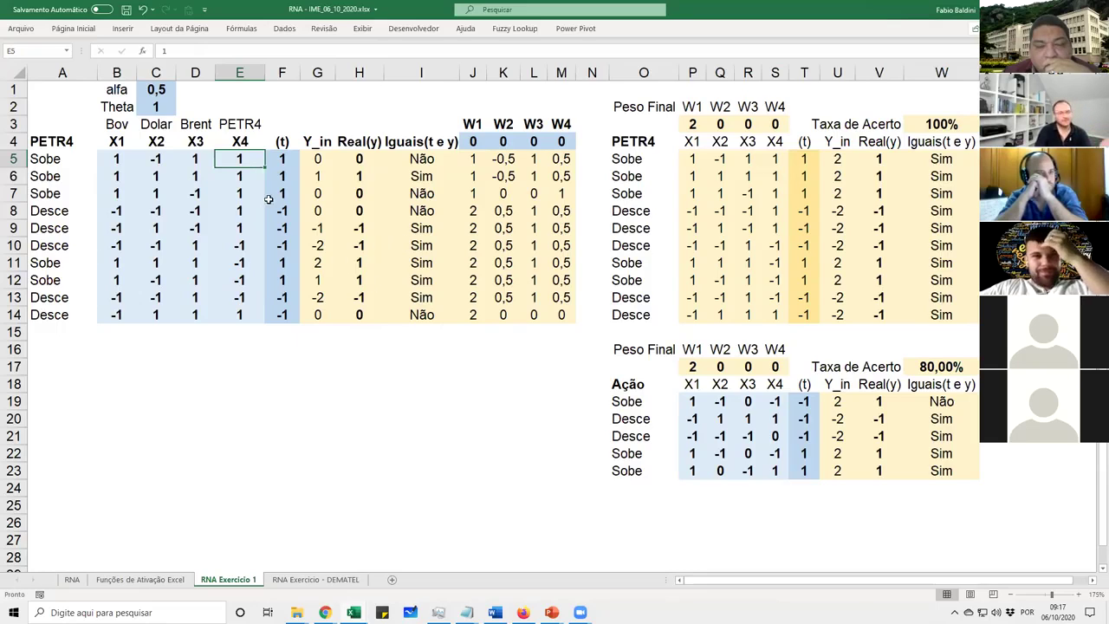
drag(116, 163, 239, 318)
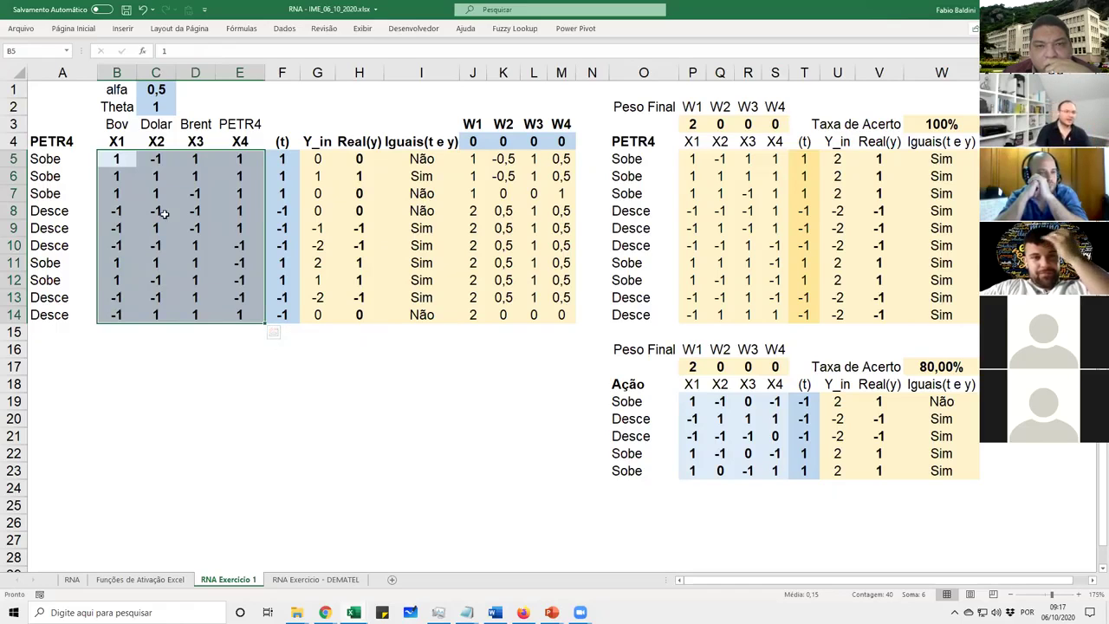
click(209, 191)
click(192, 162)
click(165, 159)
click(121, 156)
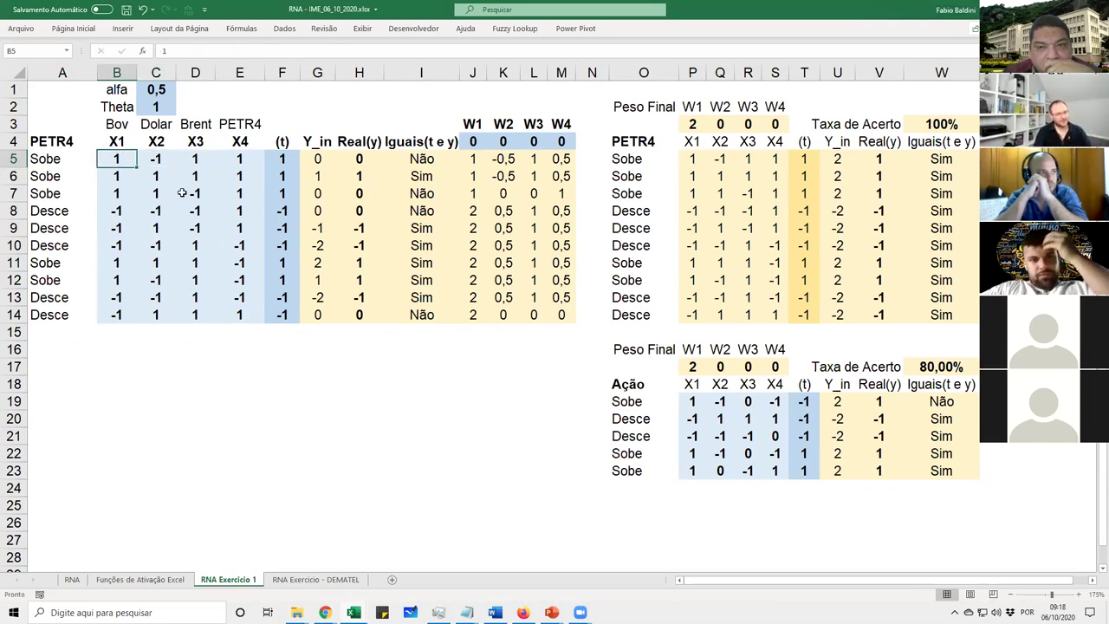
click(155, 161)
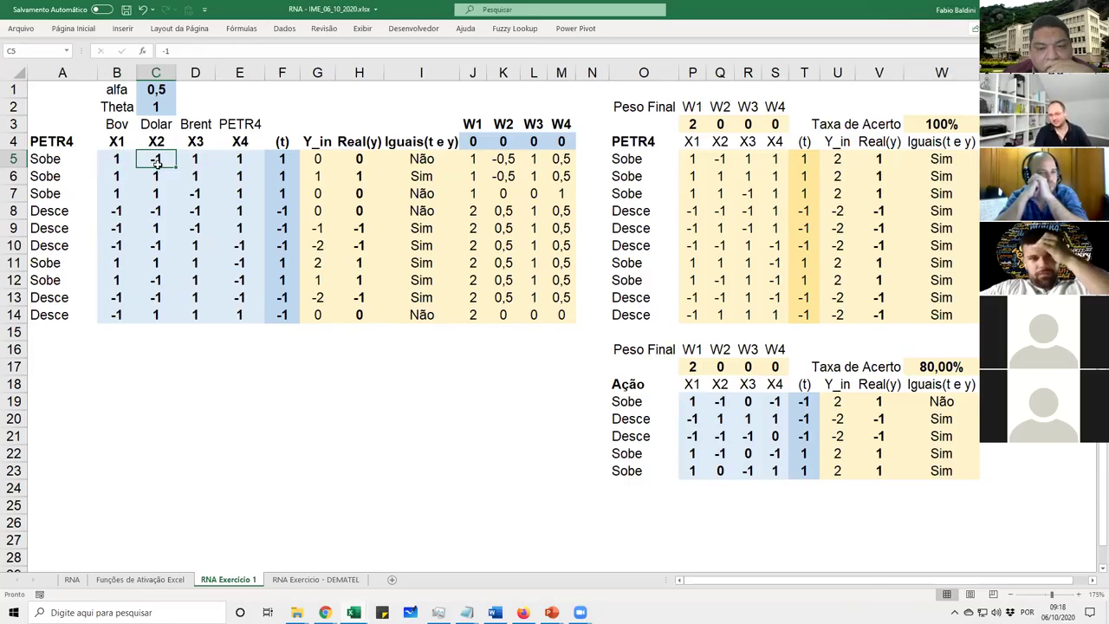
click(238, 160)
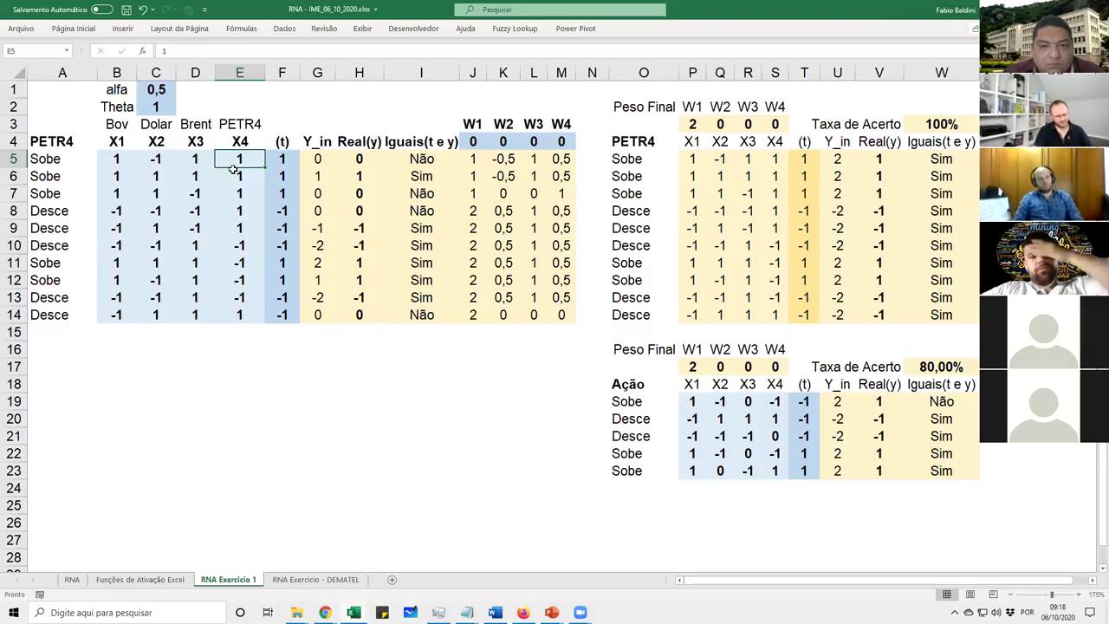
click(561, 158)
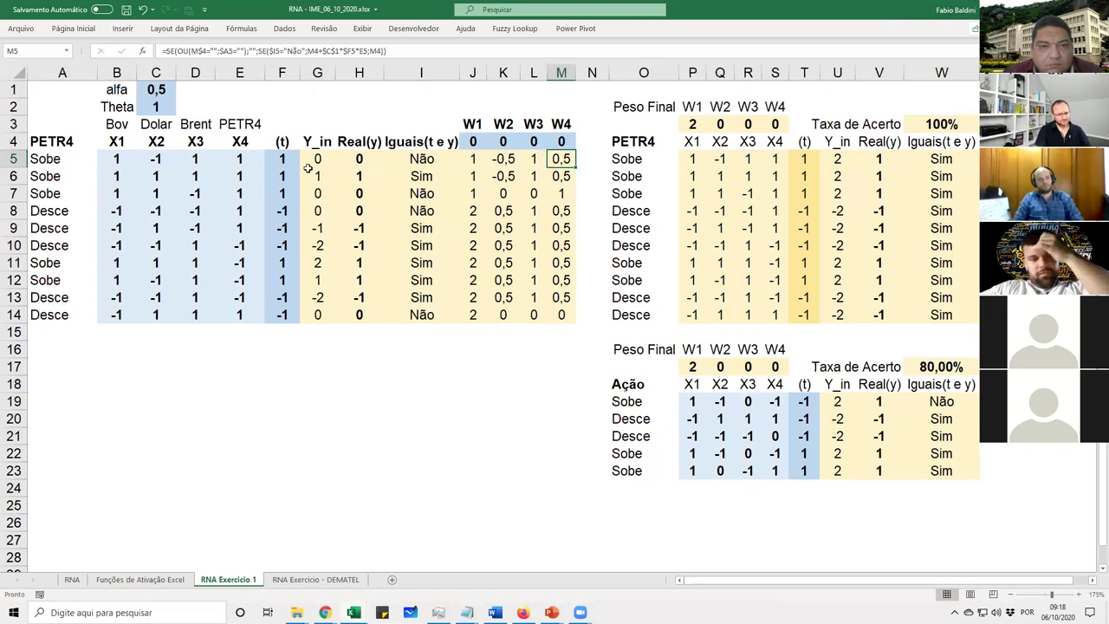
click(247, 160)
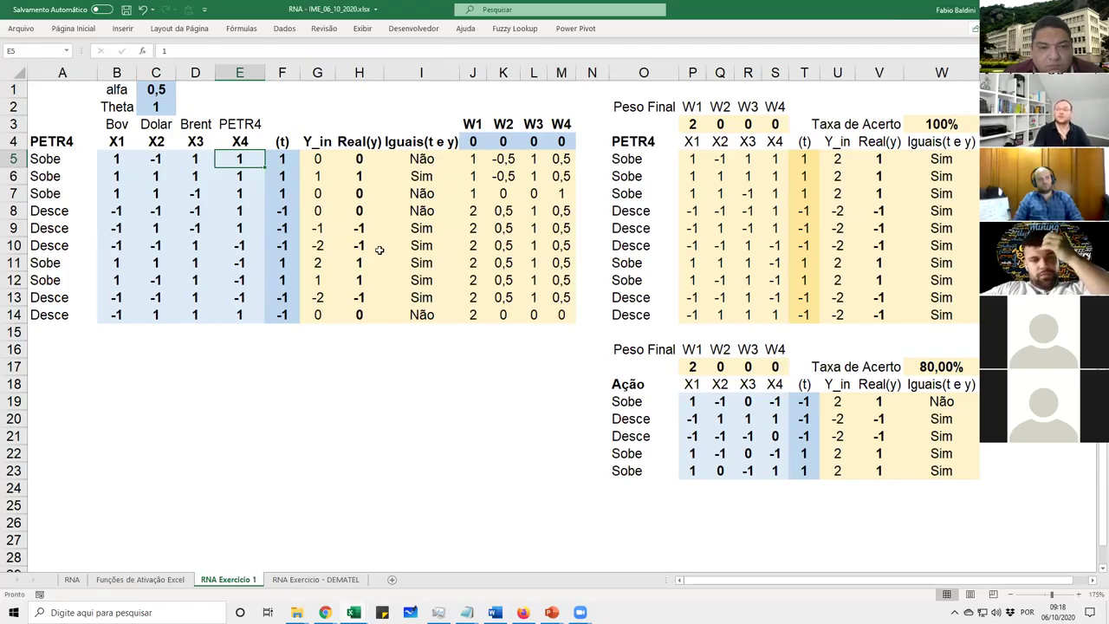
On the RNA Exercicio - DEMATEL sheet, narrow the spacer column X, the input columns B:J, and columns M and N
click(326, 580)
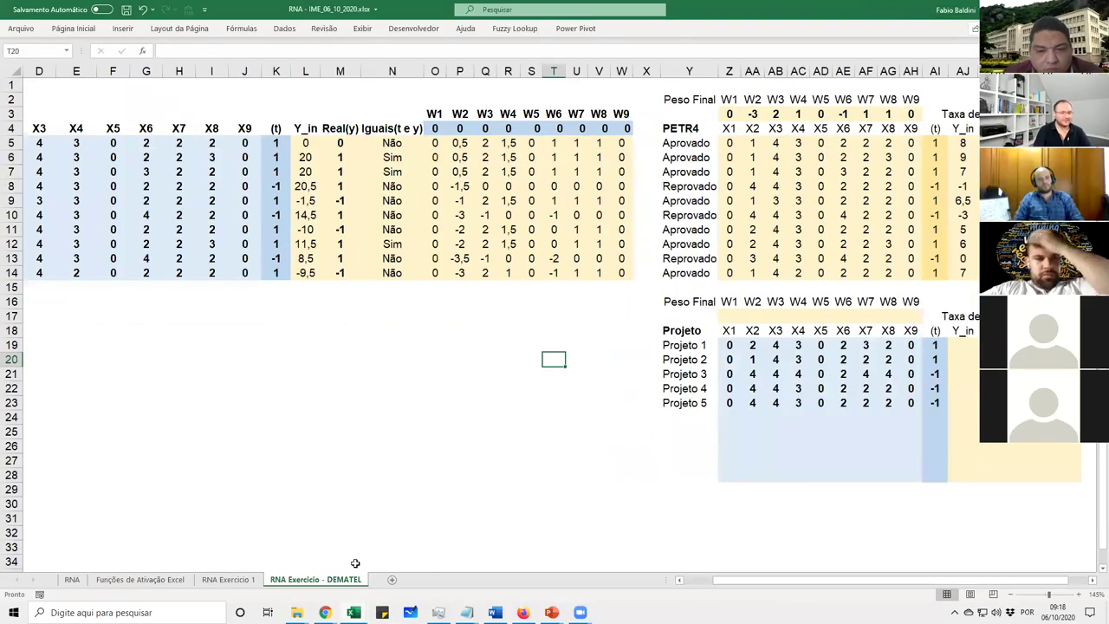
click(691, 580)
click(487, 344)
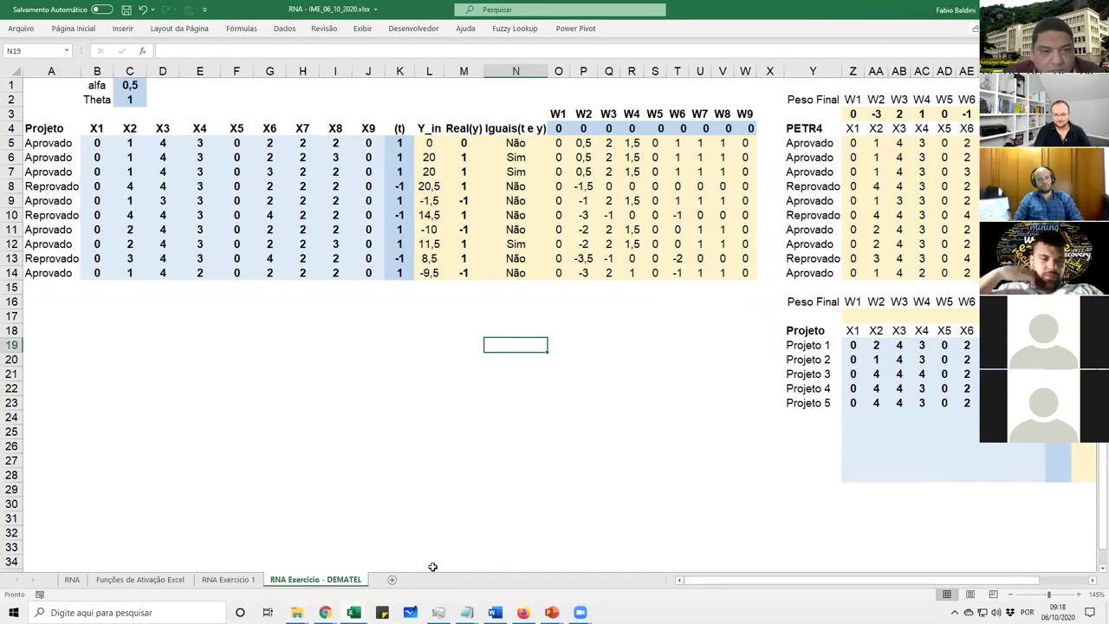
drag(781, 72, 761, 73)
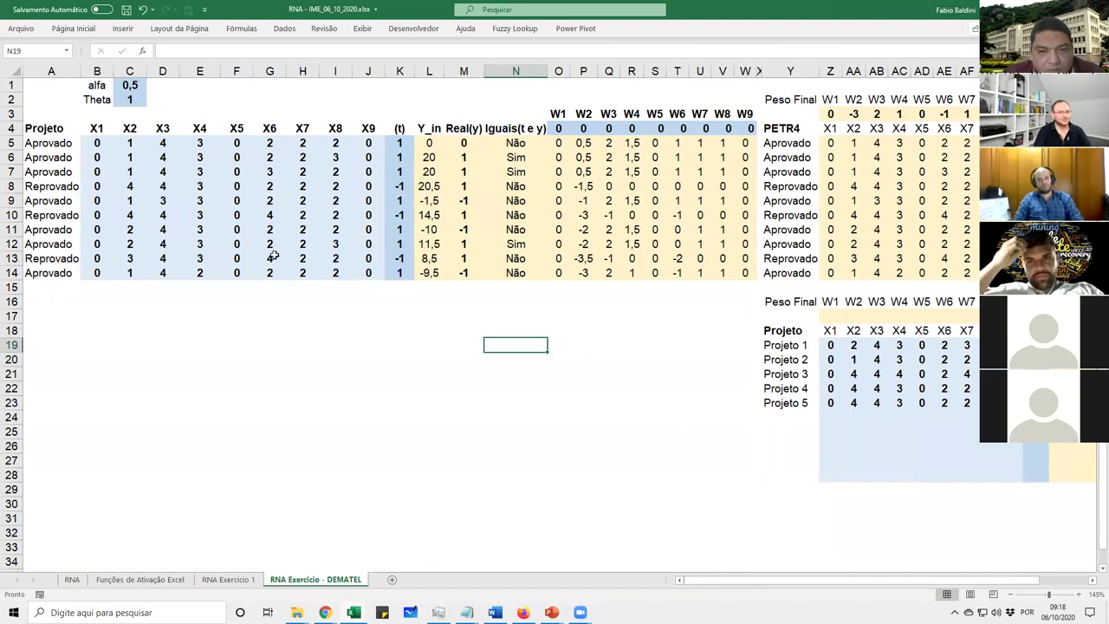
drag(336, 72, 368, 72)
drag(385, 72, 105, 72)
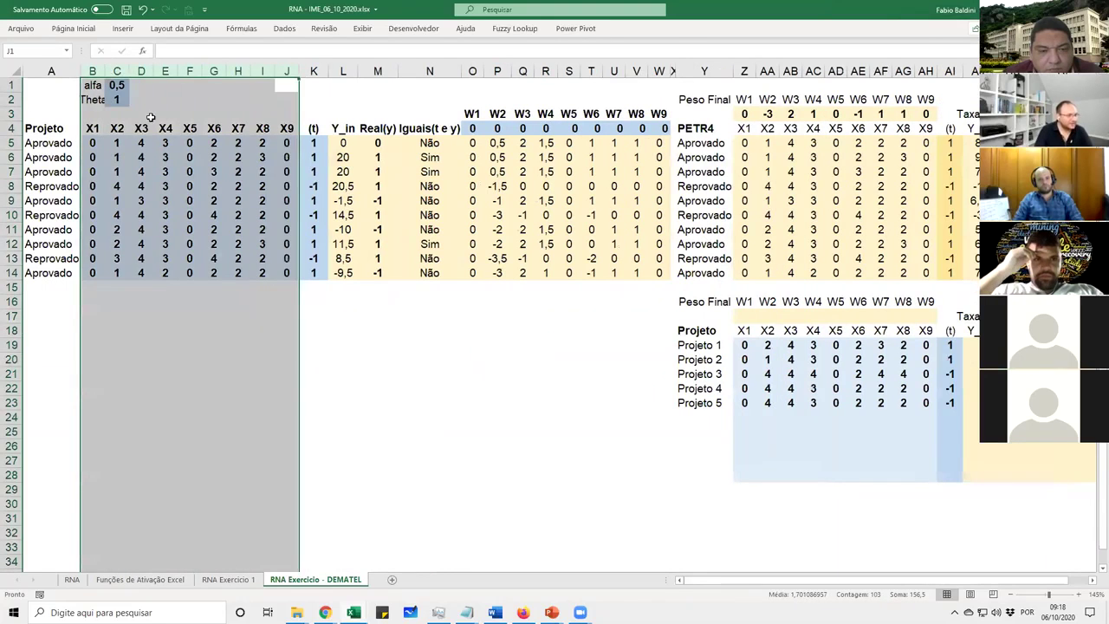
click(245, 215)
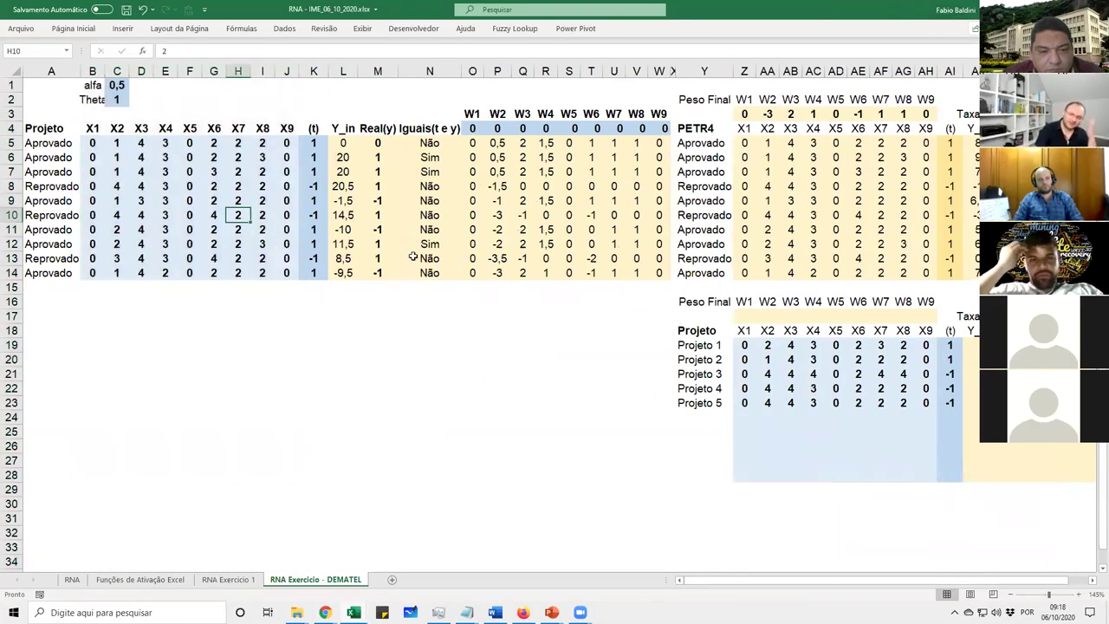
drag(396, 72, 430, 72)
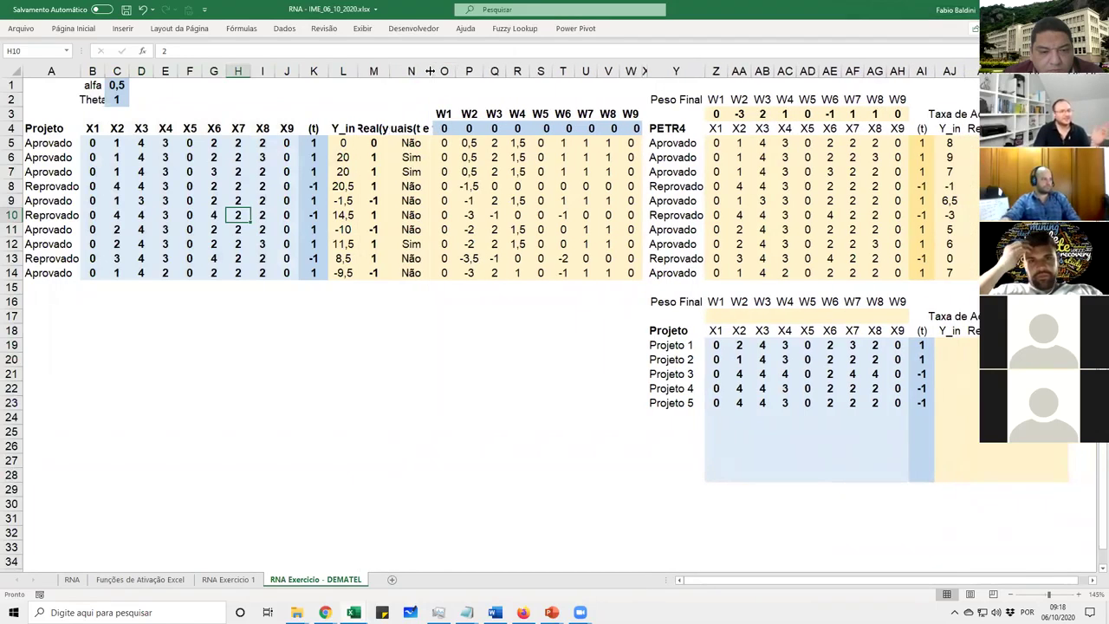
click(390, 322)
click(410, 345)
Open the recent workbook WINGS e DEMATEL V1.1.xlsm and show its DEMATEL FN sheet
click(43, 145)
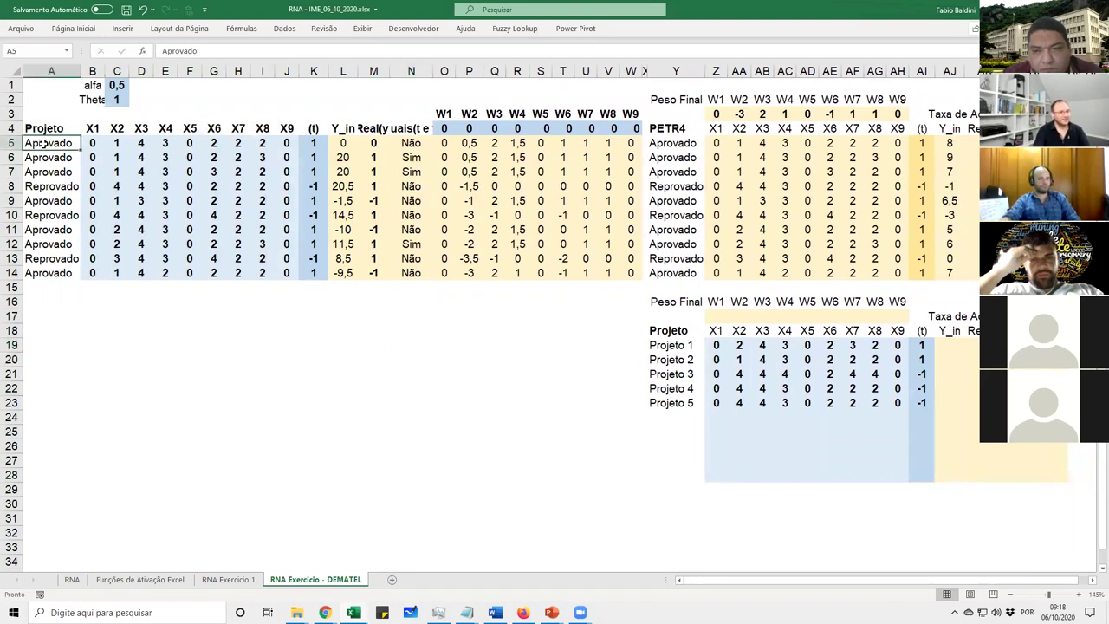
click(93, 144)
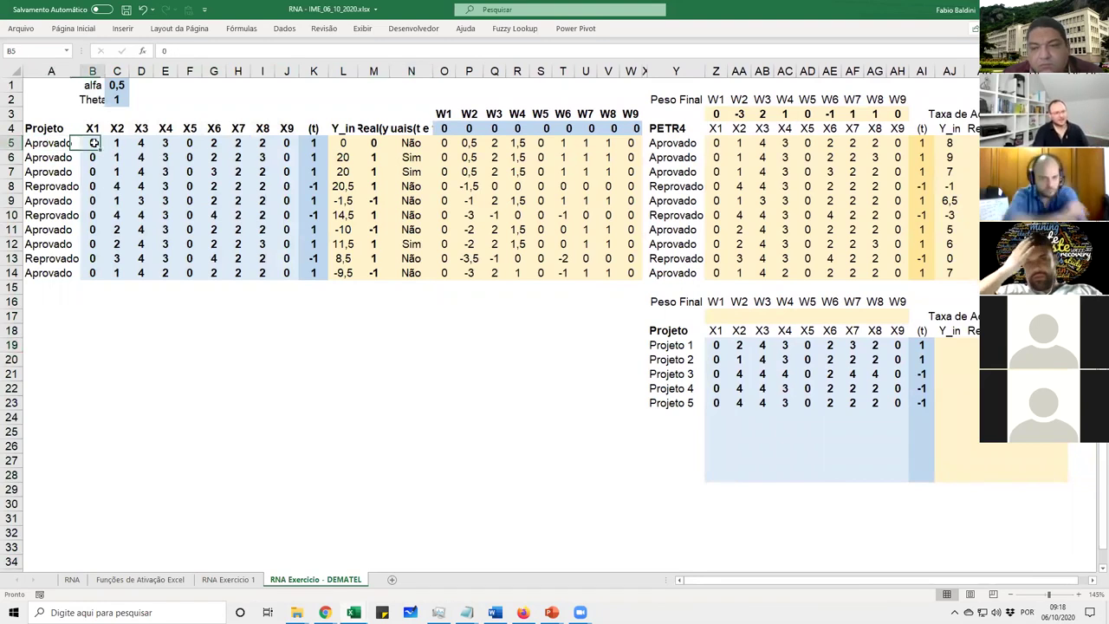
click(22, 29)
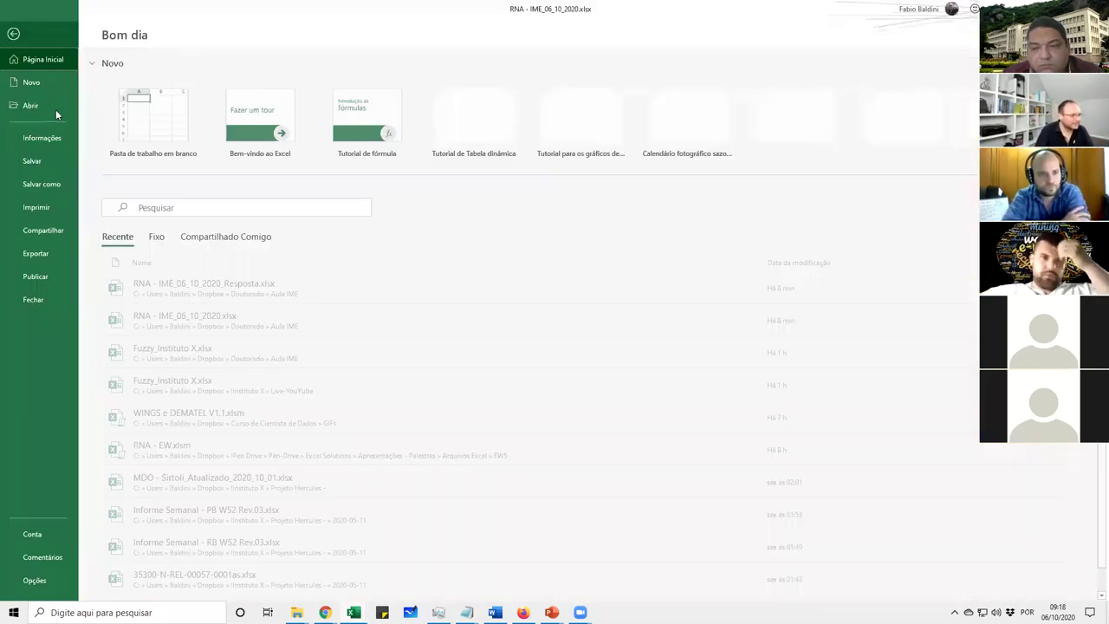
click(278, 414)
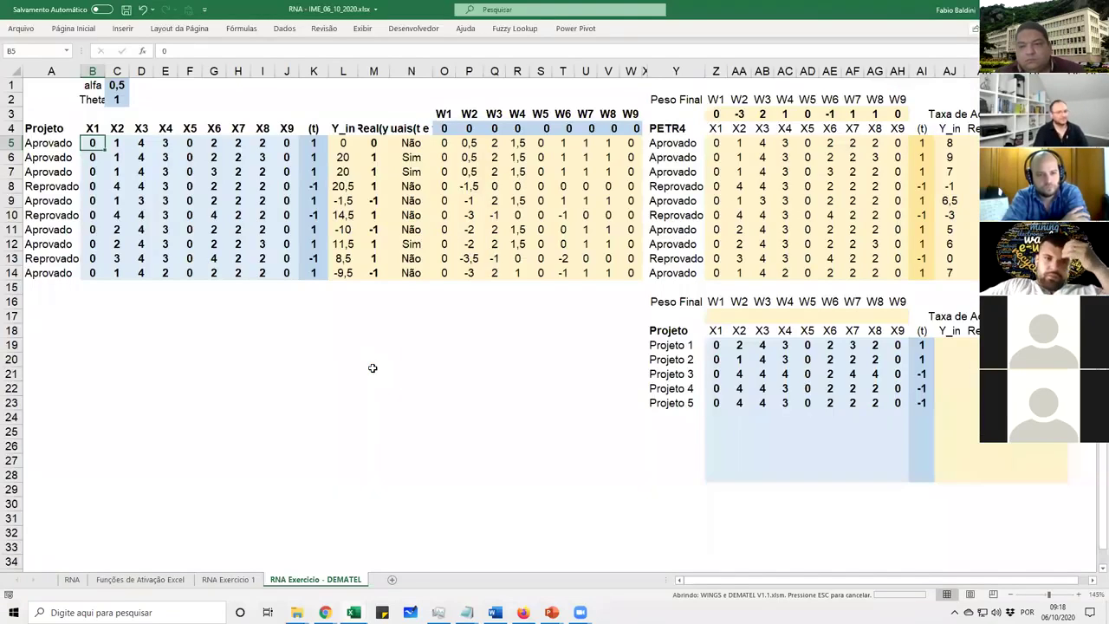
click(328, 579)
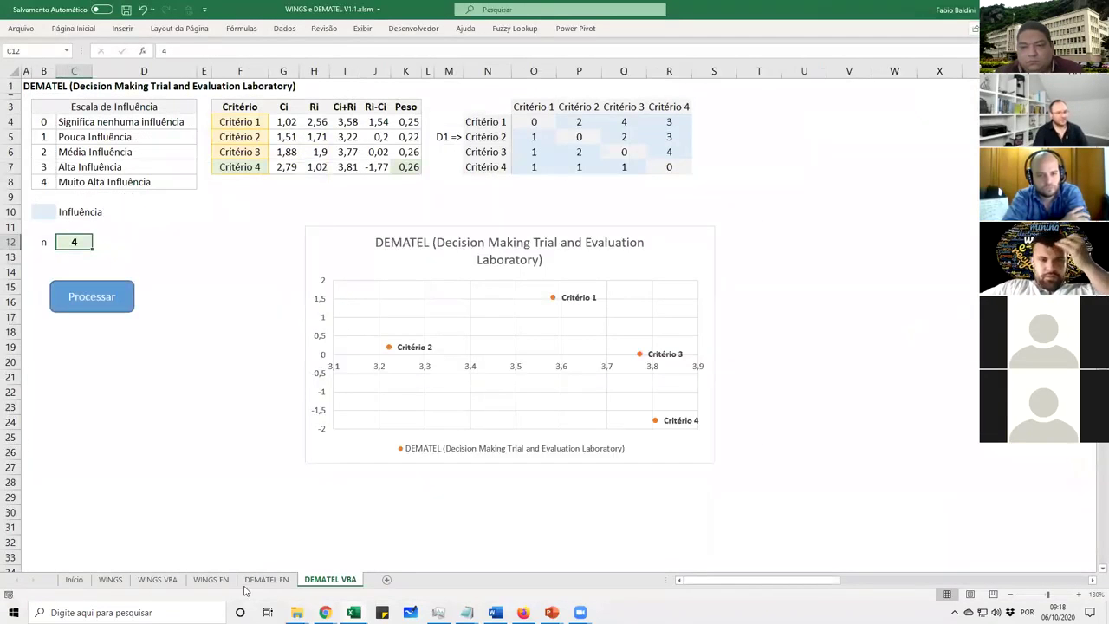
click(266, 580)
Examine the influence scores between projects in the D1 matrix N3:Q6, and return to the RNA - IME_06_10_2020.xlsx workbook
click(616, 121)
drag(598, 117, 780, 173)
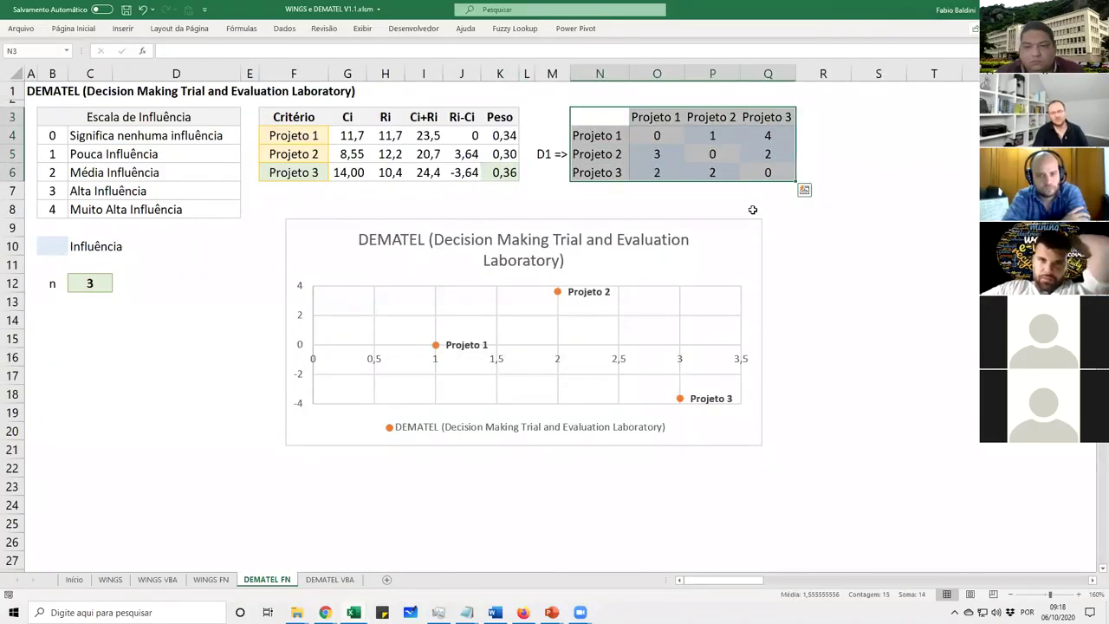
drag(672, 132, 726, 131)
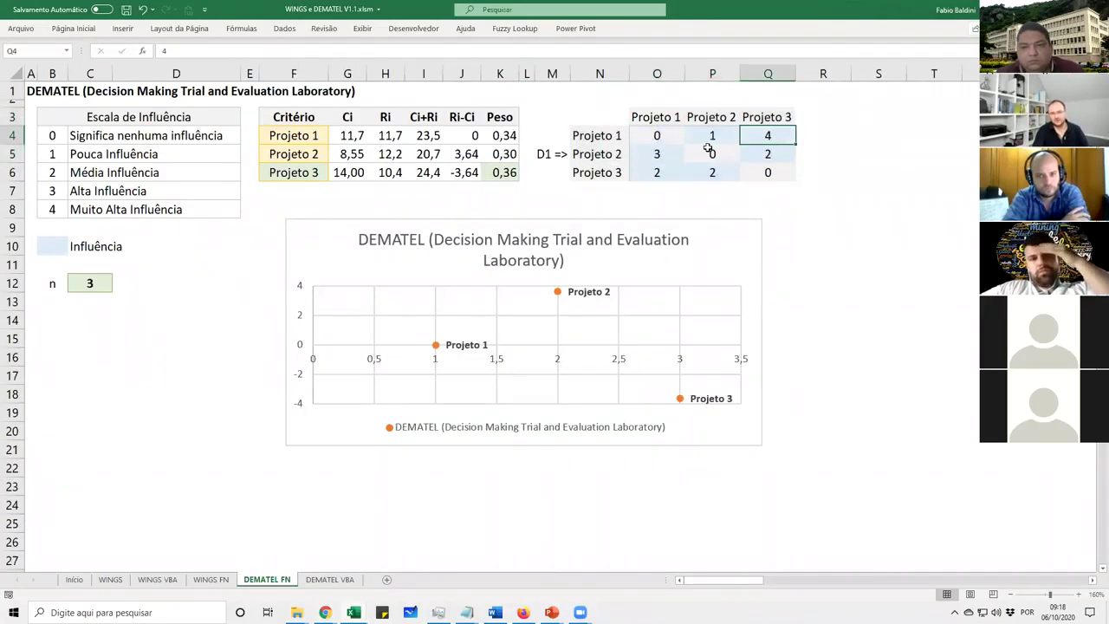
click(717, 150)
click(768, 152)
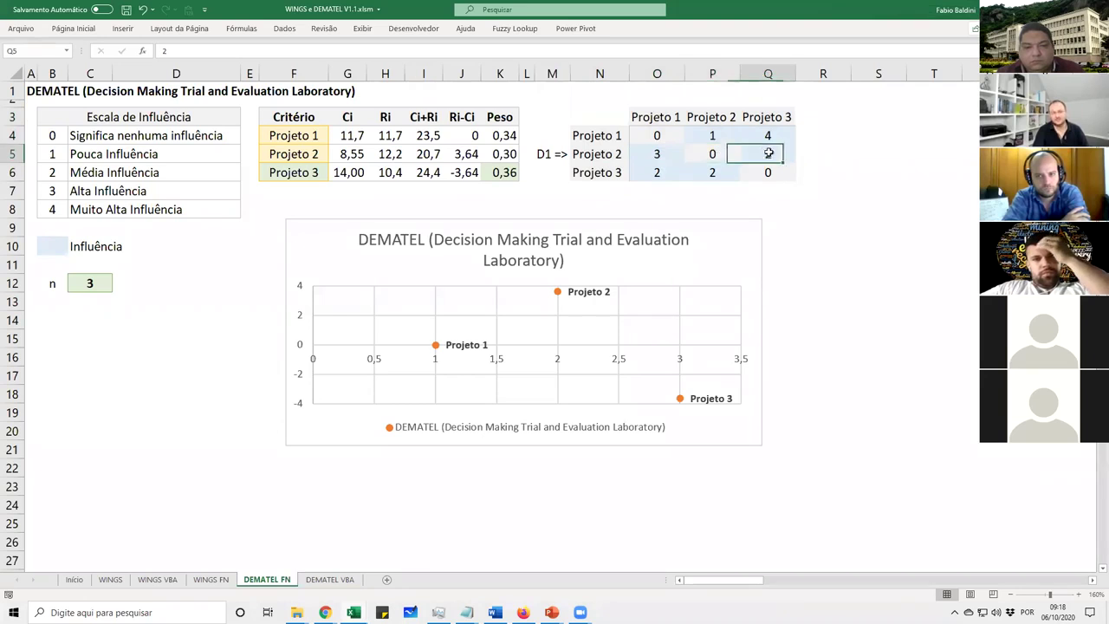
click(655, 166)
click(715, 169)
drag(657, 117, 780, 177)
click(683, 139)
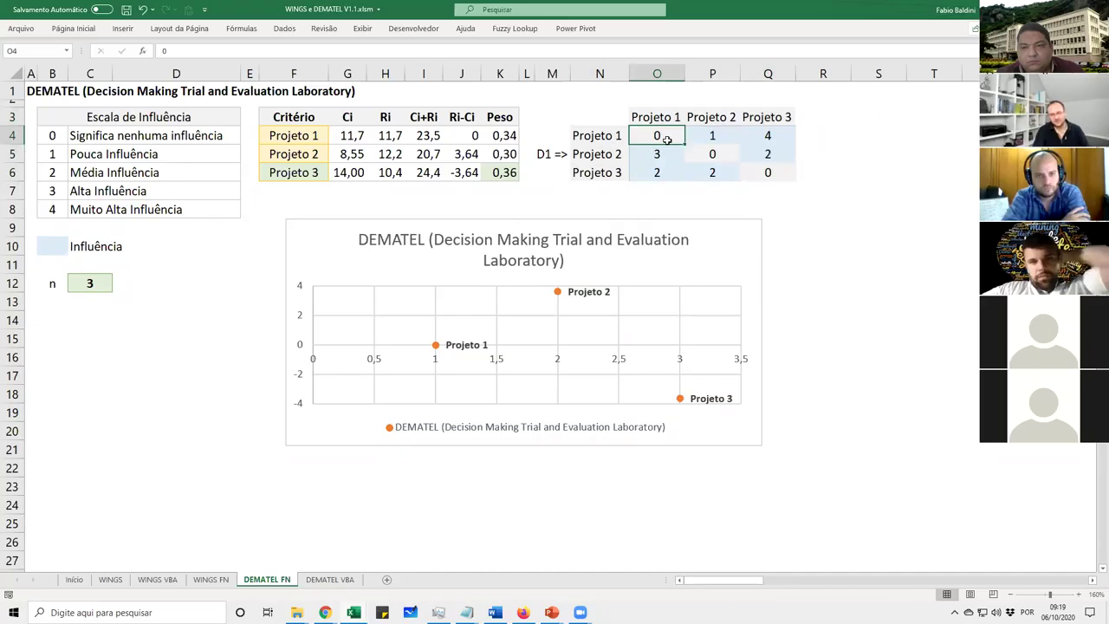
click(712, 135)
click(768, 154)
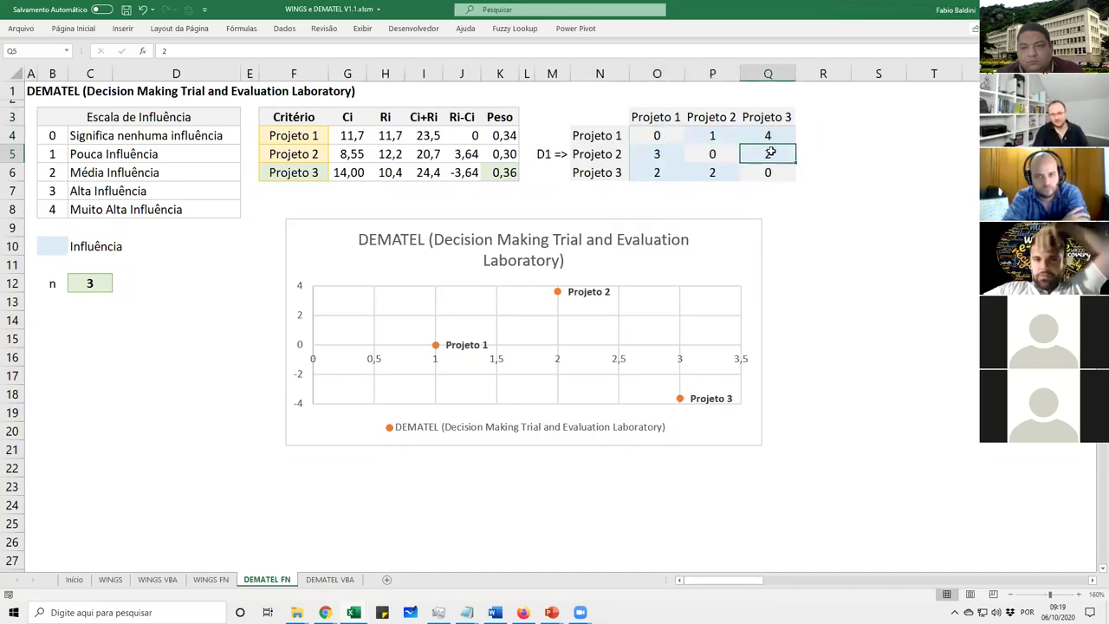
drag(657, 153, 713, 154)
key(alt+Tab)
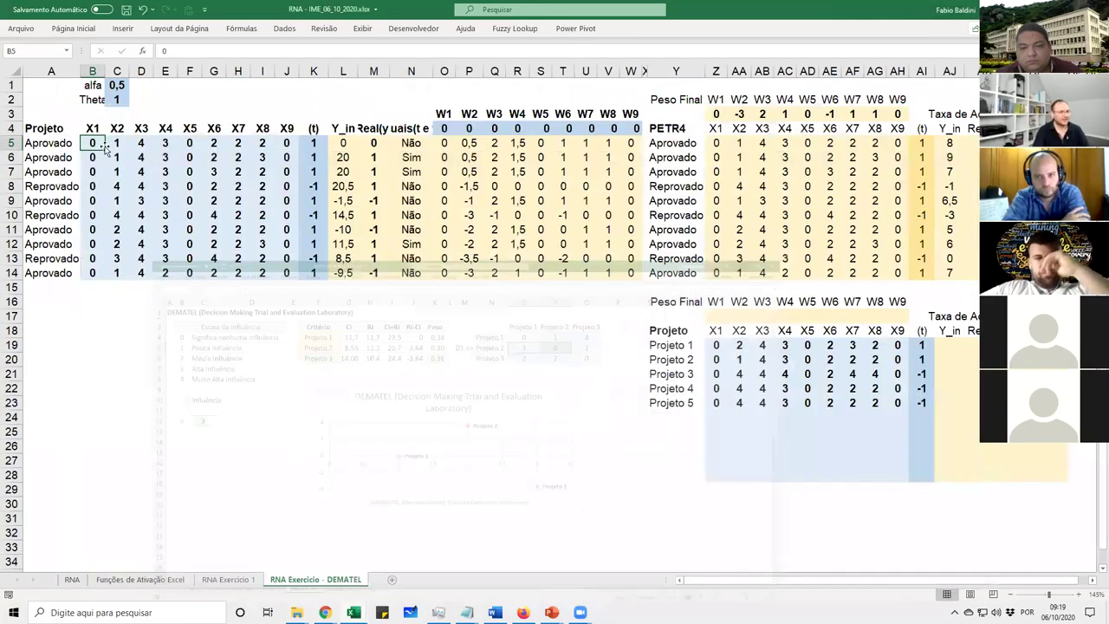
Examine the first approved project in row 5, covering its label and its X1 to X9 inputs in B5:J5
drag(93, 143, 164, 143)
mouse_move(279, 147)
mouse_down()
mouse_move(291, 145)
mouse_move(96, 143)
mouse_move(318, 144)
mouse_move(291, 145)
mouse_up()
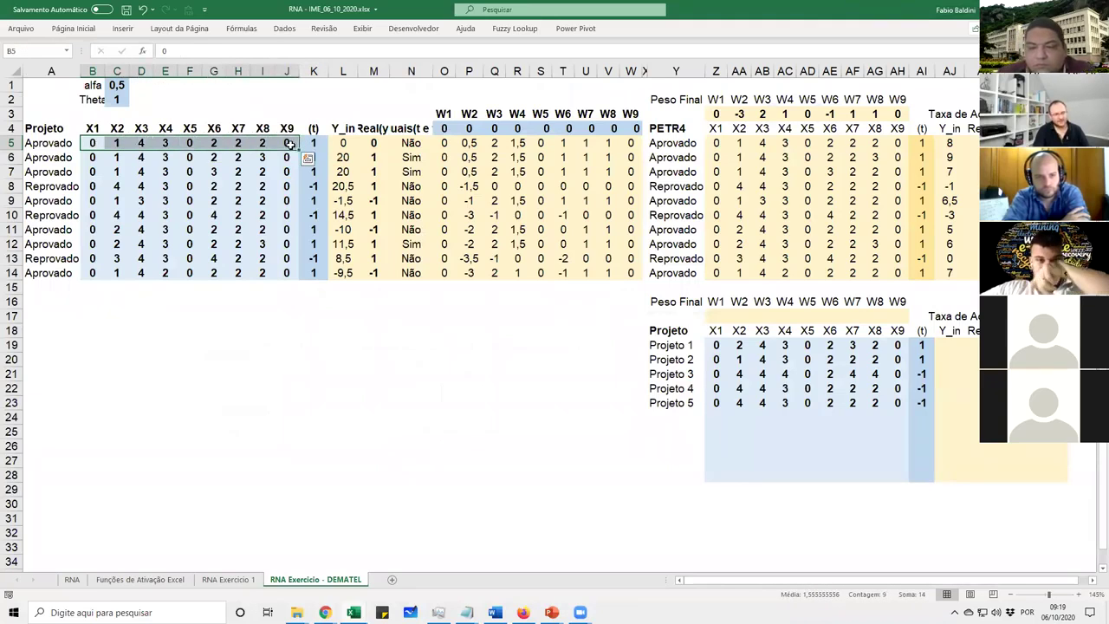
click(61, 145)
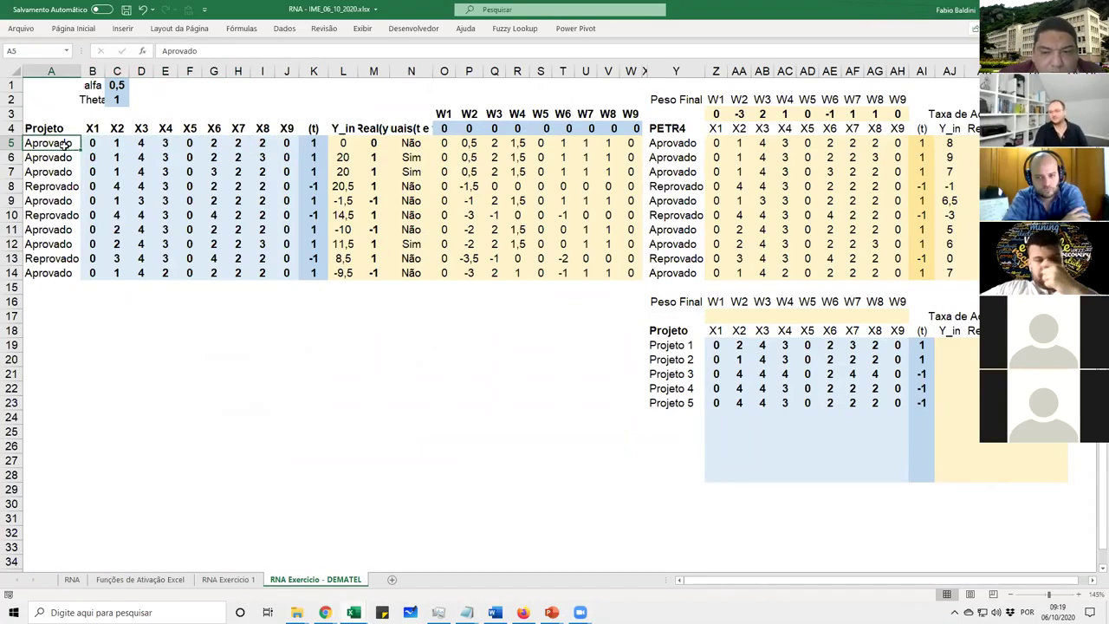
drag(91, 144, 291, 147)
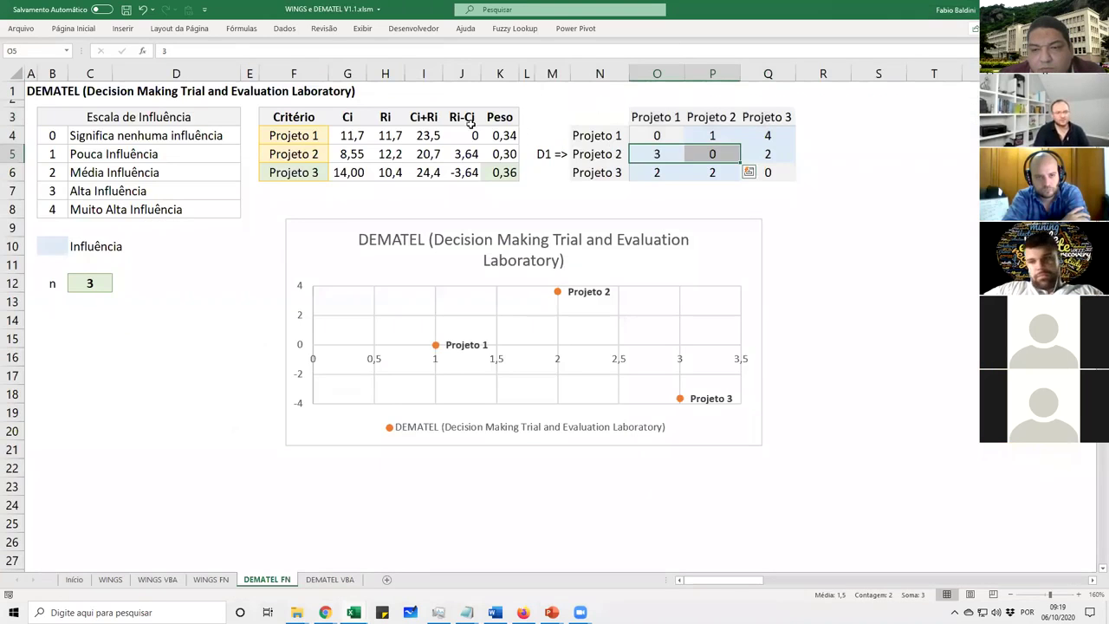
Switch to WINGS e DEMATEL V1.1.xlsm and examine the Ci formula in G4, matrix cell P5 and the Projeto 3 results in F6:K6
click(347, 135)
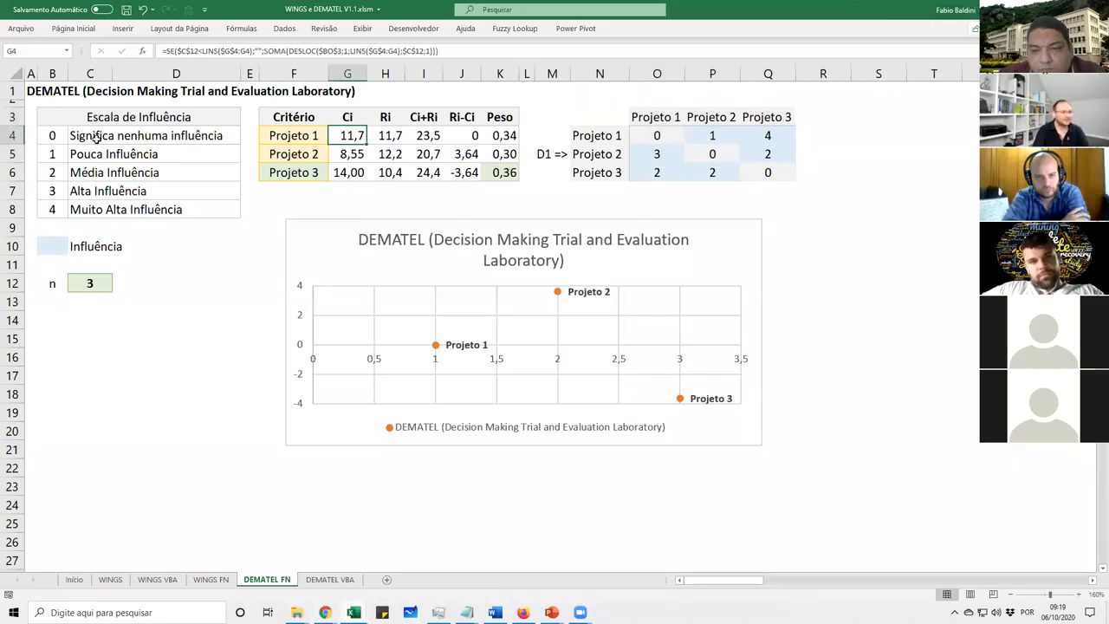
click(717, 154)
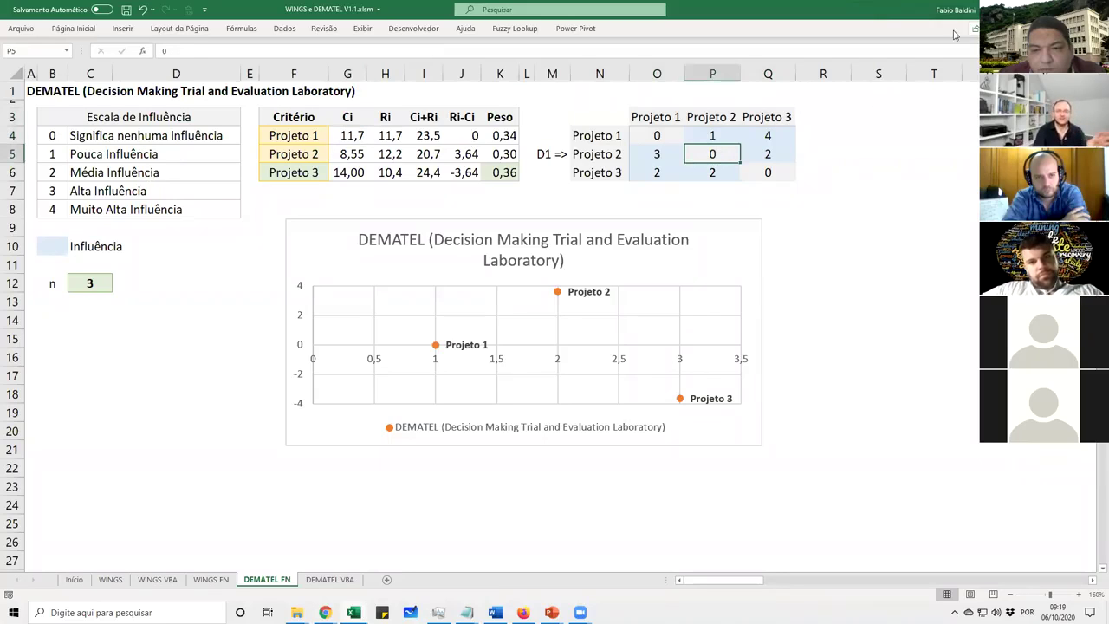
drag(290, 172, 509, 174)
click(509, 172)
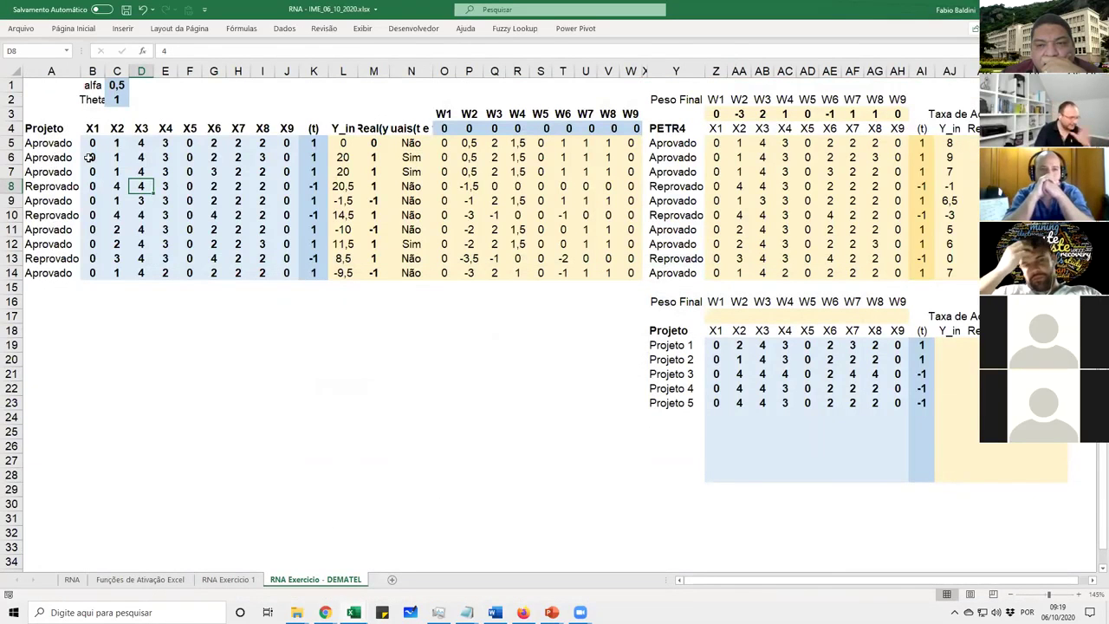
In RNA - IME_06_10_2020.xlsx, examine the training inputs in rows 6 and 7, the target column (t) and the Y_in outputs
drag(97, 157, 313, 173)
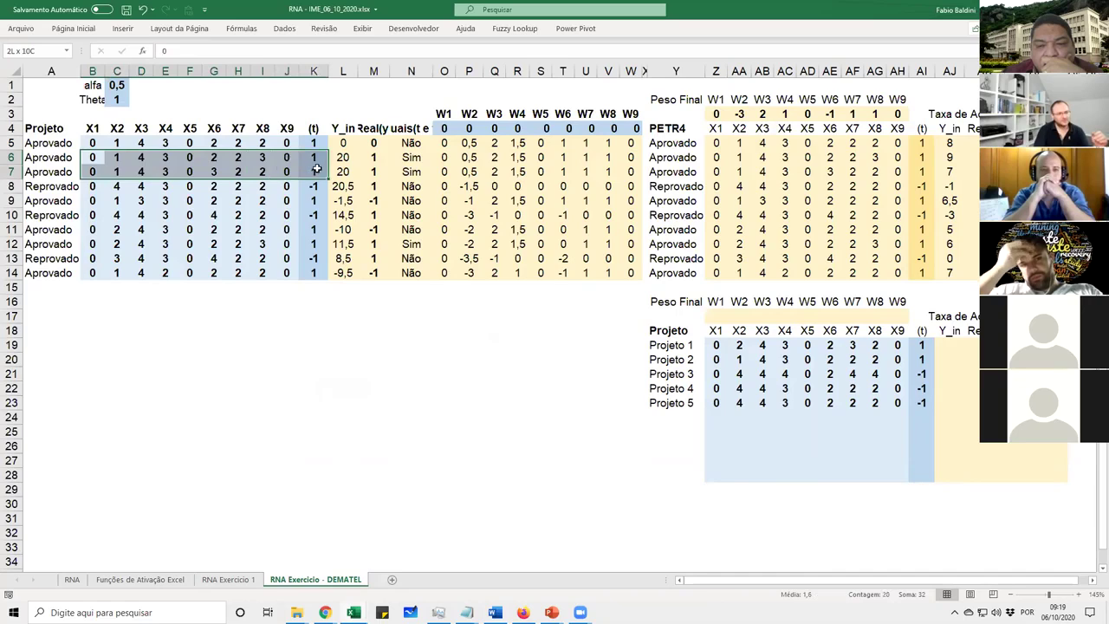
click(314, 130)
click(317, 144)
click(316, 185)
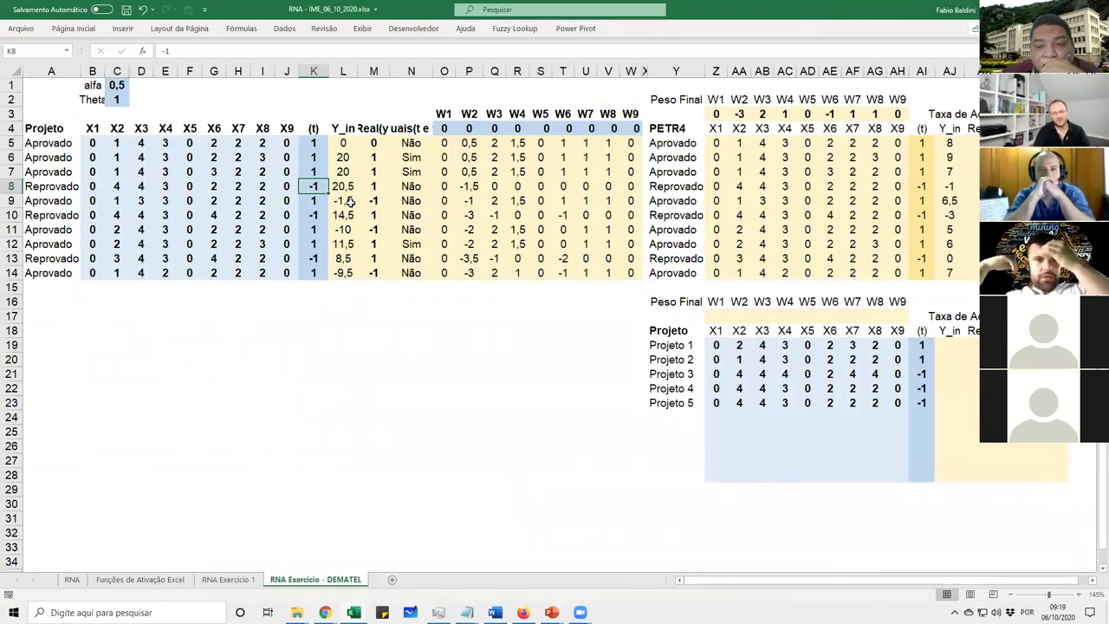
click(351, 143)
click(342, 173)
click(343, 200)
Examine the weight update formulas under W1 to W6, following the weights from row 5 down to row 13
click(440, 143)
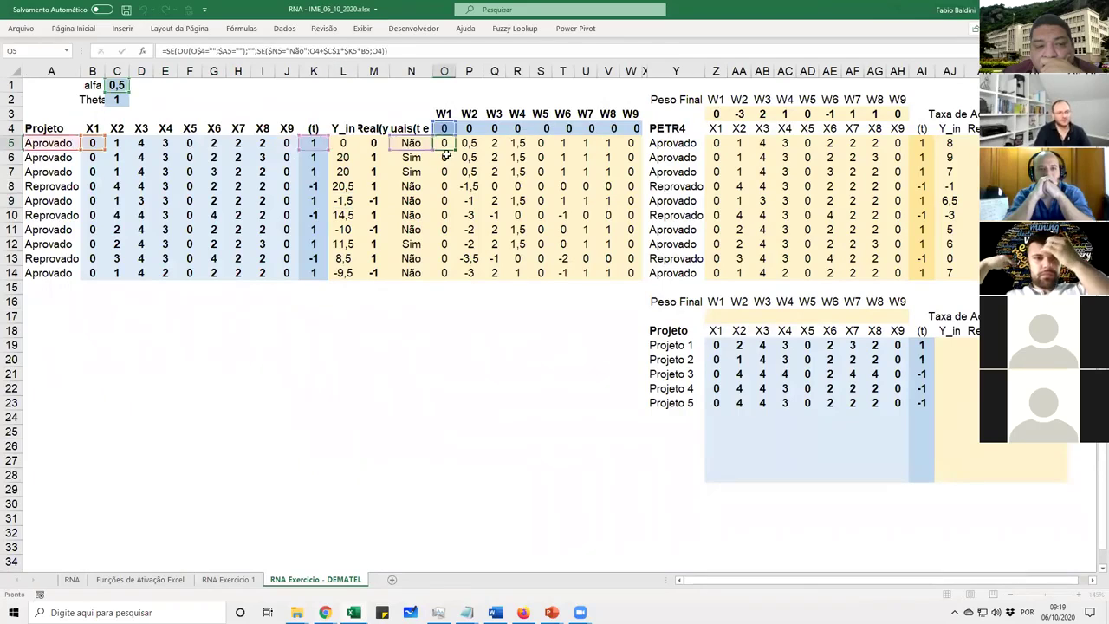
click(468, 144)
double_click(469, 158)
click(469, 187)
click(519, 187)
double_click(524, 189)
click(524, 217)
double_click(563, 215)
drag(522, 243, 520, 258)
Copy the first-cycle final weights in O14:W14 as values only into the initial weights row O4:W4
drag(445, 273, 623, 273)
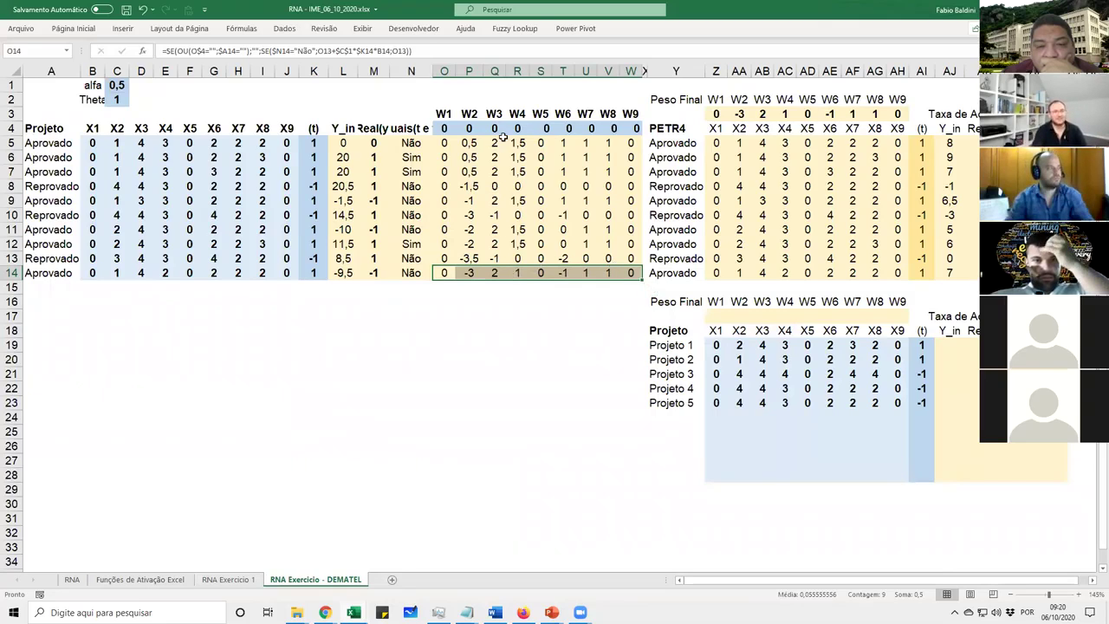
key(ctrl+c)
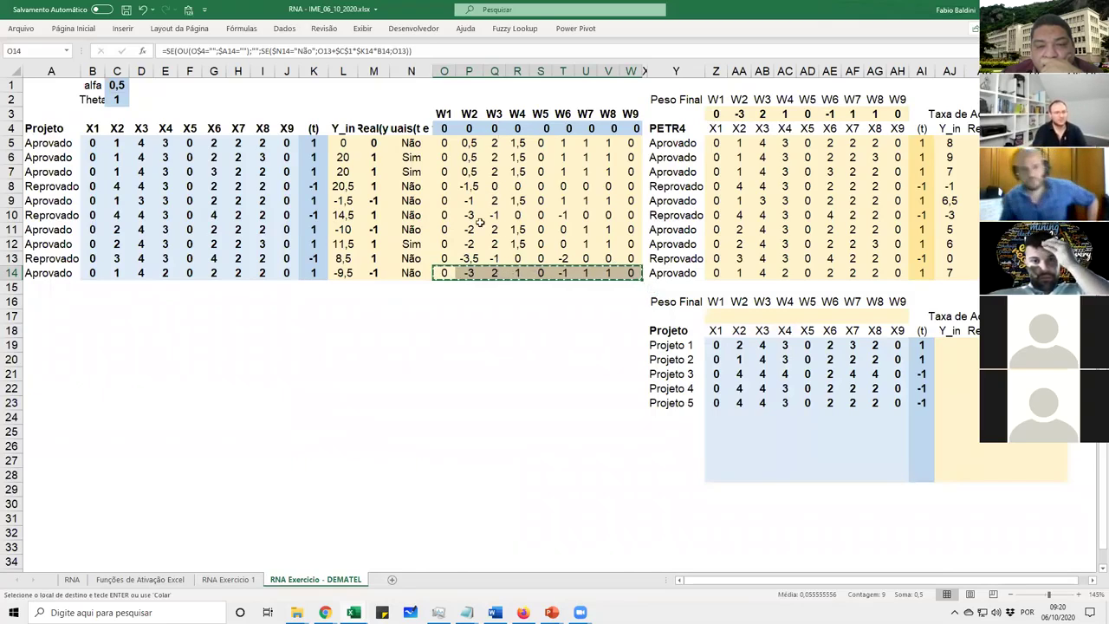
click(446, 129)
click(72, 29)
click(19, 75)
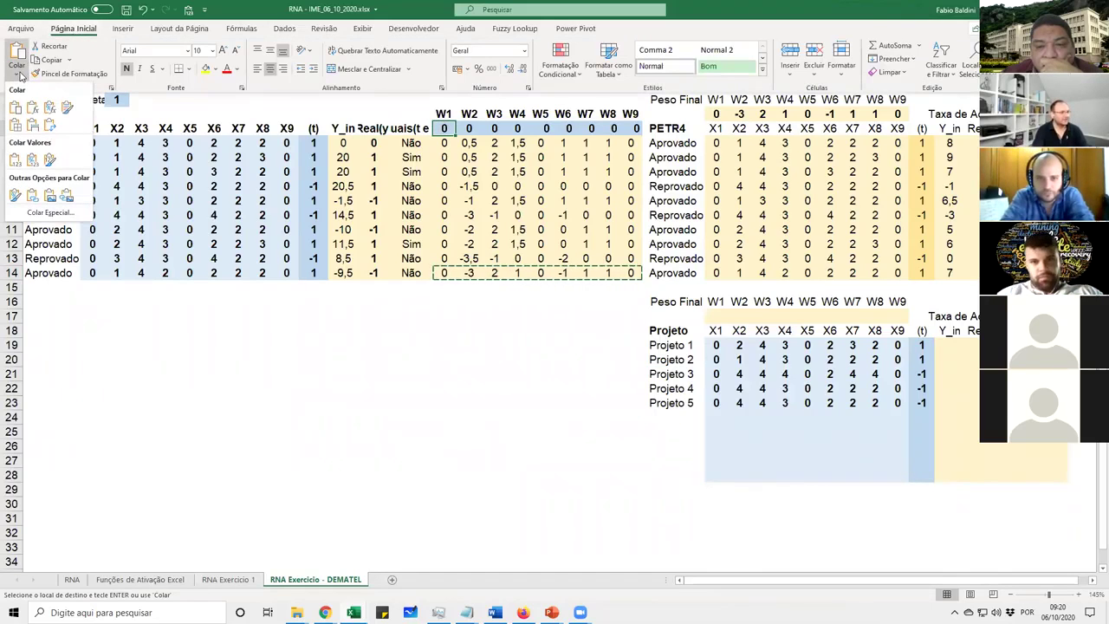
click(15, 160)
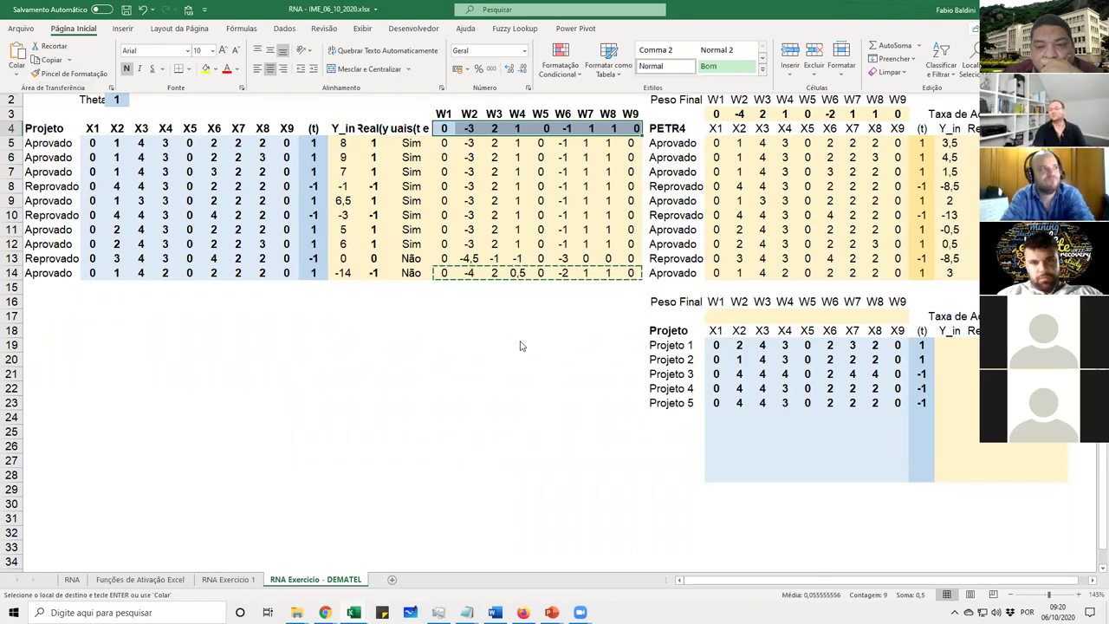
Feed the recalculated final weights 0, -4, 2, 0,5, 0, -2, 1, 1, 0 from row 14 back into O4:W4 as values
click(498, 279)
drag(446, 272, 627, 272)
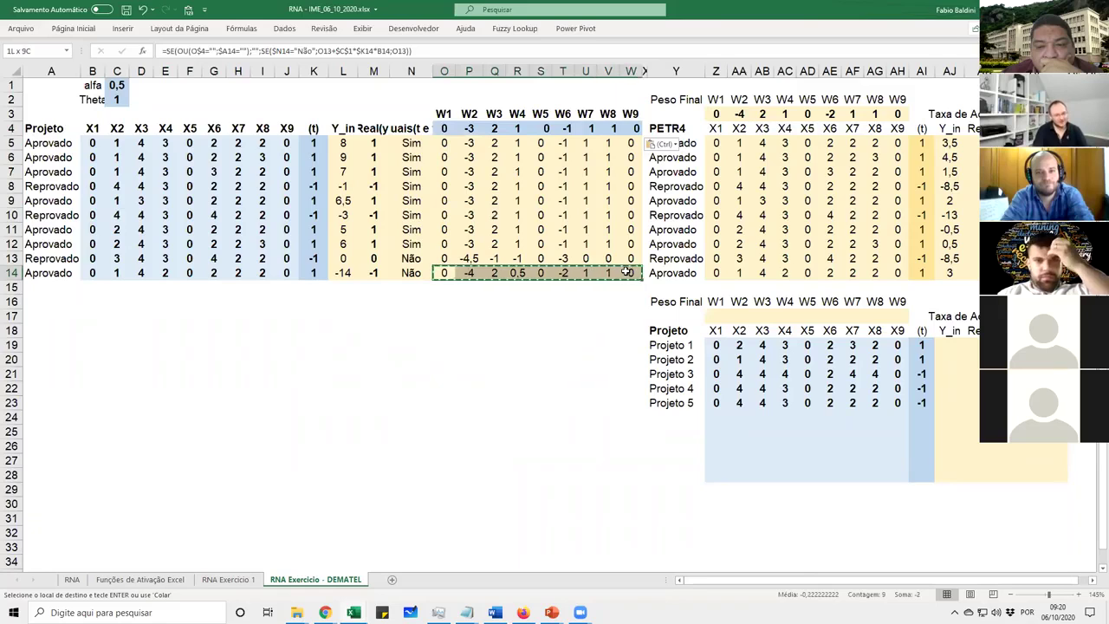
click(445, 130)
click(75, 28)
click(16, 69)
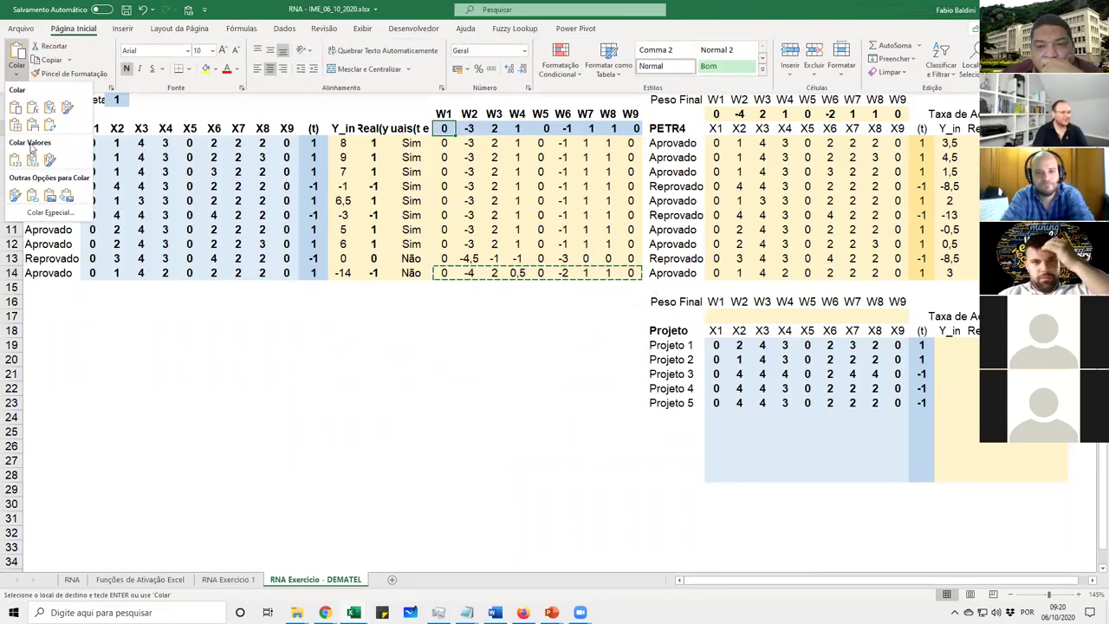
click(16, 162)
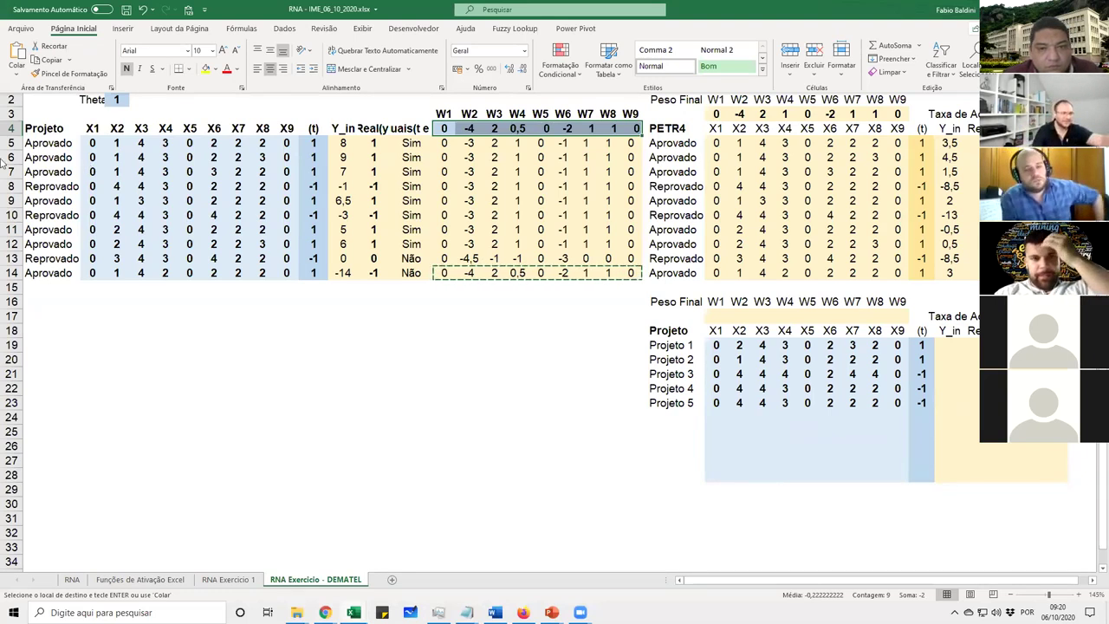
Examine the project training data in A5:K13, from the approval labels to the target values
click(50, 138)
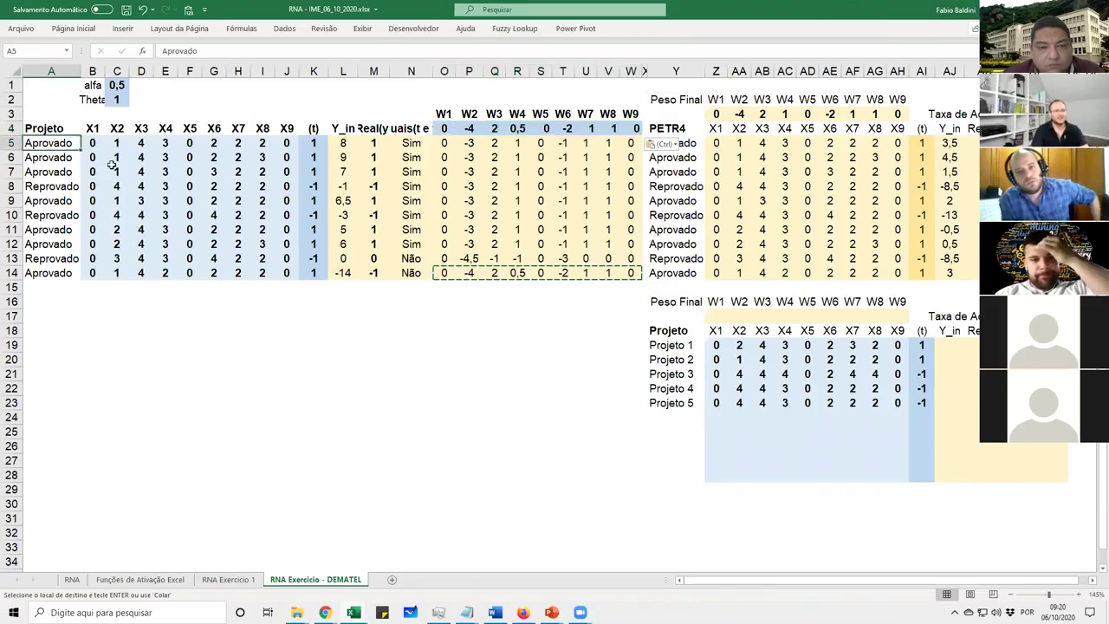
drag(111, 164, 317, 259)
key(ctrl+v)
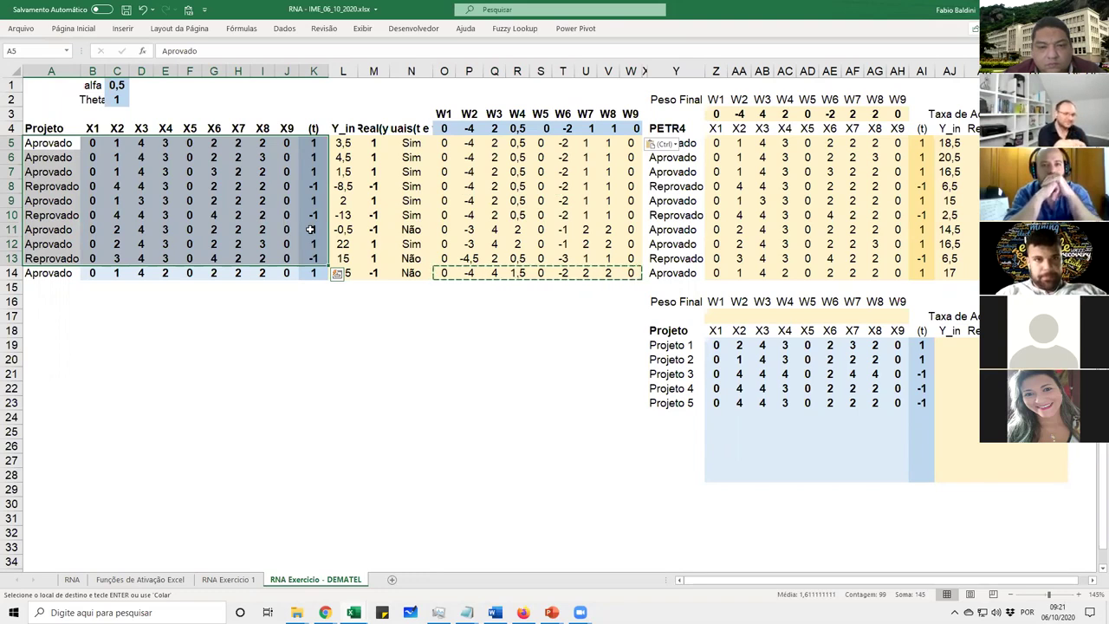
Reset the initial weights W1 to W9 in O4:W4 to 0
click(444, 273)
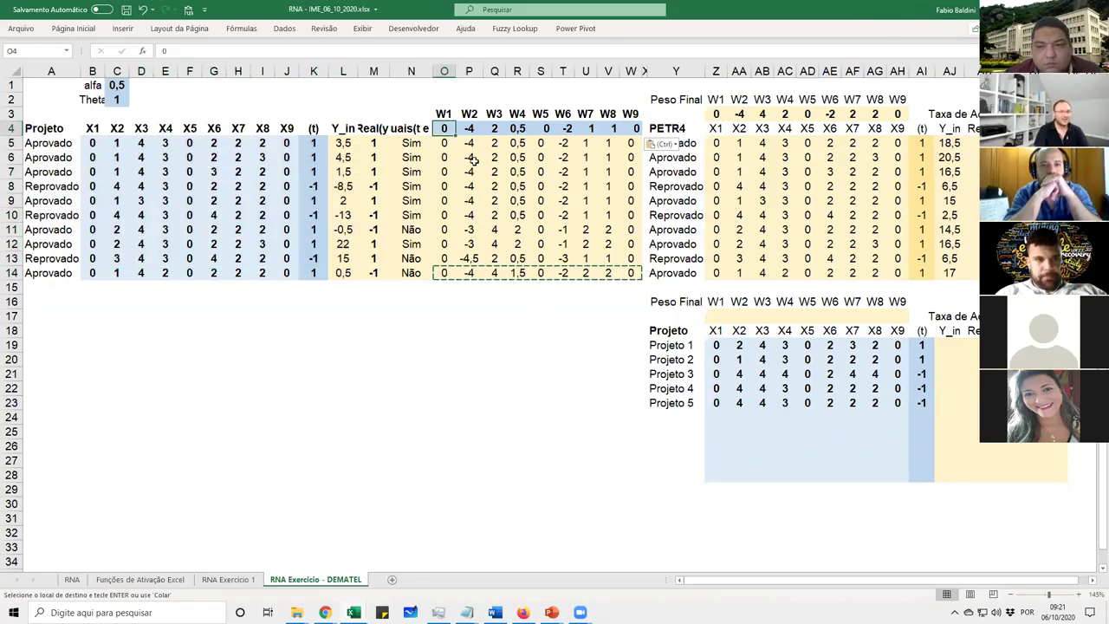
drag(447, 129, 637, 130)
drag(444, 273, 631, 274)
key(ctrl)
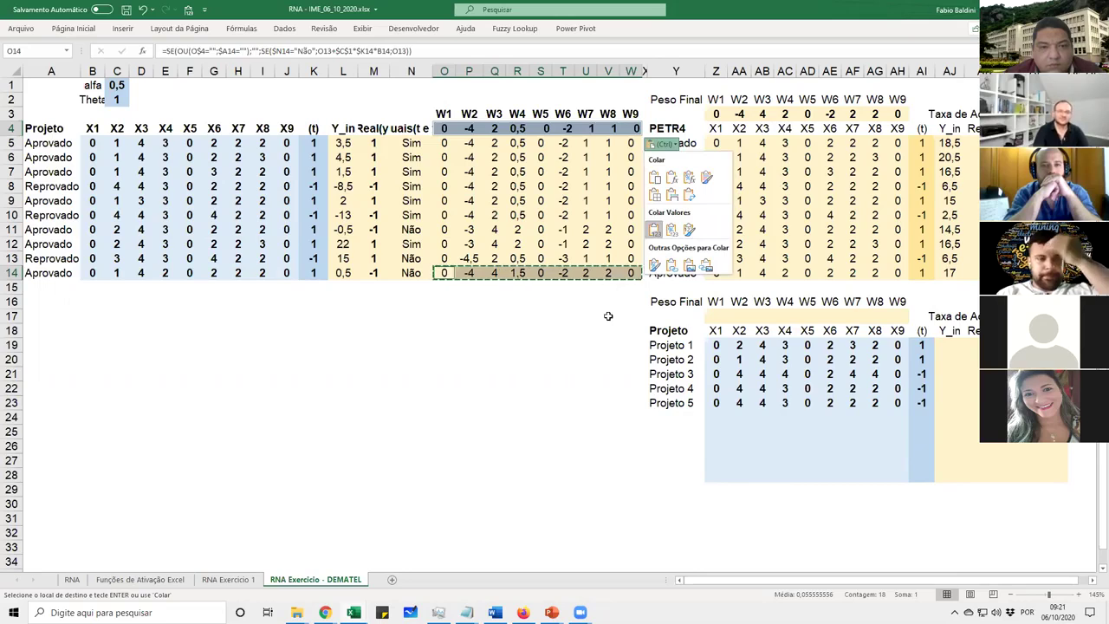
key(ctrl)
drag(443, 128, 642, 128)
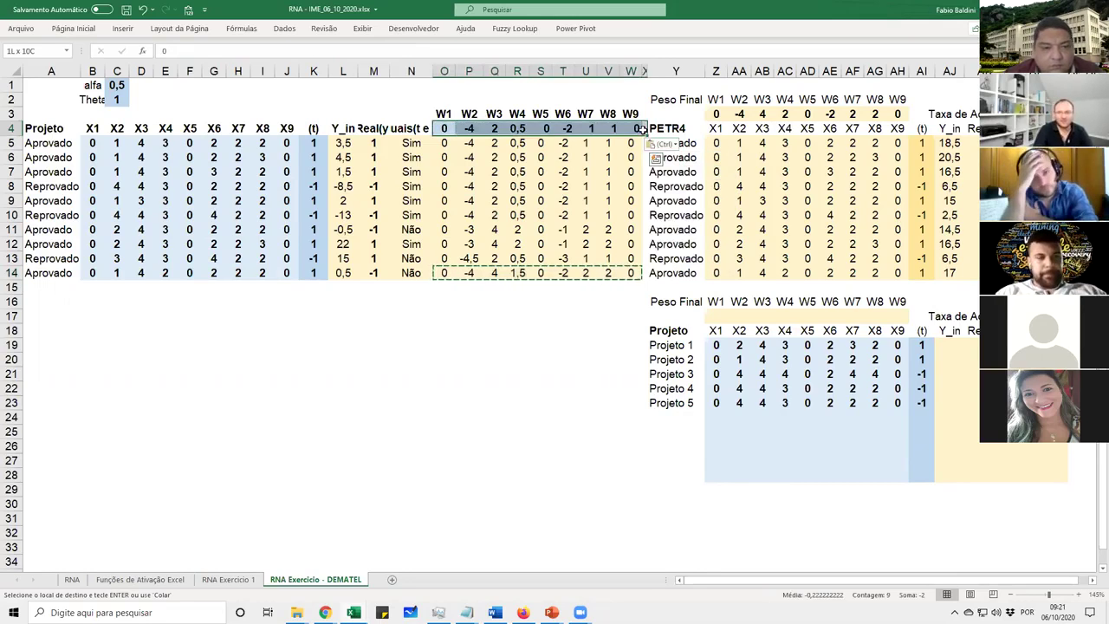
key(Delete)
click(565, 144)
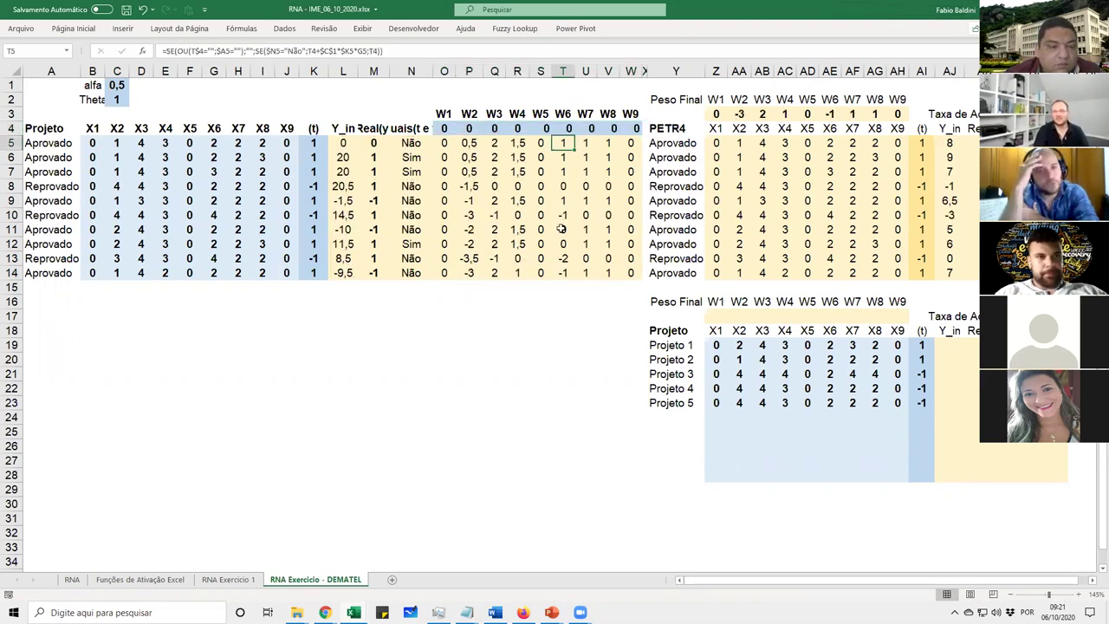
Record the final weights of O14:W14 as values in O23:W23 and label that row 1° in N23
drag(444, 129, 641, 128)
drag(449, 273, 631, 273)
key(ctrl+c)
click(421, 403)
click(437, 404)
key(ctrl+v)
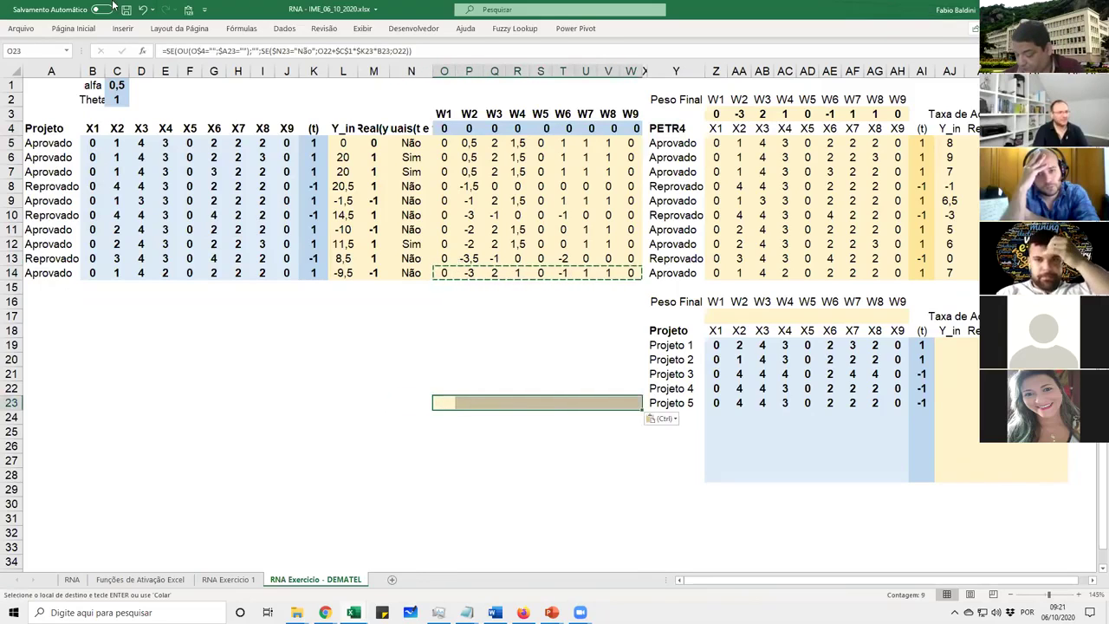
click(517, 445)
click(422, 403)
text(1)
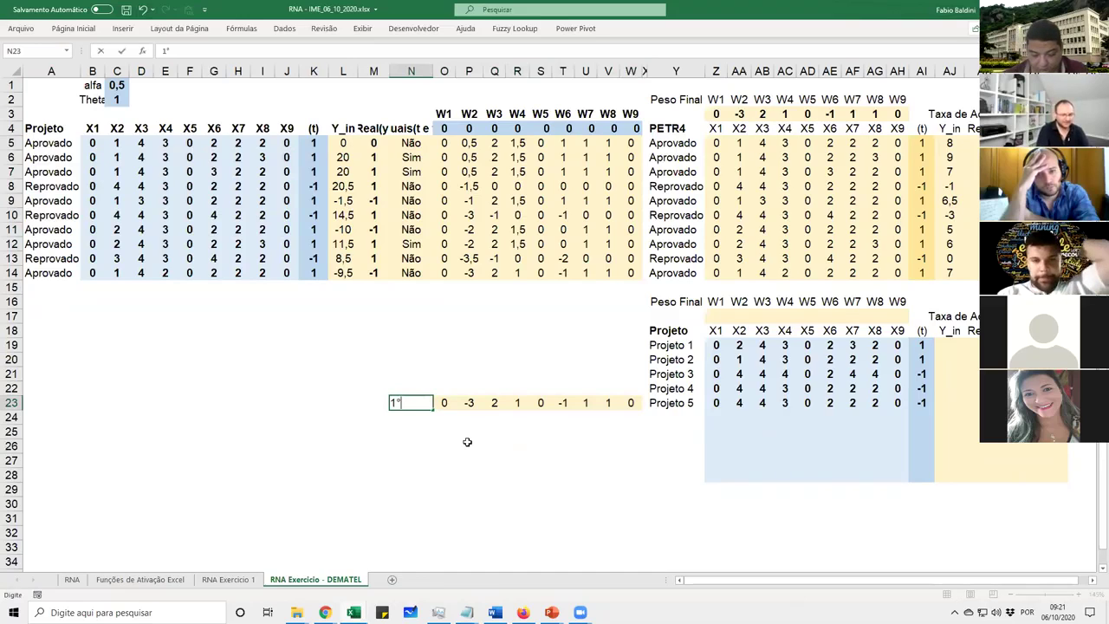
text(°)
key(Return)
Set the initial weights O4:W4 to the first-cycle results 0, -3, 2, 1, 0, -1, 1, 1, 0 by pasting O14:W14 as values
drag(445, 401, 649, 416)
drag(443, 273, 629, 274)
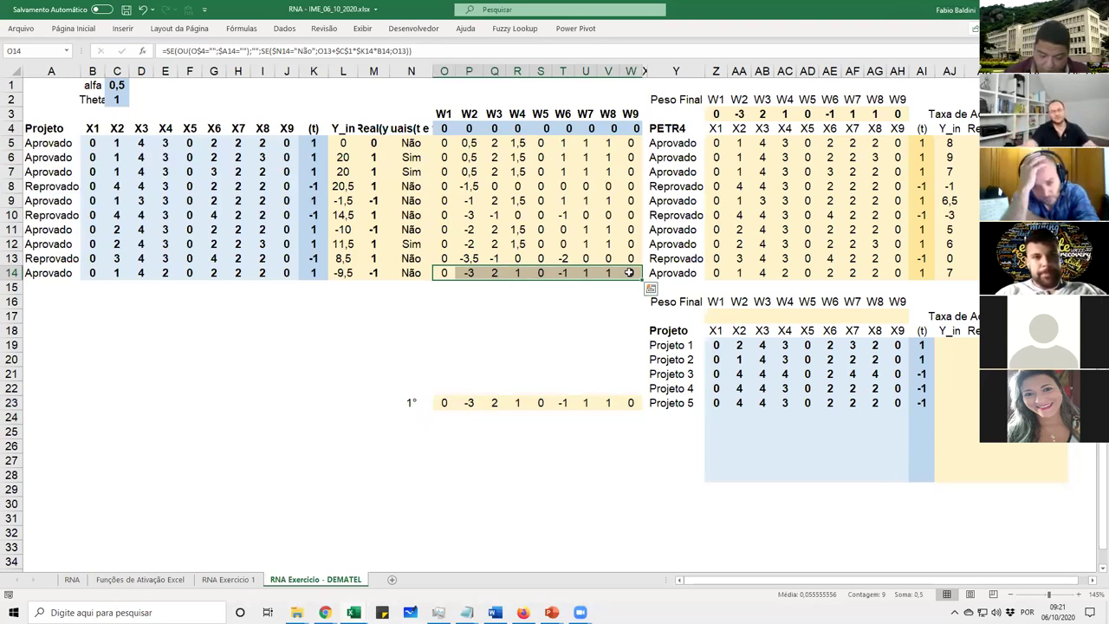
key(ctrl+c)
click(447, 130)
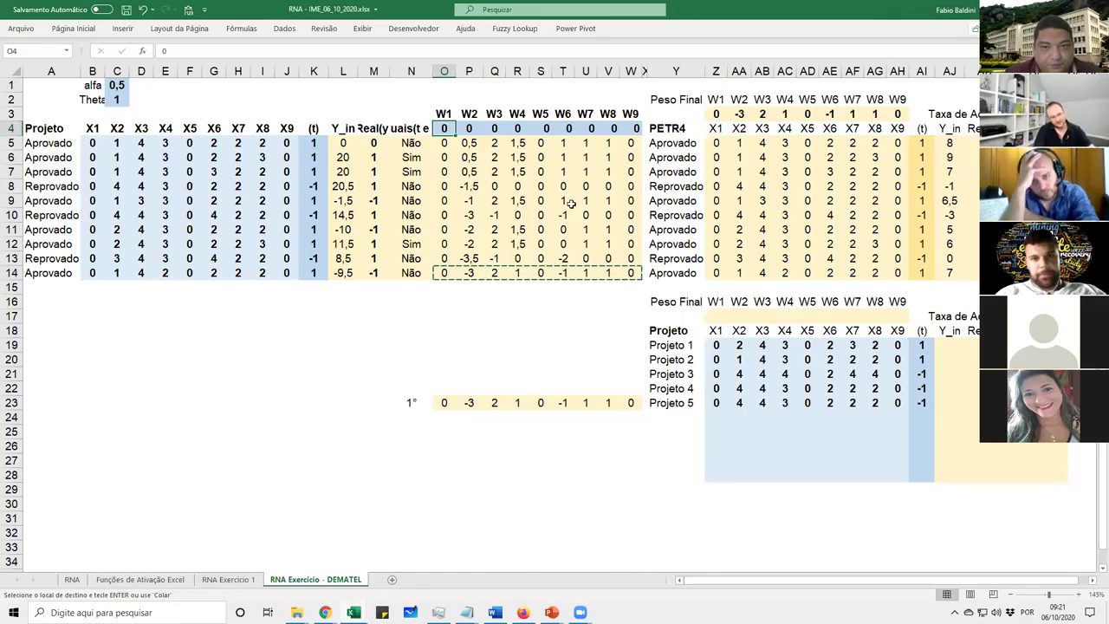
click(73, 29)
click(19, 78)
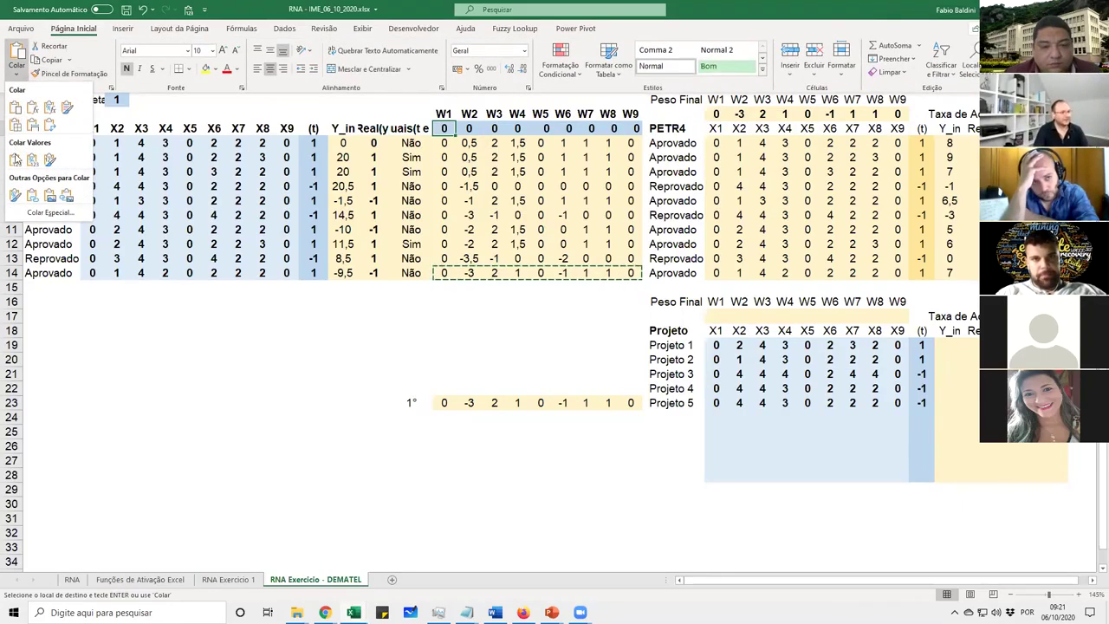
click(15, 158)
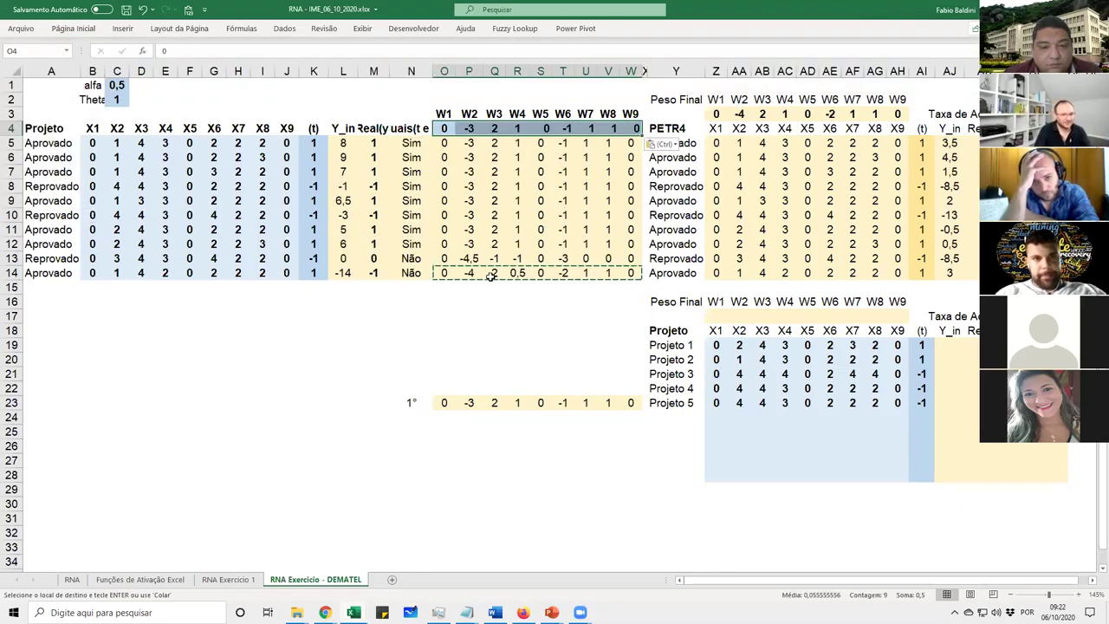
Record the second-cycle final weights of O14:W14 as values in O24:W24 and label that row 2° in N24
click(447, 270)
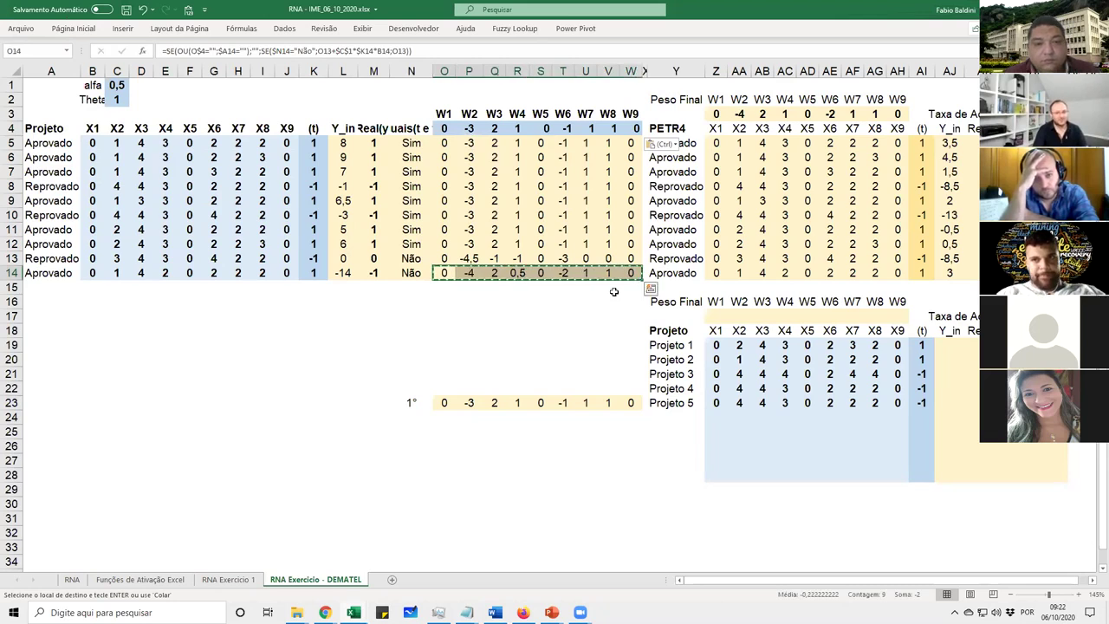
click(442, 417)
key(ctrl+v)
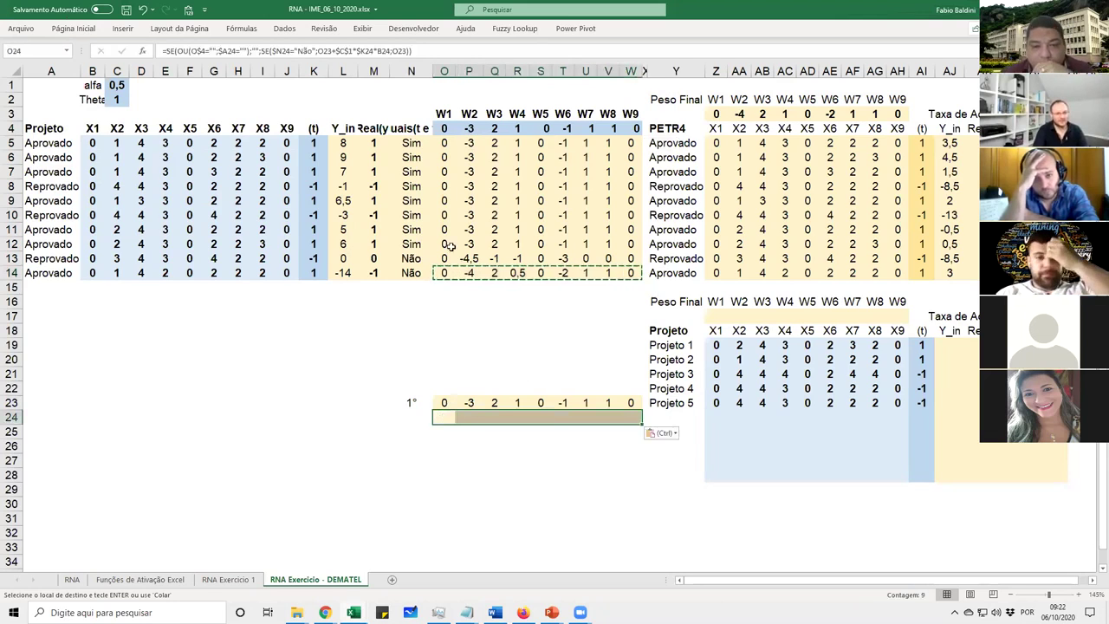
click(468, 128)
click(478, 403)
key(Right)
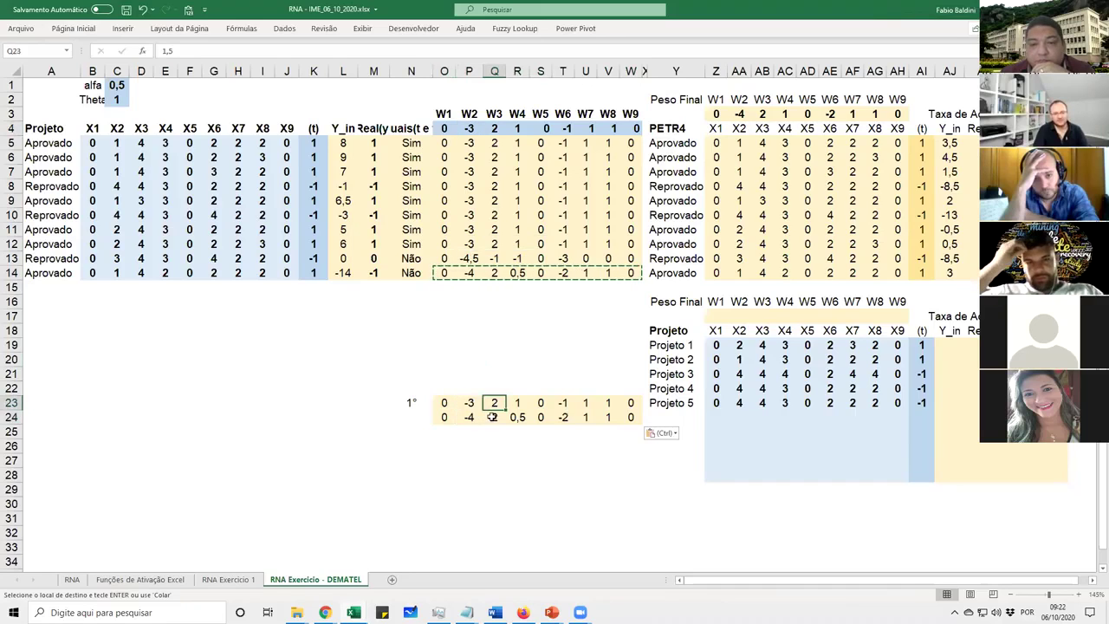
key(Left)
click(468, 419)
click(395, 417)
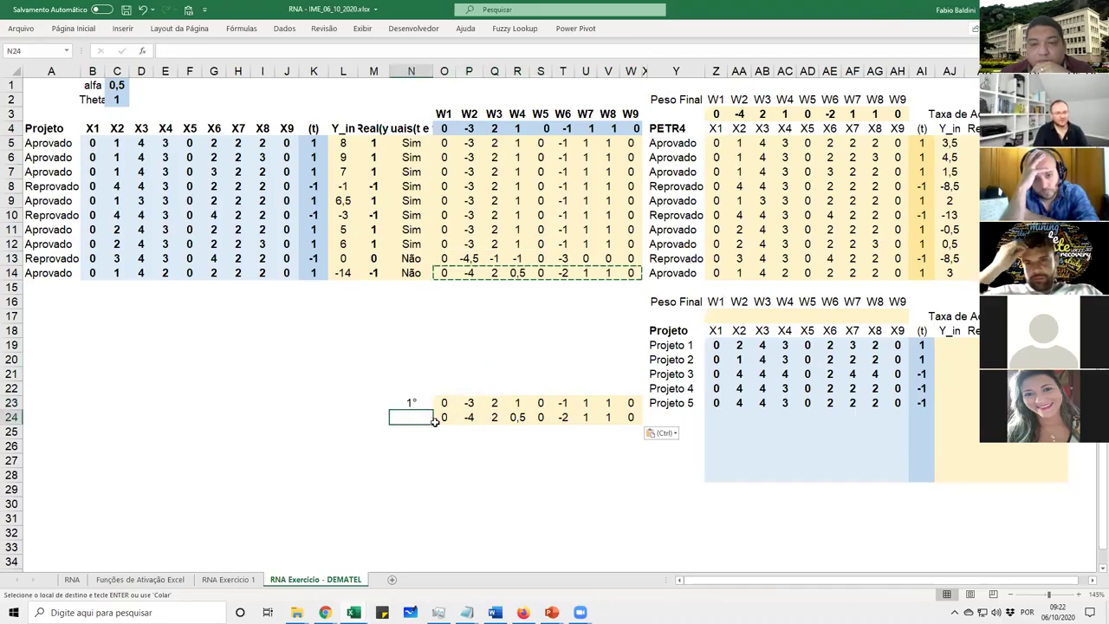
text(2°)
key(Return)
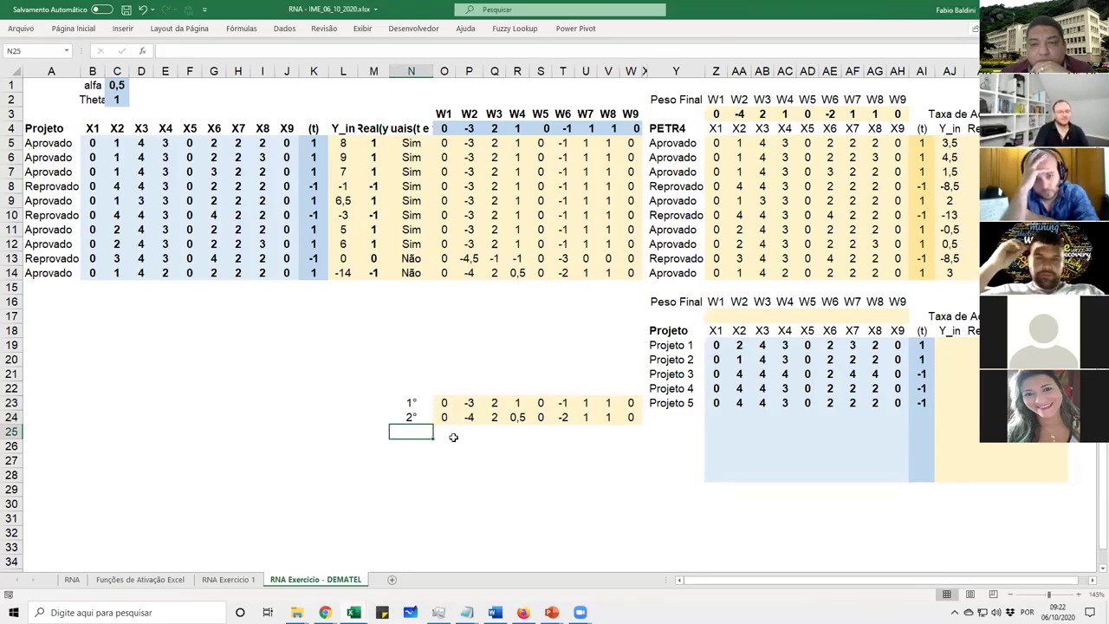
Paste the second-cycle weights 0, -4, 2, 0,5, 0, -2, 1, 1, 0 from O14:W14 as values into O4:W4
drag(440, 419, 637, 419)
drag(444, 273, 631, 273)
key(ctrl+c)
click(444, 128)
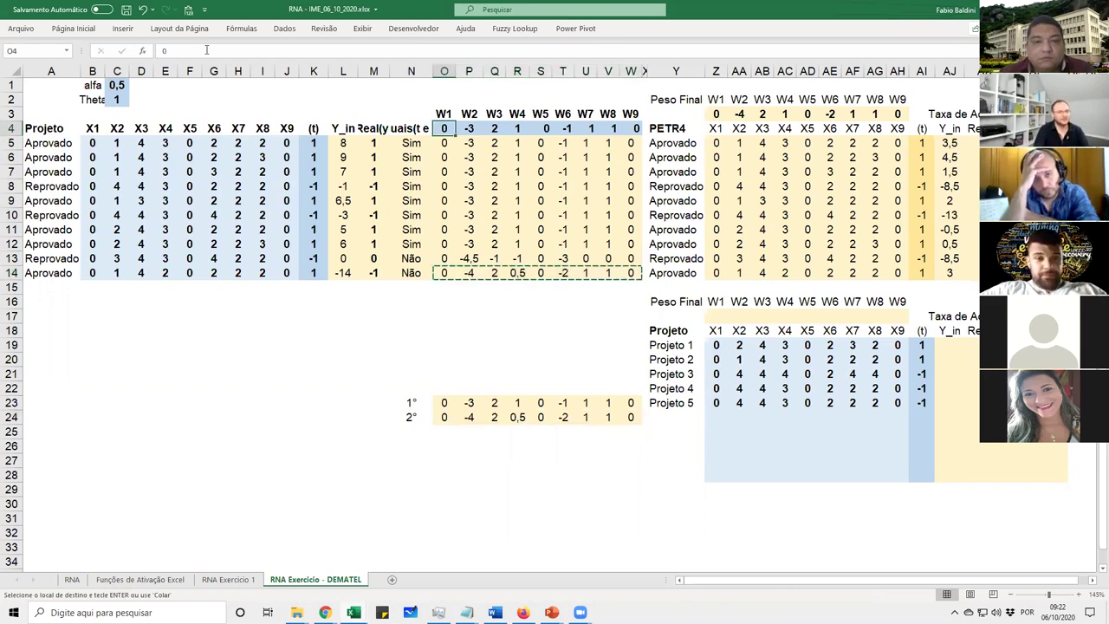
key(ctrl+v)
click(458, 320)
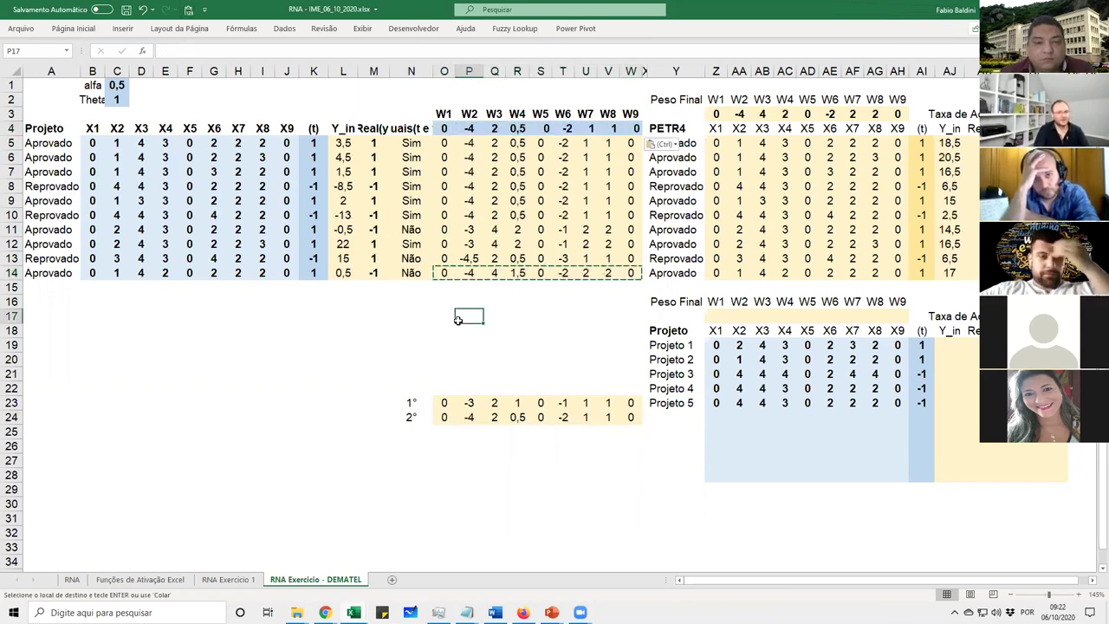
Record the third-cycle final weights of O14:W14 as values in O25:W25 and label that row 3° in N25
key(Escape)
drag(444, 273, 632, 272)
key(ctrl+c)
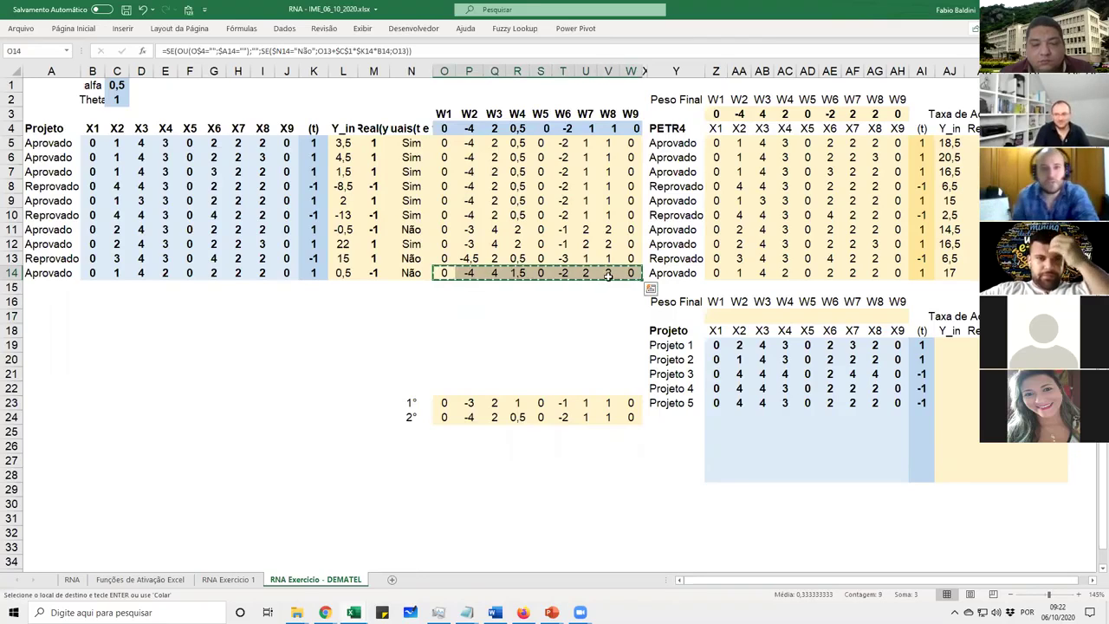
click(440, 433)
key(ctrl+v)
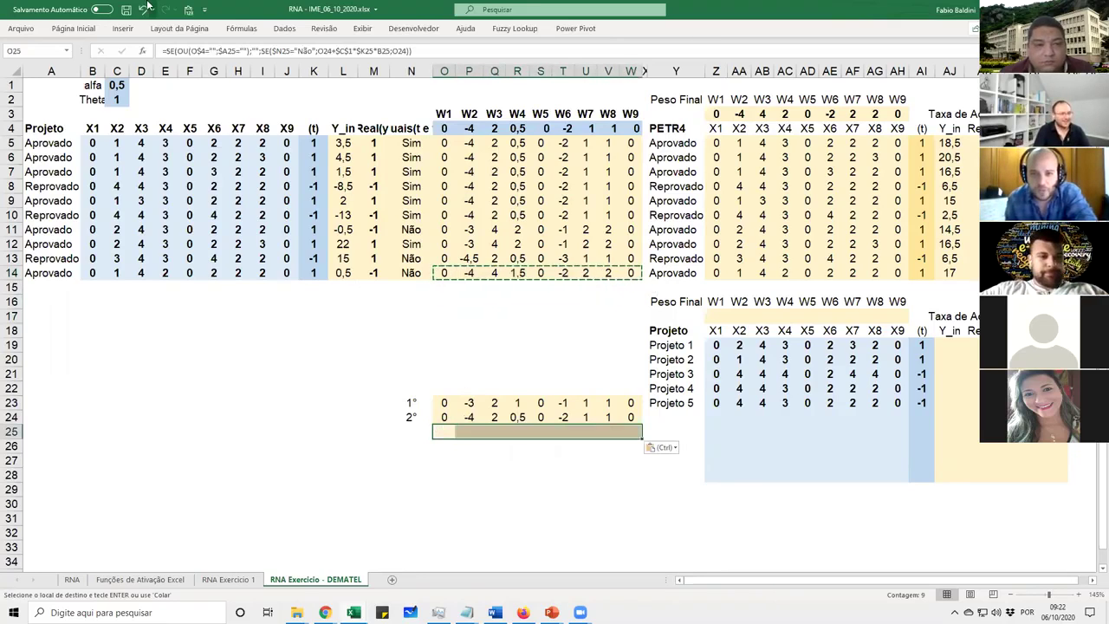
click(414, 431)
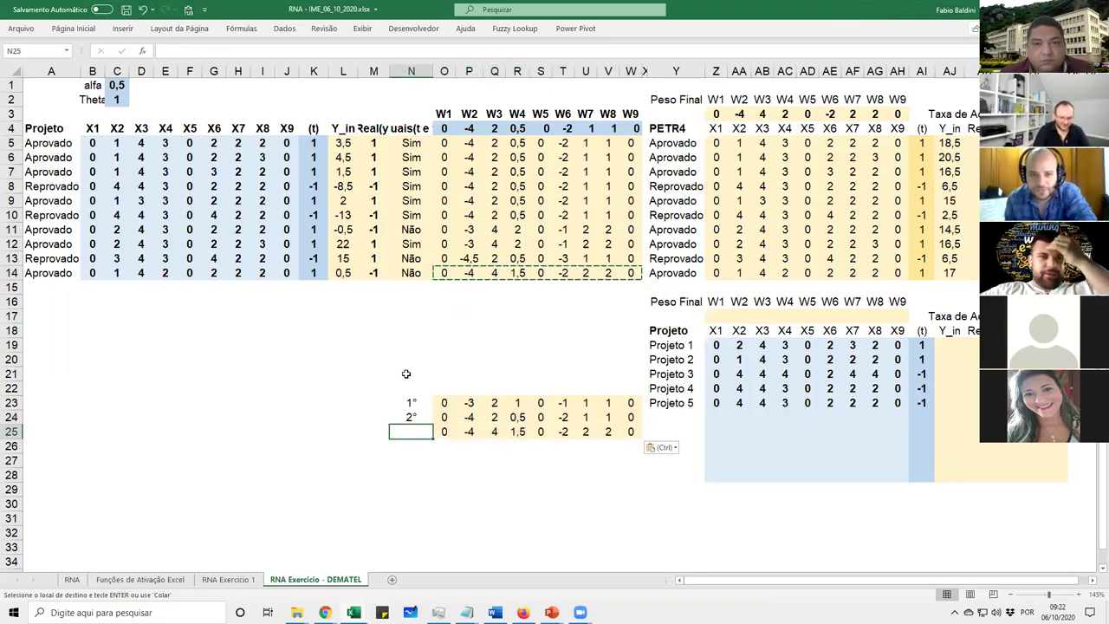
text(3°)
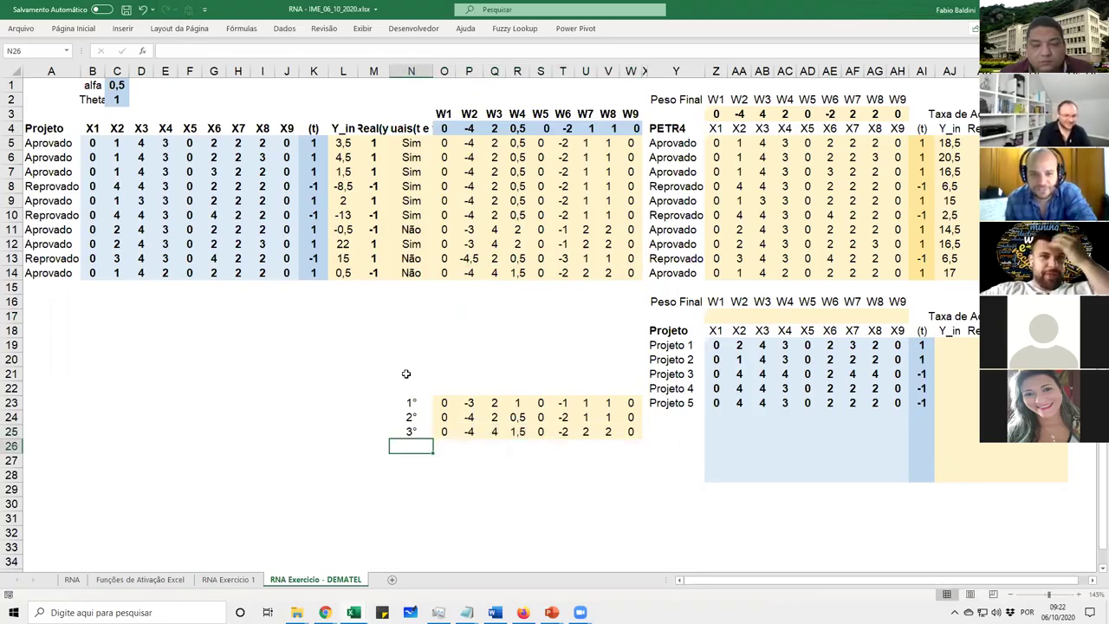
Set the initial weights O4:W4 to the third-cycle results 0, -4, 4, 1,5, 0, -2, 2, 2, 0 by pasting O25:W25 as values
drag(439, 431, 632, 431)
key(ctrl+c)
click(444, 127)
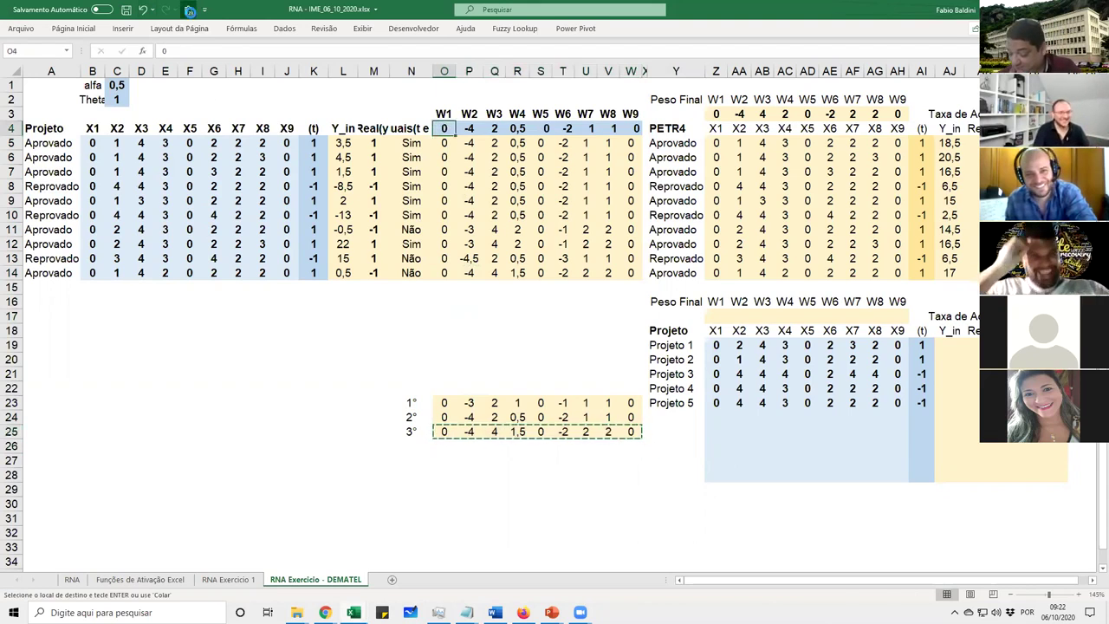
click(188, 10)
Record the fourth-cycle final weights of O14:W14 as values in O26:W26 and label that row 4 in N26
drag(447, 274, 630, 274)
key(ctrl+c)
click(440, 448)
key(ctrl+v)
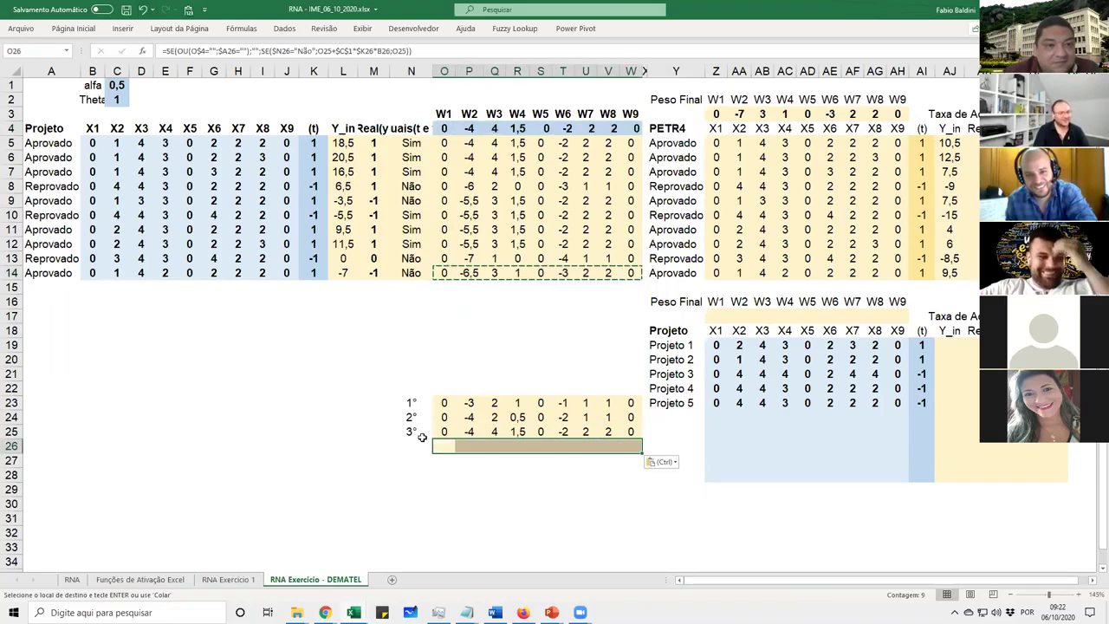
click(188, 10)
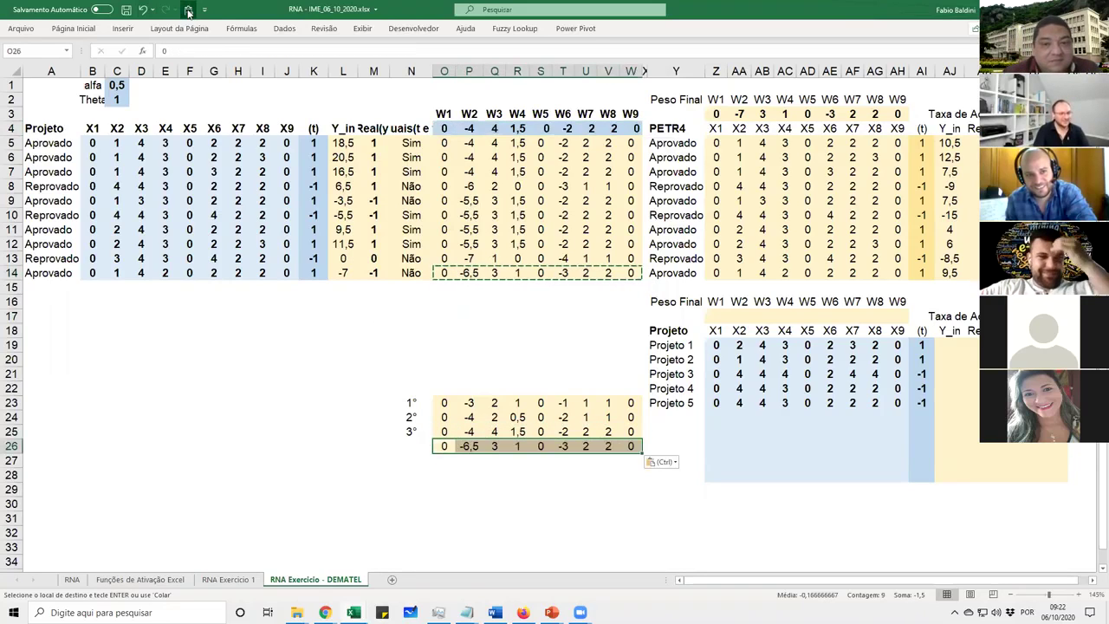
click(414, 448)
text(3)
click(446, 448)
drag(444, 449, 617, 449)
Paste the fourth-cycle weights 0, -6,5, 3, 1, 0, -3, 2, 2, 0 from O14:W14 as values into O4:W4
drag(433, 272, 630, 274)
key(ctrl+c)
click(443, 128)
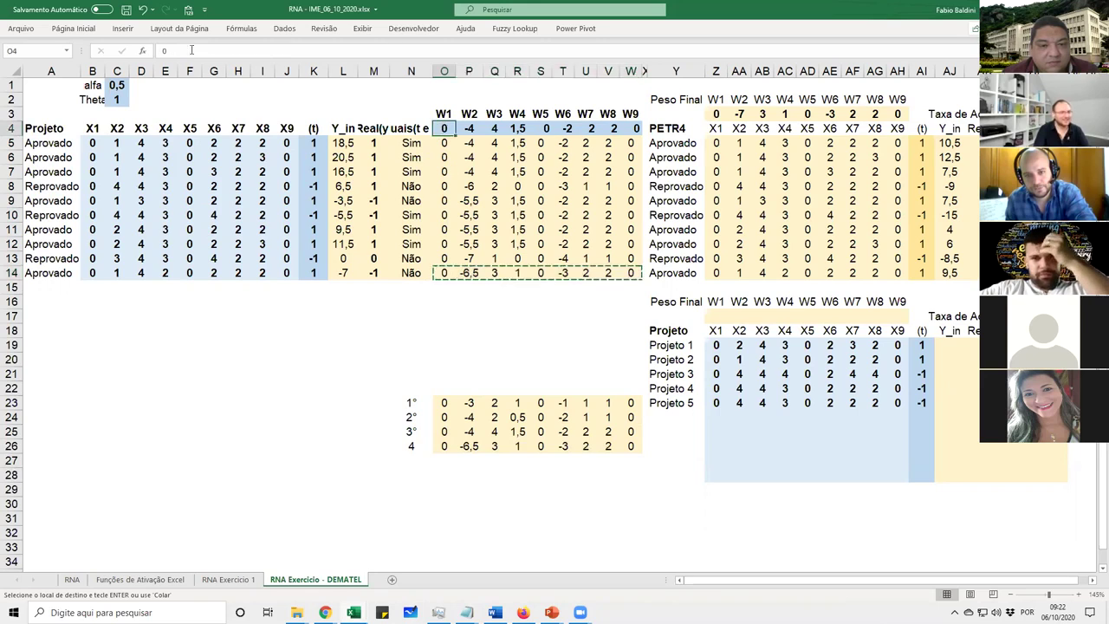
key(ctrl+v)
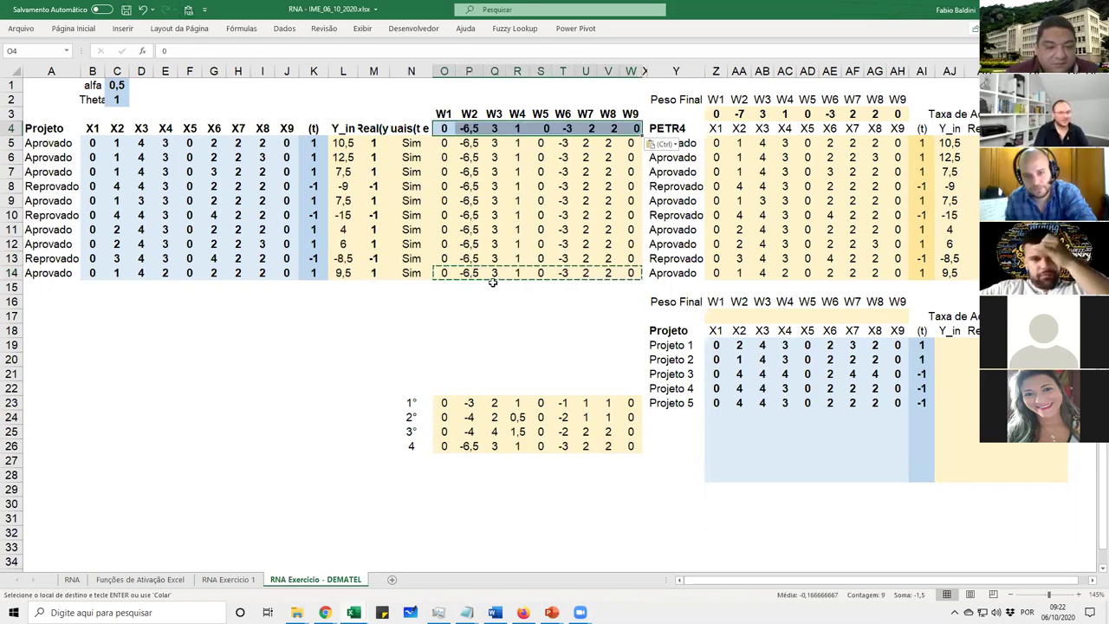
Record the fifth-cycle weights of O14:W14 as values in O27:W27, label that row 5° in N27 and relabel N26 as 4°
drag(444, 275, 630, 277)
key(ctrl+c)
click(445, 463)
key(ctrl+v)
click(419, 461)
click(447, 464)
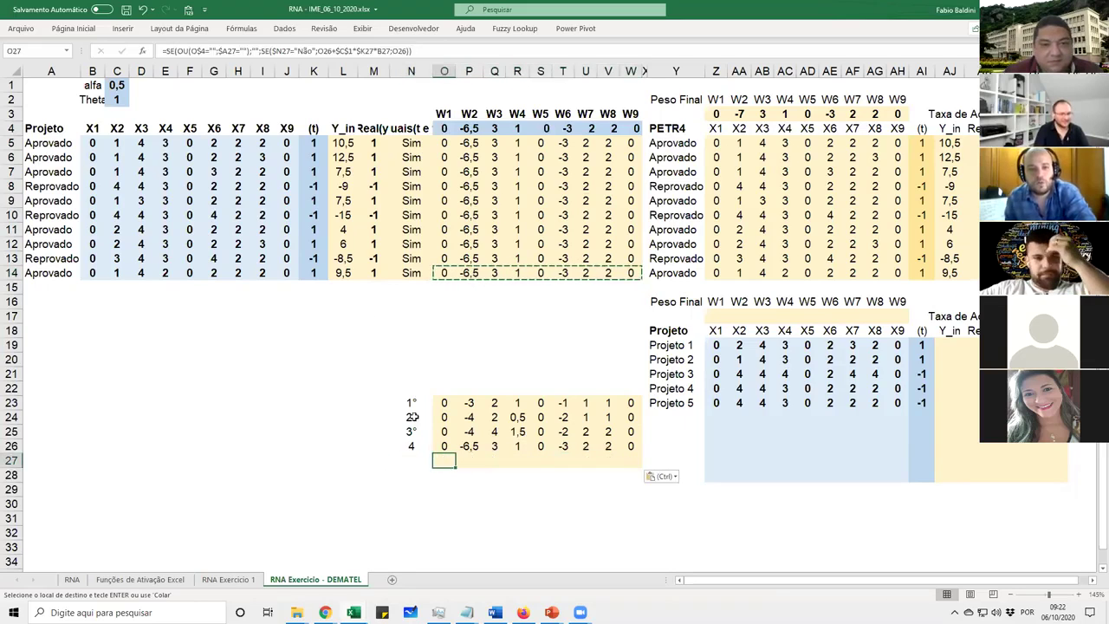
click(412, 463)
text(5)
key(Up)
text(4º)
key(Return)
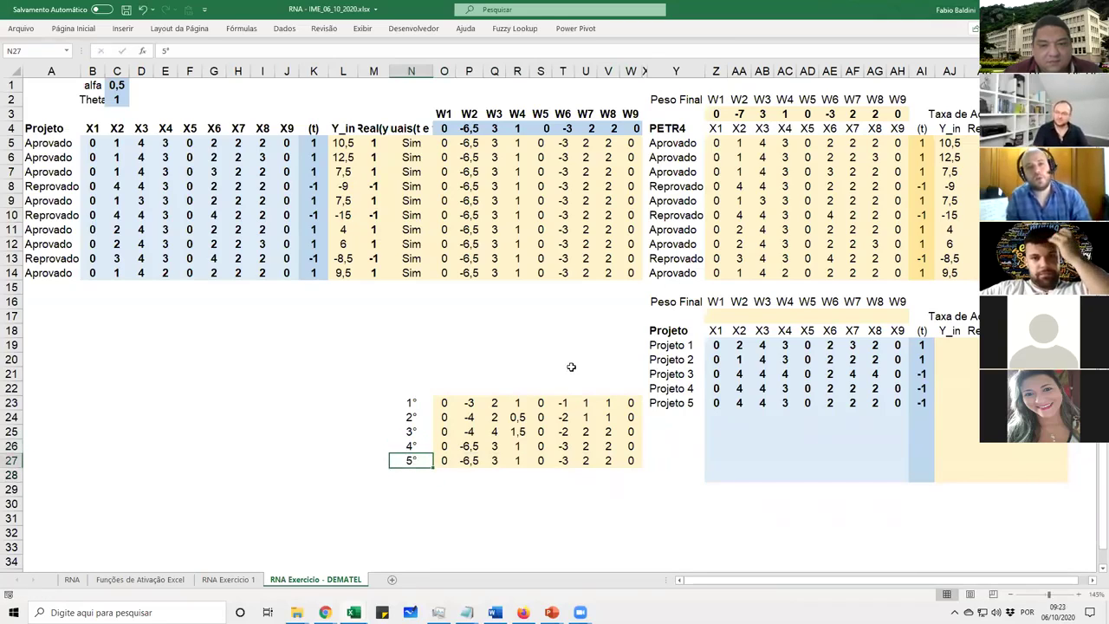
click(555, 312)
click(541, 316)
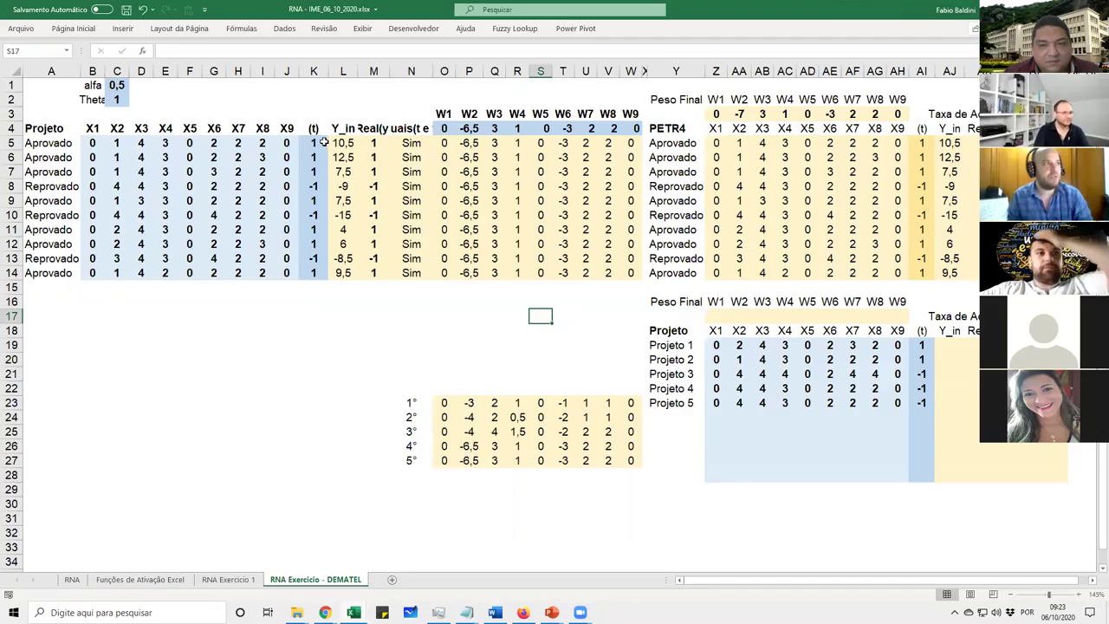
click(89, 141)
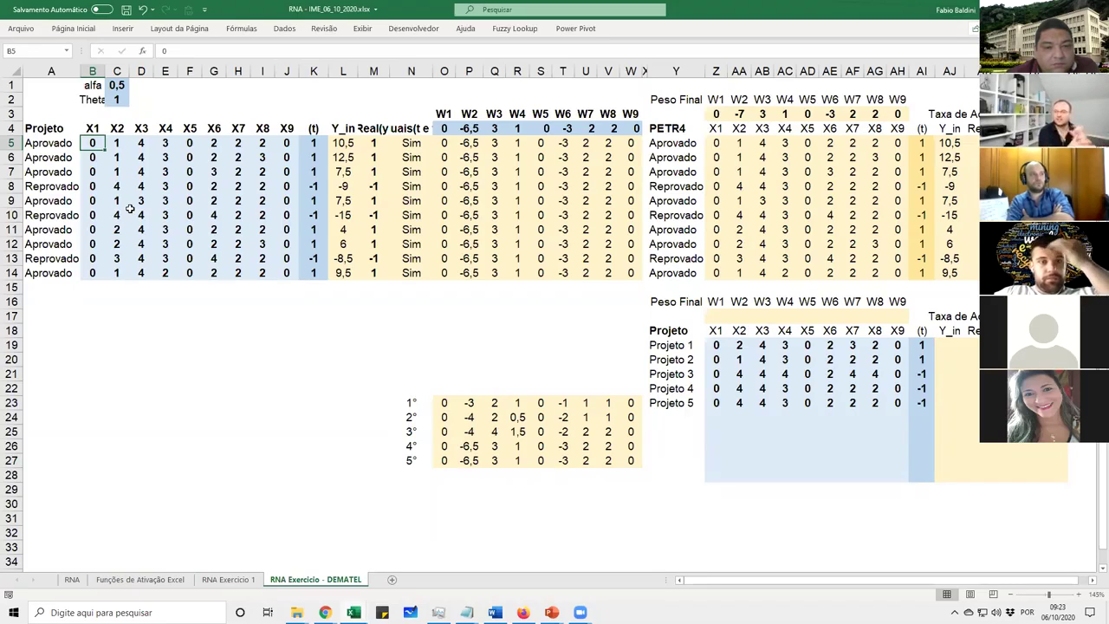
click(495, 489)
click(501, 461)
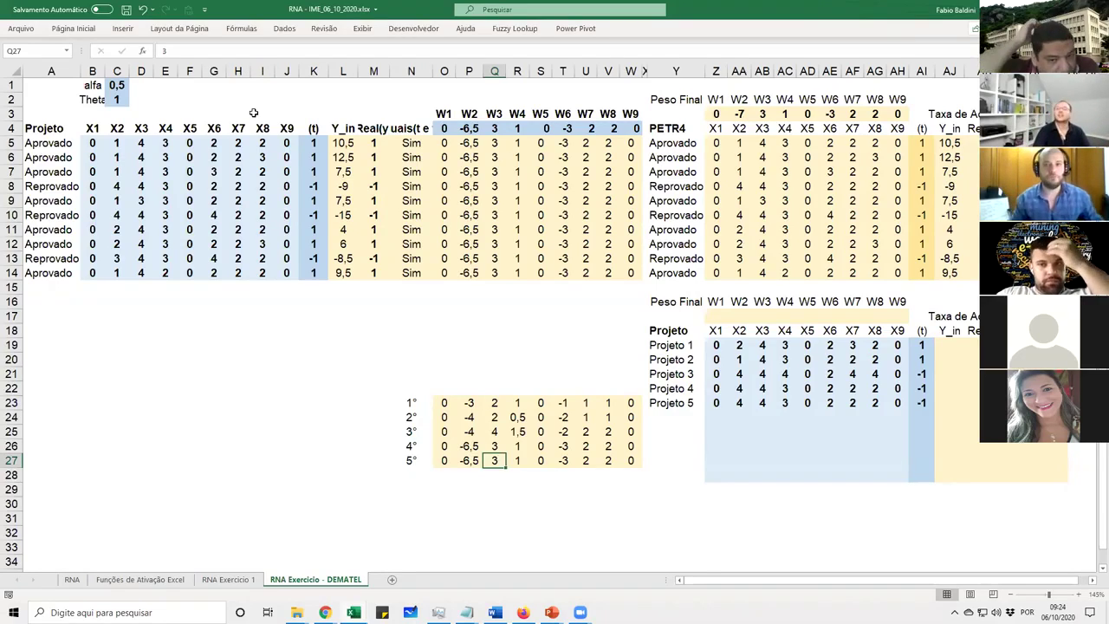
click(287, 143)
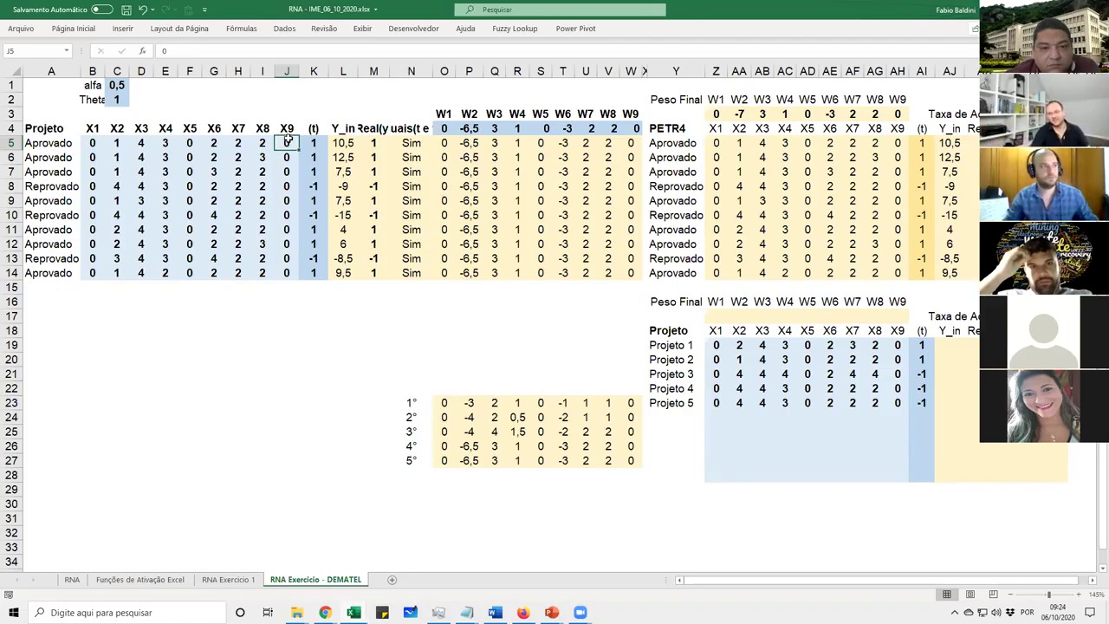
click(469, 272)
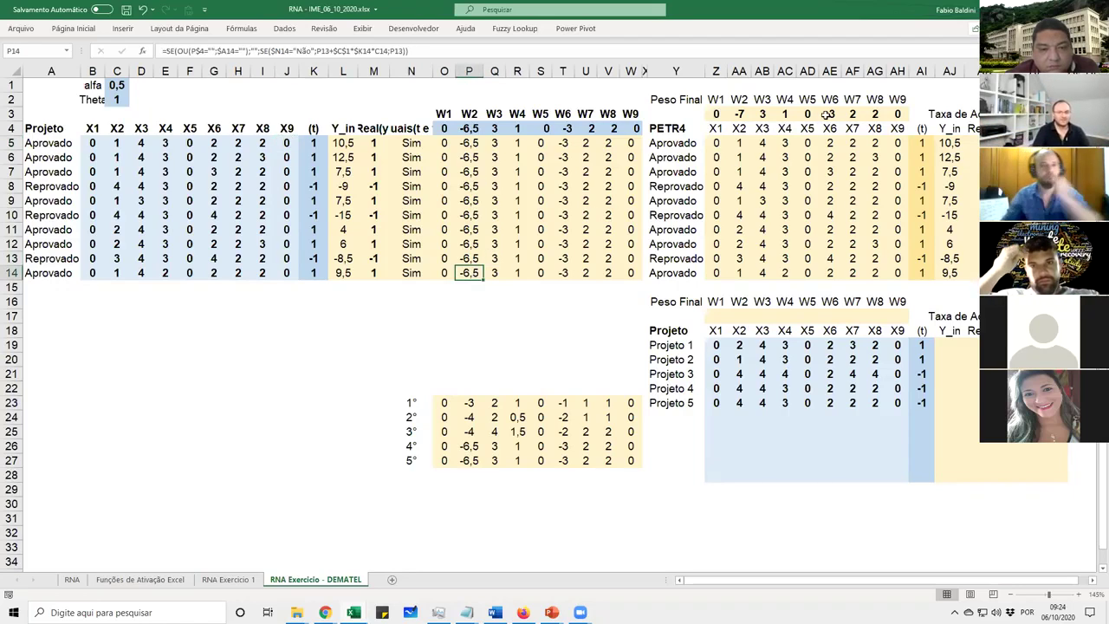
Examine the final weights in Z3:AH3 and the Y_in, output and comparison formulas in columns AJ to AL of the upper check table
drag(716, 113, 897, 114)
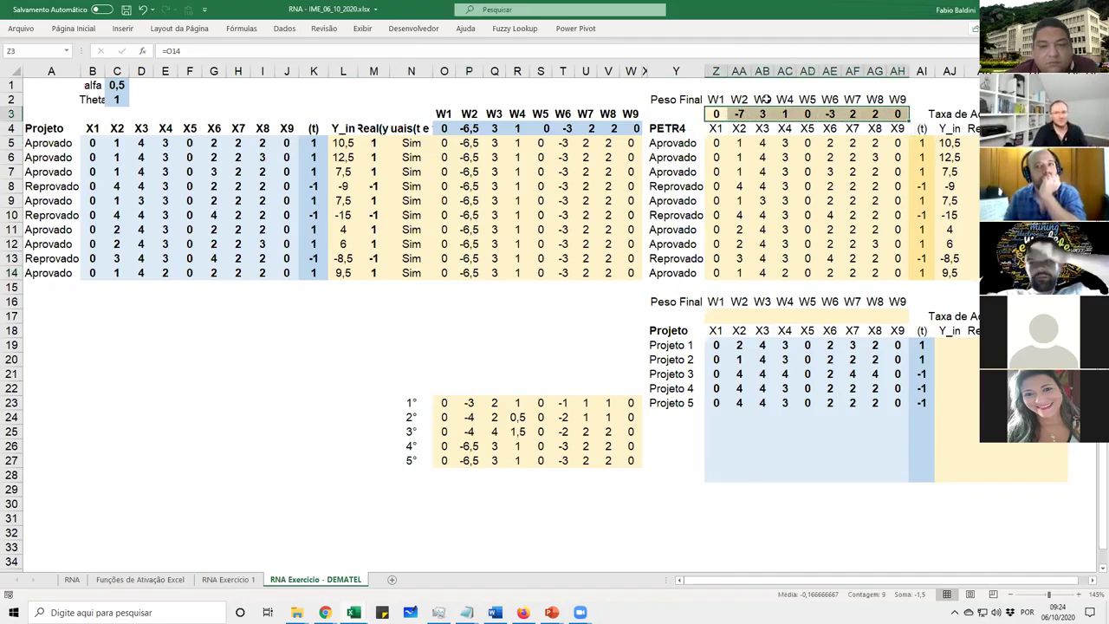
click(716, 113)
click(739, 114)
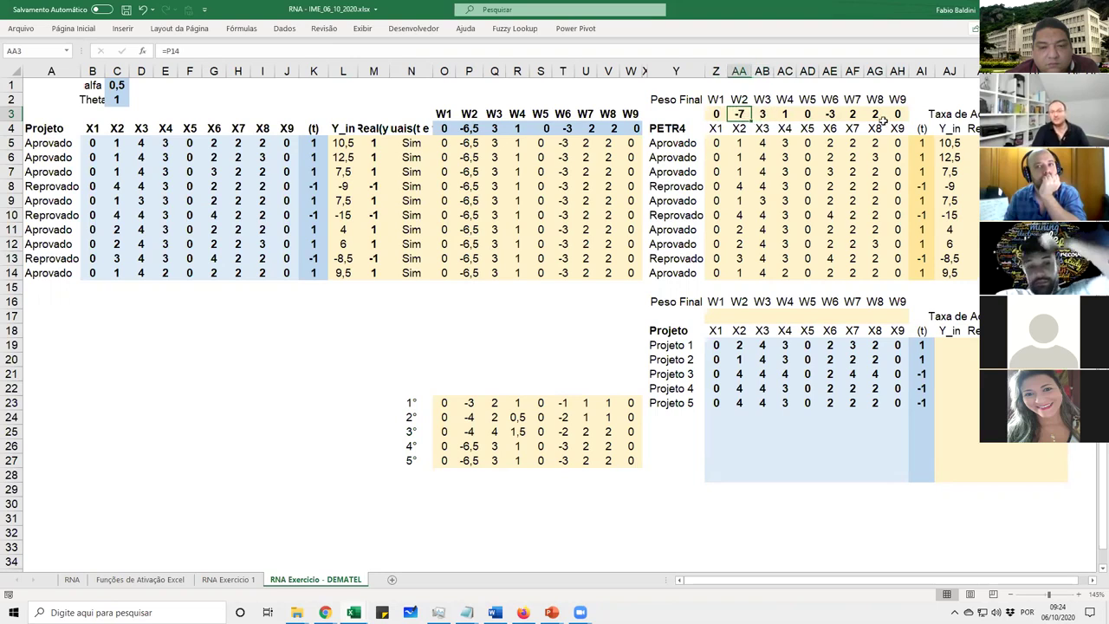
click(1031, 143)
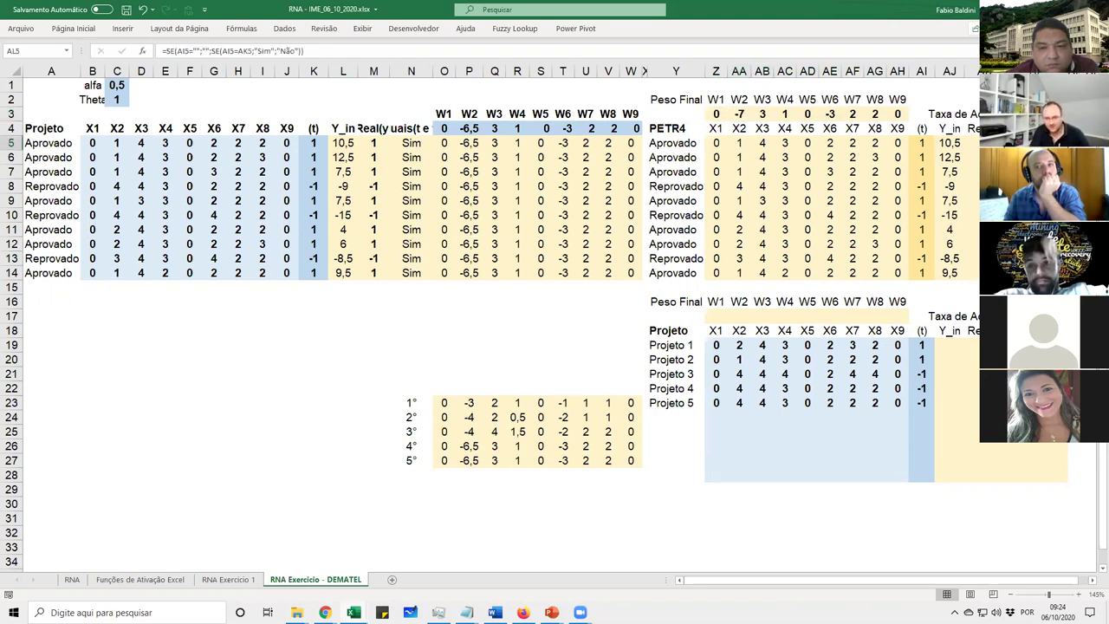
key(F2)
key(Escape)
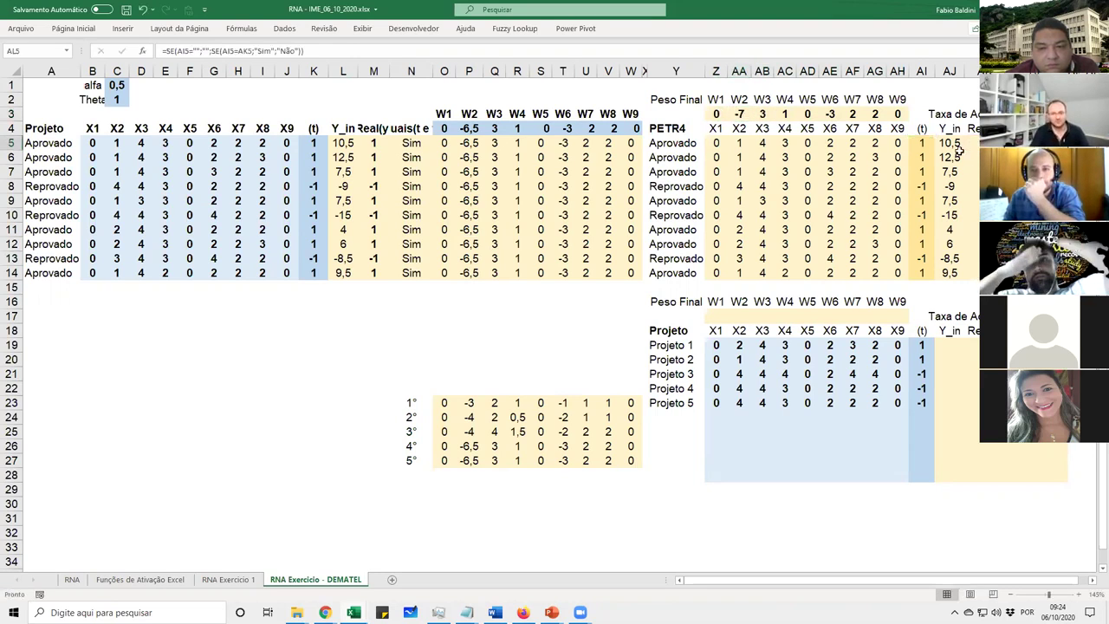
click(954, 146)
key(F2)
key(Escape)
click(983, 145)
key(F2)
key(Return)
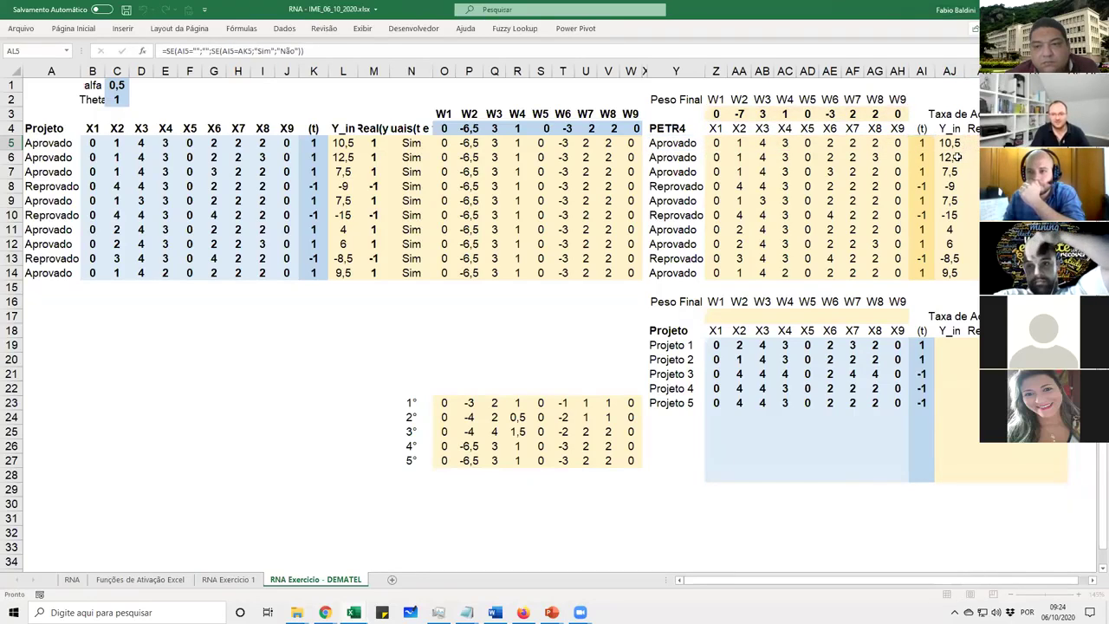
key(F2)
key(Escape)
double_click(1031, 158)
key(Escape)
double_click(951, 186)
key(Escape)
double_click(1031, 172)
key(Escape)
Examine Projeto 1 to Projeto 5 and their targets in AI19:AI23, the training data in A5:K14 and the final weights in Z3:AH3
click(957, 335)
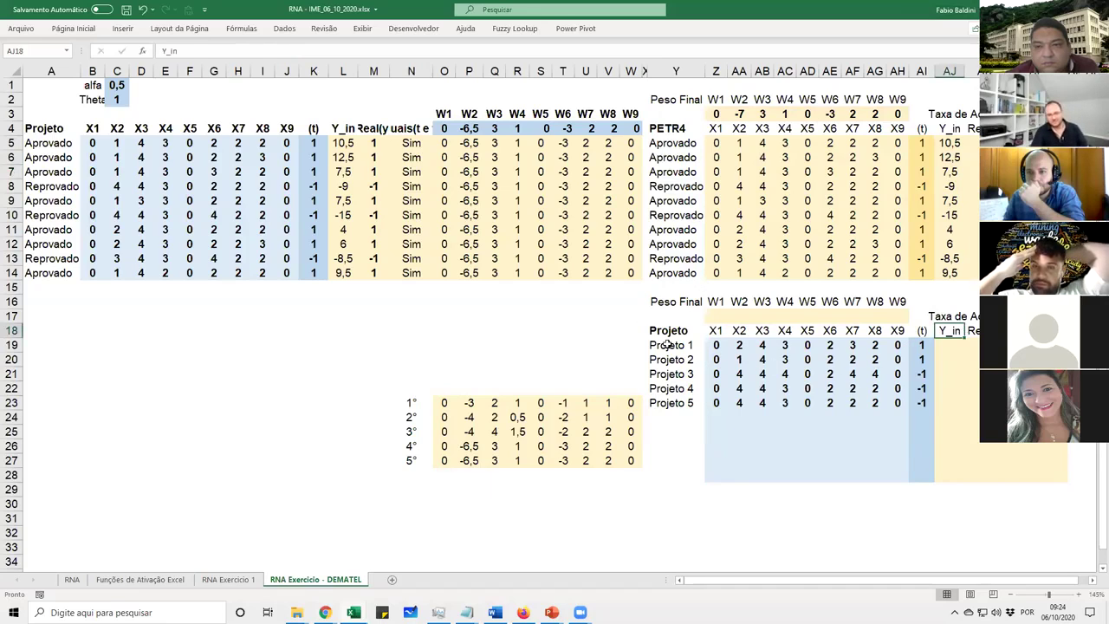
drag(669, 345, 672, 402)
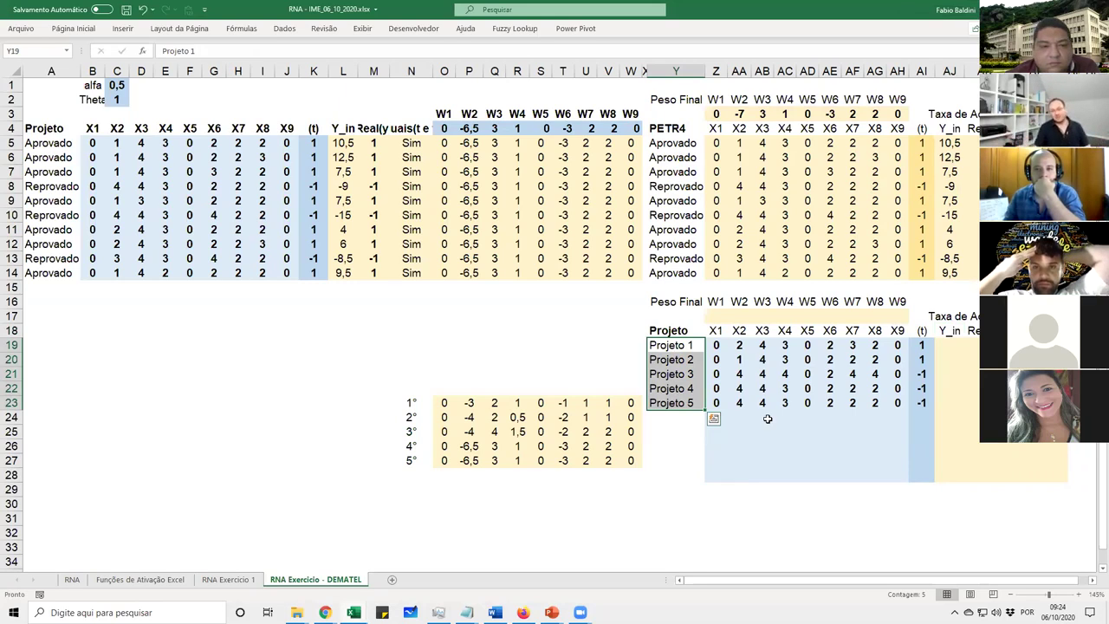
drag(922, 345, 922, 404)
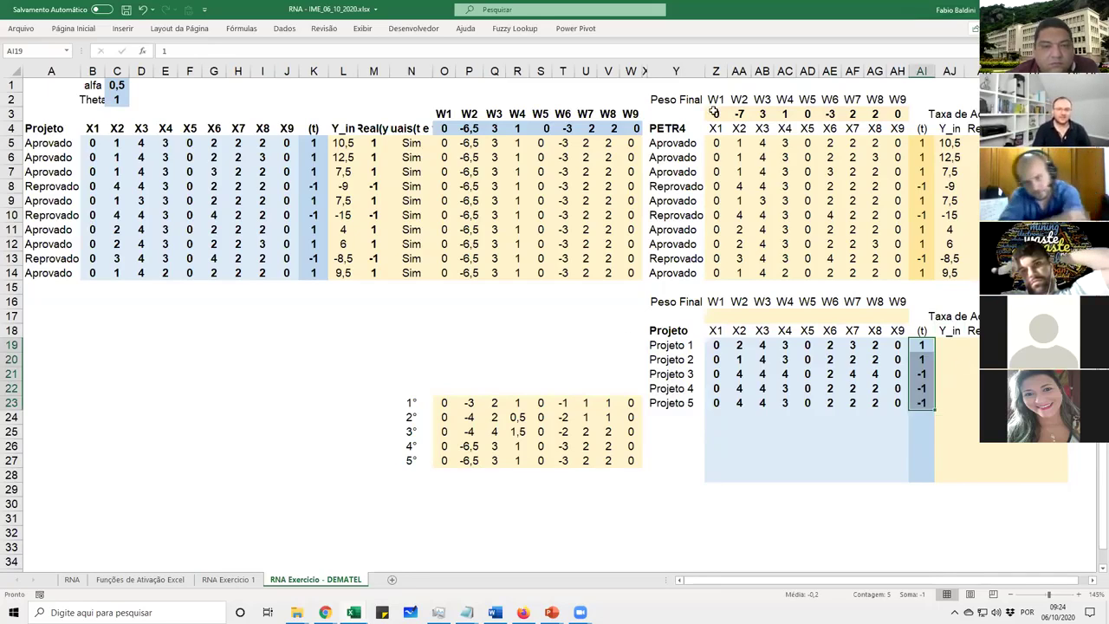
click(175, 218)
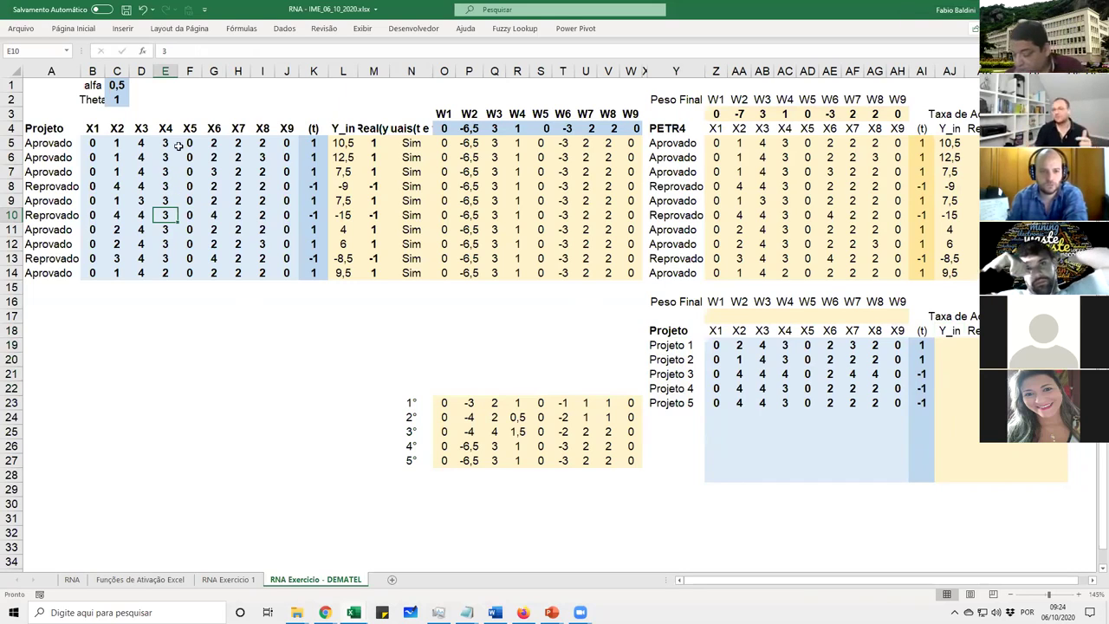
click(689, 346)
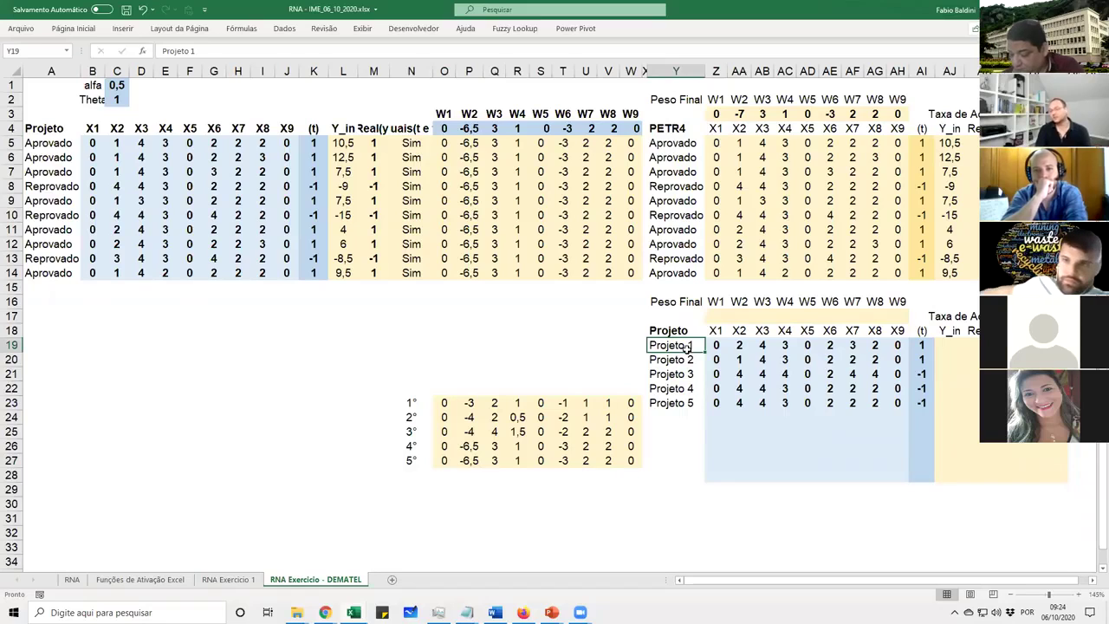
drag(45, 144, 303, 271)
click(52, 198)
click(74, 218)
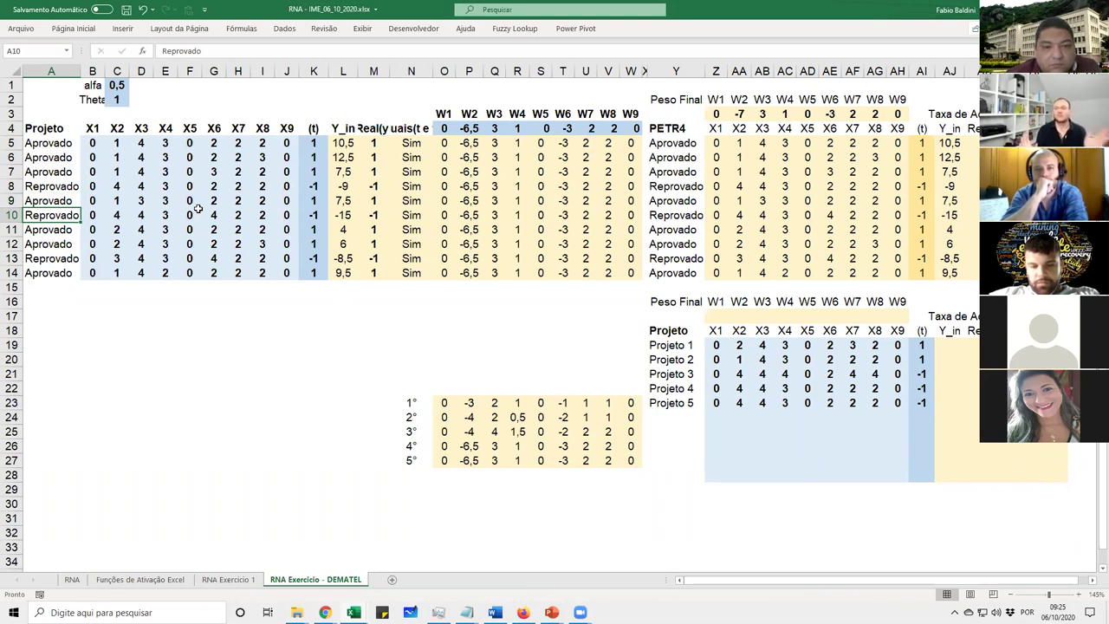
click(716, 114)
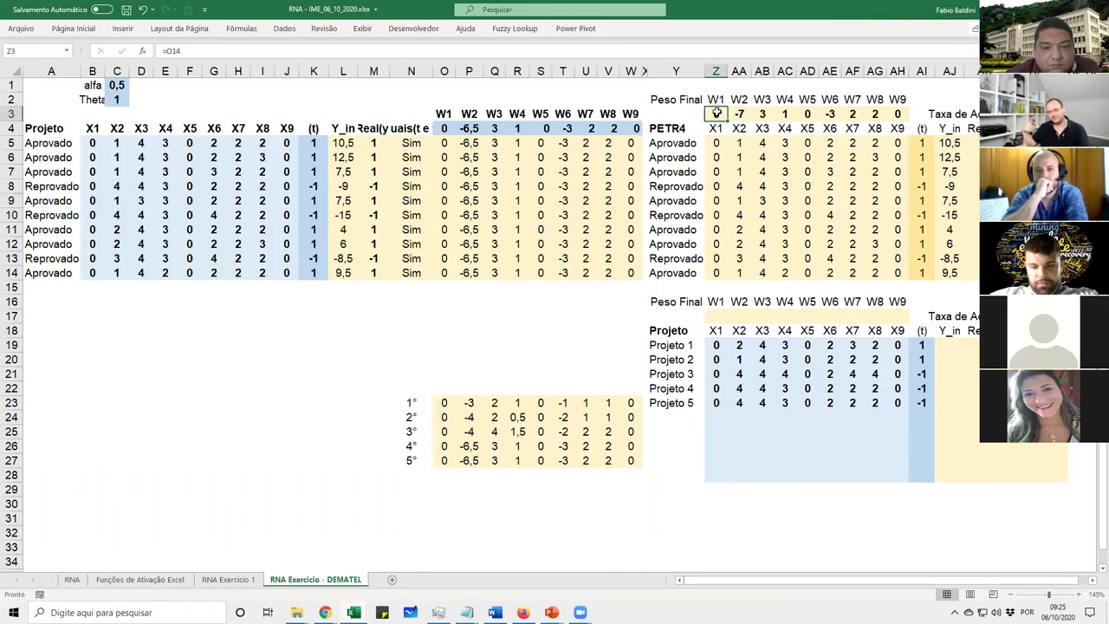
drag(716, 113, 898, 113)
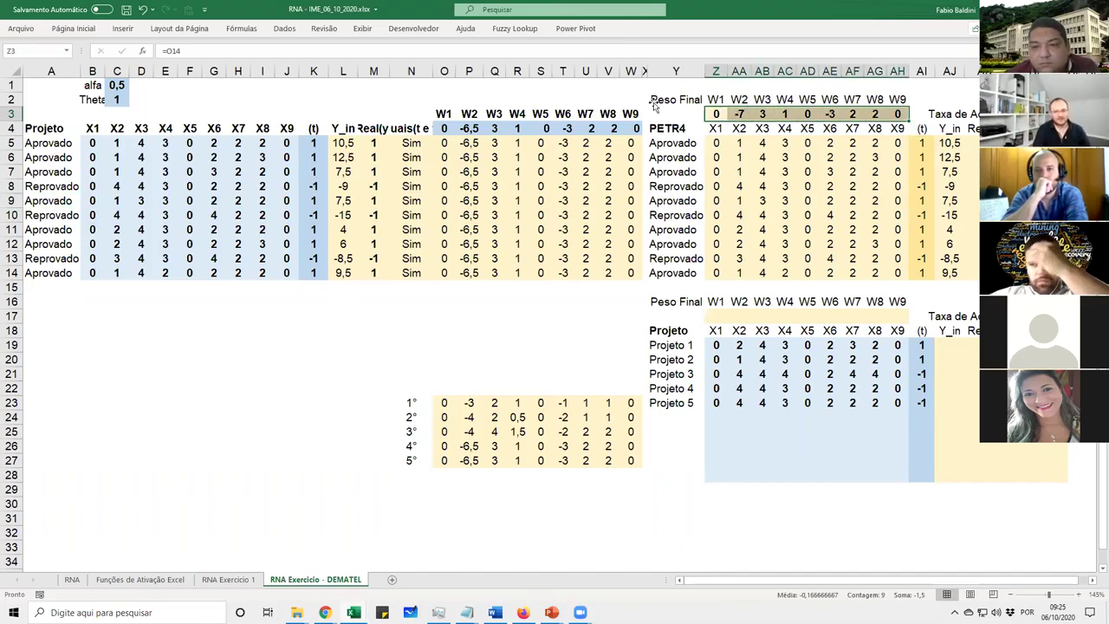
Link the final weights Z17:AH17 of the new-project table to Z3:AH3, starting with =Z3 in Z17 and filling it across
click(724, 317)
text(=)
click(717, 114)
key(Return)
key(Up)
key(shift+Right)
key(shift+Right)
key(shift+Right)
key(shift+Right)
key(shift+Right)
key(shift+Right)
key(shift+Right)
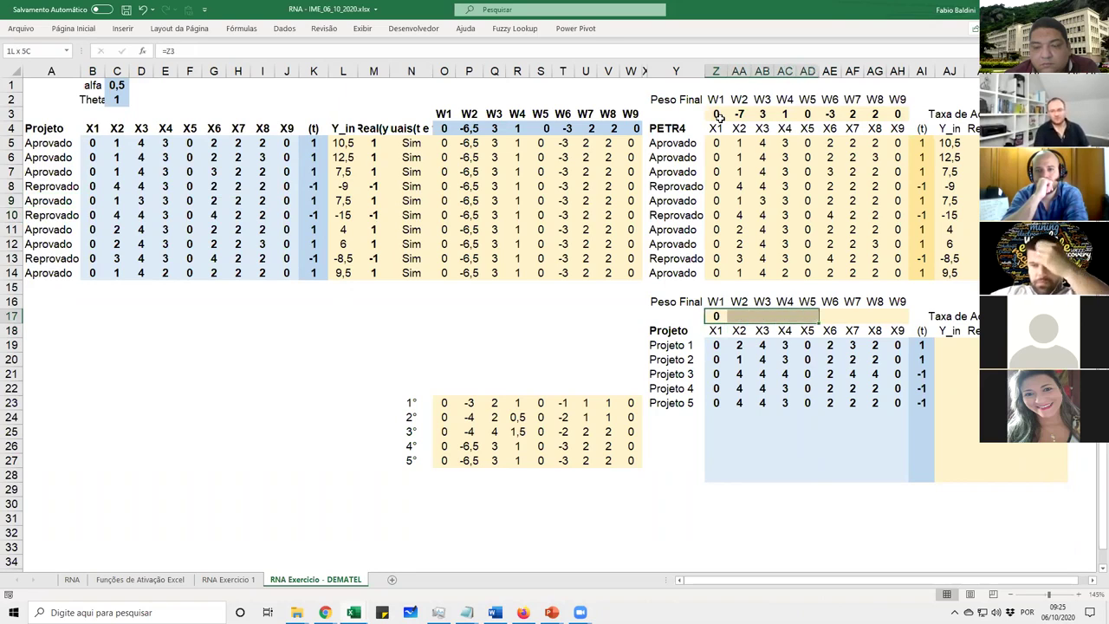
key(F2)
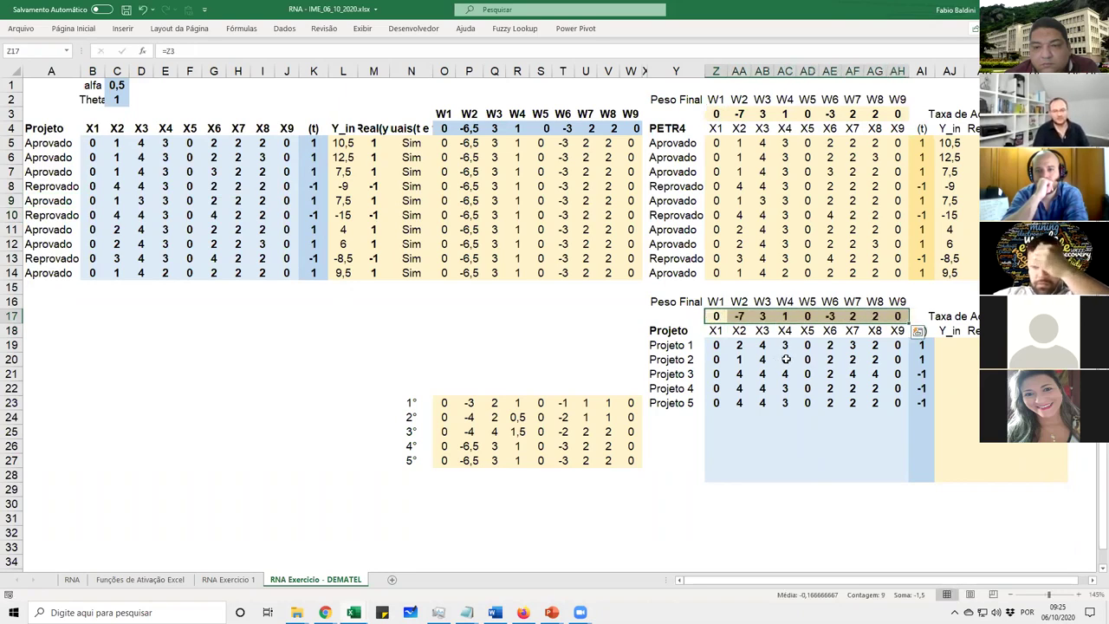
key(ctrl+Return)
key(Down)
key(Down)
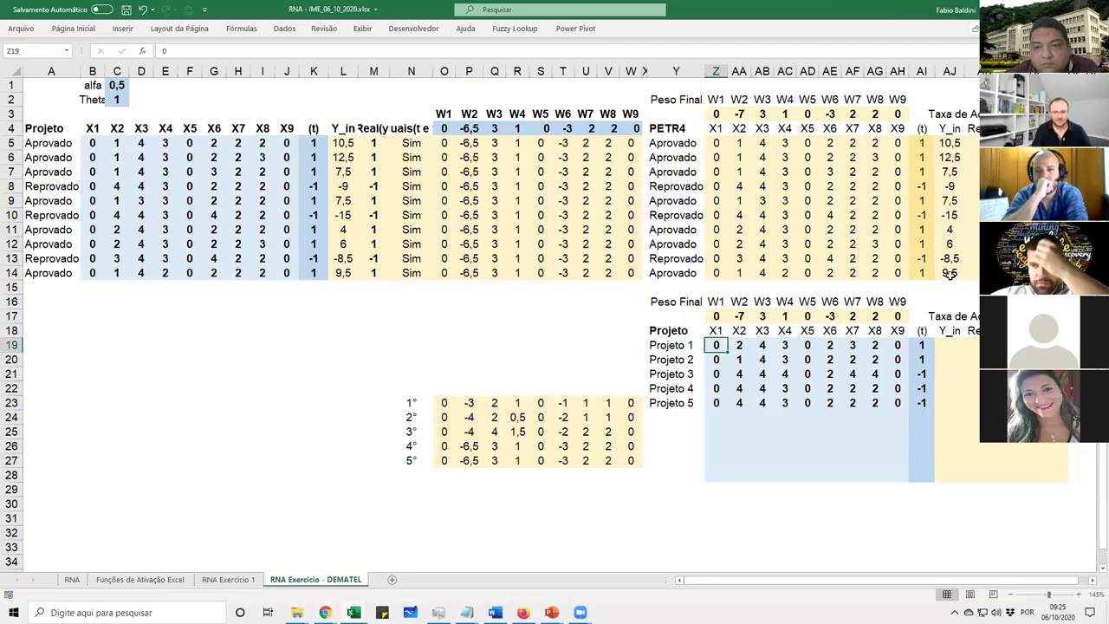
Copy the Y_in formula from AJ14 to AJ19 and change its weights reference to $Z$17:$AH$17
click(950, 273)
key(F2)
key(Escape)
key(ctrl+c)
click(950, 346)
key(ctrl+v)
key(F2)
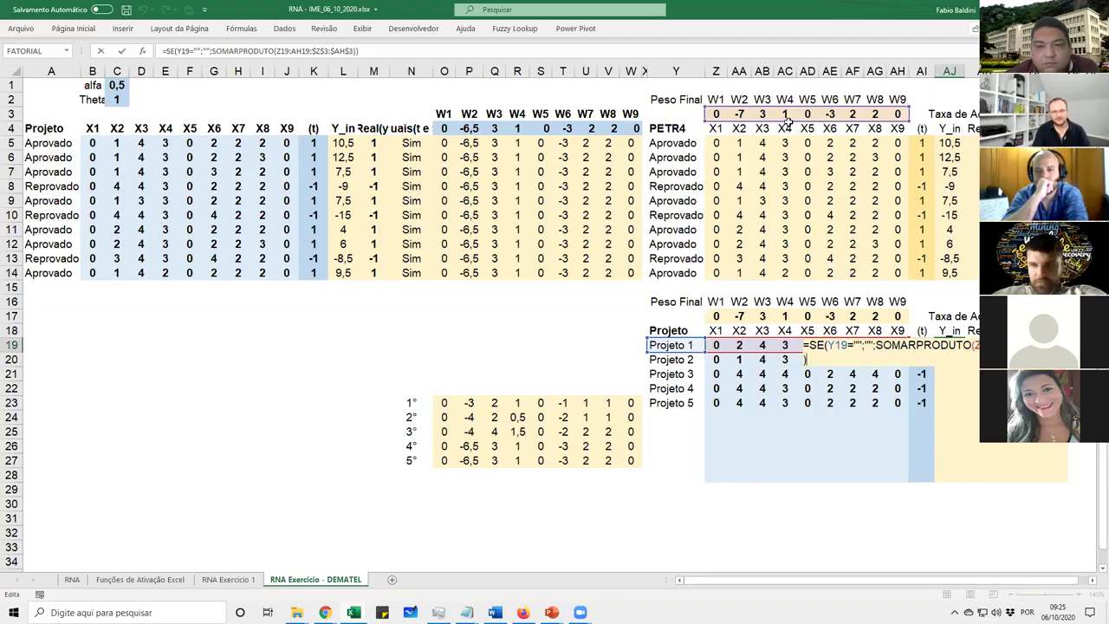
drag(790, 127, 794, 305)
key(Return)
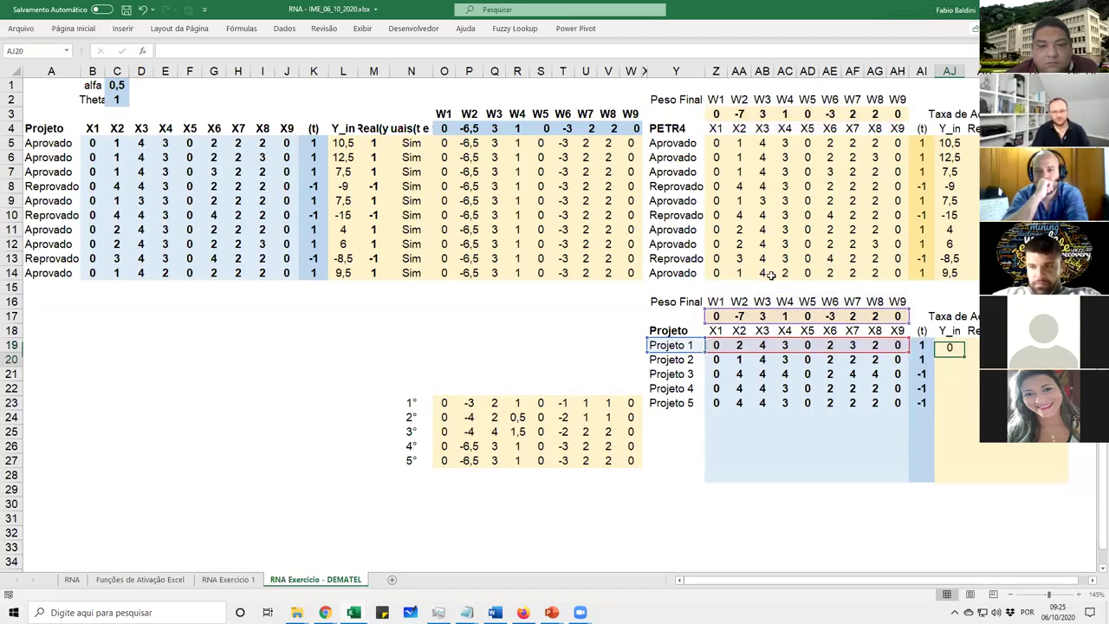
click(957, 344)
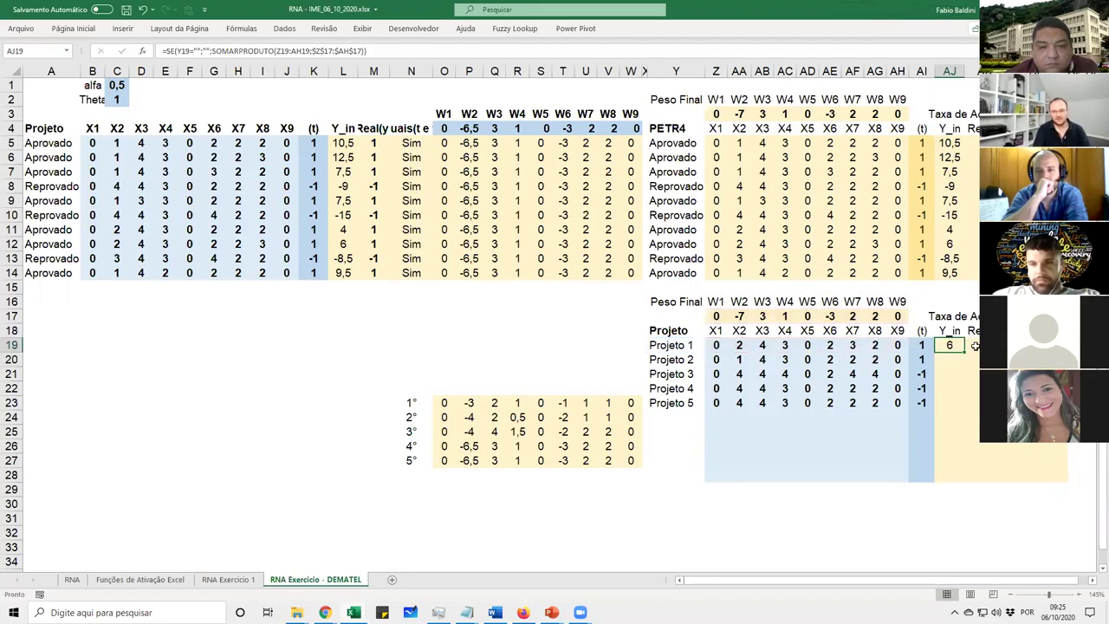
Fill the Y_in formula from AJ19 down to AJ23 and copy the output formula from AK14 to AK19
drag(965, 353, 963, 414)
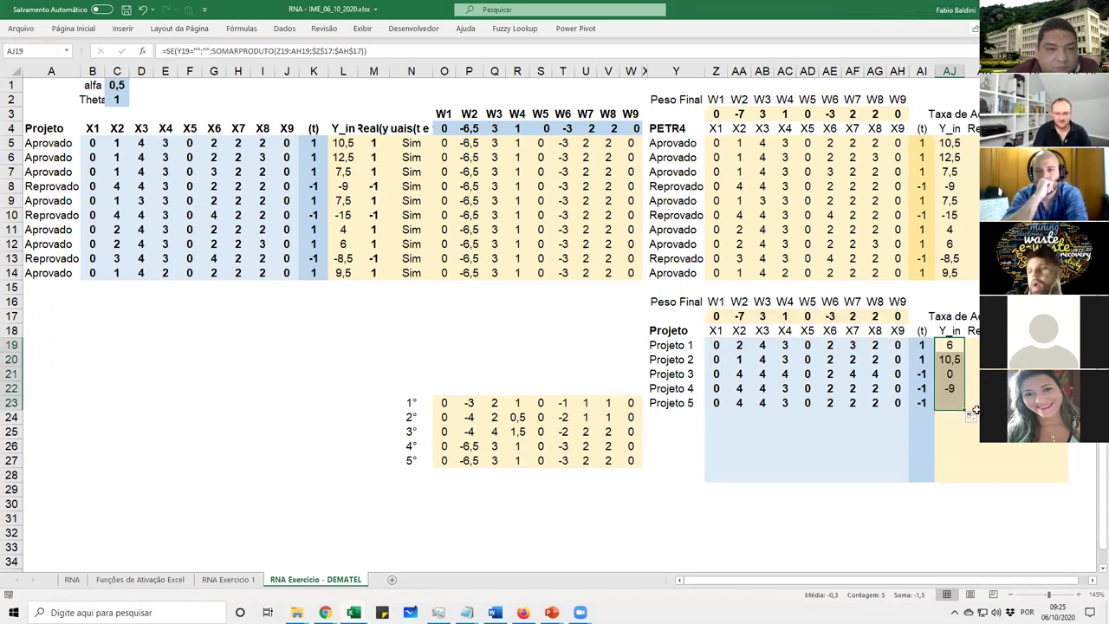
key(Right)
key(Up)
key(Up)
key(Up)
key(Up)
key(Up)
key(F2)
key(Escape)
key(Down)
key(Down)
key(Down)
key(Down)
key(Down)
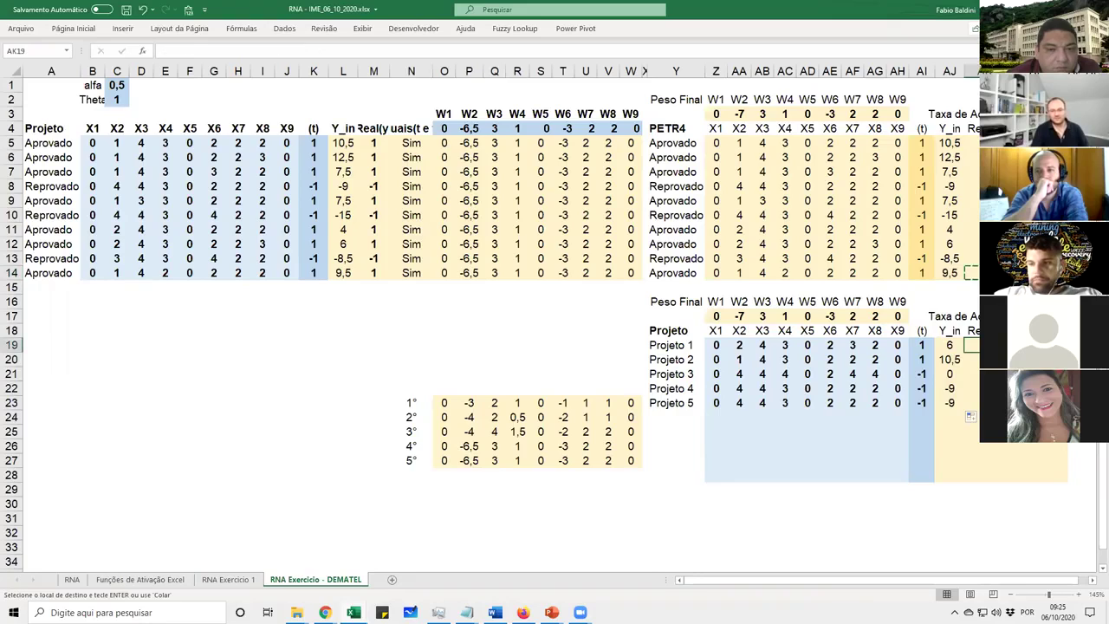
key(F2)
key(Escape)
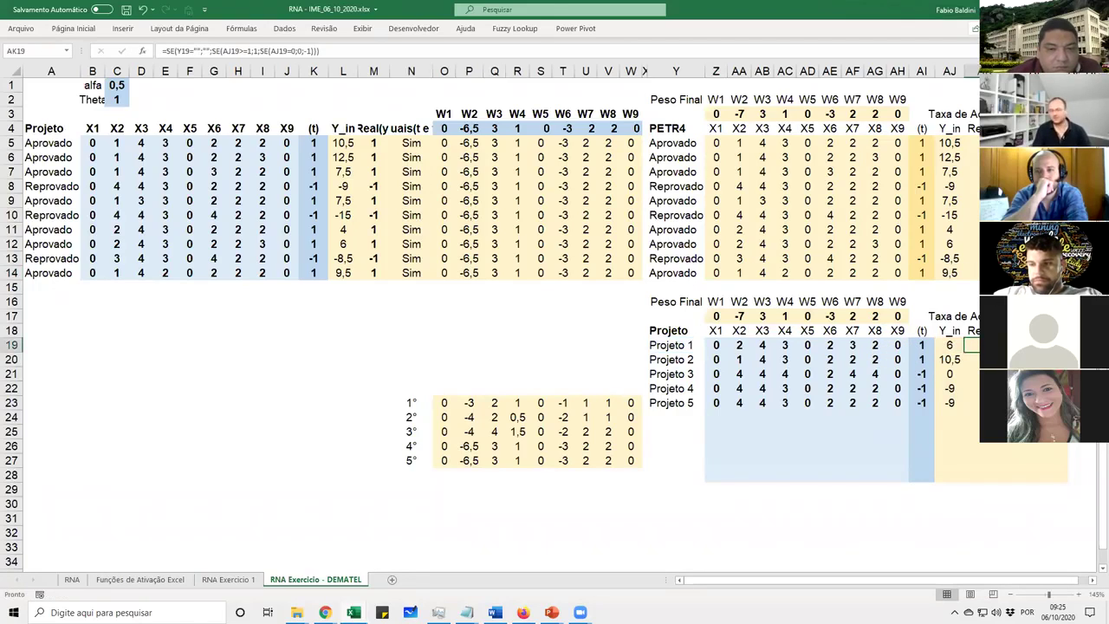
Fill the output formula from AK19 down to AK23 and compare Projeto 3's output with its target
key(shift+Down)
key(shift+Down)
key(shift+Down)
key(shift+Down)
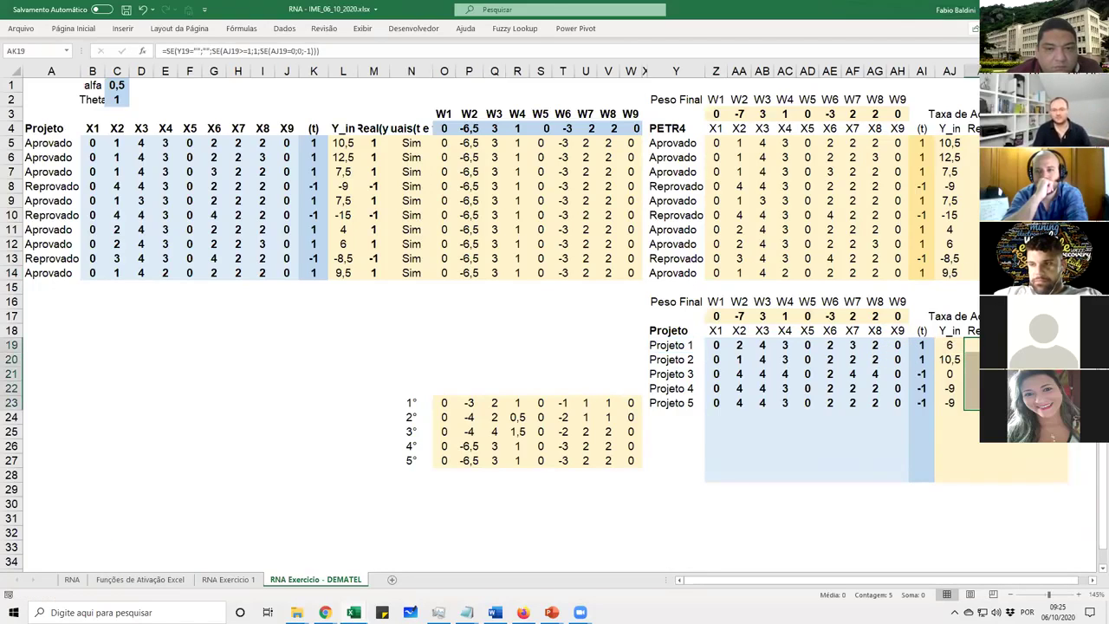
click(972, 374)
key(shift+Left)
key(shift+Left)
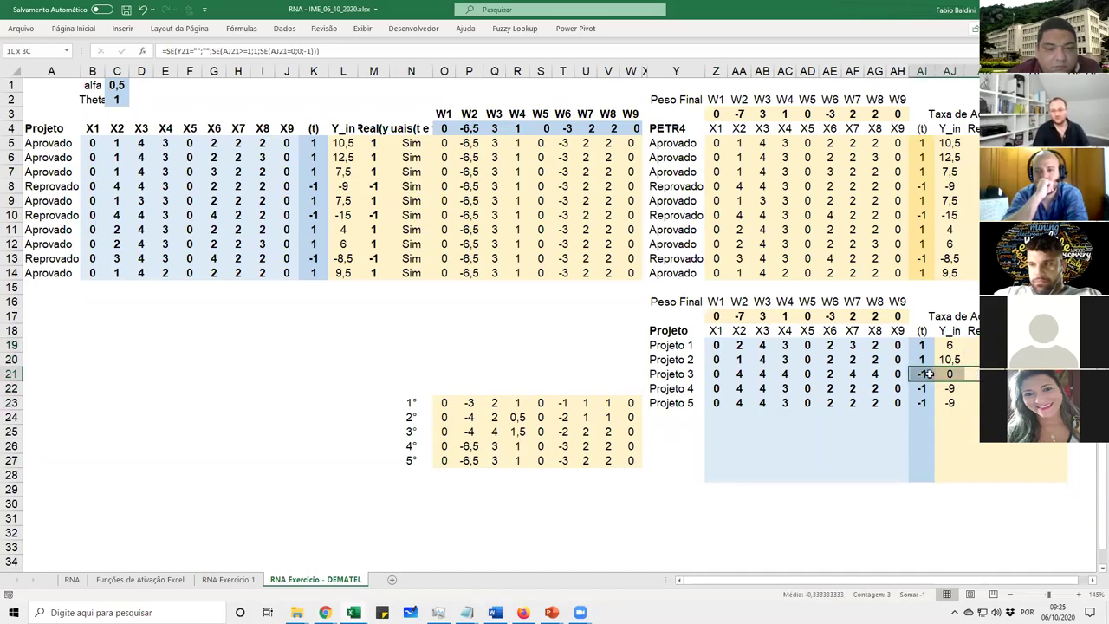
drag(664, 374, 953, 373)
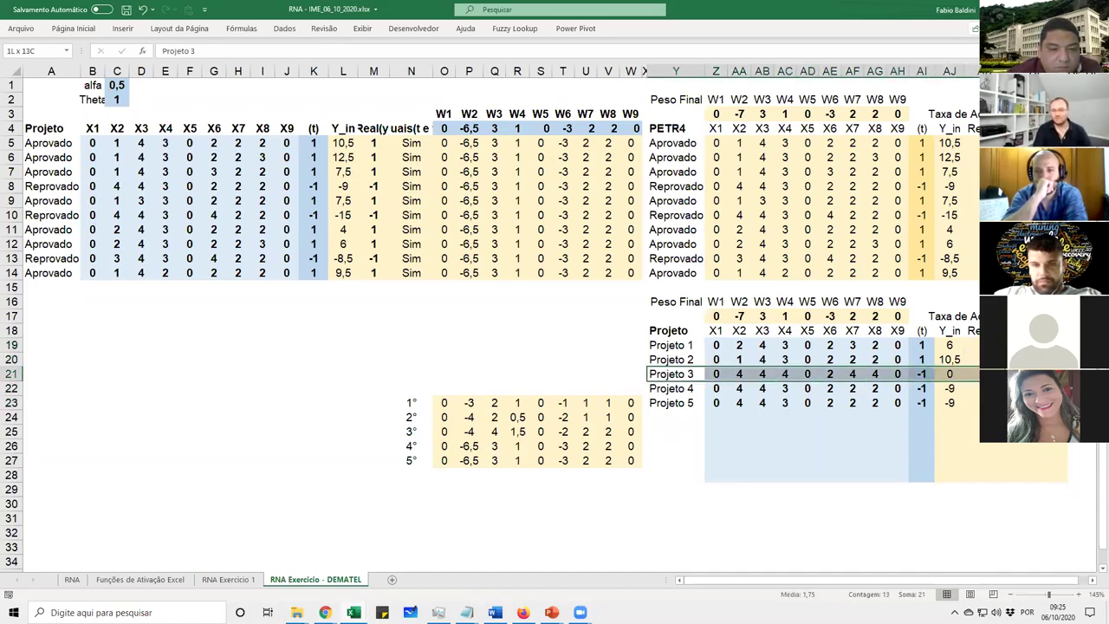
click(953, 373)
Copy the Sim/Não comparison formula into AL19 and fill it down to AL23
click(1005, 345)
key(ctrl+v)
key(ctrl+c)
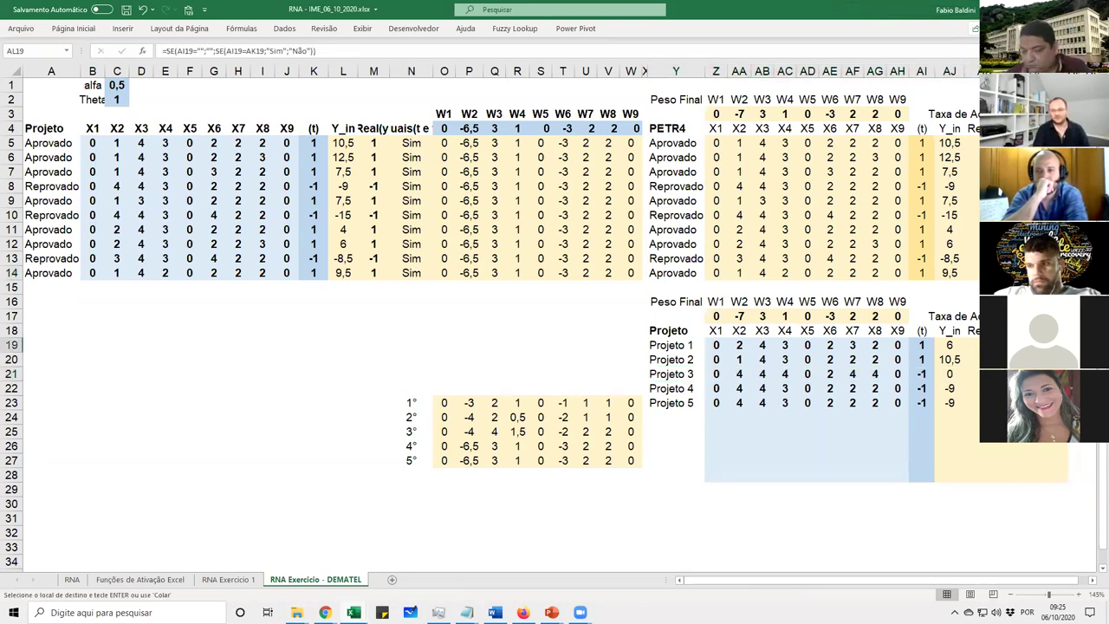
key(Escape)
double_click(1068, 352)
Examine Projeto 3's inputs, target and output in row 21, the trained weights, and the hit-rate formulas in AL17 and AL3
click(1045, 316)
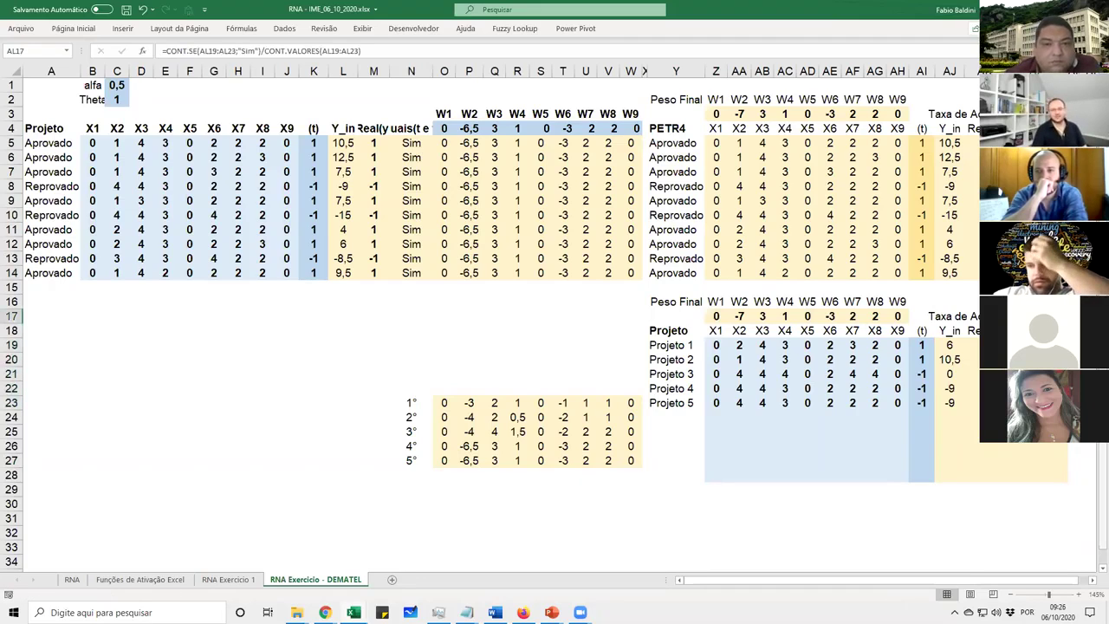
click(971, 373)
drag(674, 345, 1075, 369)
click(762, 373)
drag(894, 375, 989, 374)
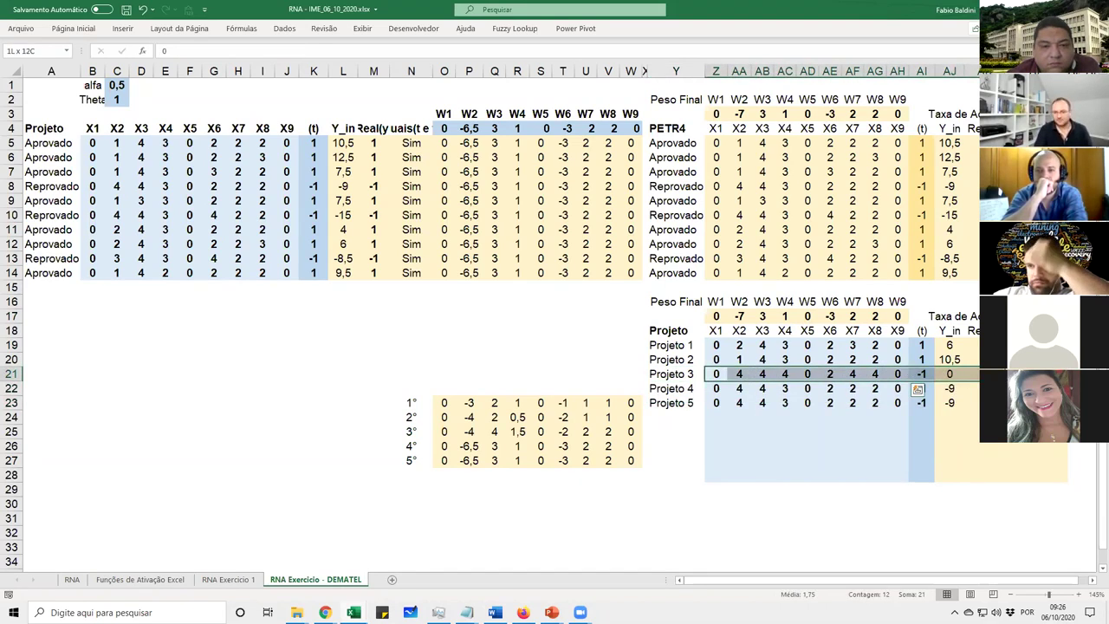
click(950, 374)
drag(922, 374, 1074, 374)
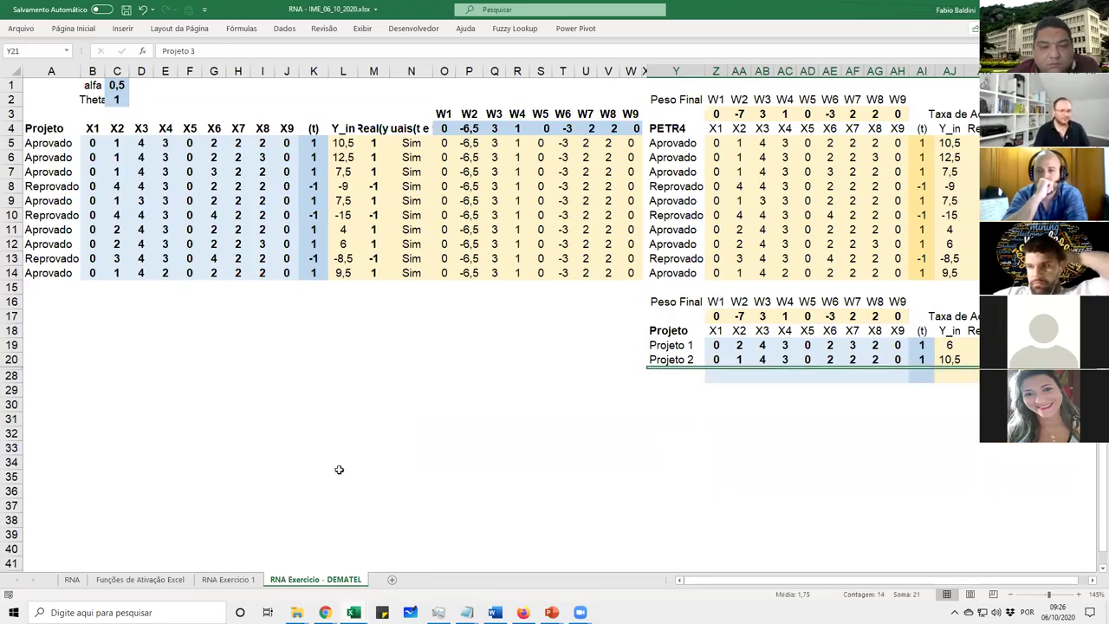
click(59, 288)
click(469, 273)
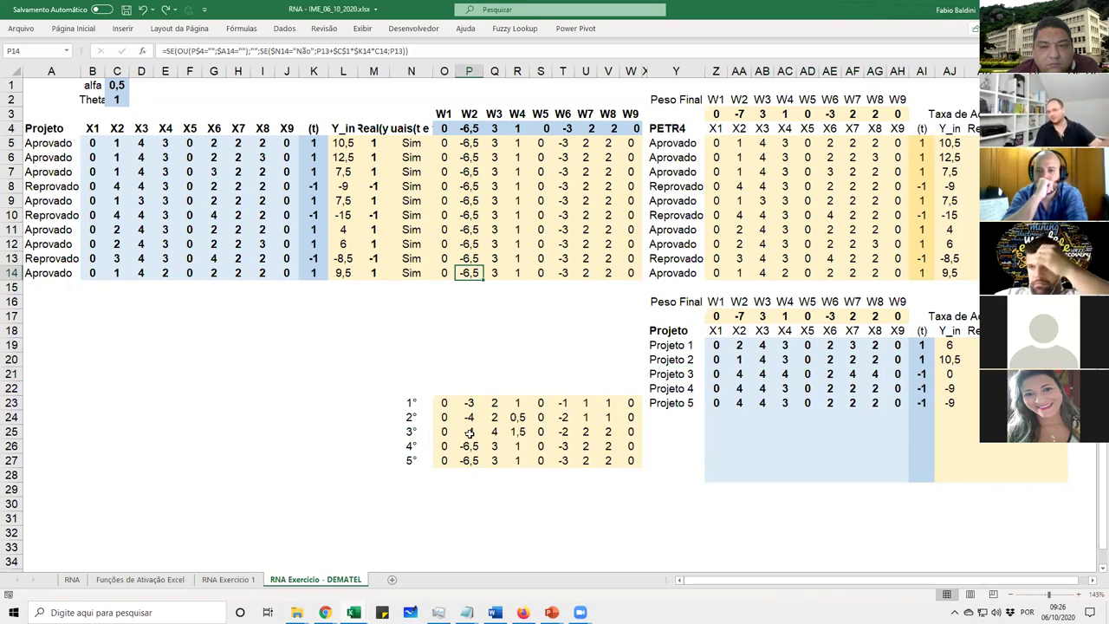
click(1033, 316)
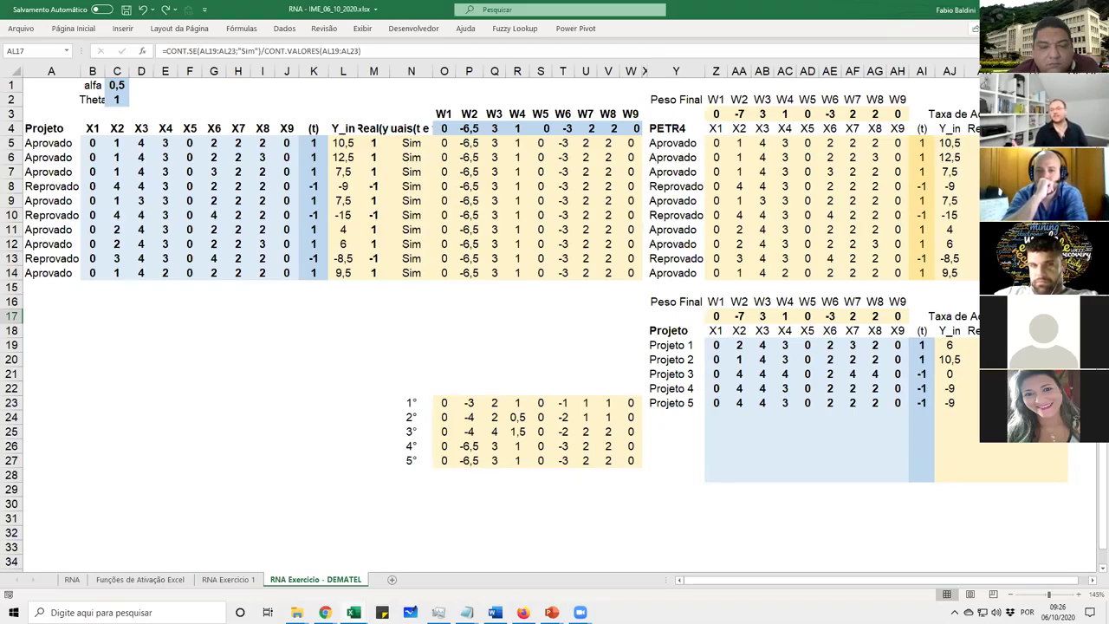
click(1033, 113)
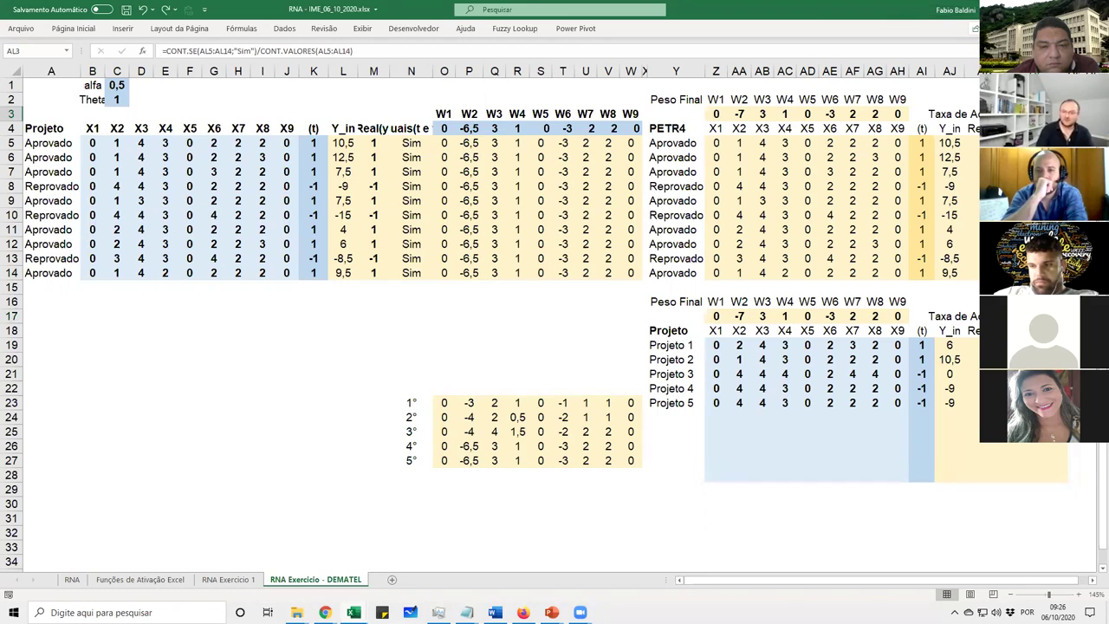
click(1033, 315)
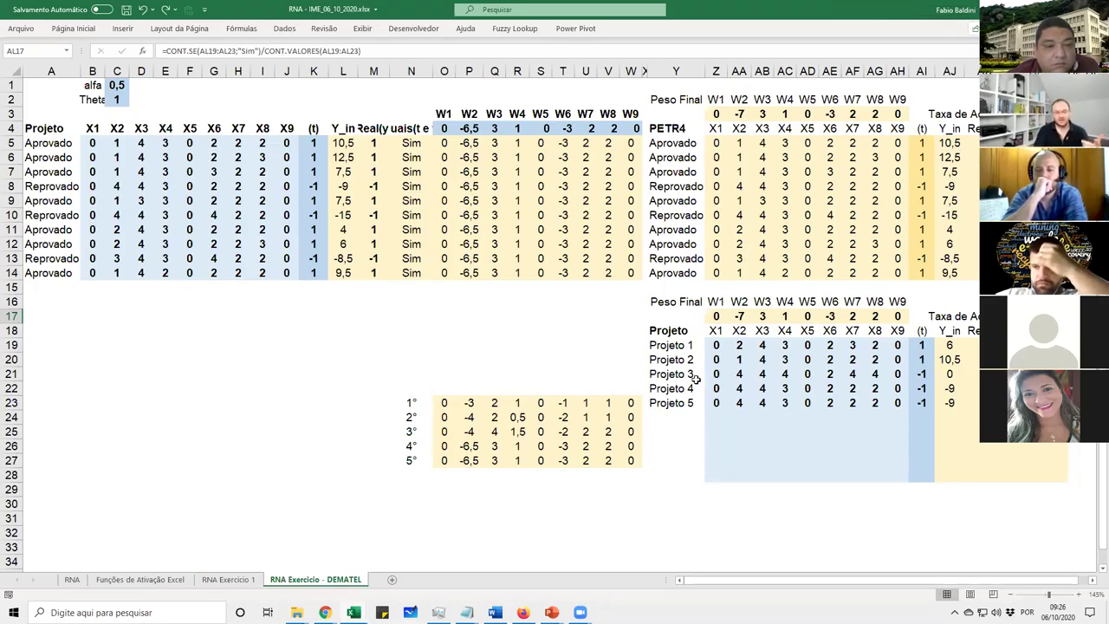
Review the training table A5:W14, its targets and final weights O14:W14, then the hit-rate formula in AL17 and Projeto 3's comparison in AL21
click(81, 290)
drag(81, 291, 375, 279)
click(576, 291)
click(640, 287)
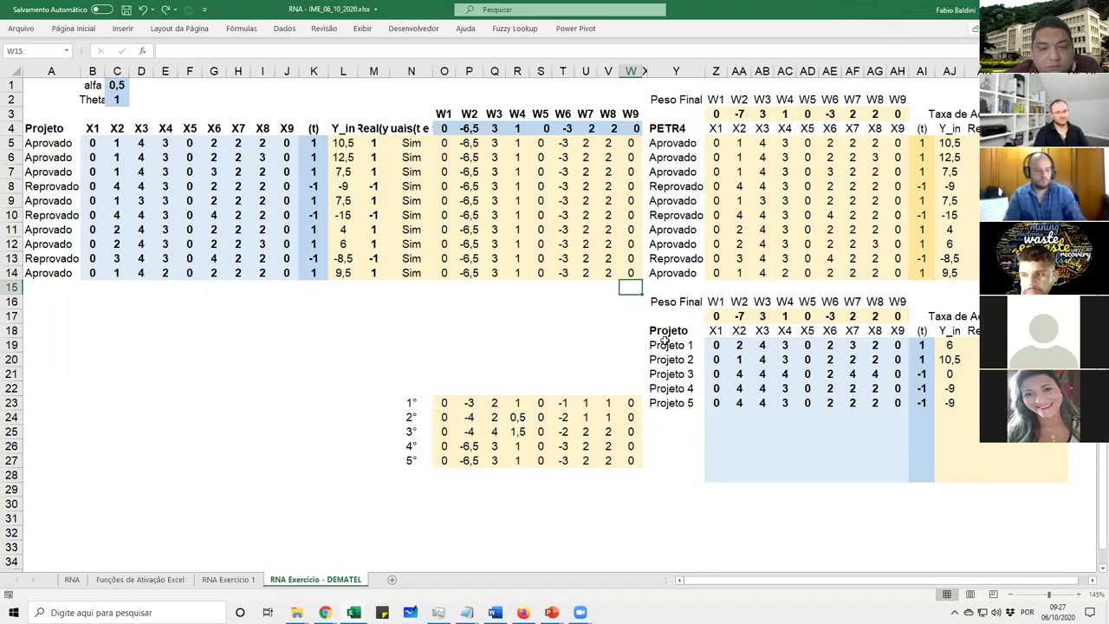
drag(48, 143, 632, 272)
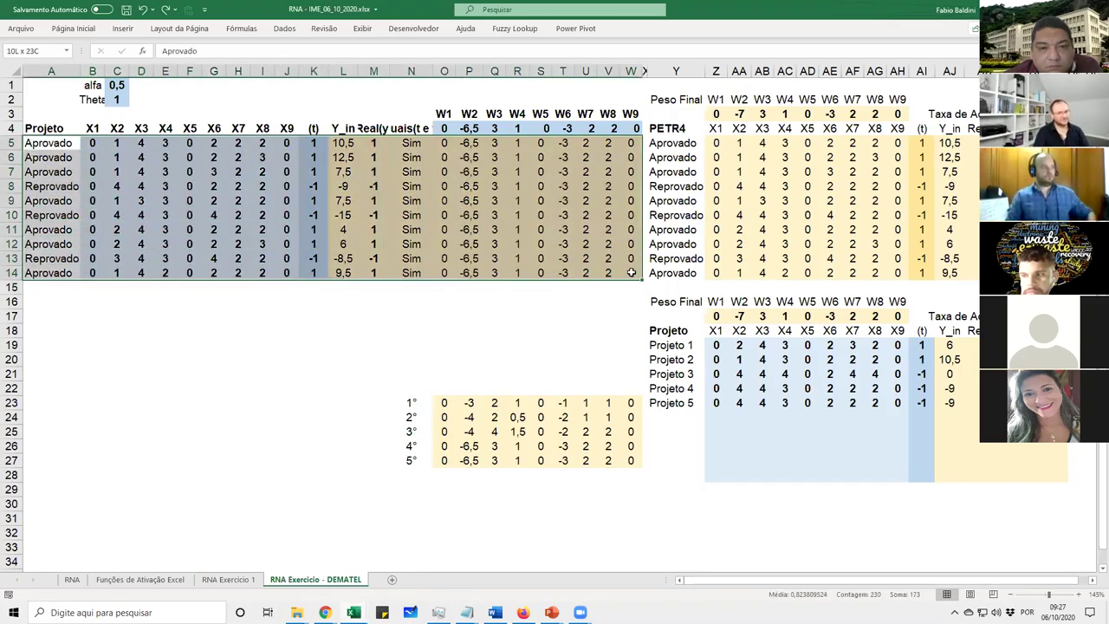
drag(314, 143, 315, 173)
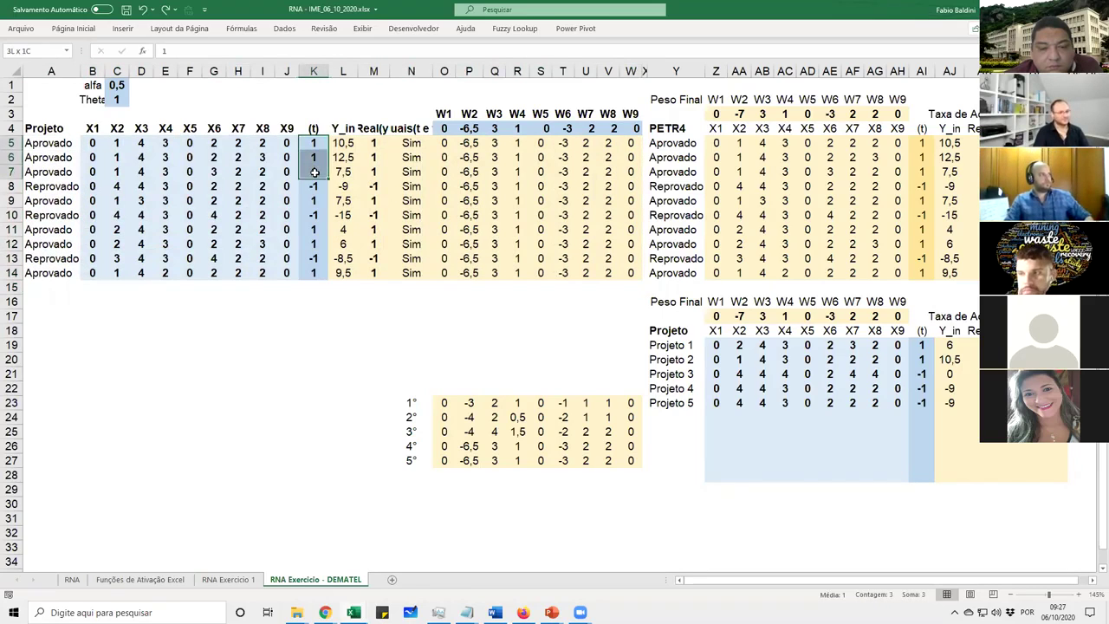
ctrl+click(319, 186)
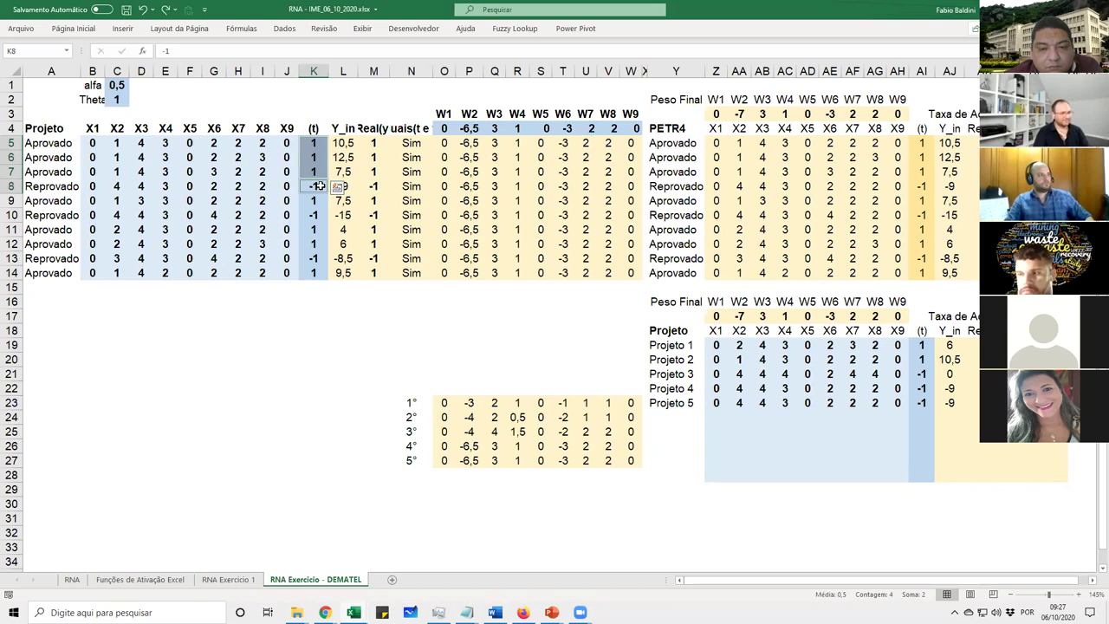
click(315, 214)
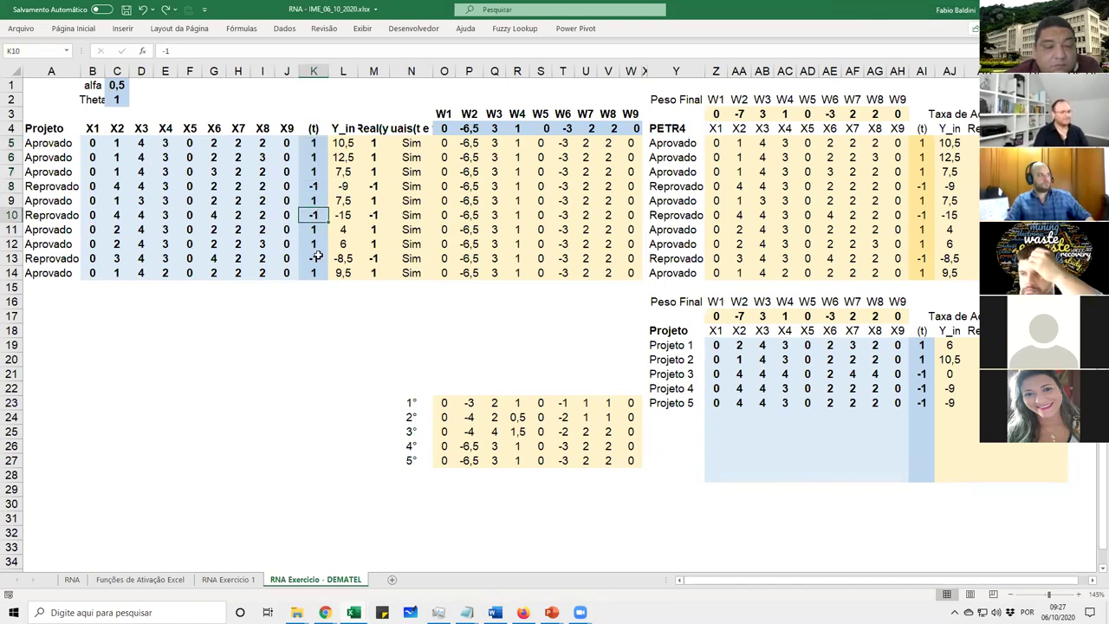
drag(441, 273, 641, 278)
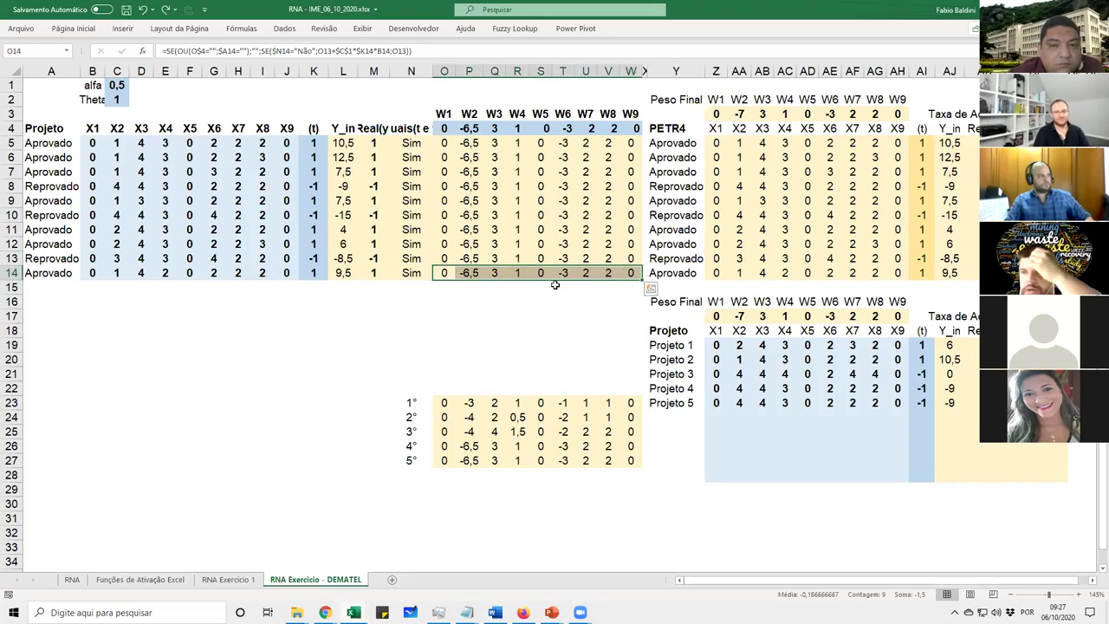
drag(50, 142, 409, 271)
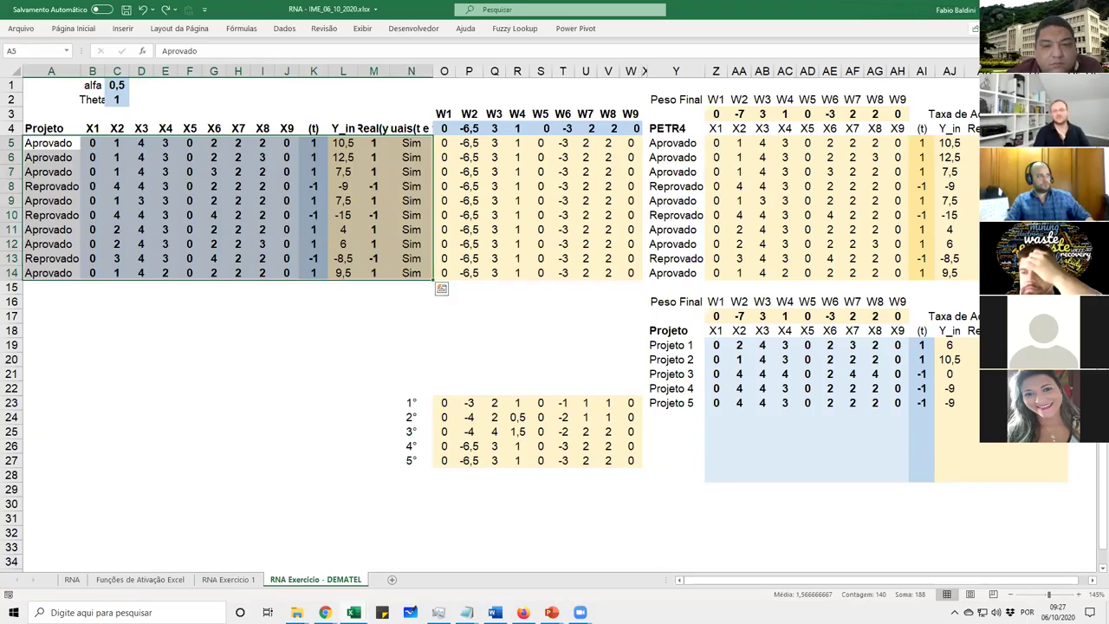
click(1006, 315)
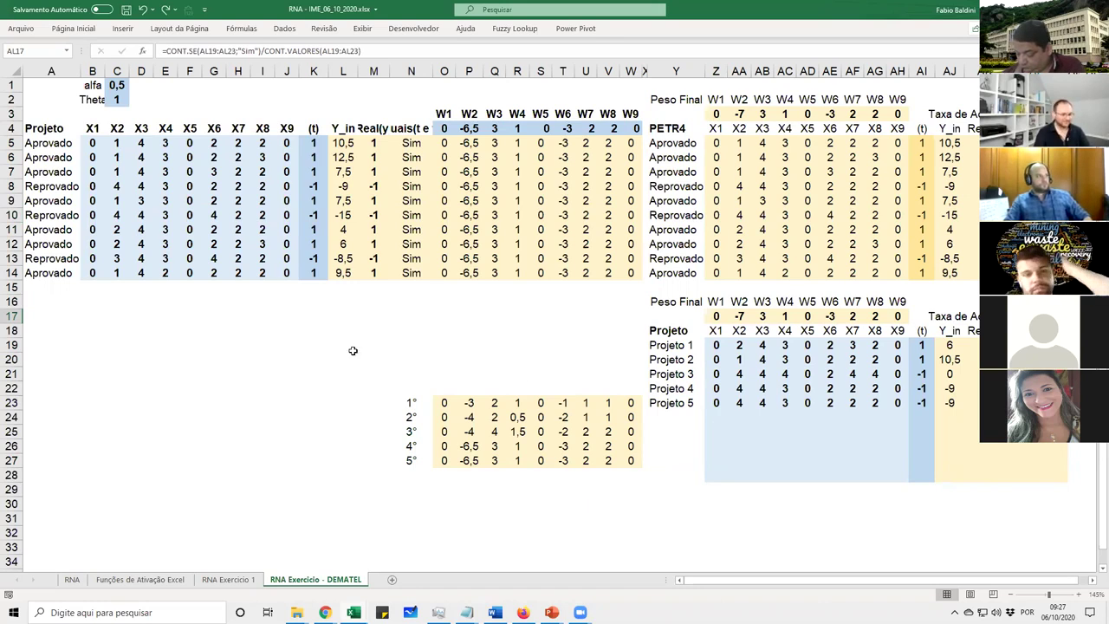
key(F2)
click(1005, 373)
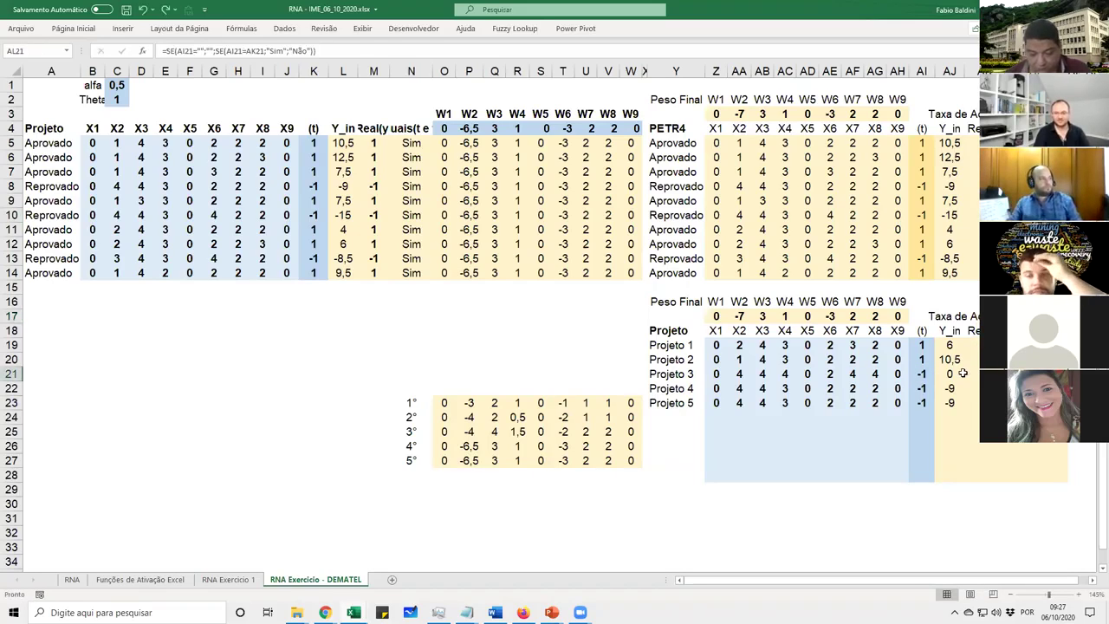
Copy the five project targets in AI19:AI23 and clear them from the table
click(922, 345)
shift+click(925, 404)
key(ctrl+c)
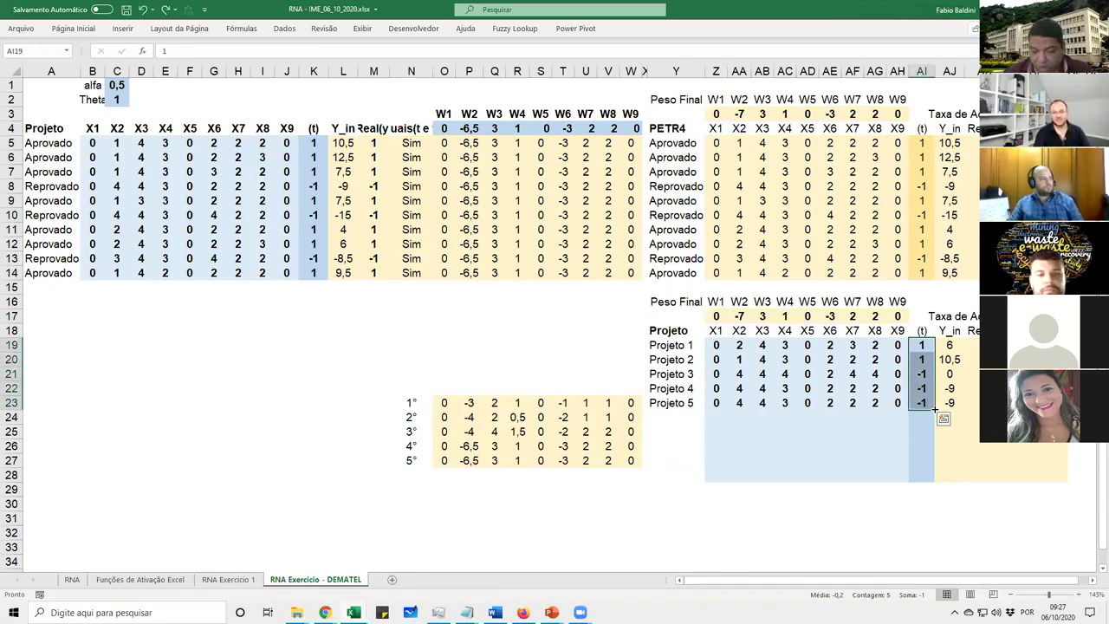
key(Delete)
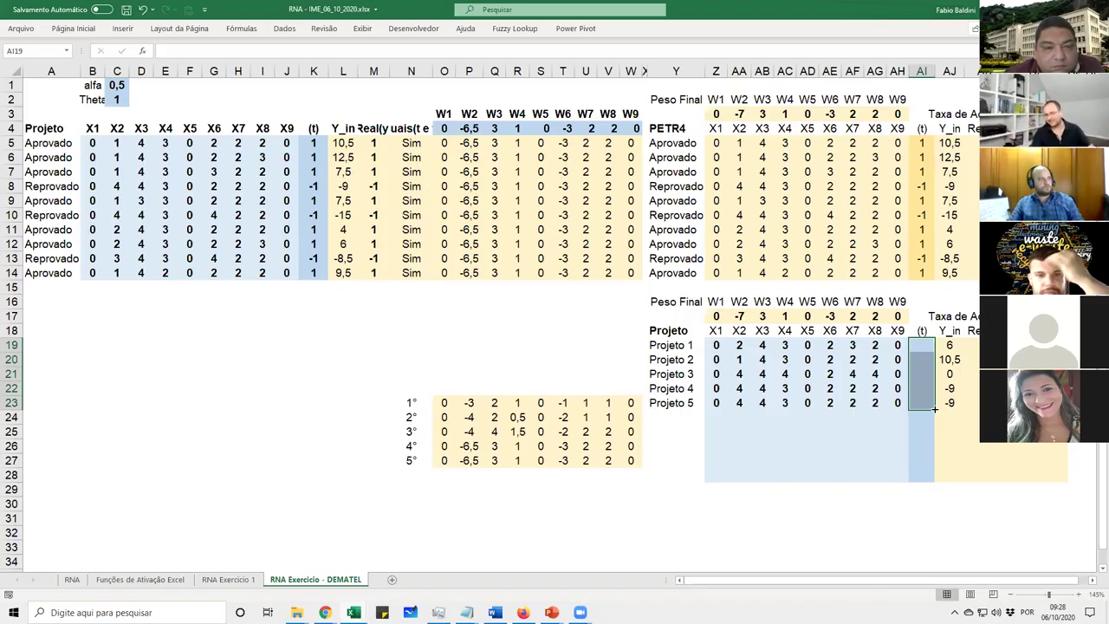
Inspect the output formulas of Projeto 1, Projeto 4 and Projeto 3 in column AK
click(971, 345)
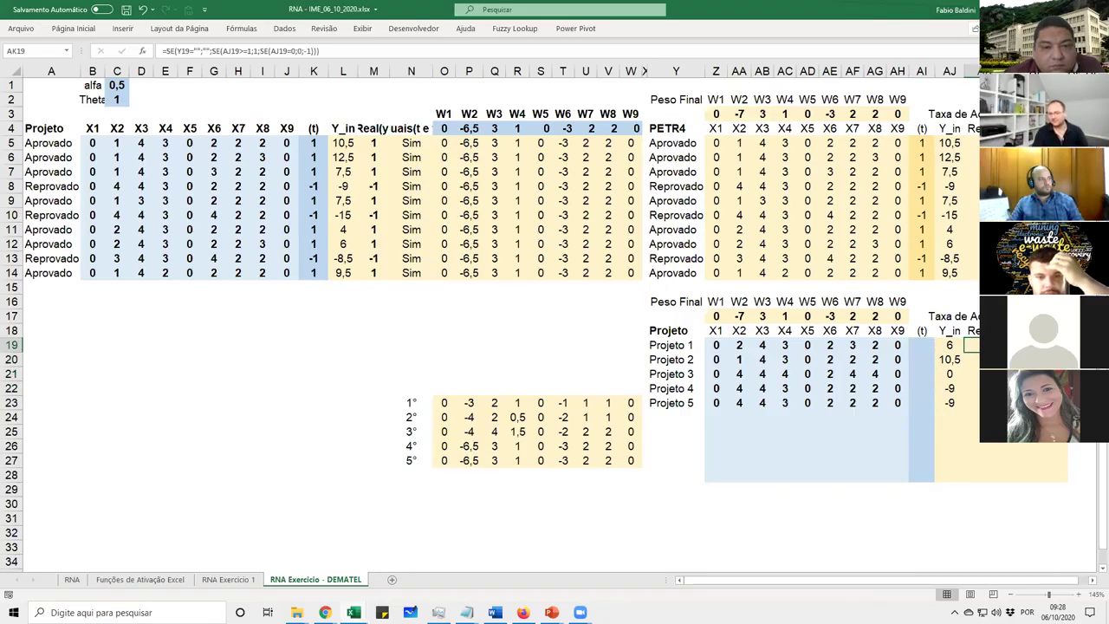
click(971, 388)
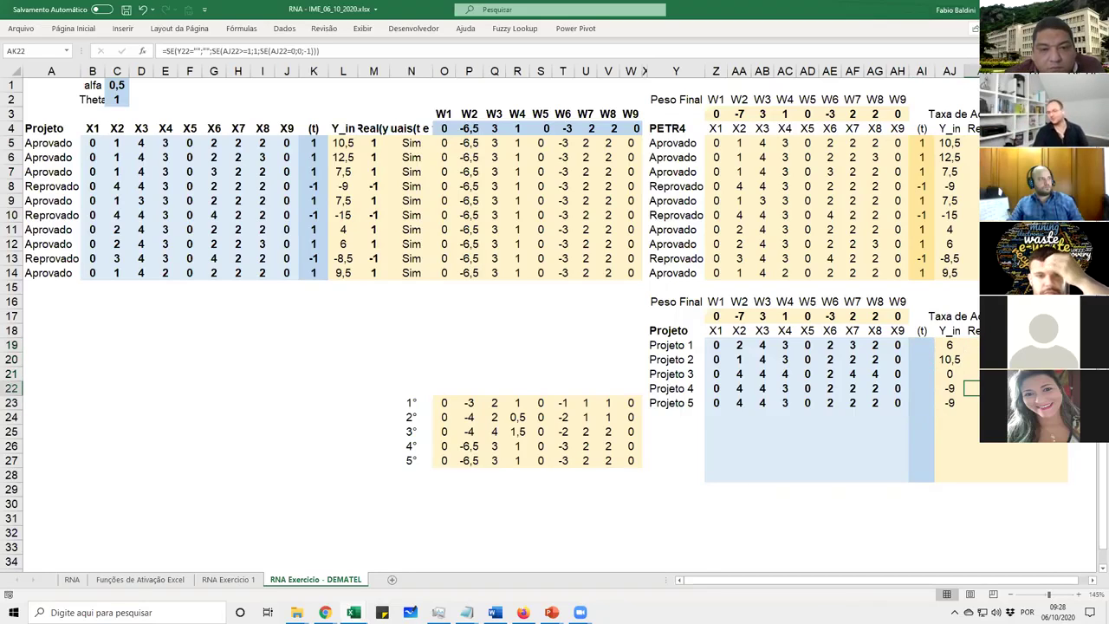
click(974, 374)
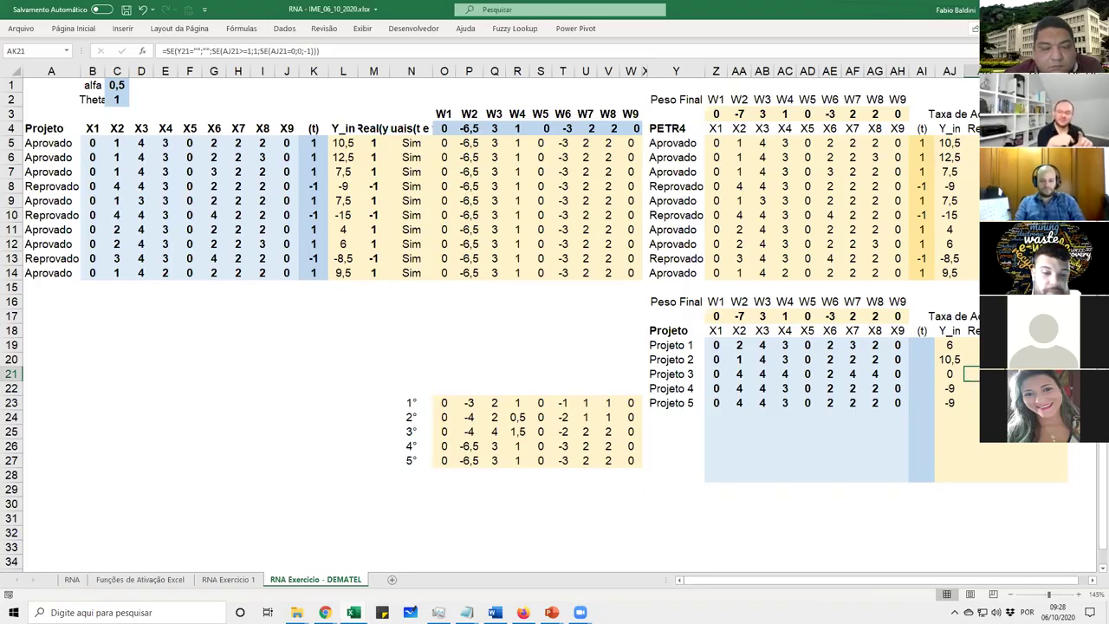
key(F2)
key(Escape)
key(F2)
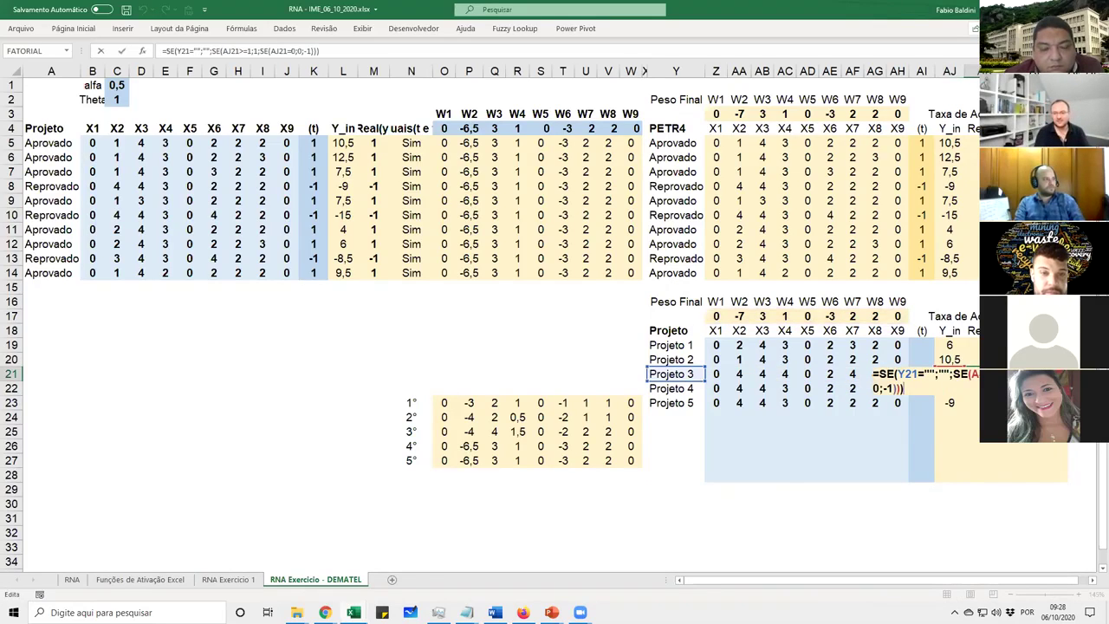
key(Escape)
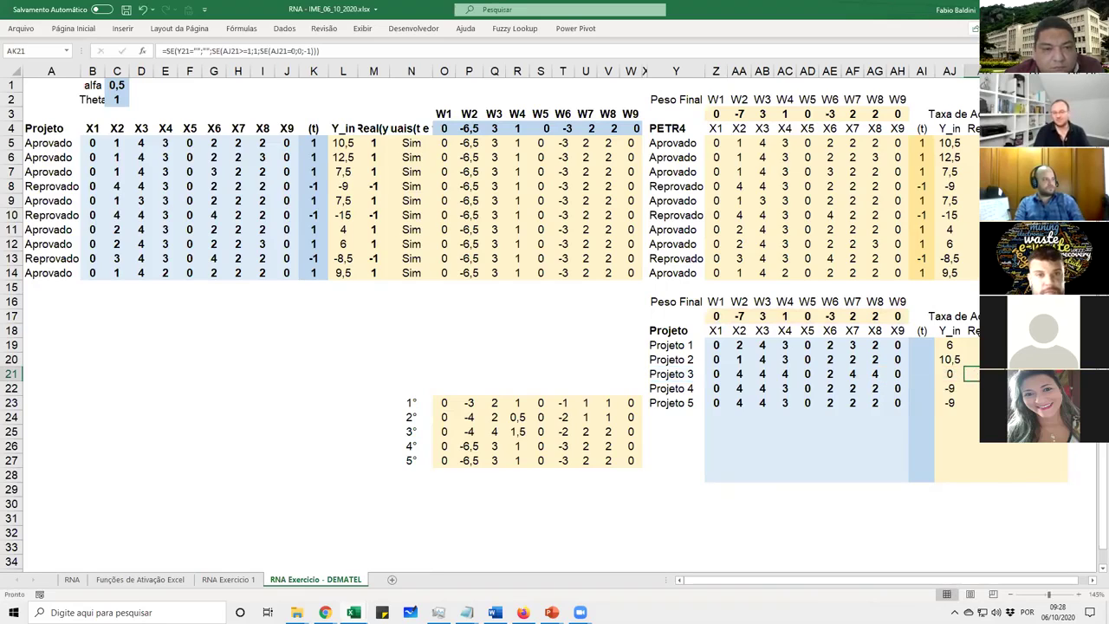
Paste the copied targets back into AI19:AI23 and clear them again
drag(921, 345, 921, 403)
key(ctrl+v)
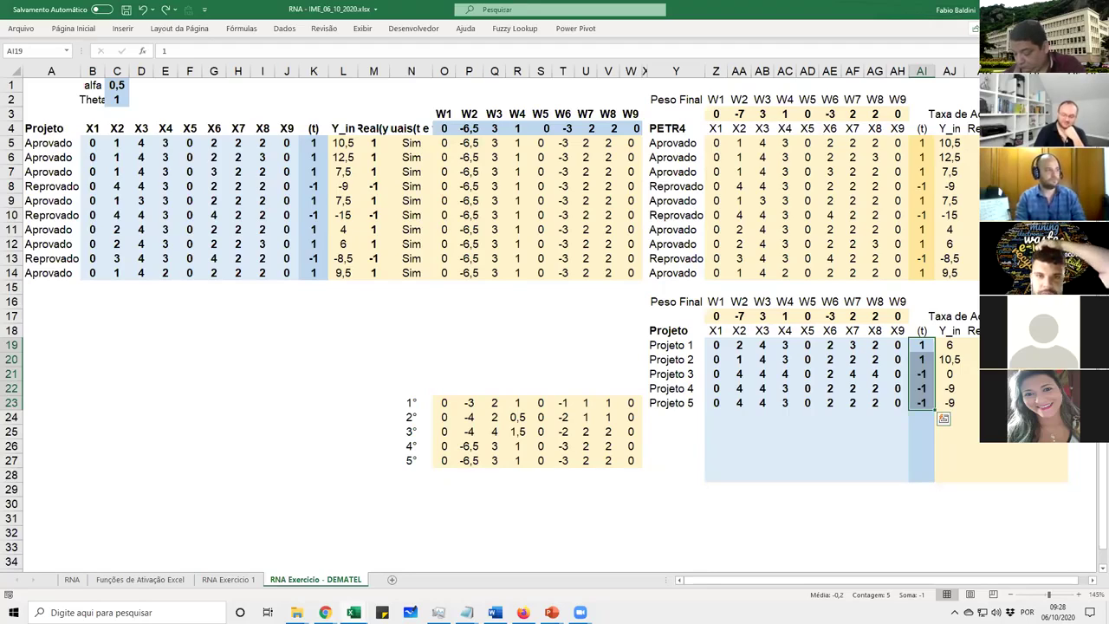
key(Delete)
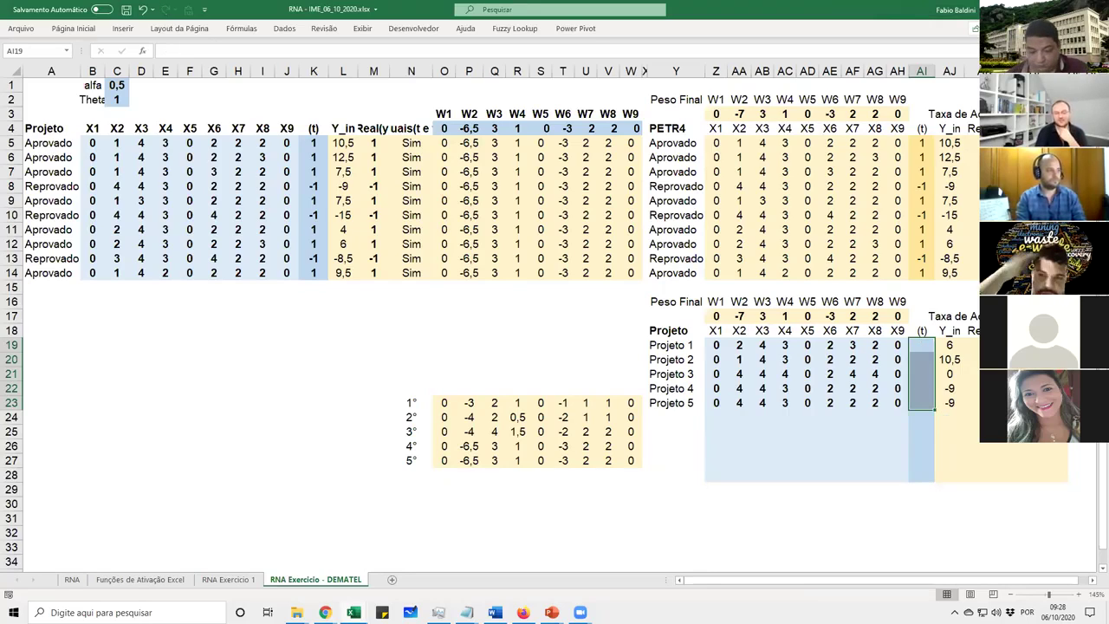
Review the new-project rows and enter 1 as Projeto 1's target in AI19
key(Down)
key(Down)
key(Down)
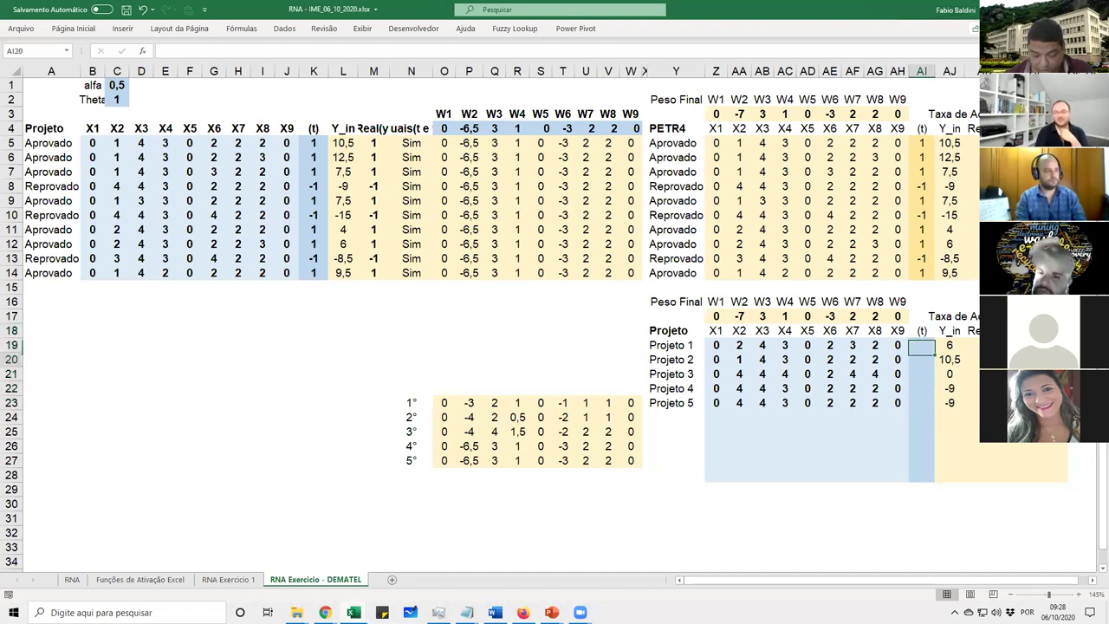
drag(682, 347, 988, 403)
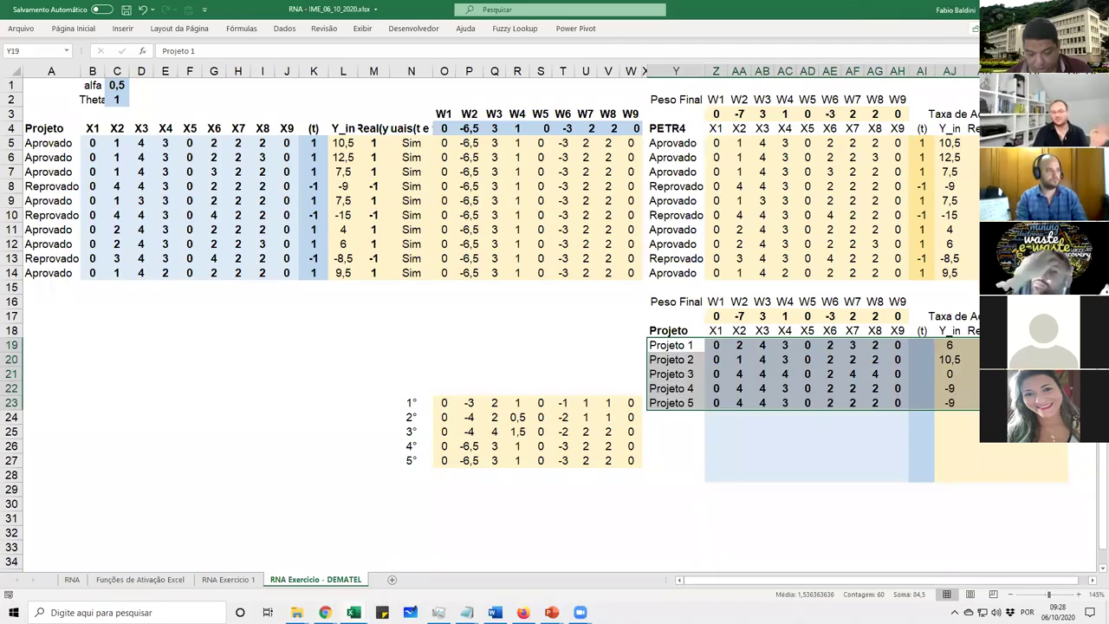
click(917, 345)
drag(659, 345, 912, 344)
click(971, 345)
click(927, 375)
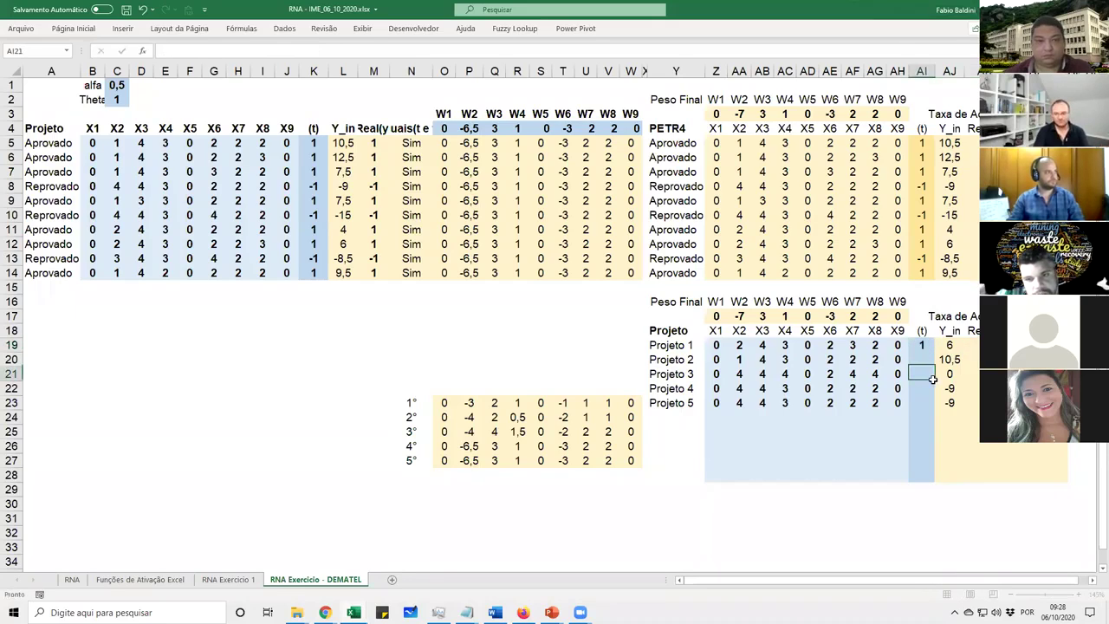
Enter -1 as Projeto 2's target in AI20 and check its output cell AK20
click(924, 359)
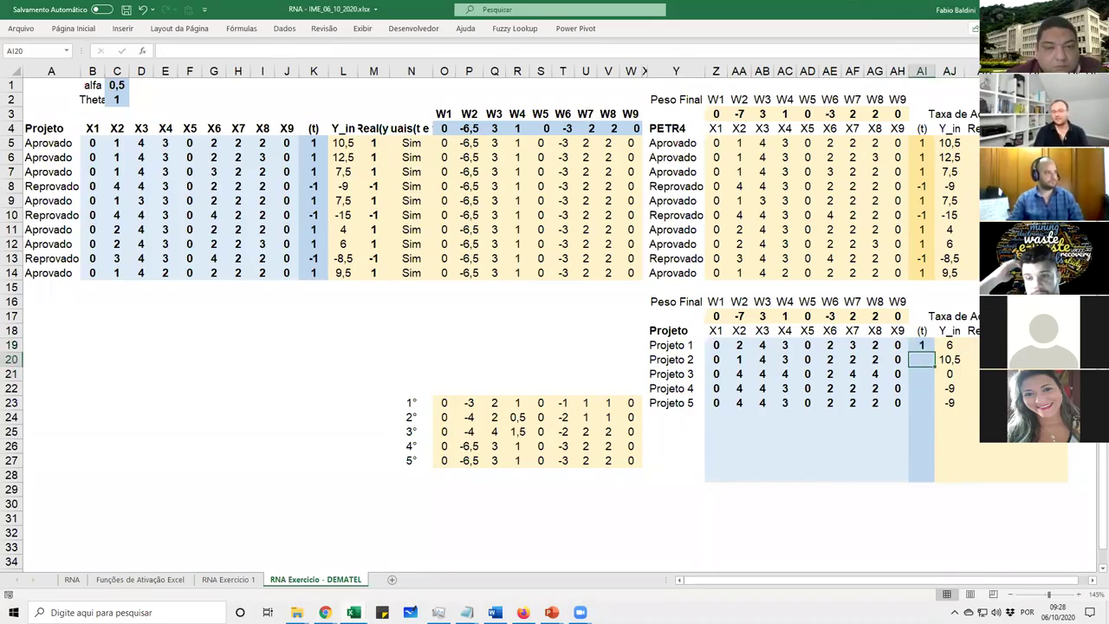
click(924, 346)
drag(924, 351, 924, 362)
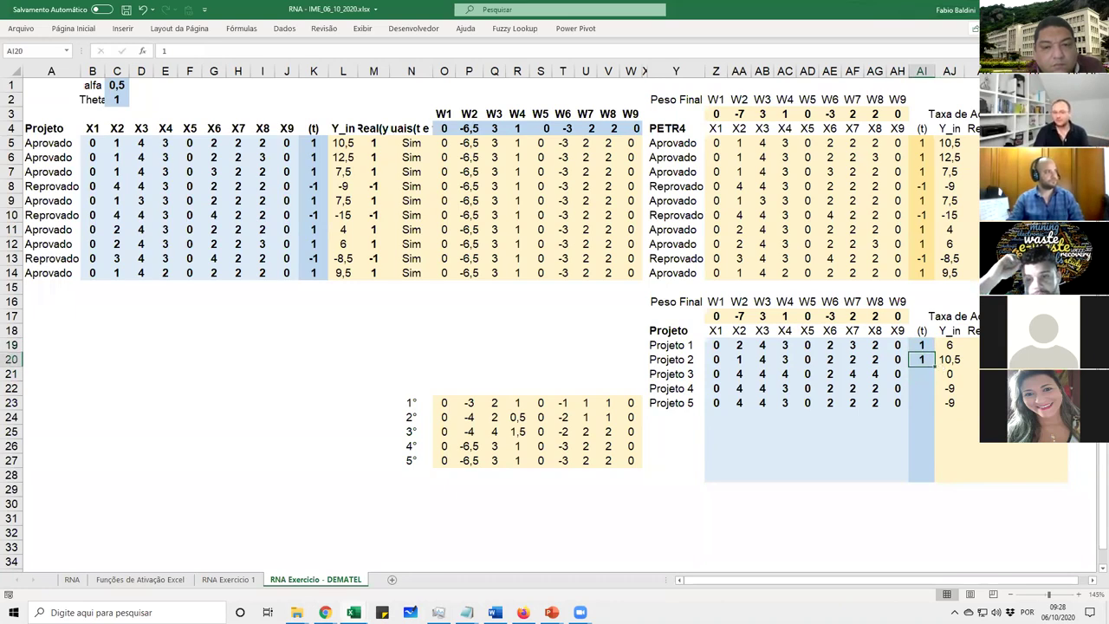
text(-1)
key(Return)
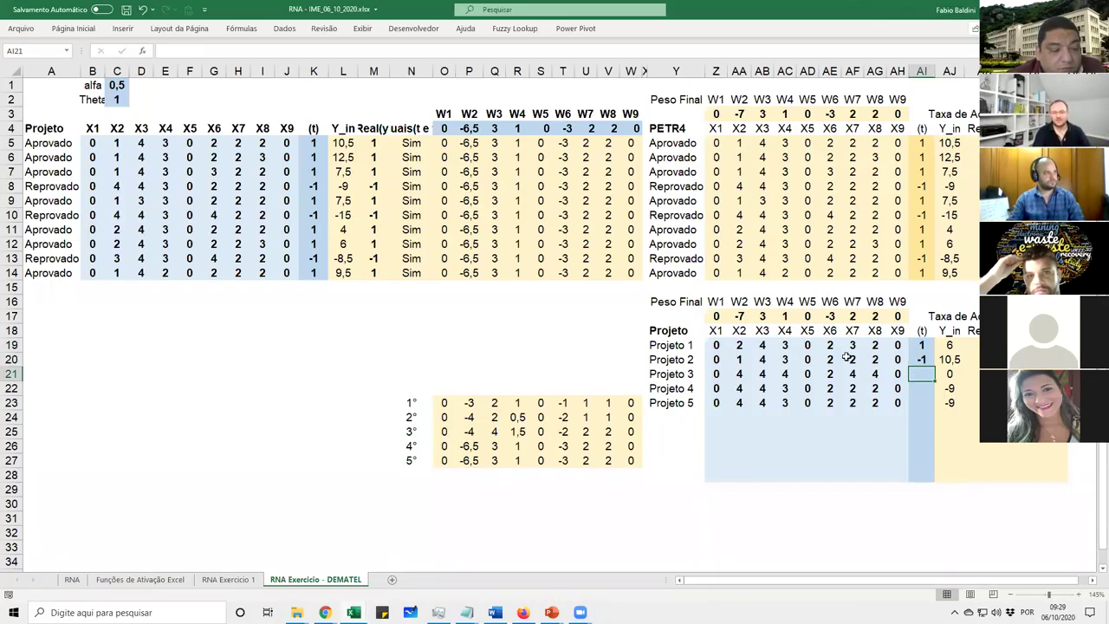
click(974, 358)
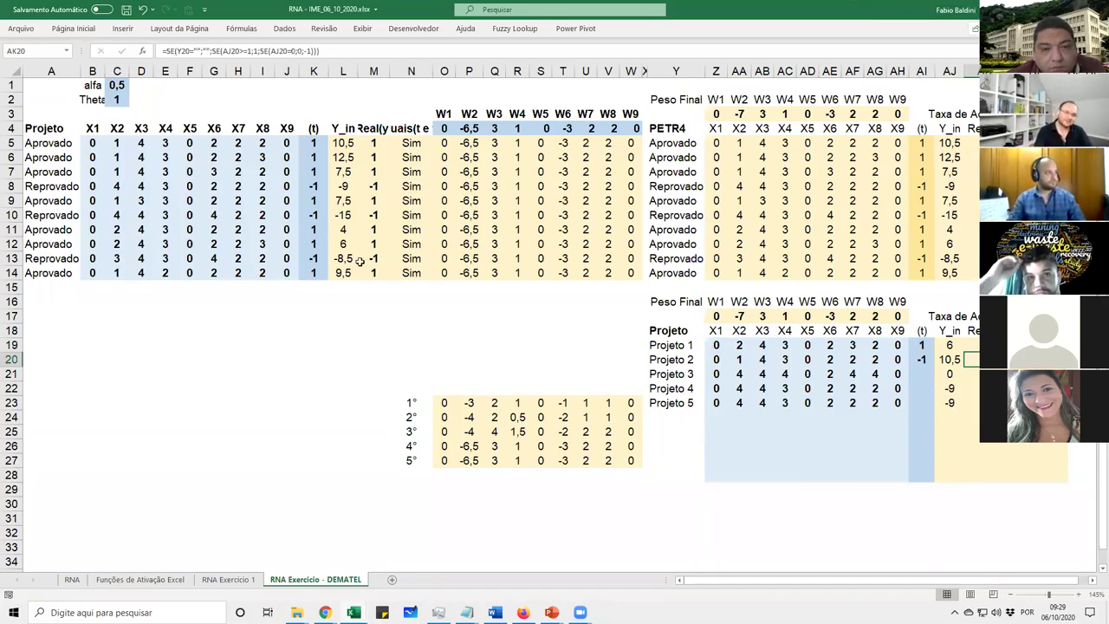
Copy Projeto 2's row with its inputs and target (Y20:AI20) into row 15 of the training table
drag(715, 359, 936, 364)
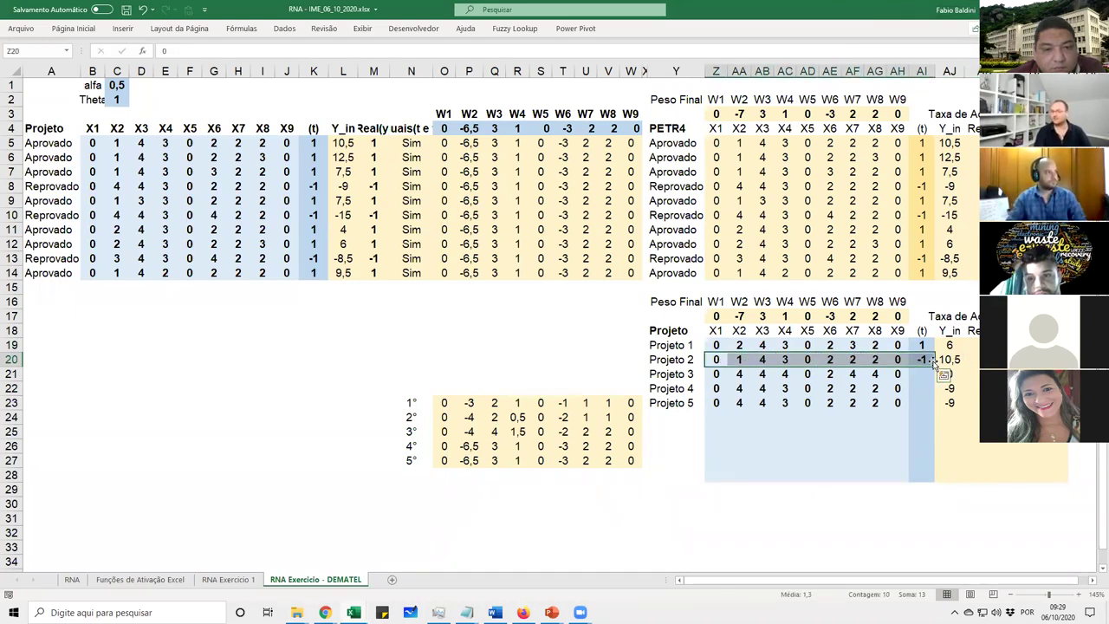
drag(658, 361, 923, 360)
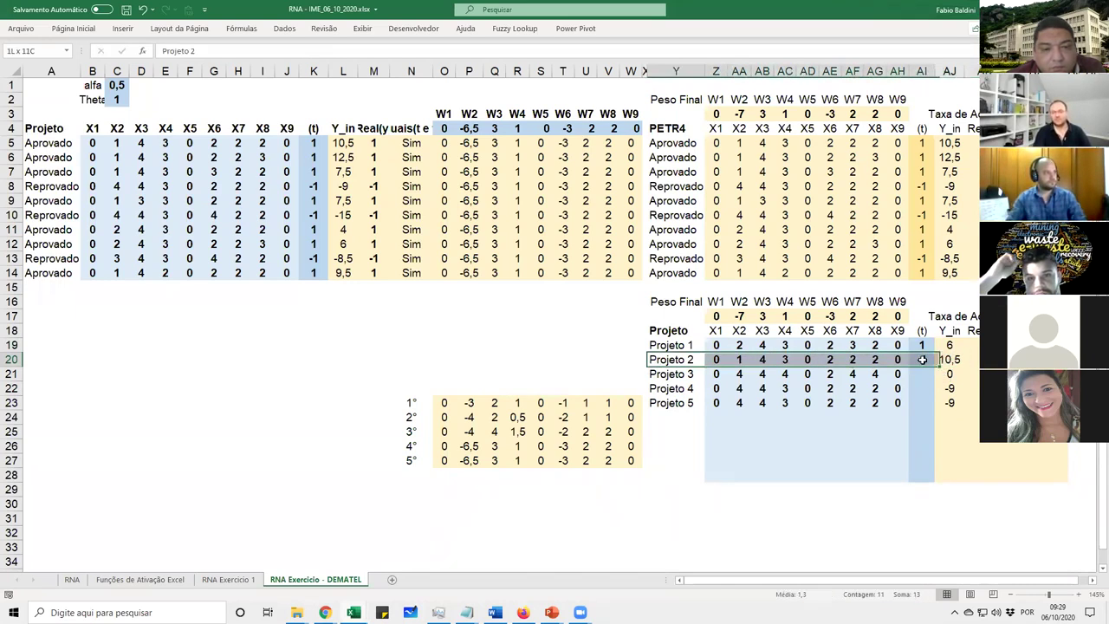
key(ctrl+c)
click(47, 274)
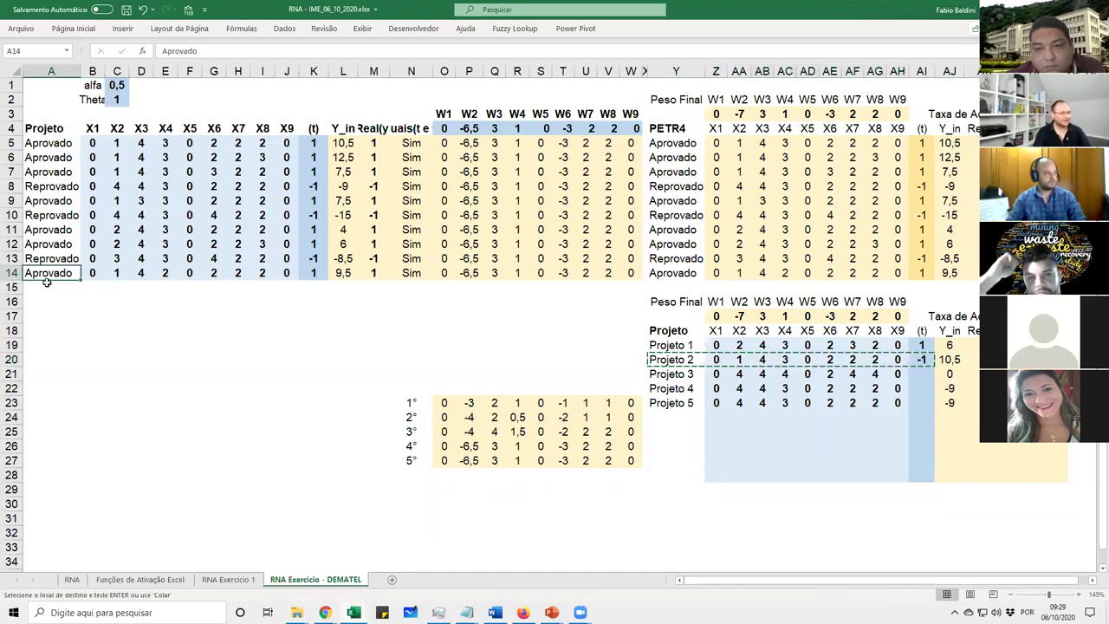
click(47, 283)
key(ctrl+v)
Review the training targets in K5:K15, the Y_in formula in L14, and Projeto 2's target and output in row 20
click(309, 288)
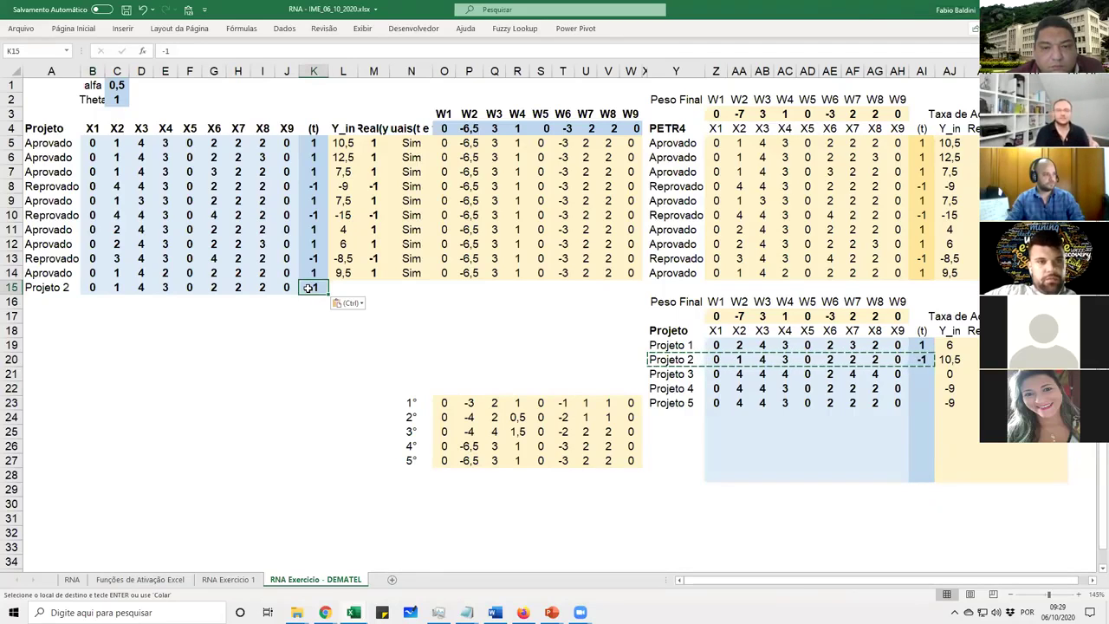
drag(317, 145, 328, 292)
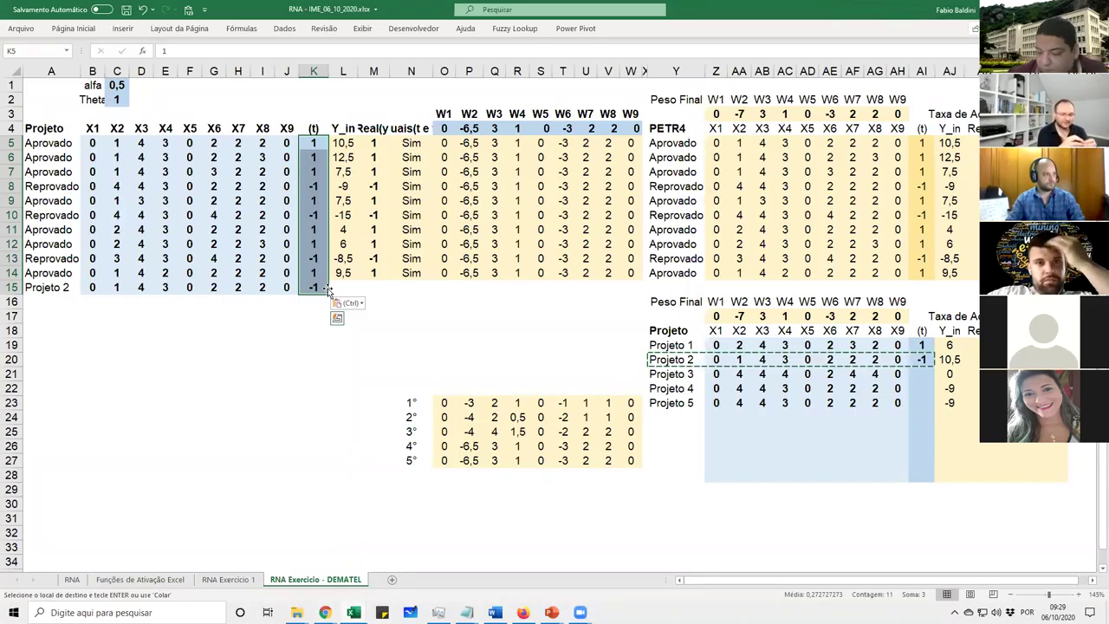
click(924, 360)
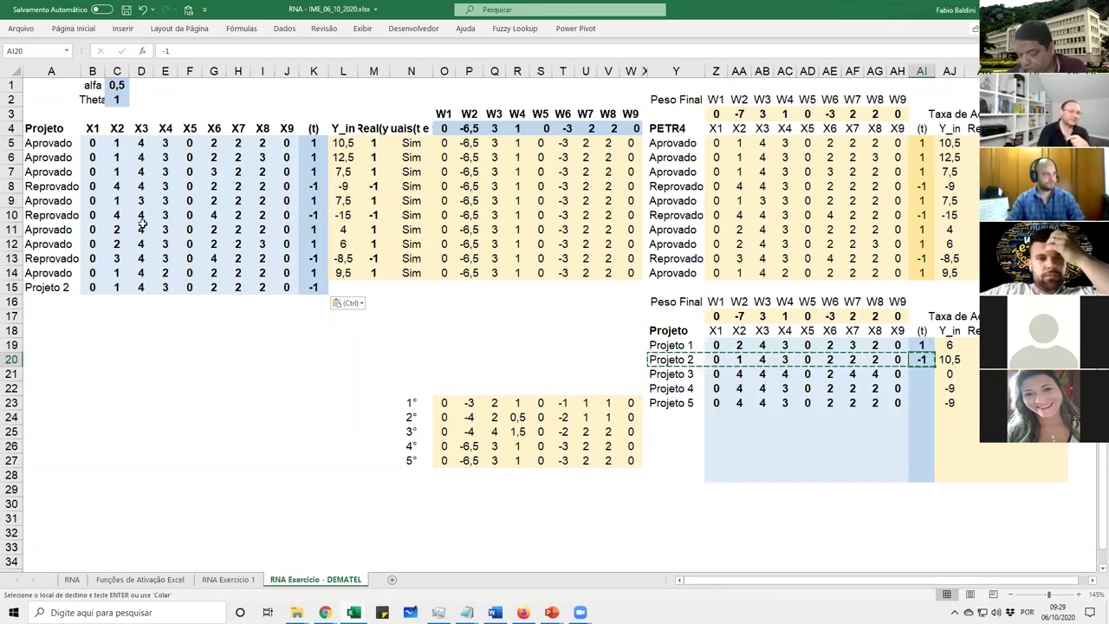
click(61, 286)
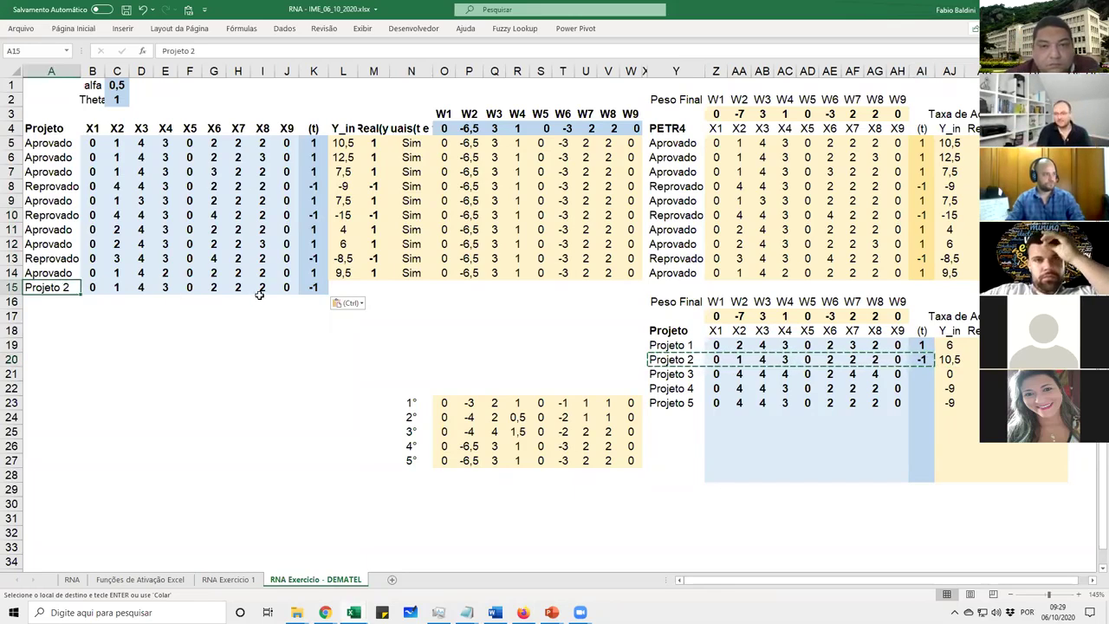
click(346, 272)
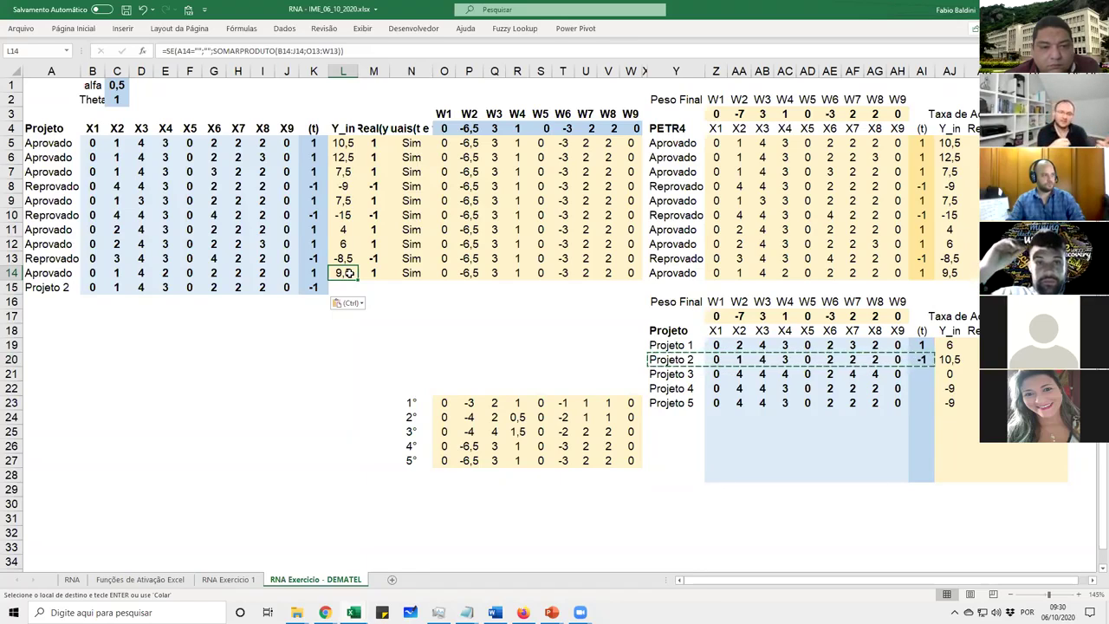
click(921, 358)
click(972, 358)
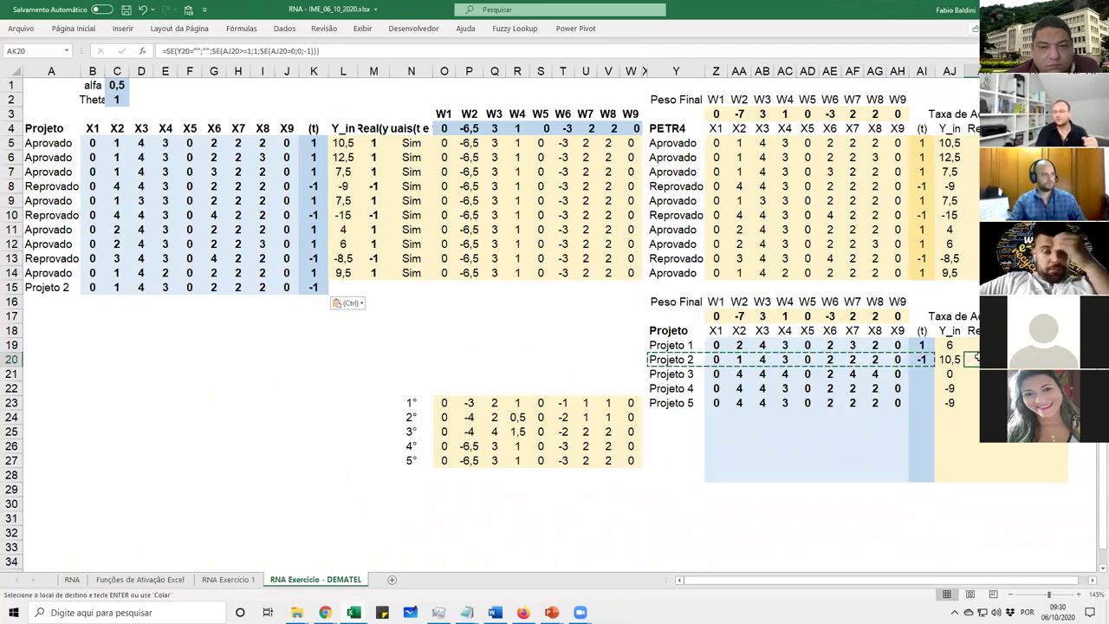
click(932, 361)
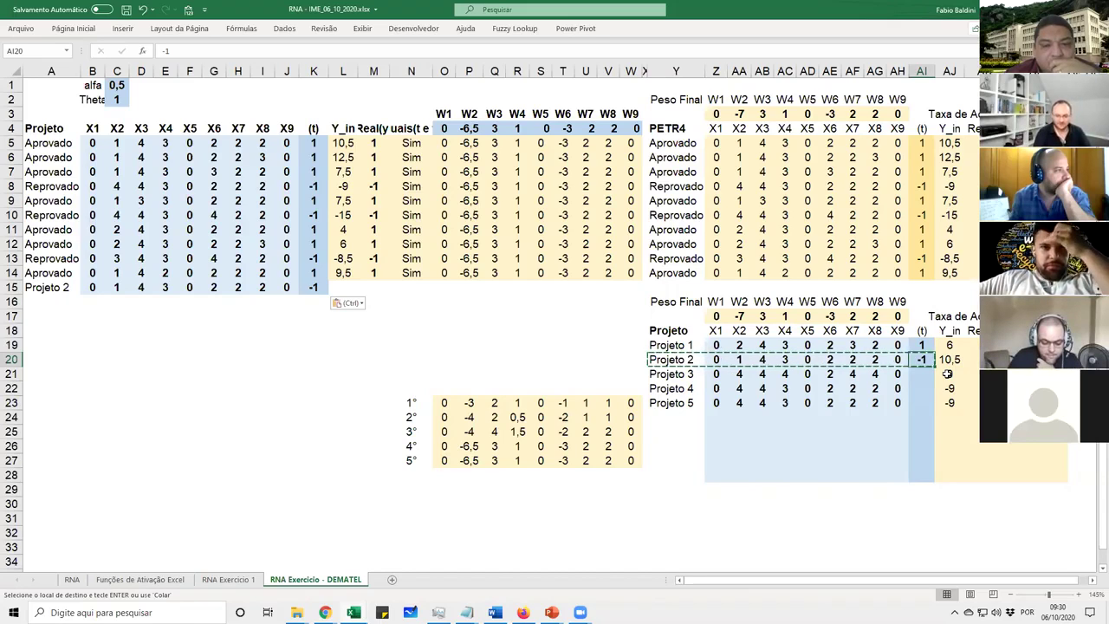
key(Escape)
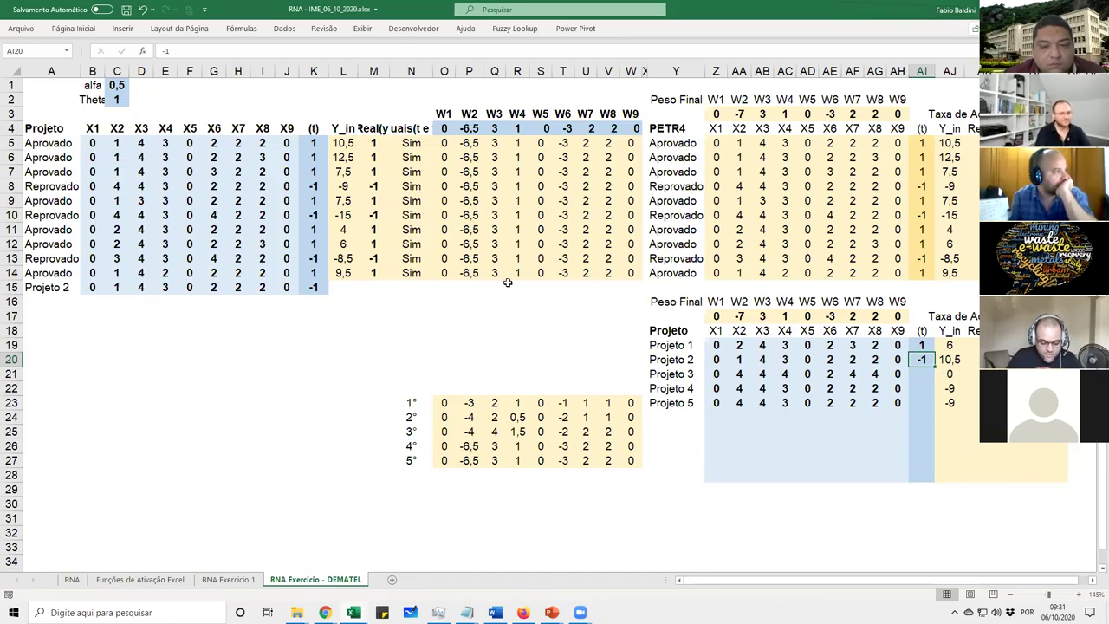
Reset all nine initial weights W1 to W9 in O4:W4 to 0
click(465, 273)
click(468, 129)
key(Right)
key(Right)
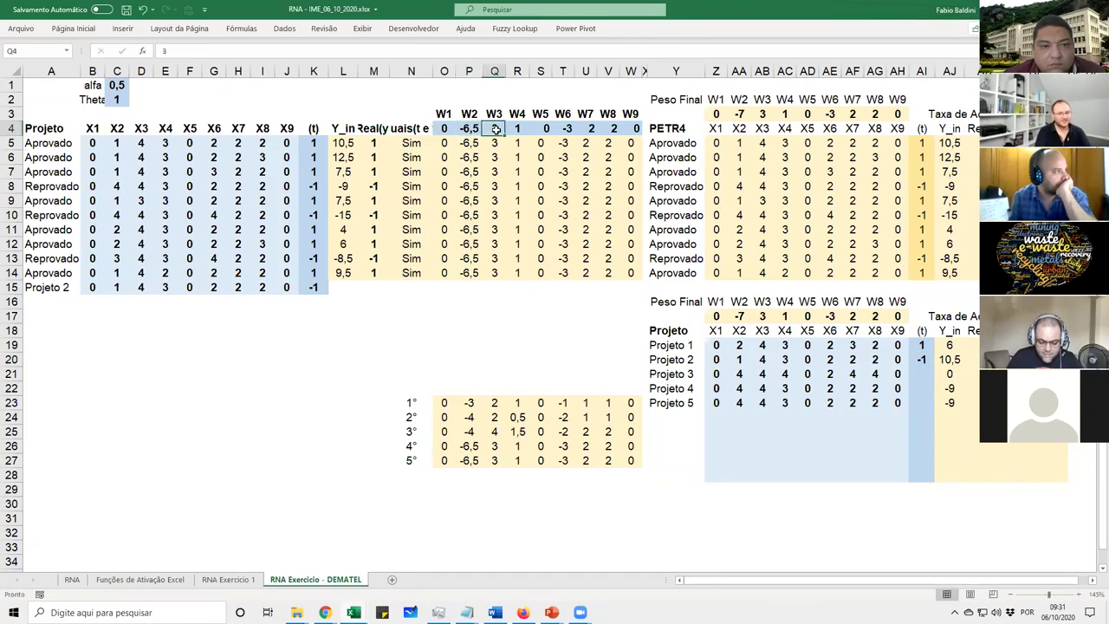
click(449, 128)
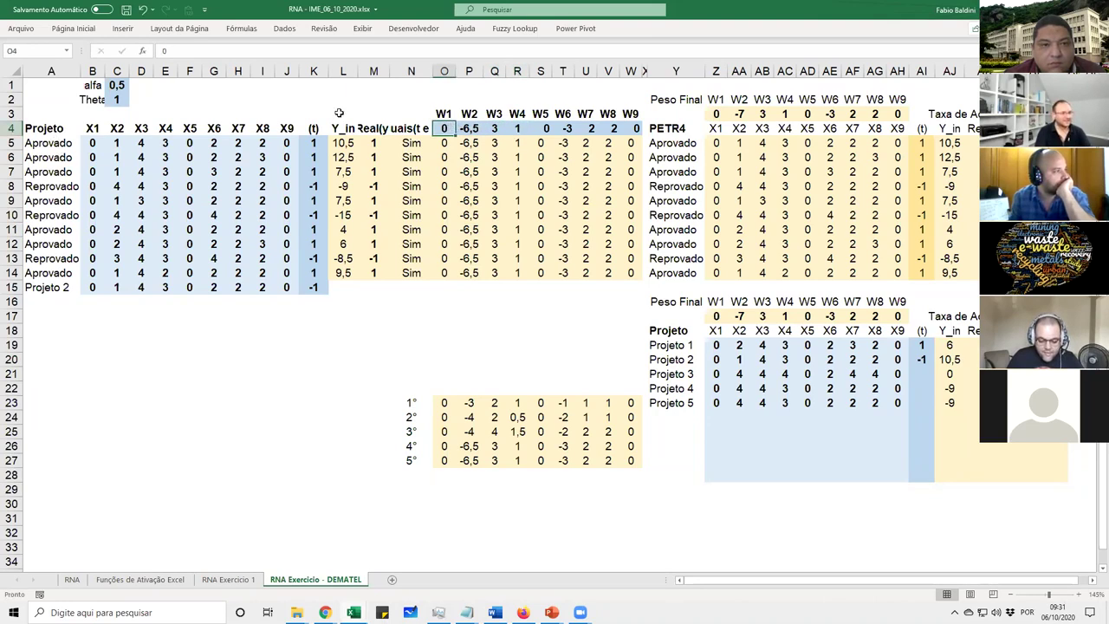
drag(450, 127, 641, 130)
text(0)
key(ctrl+Return)
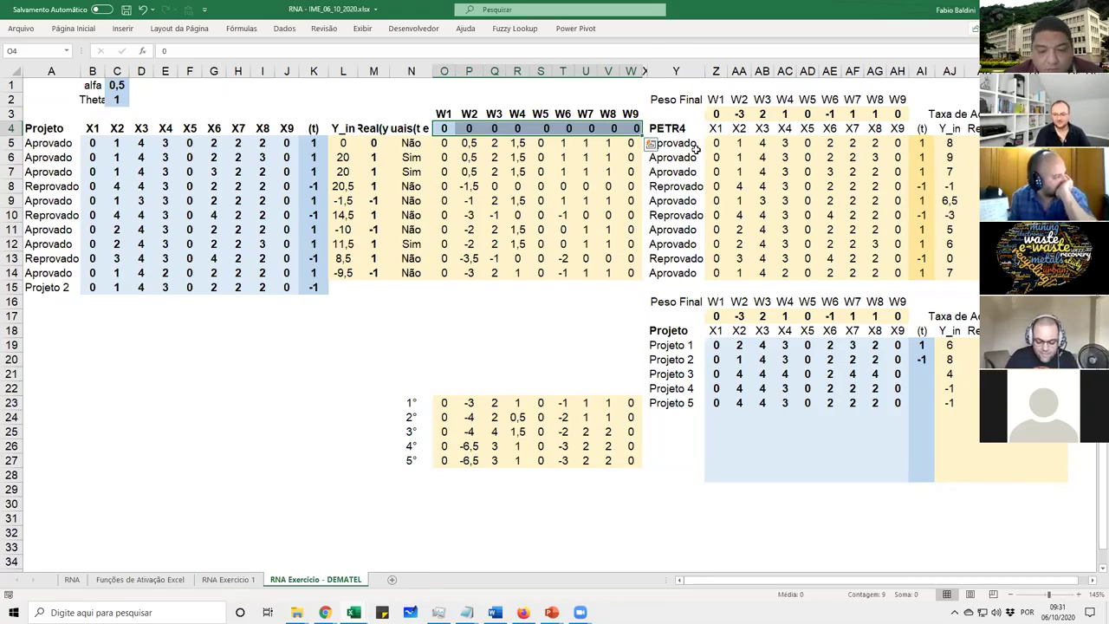
Inspect the target comparison formula in N5 and the weight update formula in O6
click(430, 147)
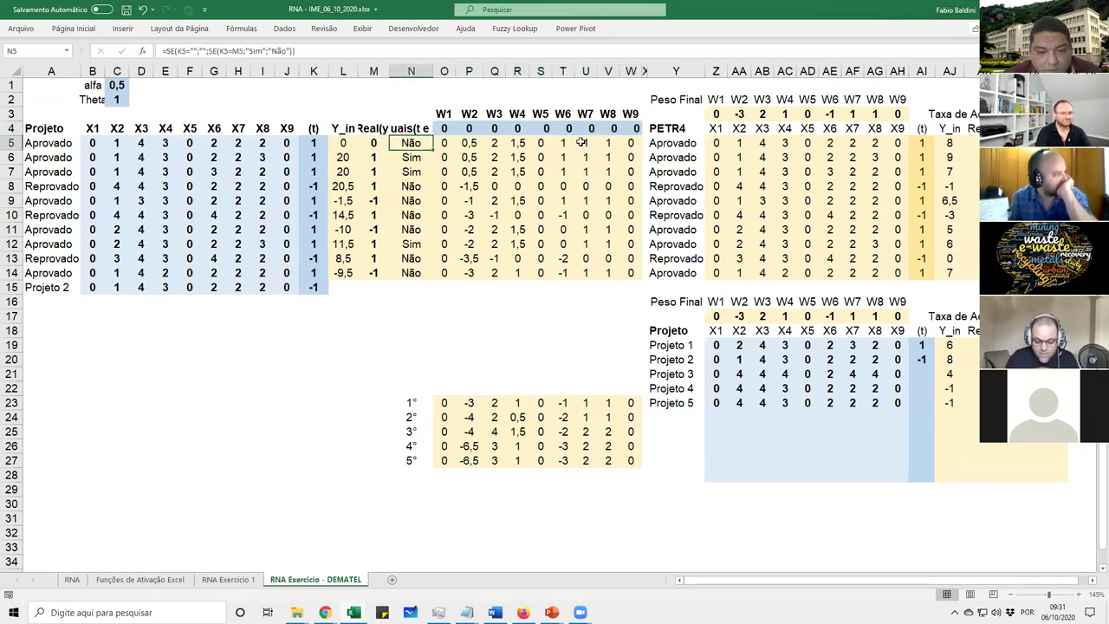
click(444, 157)
double_click(444, 157)
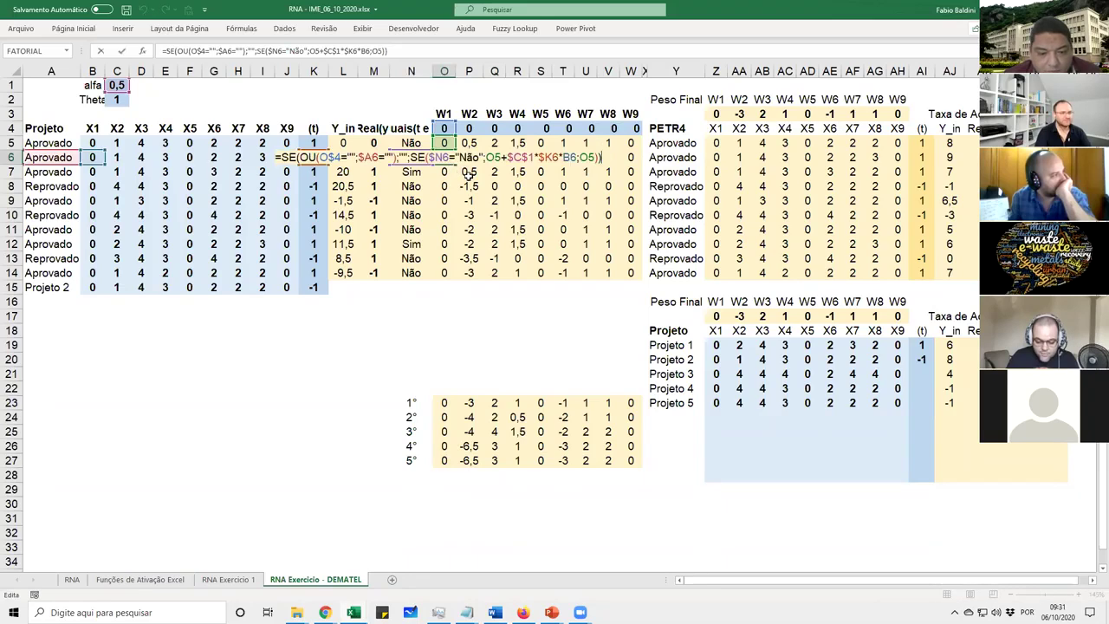
key(Escape)
key(F2)
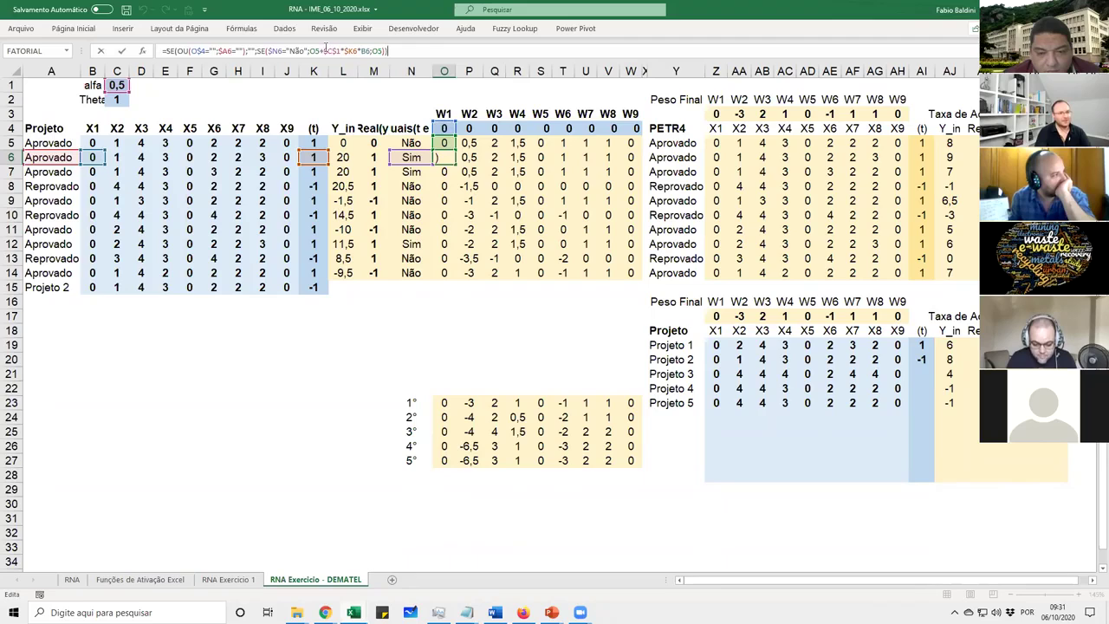
key(Escape)
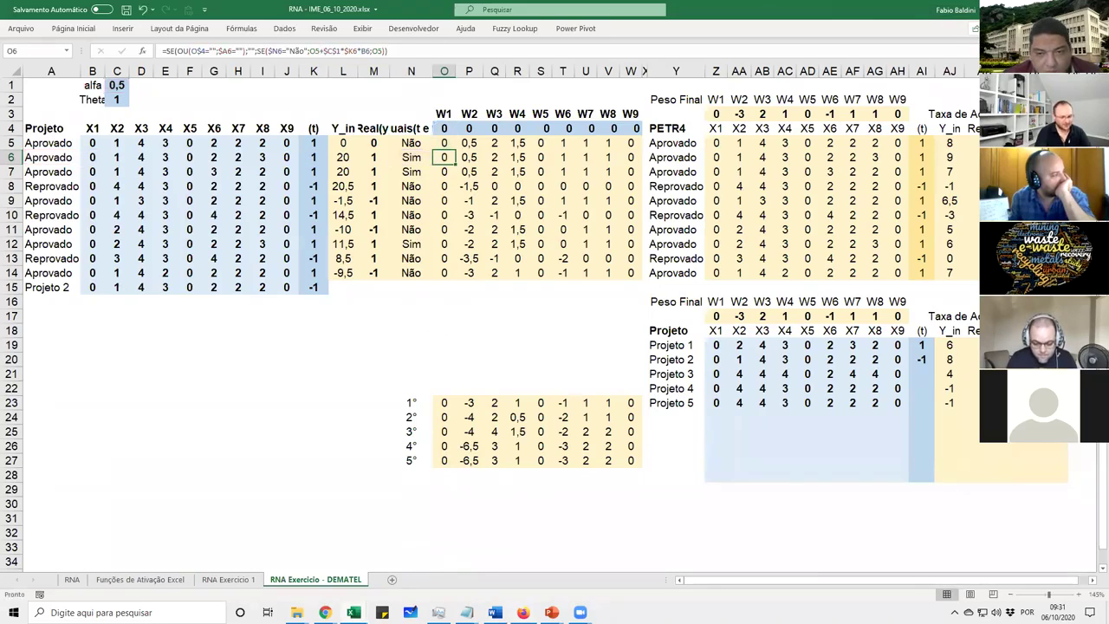
Switch to the PowerPoint slide show and go back to slide 35, the 1° Passo of backpropagation
mouse_move(551, 613)
click(589, 568)
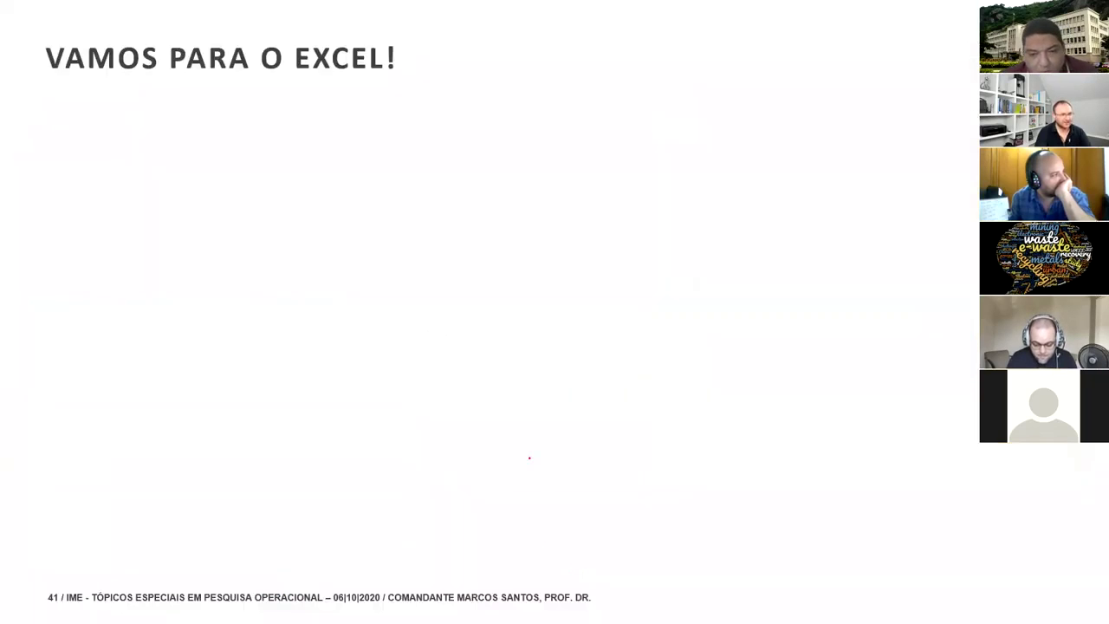
key(Left)
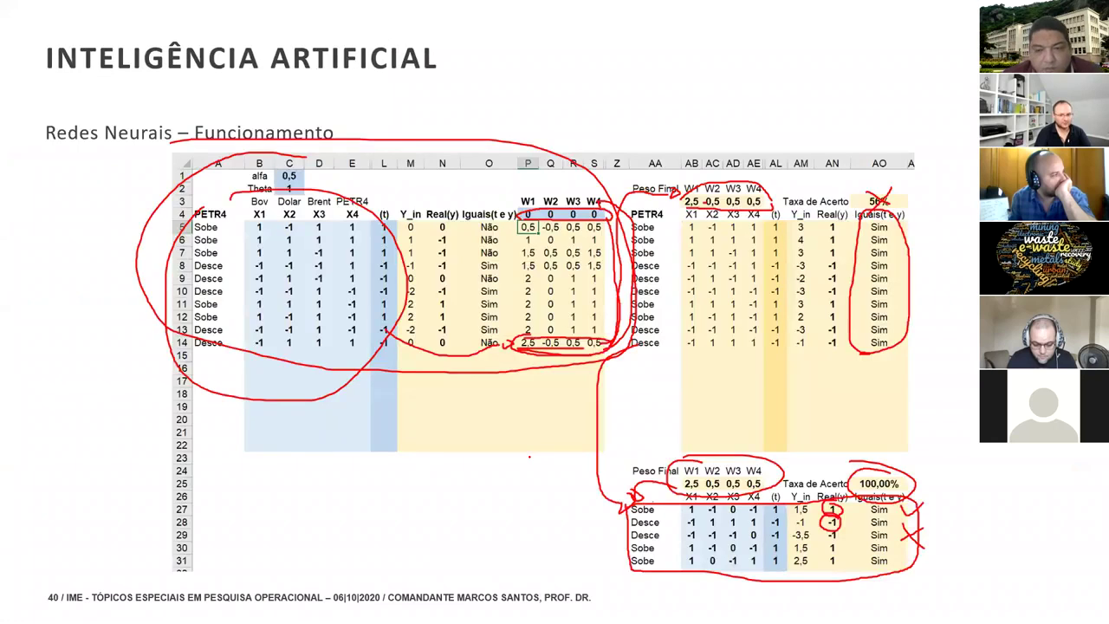
key(Left)
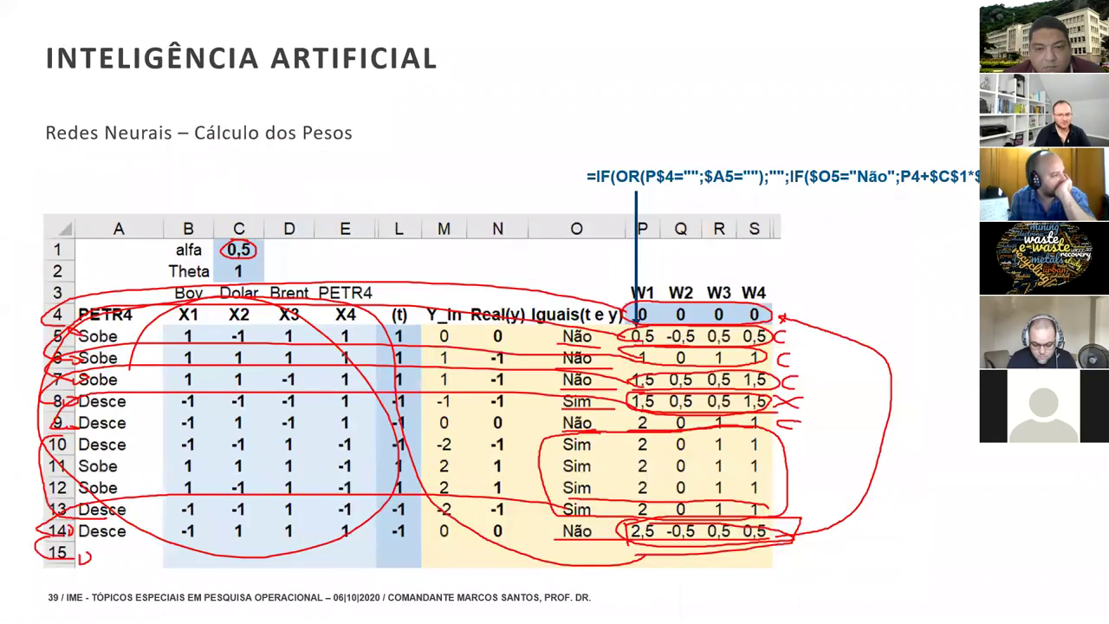
key(Left)
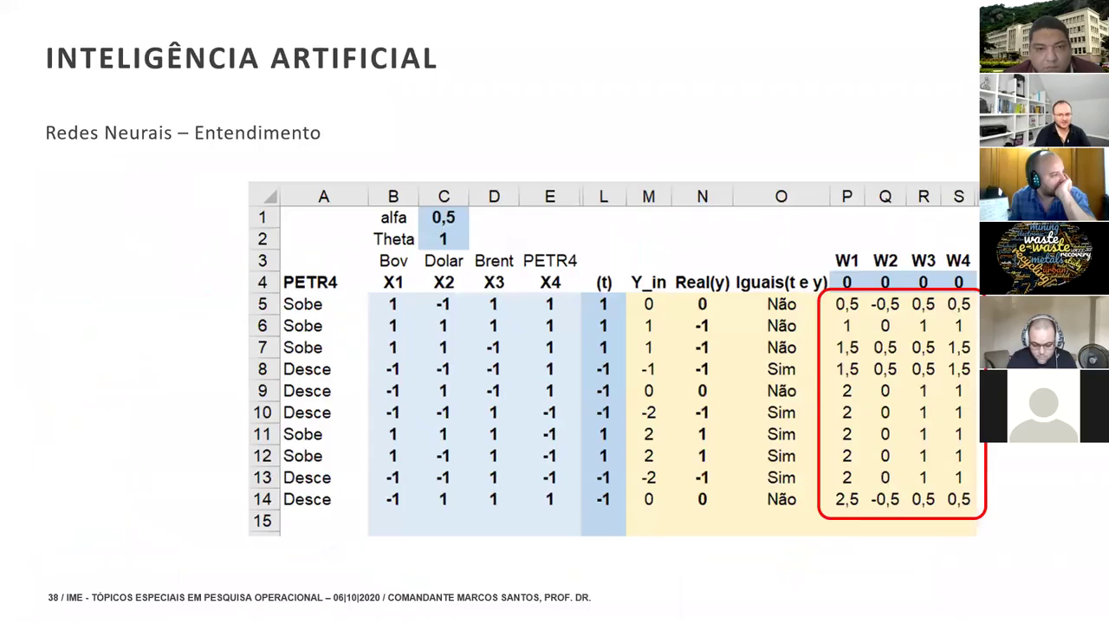
key(Left)
key(Left)
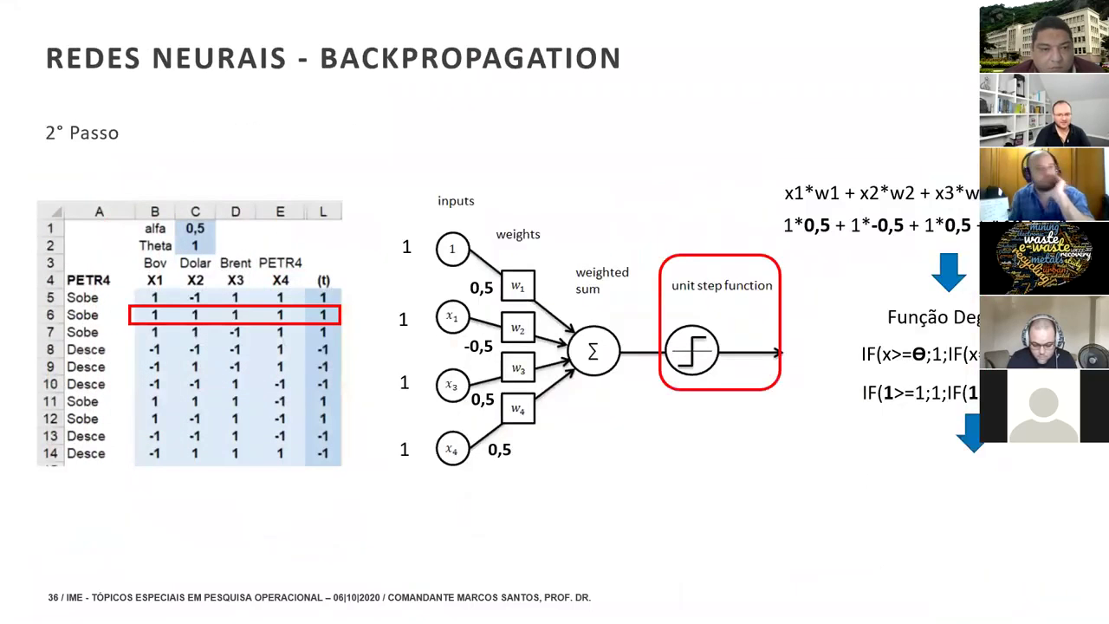
key(Left)
key(Left)
key(Left)
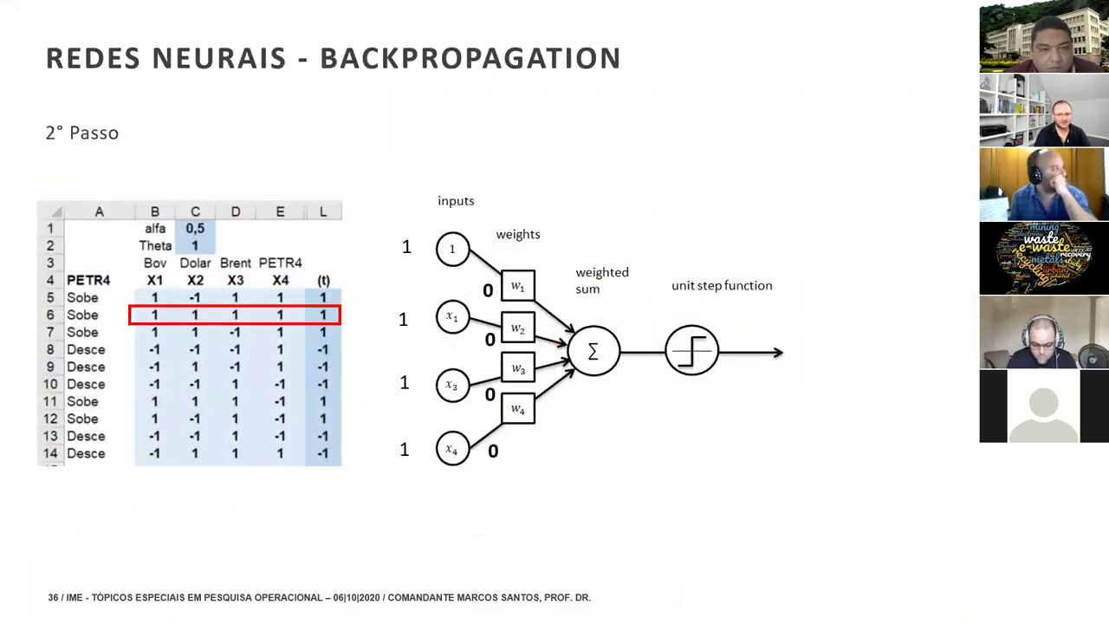
key(Left)
key(Left)
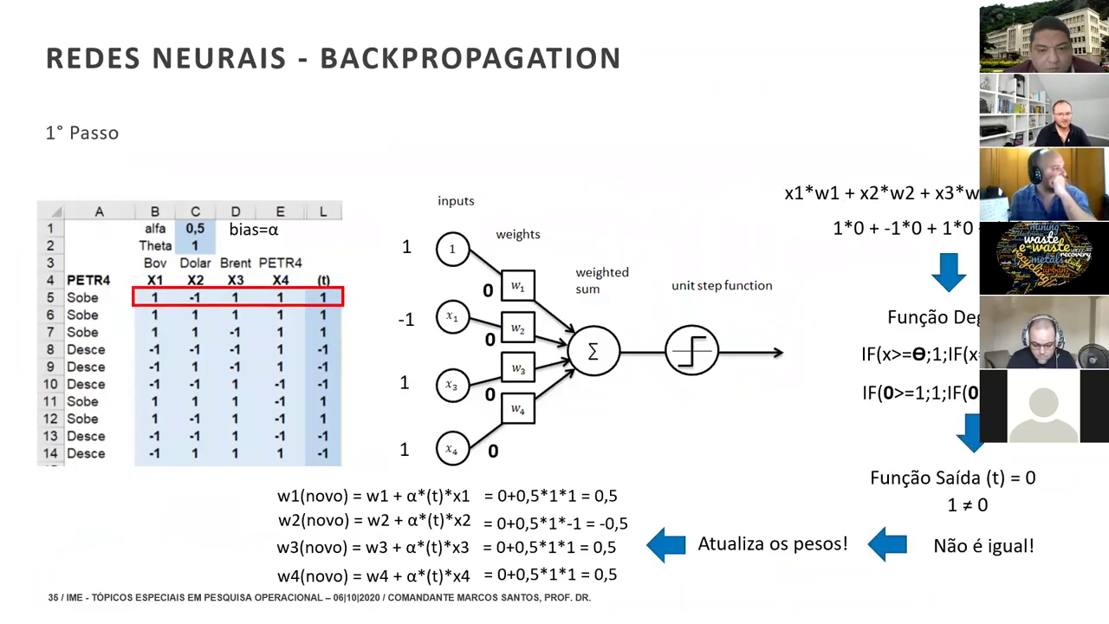
Circle the four weight update equations in red ink and switch back to the Excel workbook
mouse_move(263, 487)
mouse_down()
mouse_move(262, 576)
mouse_move(301, 591)
mouse_move(603, 594)
mouse_move(633, 549)
mouse_move(624, 485)
mouse_move(402, 471)
mouse_move(263, 483)
mouse_up()
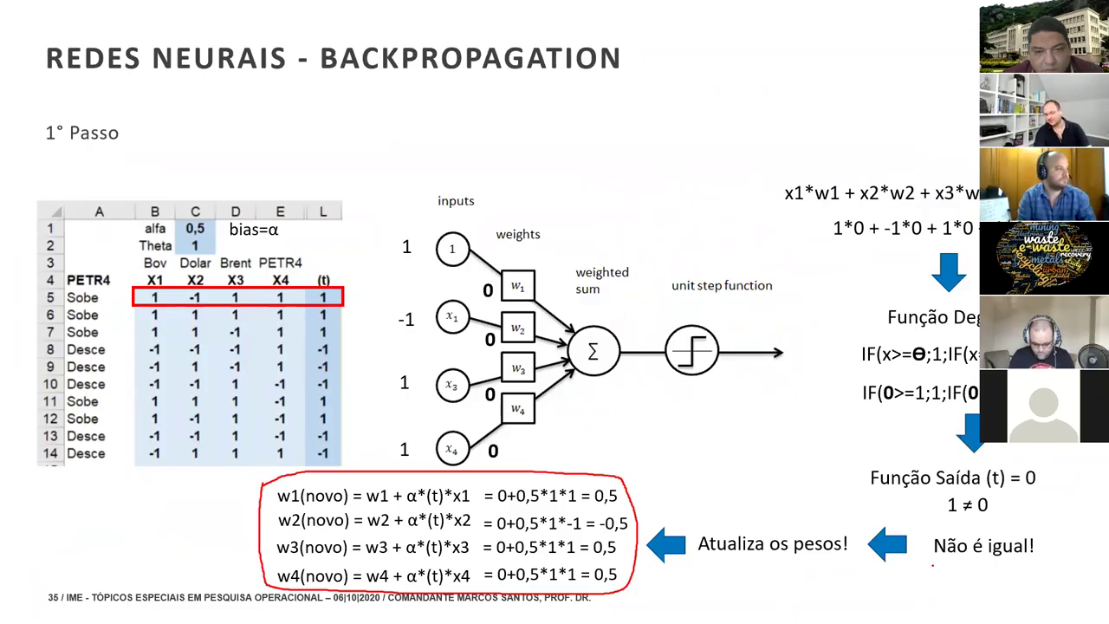
key(alt+Tab)
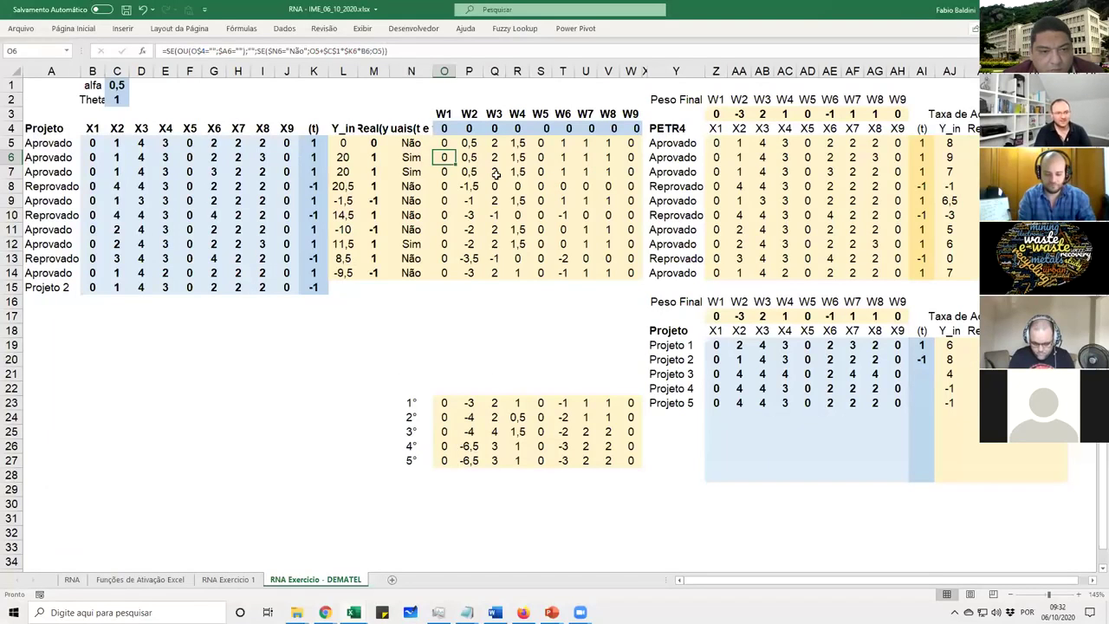
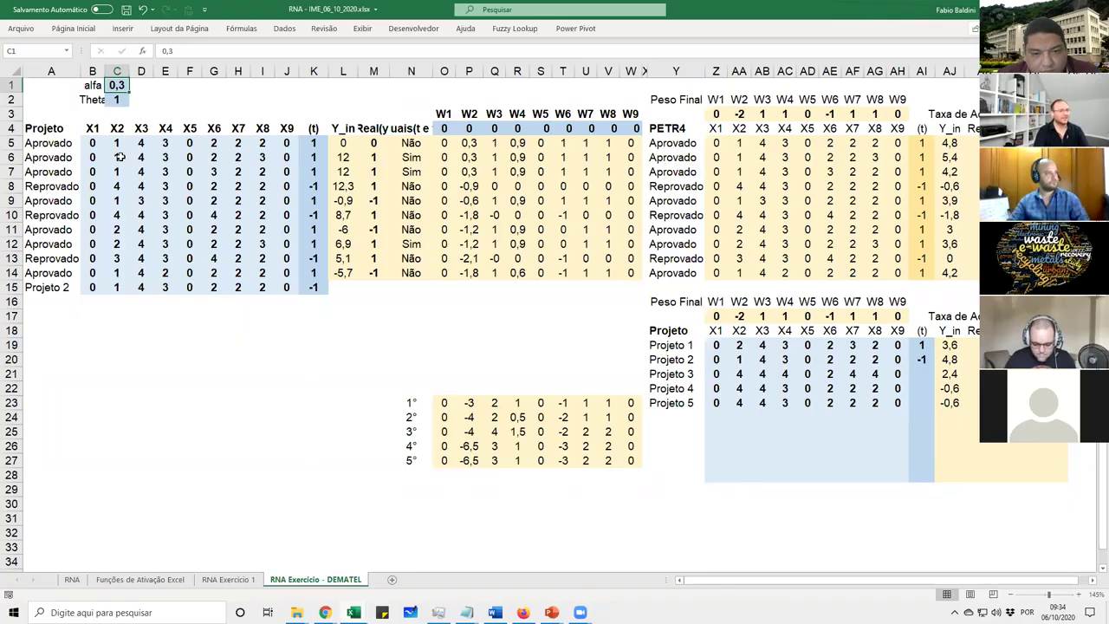
Highlight the training data range A5:K29 and the alfa value in C1
click(53, 144)
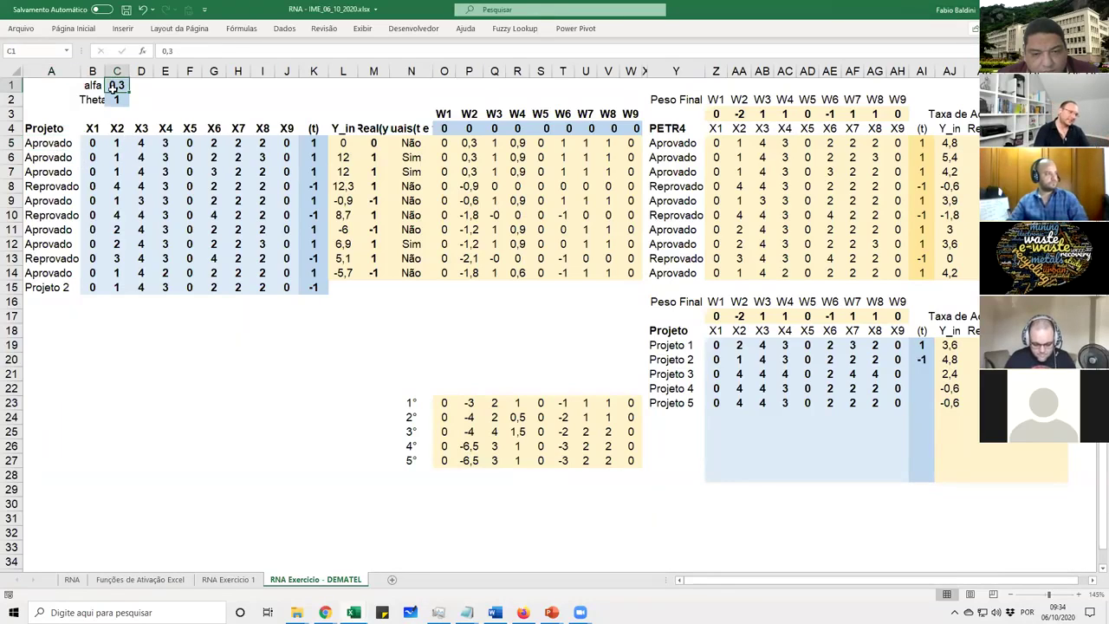
drag(52, 145, 314, 495)
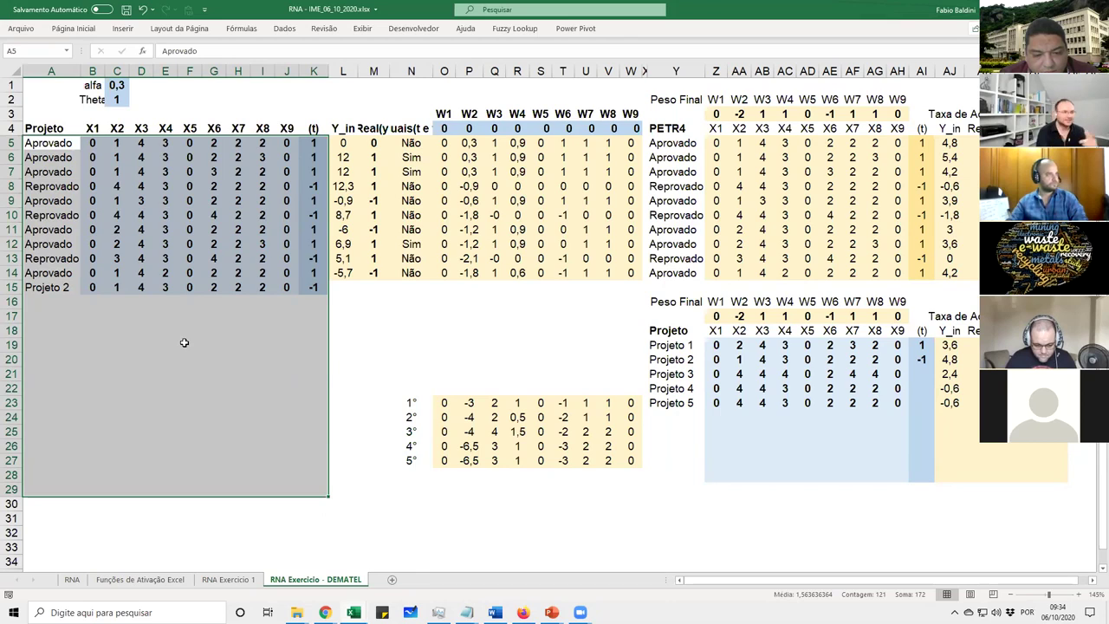
click(116, 85)
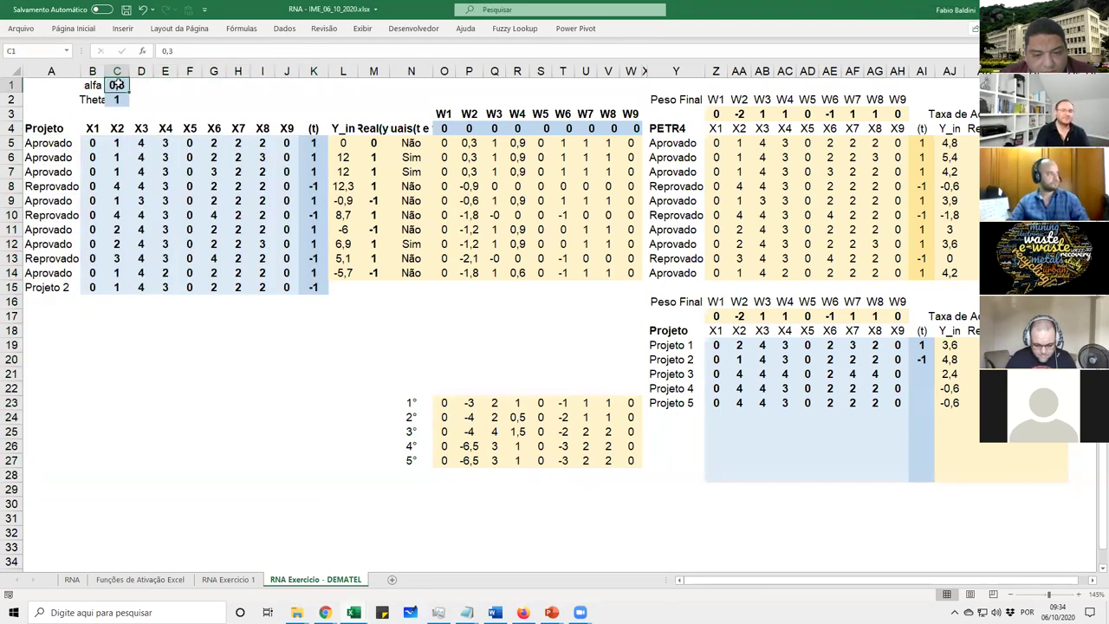
Inspect the test accuracy formula in AL17, the alfa value in C1 and the activation output formula in AK5
click(1032, 316)
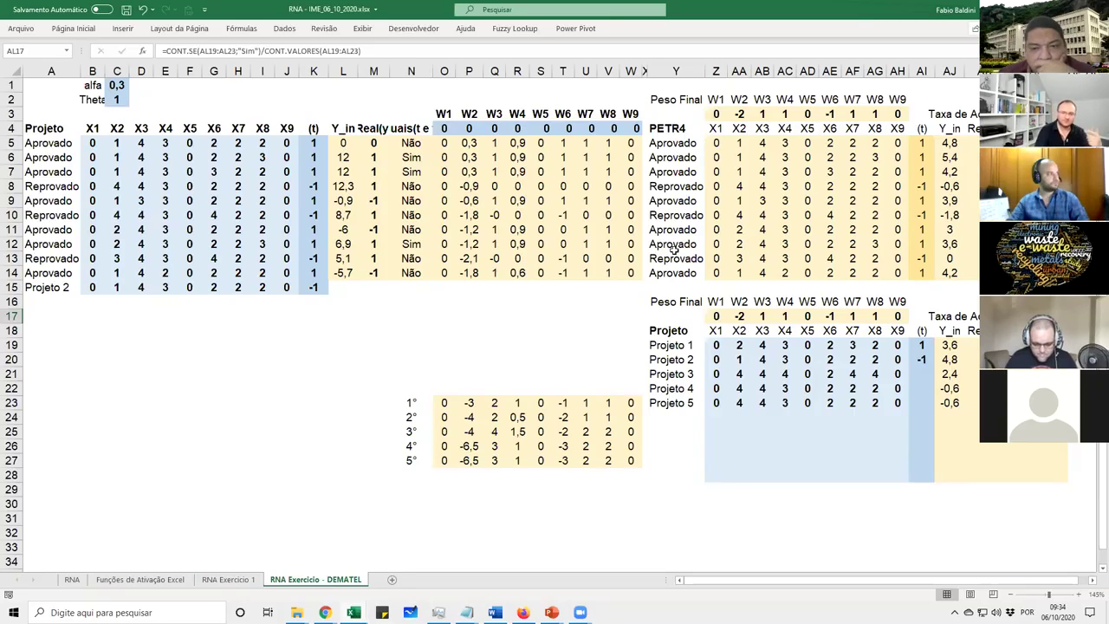
click(118, 85)
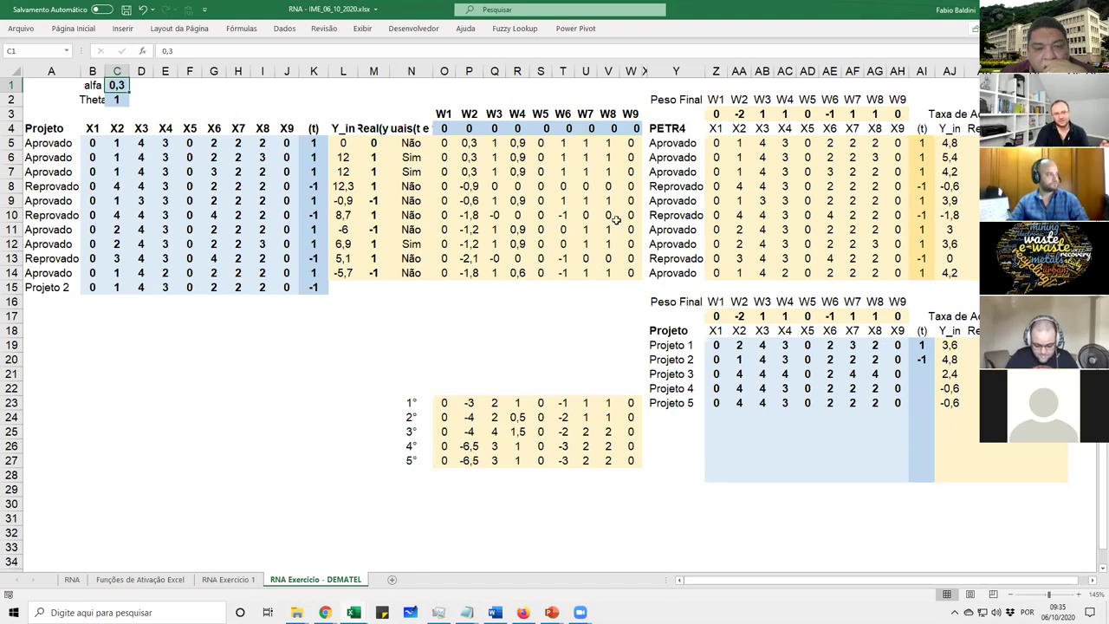
click(1023, 316)
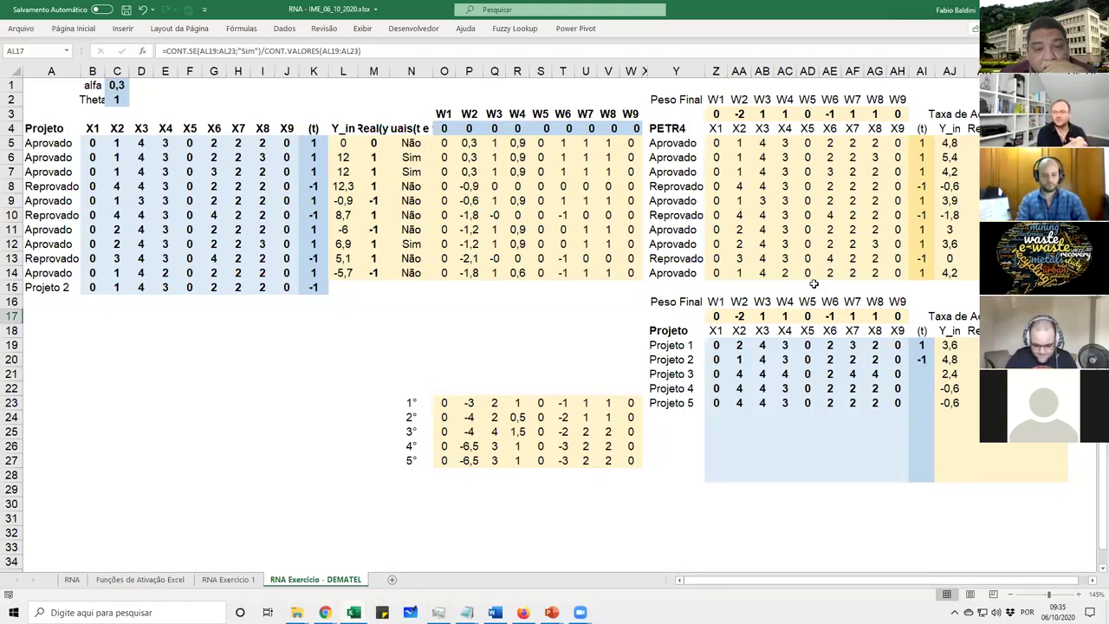
double_click(922, 143)
key(Tab)
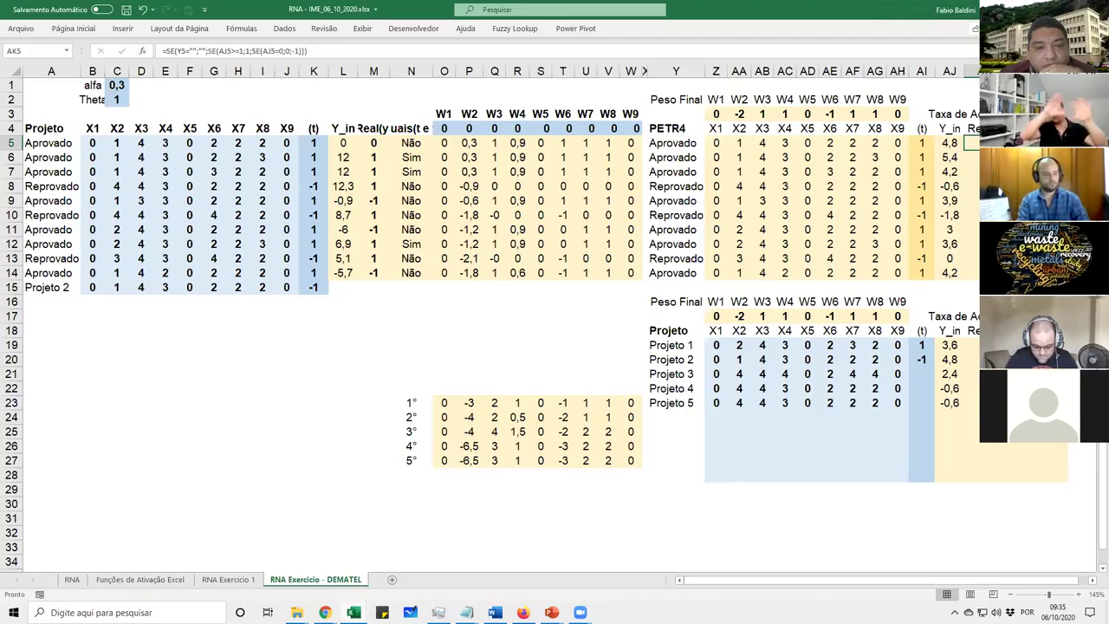
double_click(982, 144)
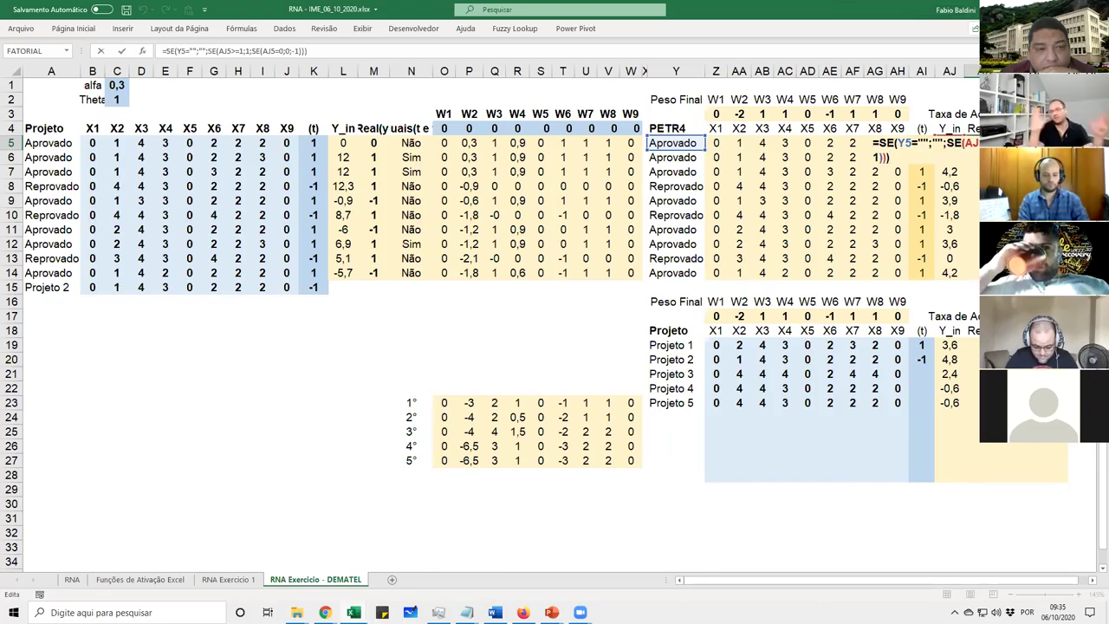
key(Escape)
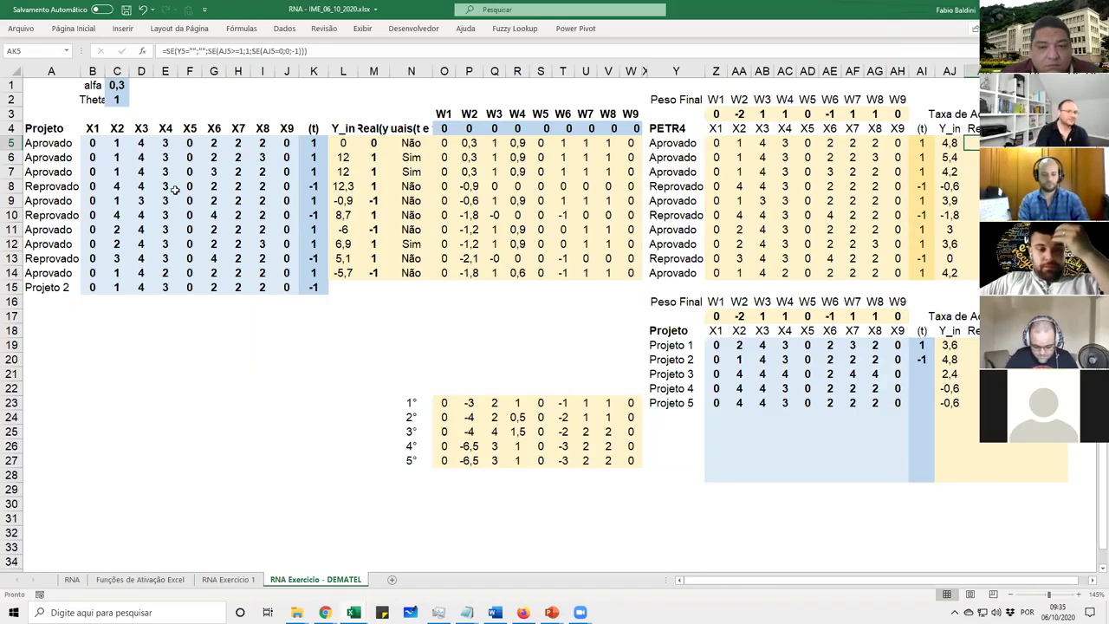
Set alfa in C1 to 0,5 and check the activation output formula in AK5
click(122, 87)
text(,5)
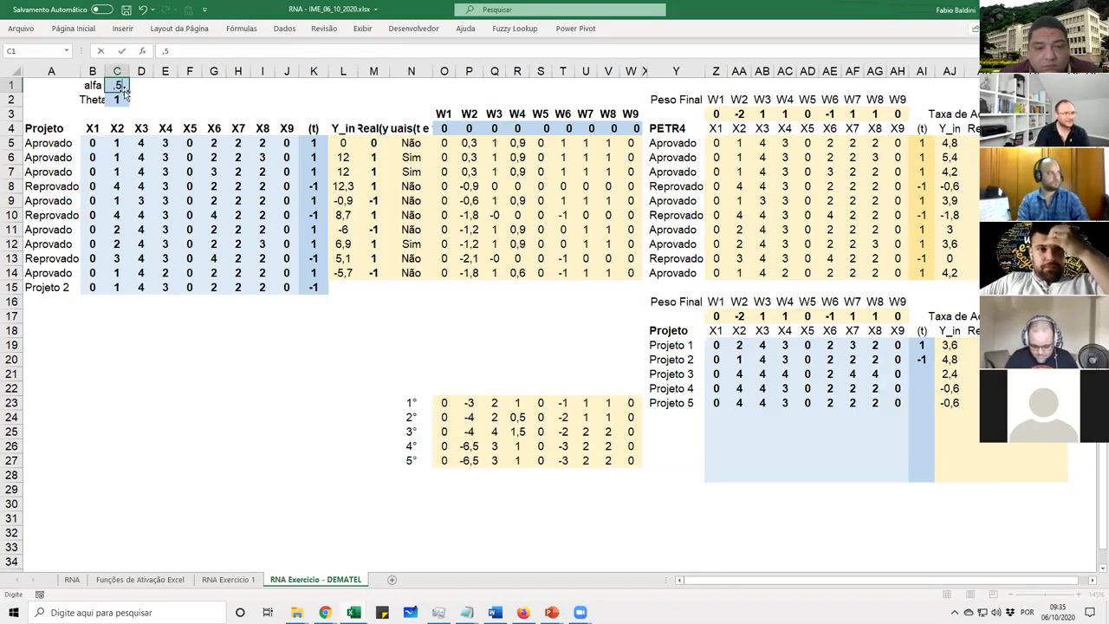
key(Return)
double_click(969, 141)
key(Escape)
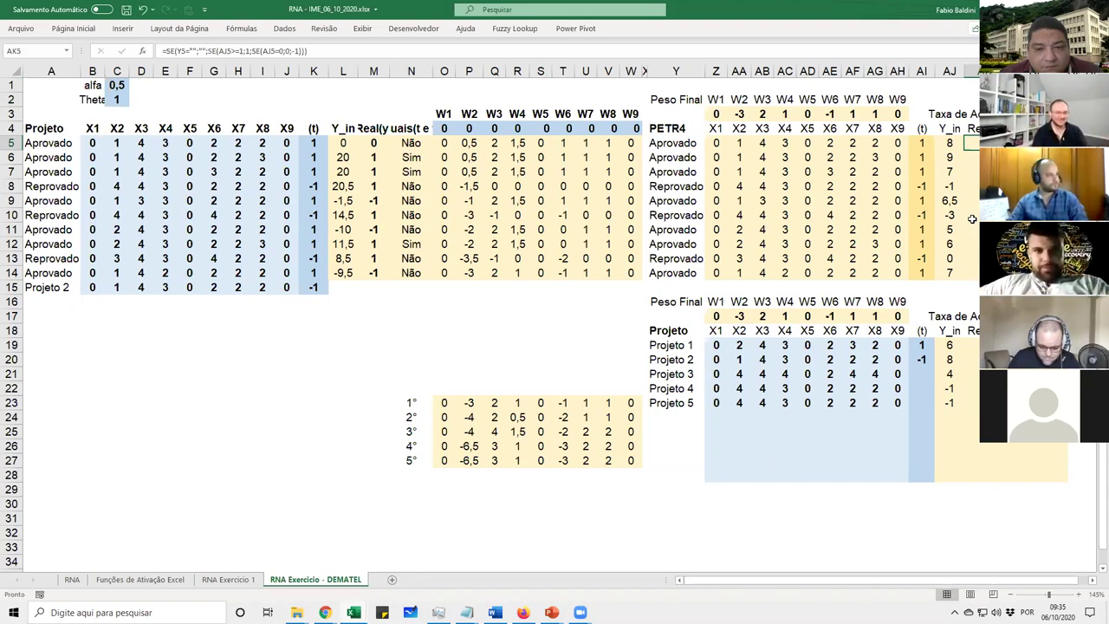
Highlight the training targets in K5:K14 and examine the Y_in values in column L
click(476, 291)
click(444, 287)
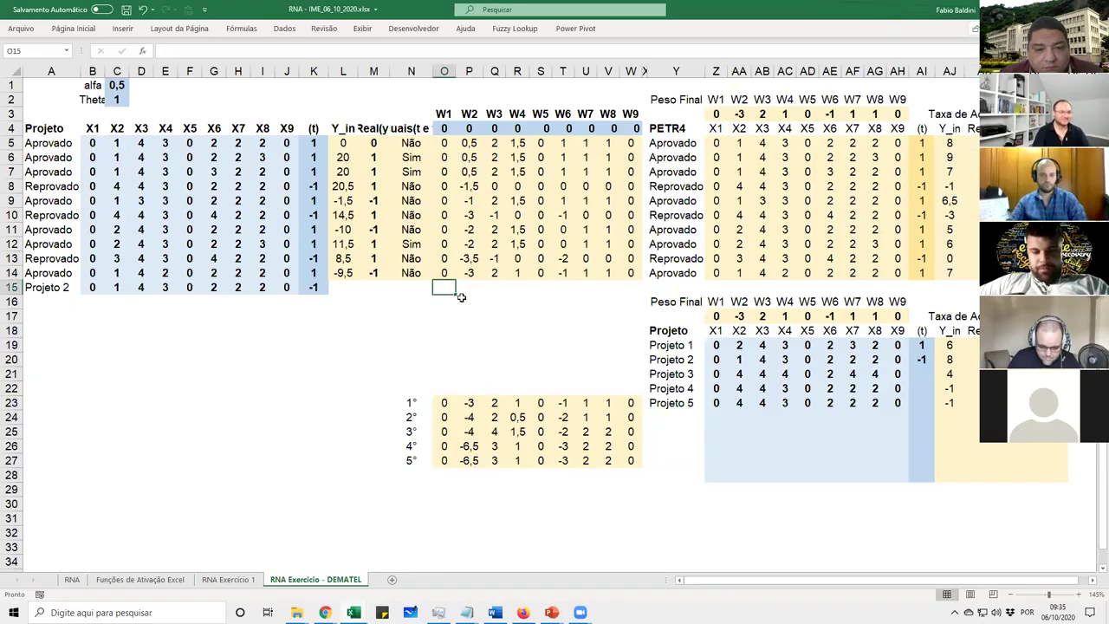
click(313, 74)
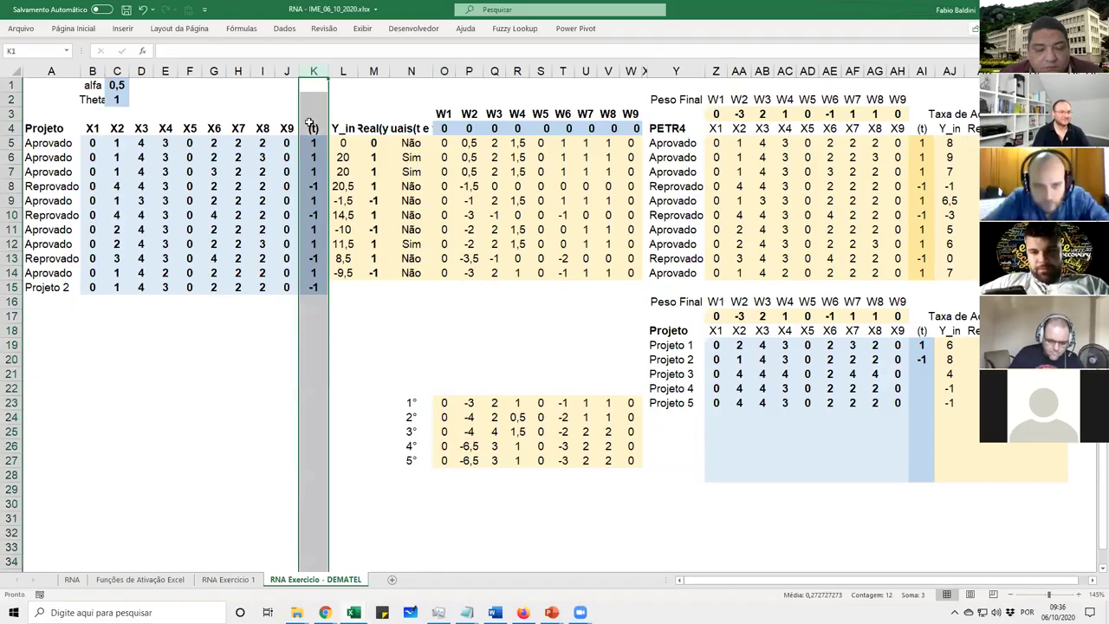
drag(312, 287, 319, 143)
click(313, 143)
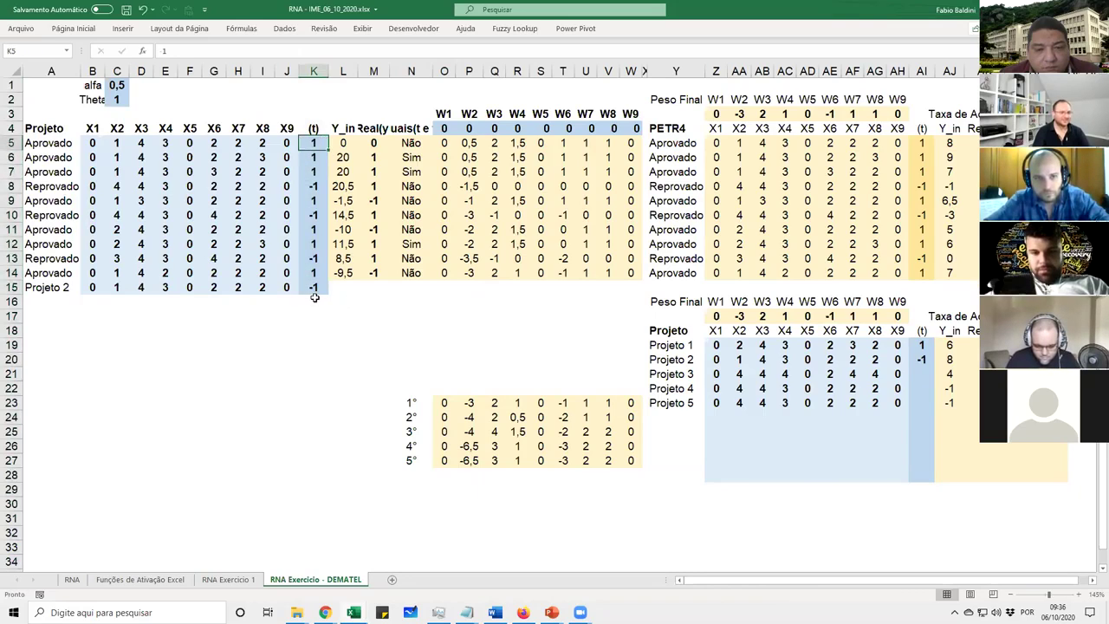
drag(317, 142, 310, 272)
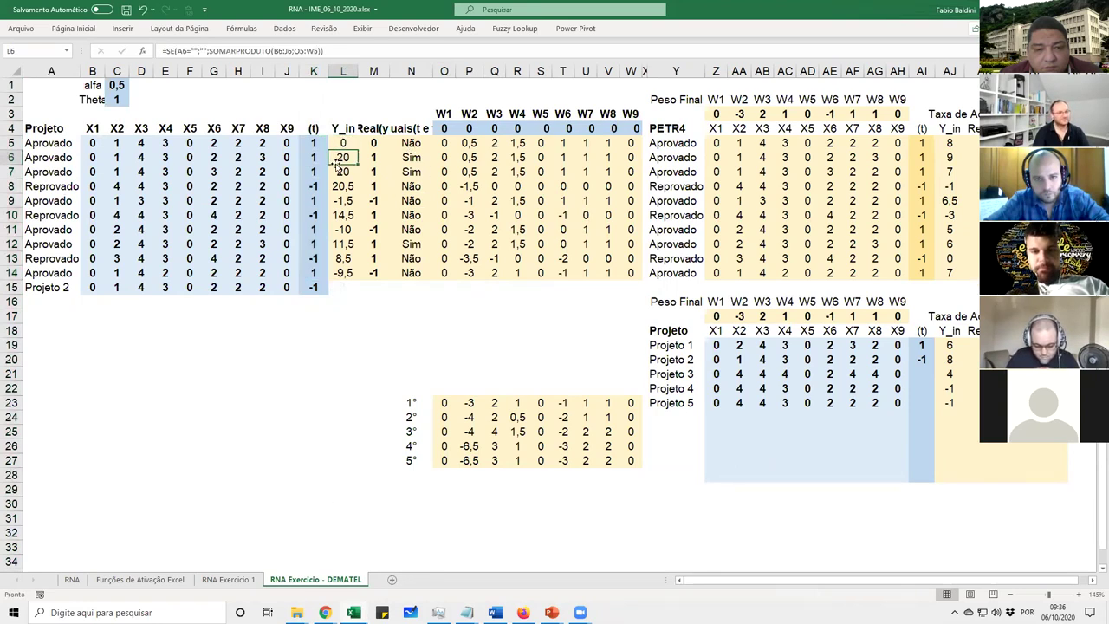
click(340, 229)
Examine the Sim/Não comparison results in N5:N14 of the training table
drag(411, 143, 411, 270)
click(411, 145)
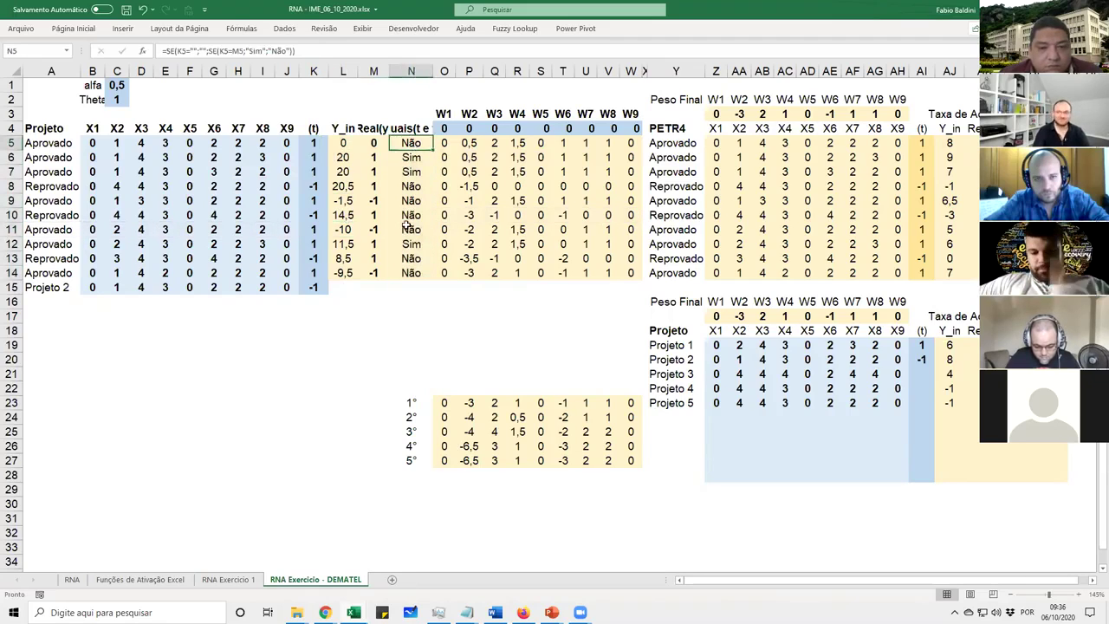
click(412, 157)
click(413, 186)
click(414, 273)
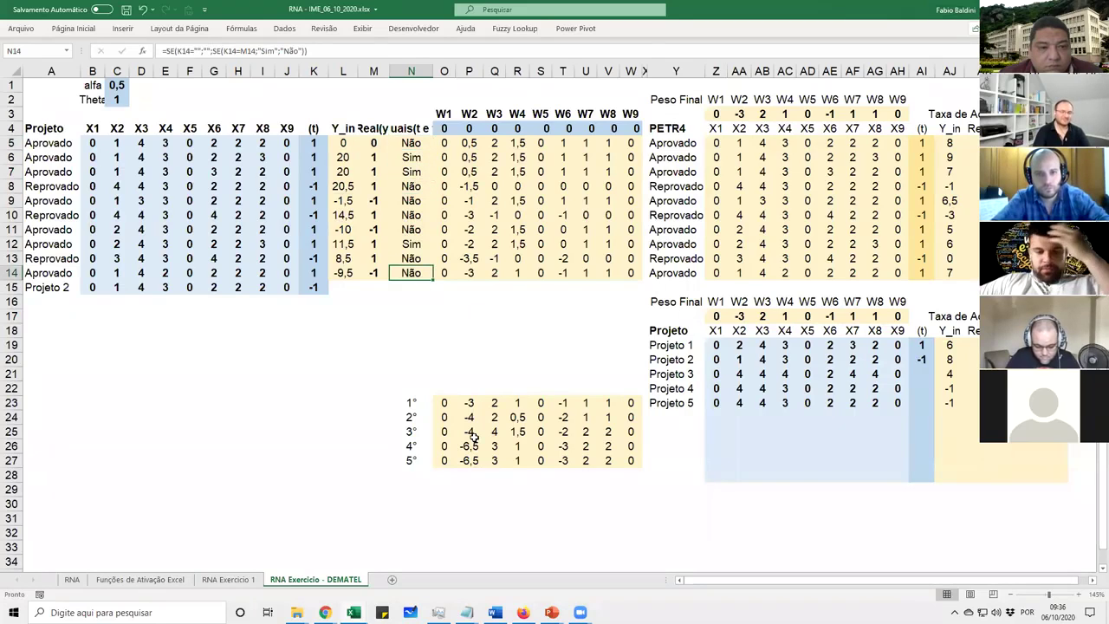
drag(419, 143, 412, 290)
click(411, 71)
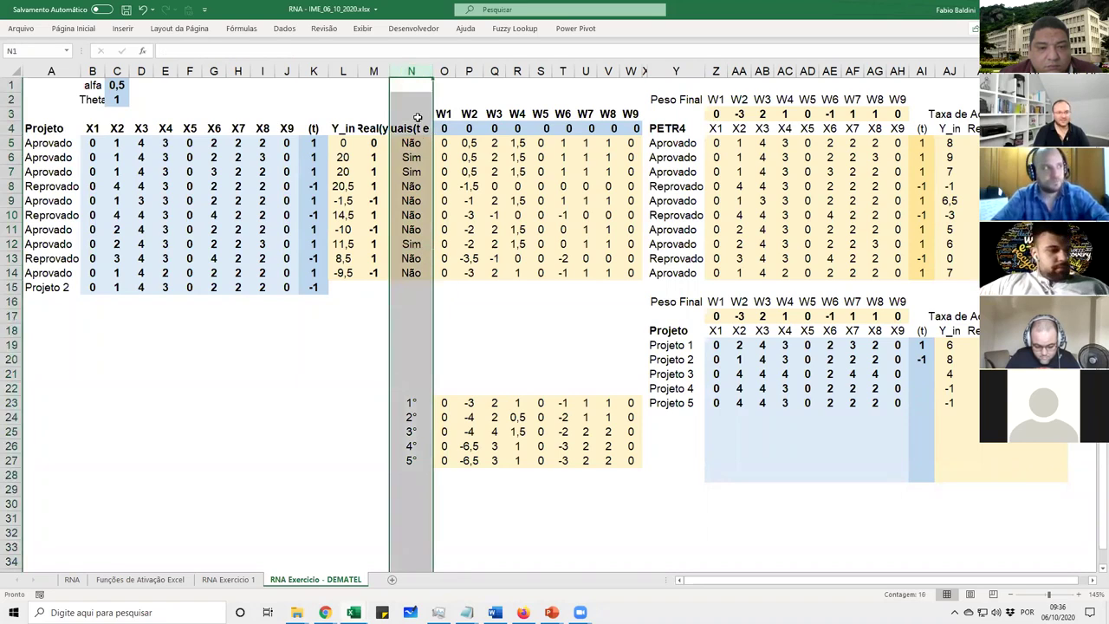
click(411, 257)
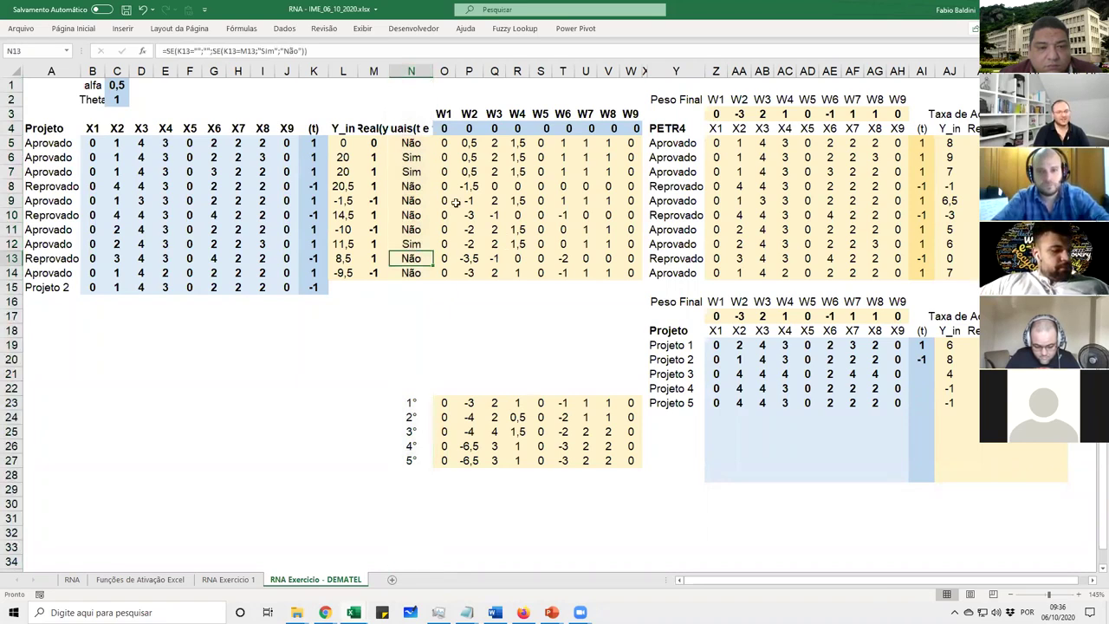
Highlight the round labels in N23:N27 and the recorded weights for the rounds in O23:W27
drag(411, 402, 416, 460)
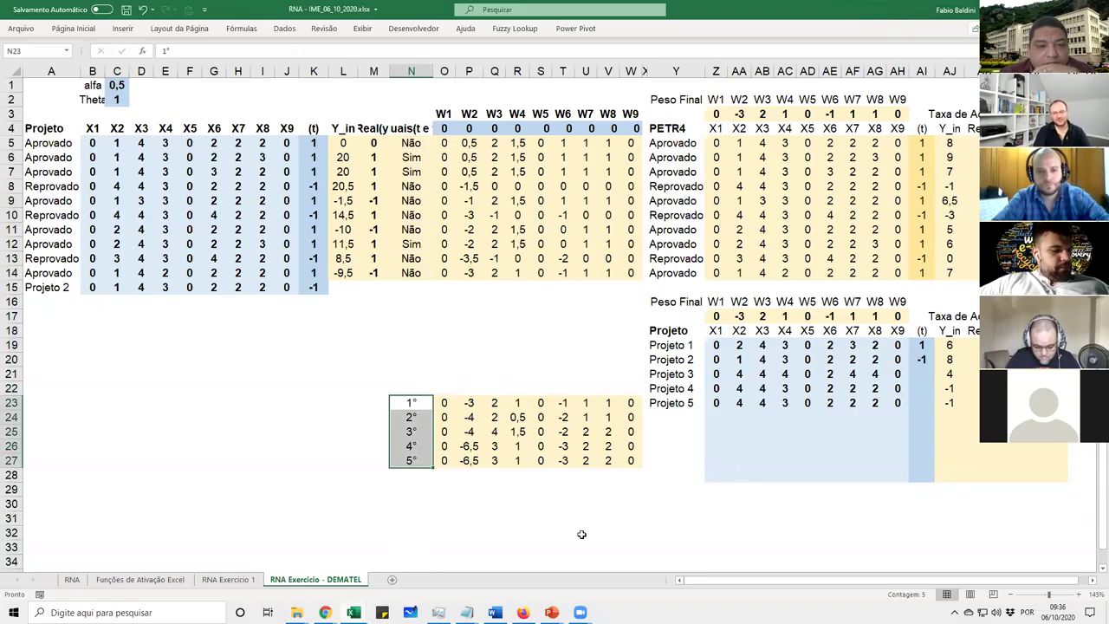
drag(445, 404, 631, 404)
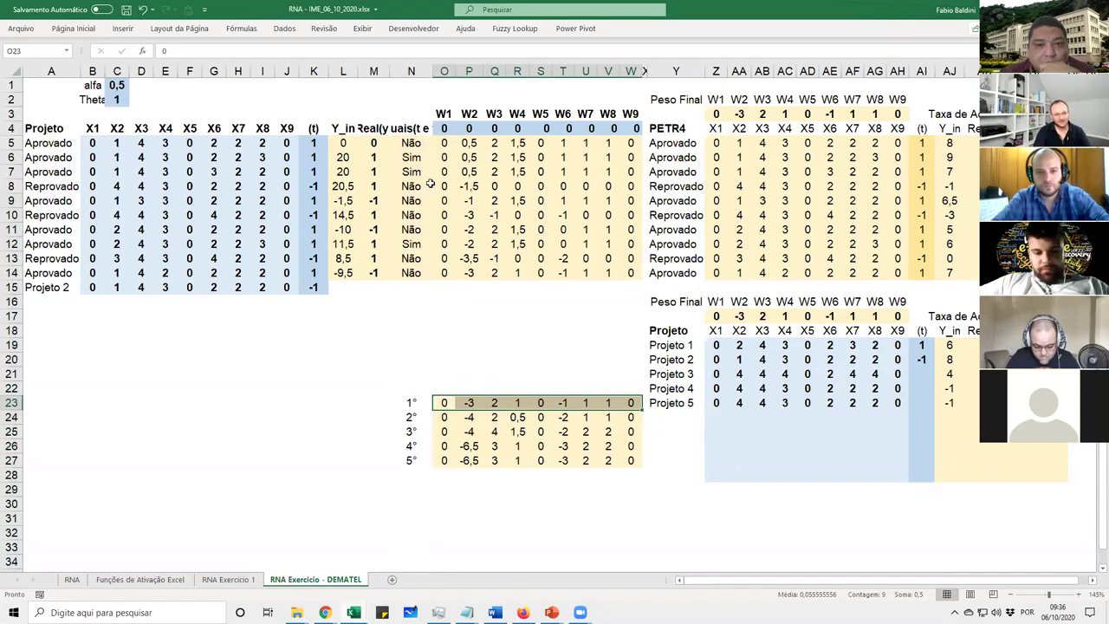
drag(443, 417, 586, 432)
drag(444, 460, 624, 464)
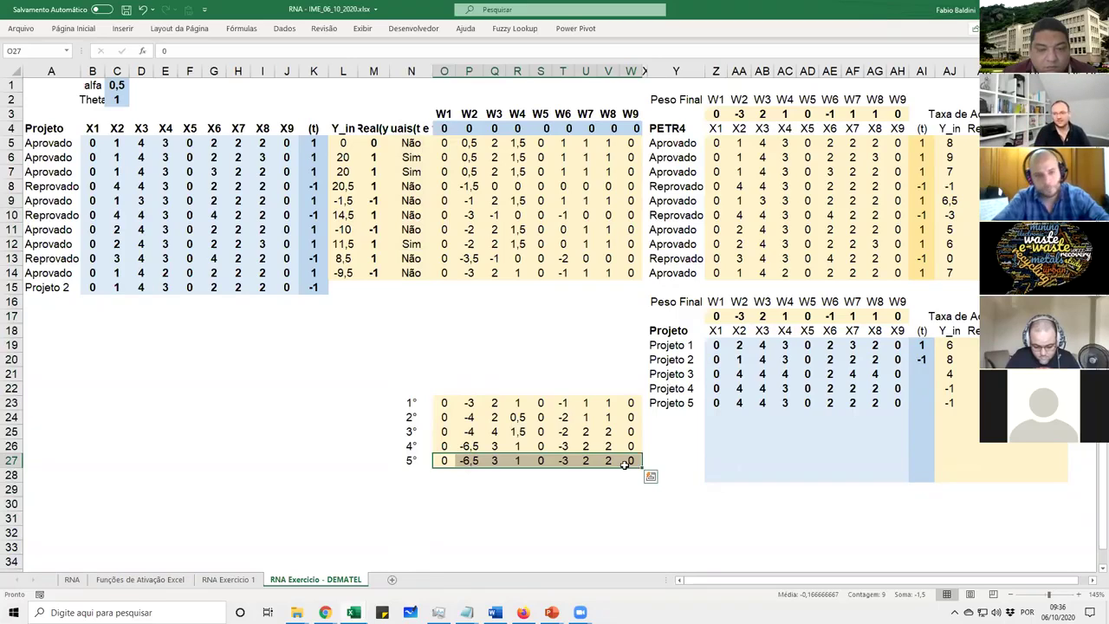
key(Left)
key(Right)
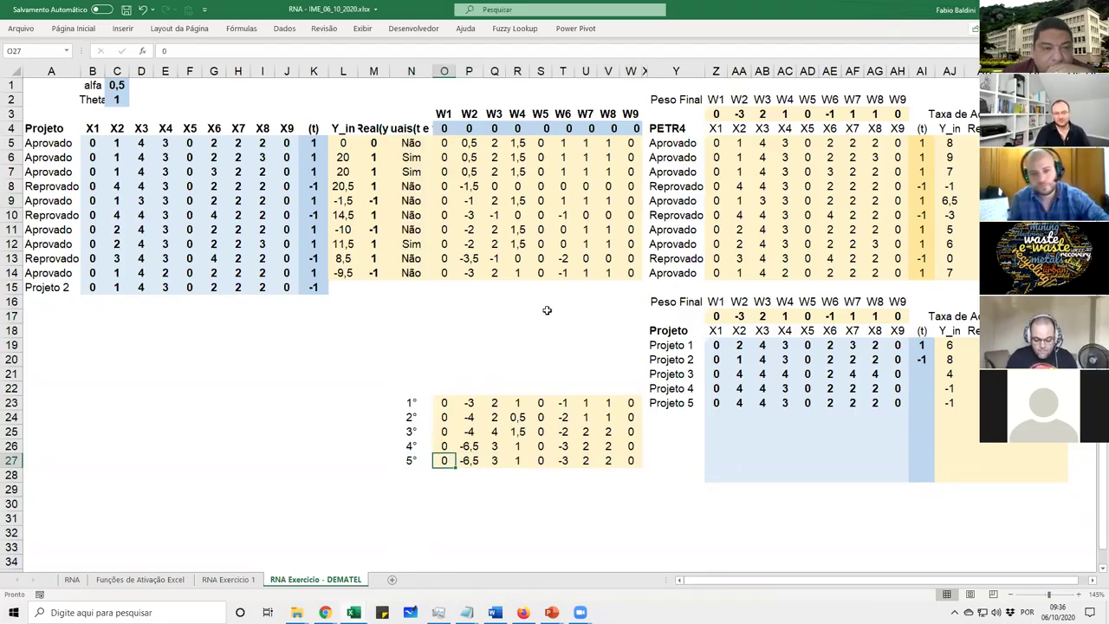
Check the training accuracy formula in AL3, the initial weights in row 4 and the Projeto 2 comparison in AL20
click(1007, 114)
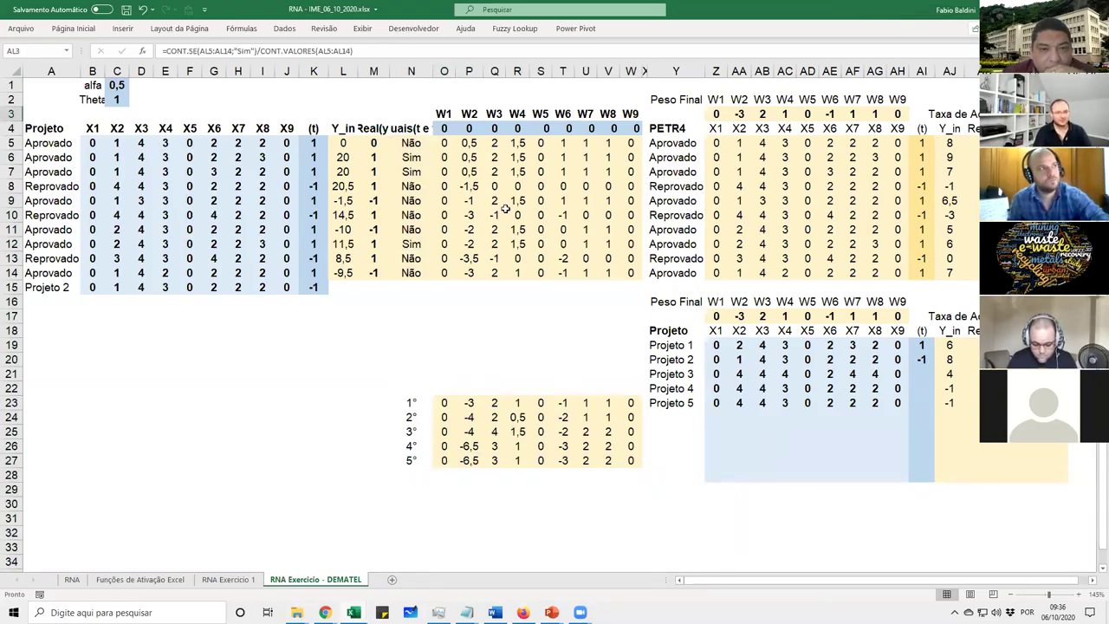
click(437, 127)
click(1007, 359)
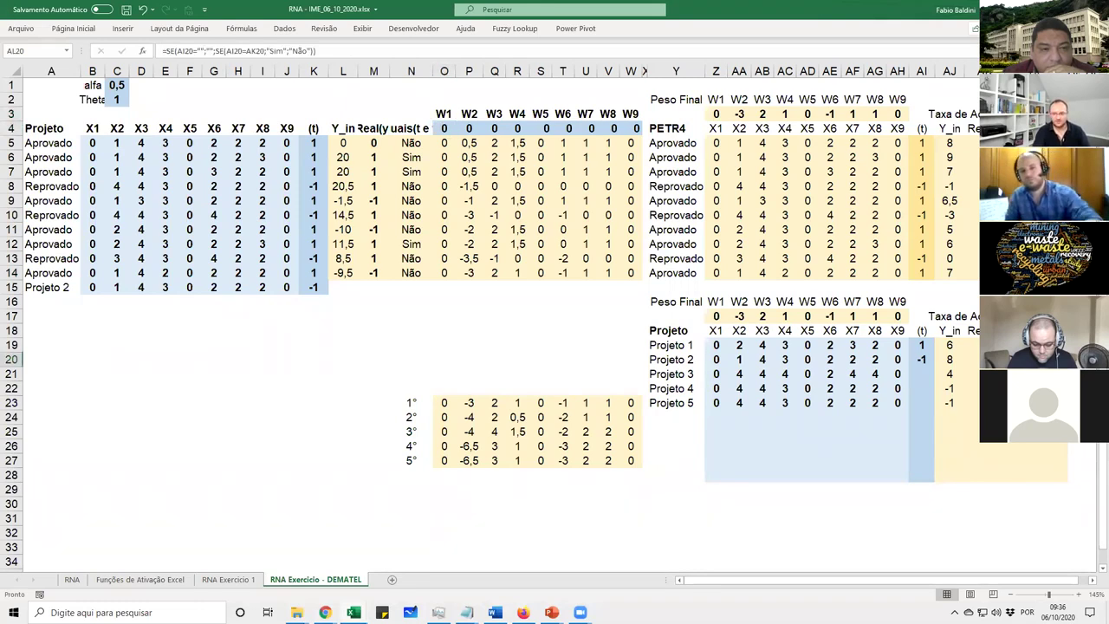
Fill in the test targets (t) as -1 for Projeto 3, 1 for Projeto 4 and 1 for Projeto 5
click(922, 359)
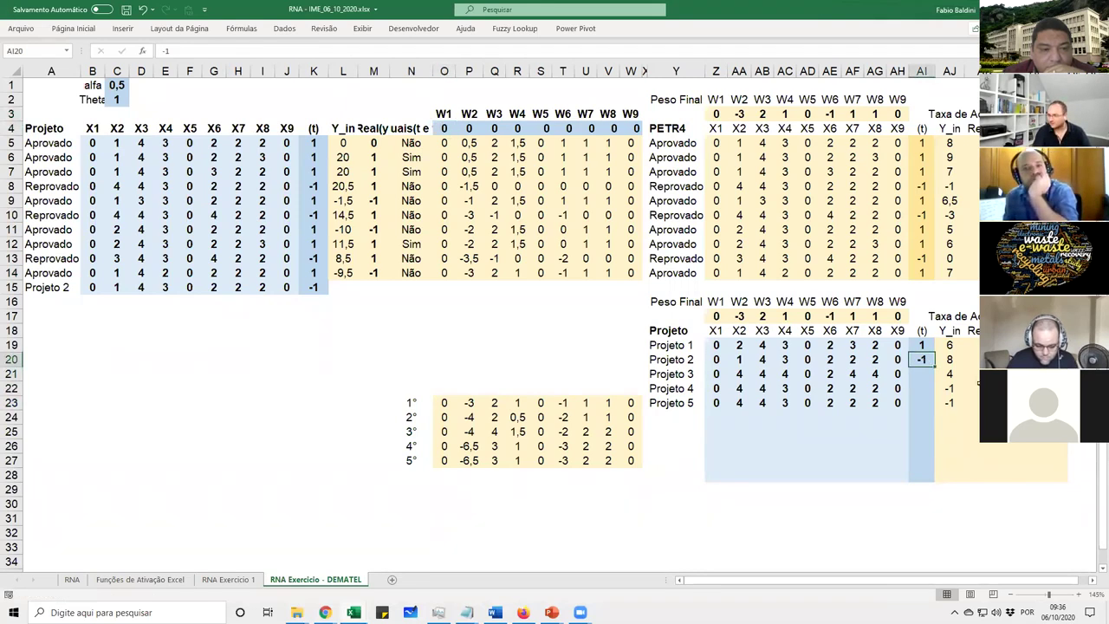
click(921, 374)
text(-1)
key(Return)
text(1)
key(Return)
text(1)
key(Return)
Examine the accuracy formulas in AL17 and AL3 and the target comparison for Projeto 1 in row 19
click(1006, 315)
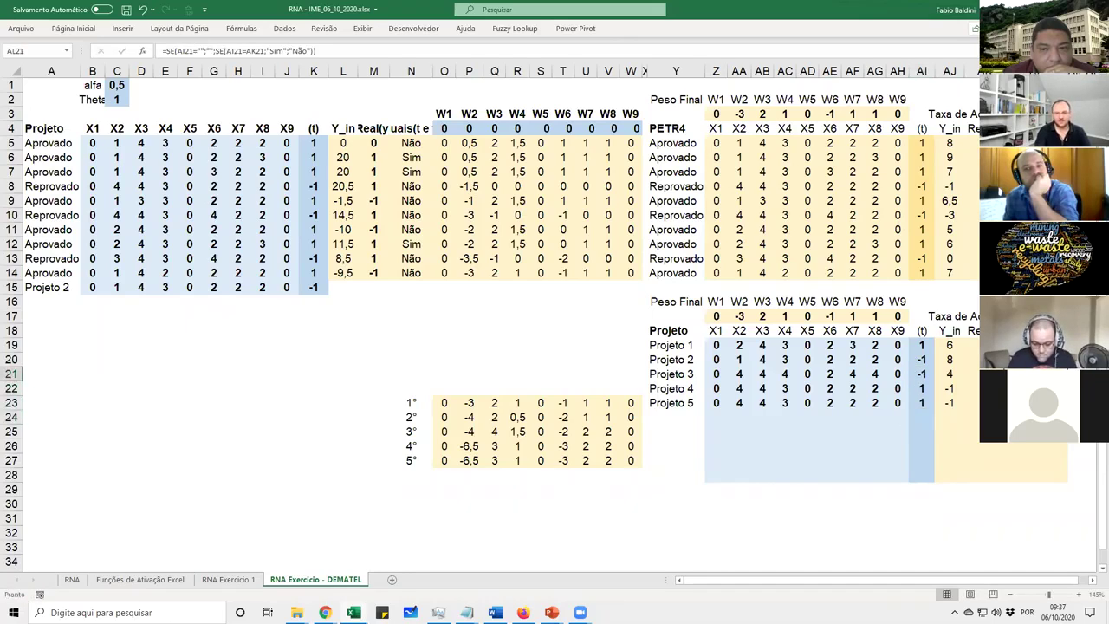
click(1006, 345)
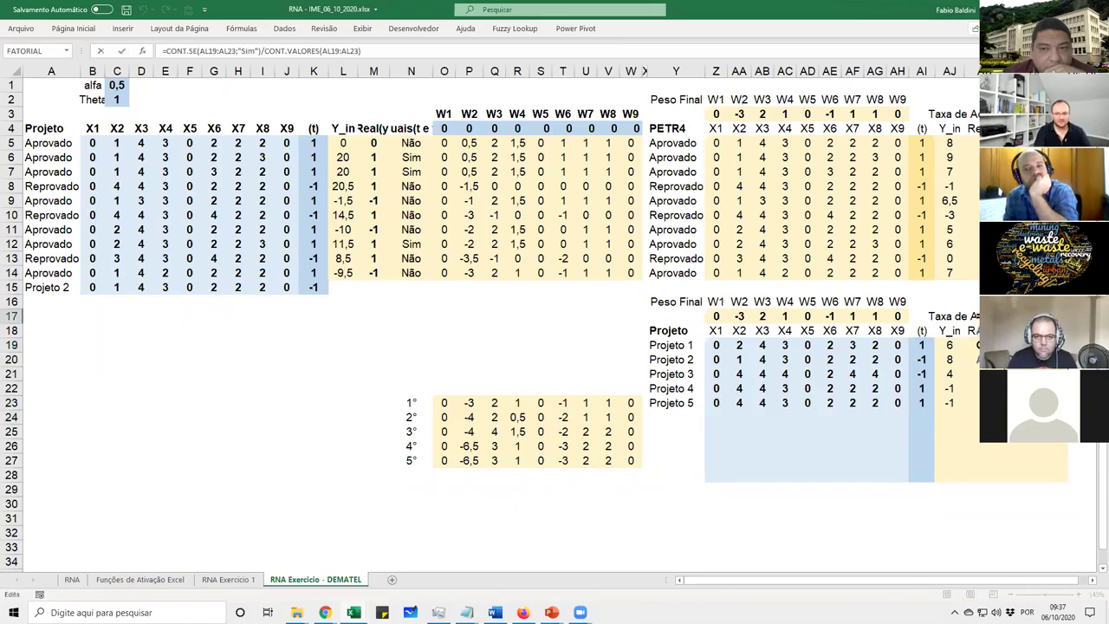
key(F2)
click(1006, 114)
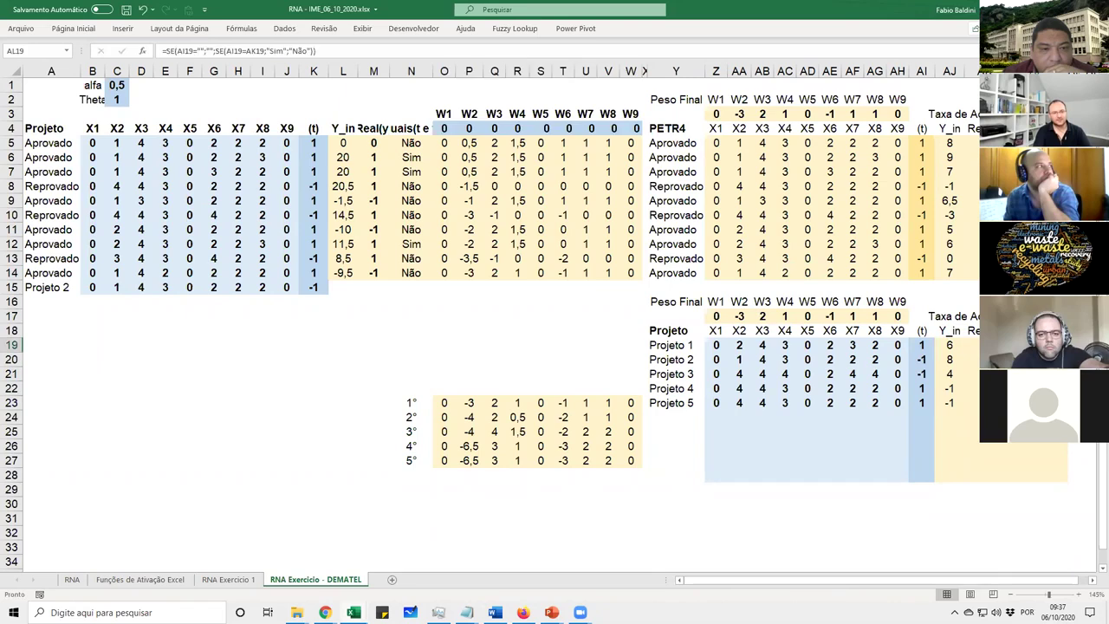
key(F2)
key(Escape)
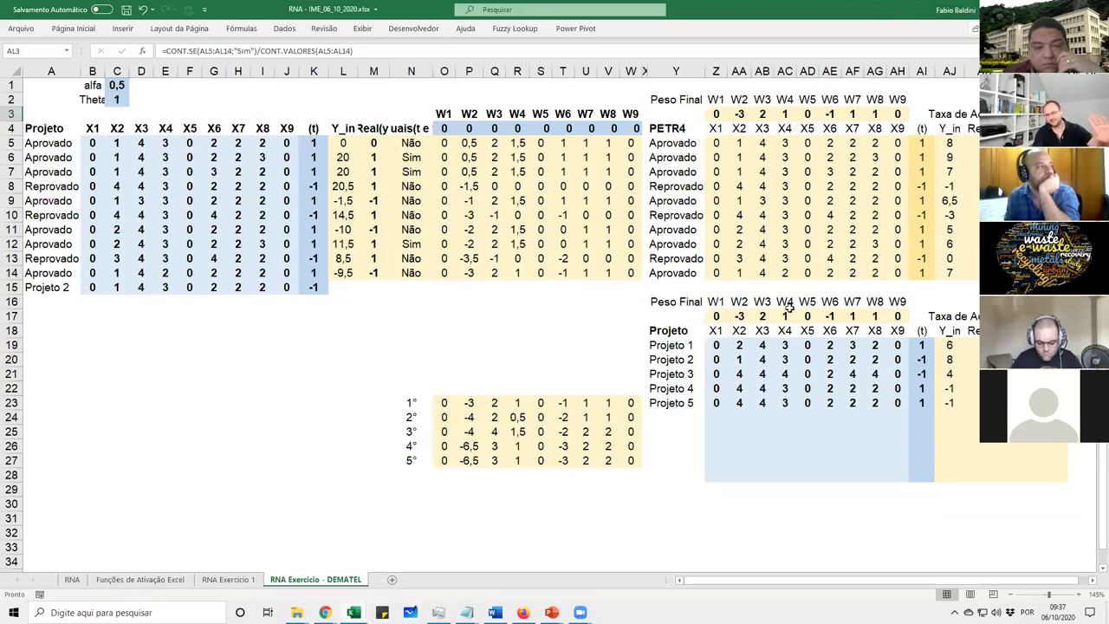
click(1006, 316)
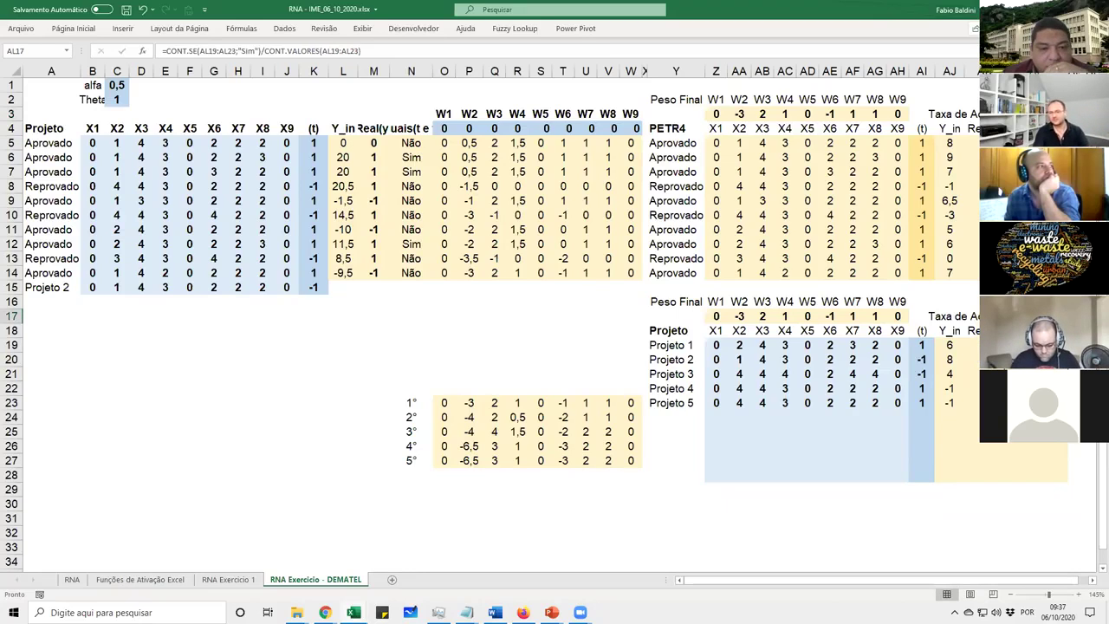
click(1029, 345)
click(925, 345)
click(1028, 344)
click(658, 357)
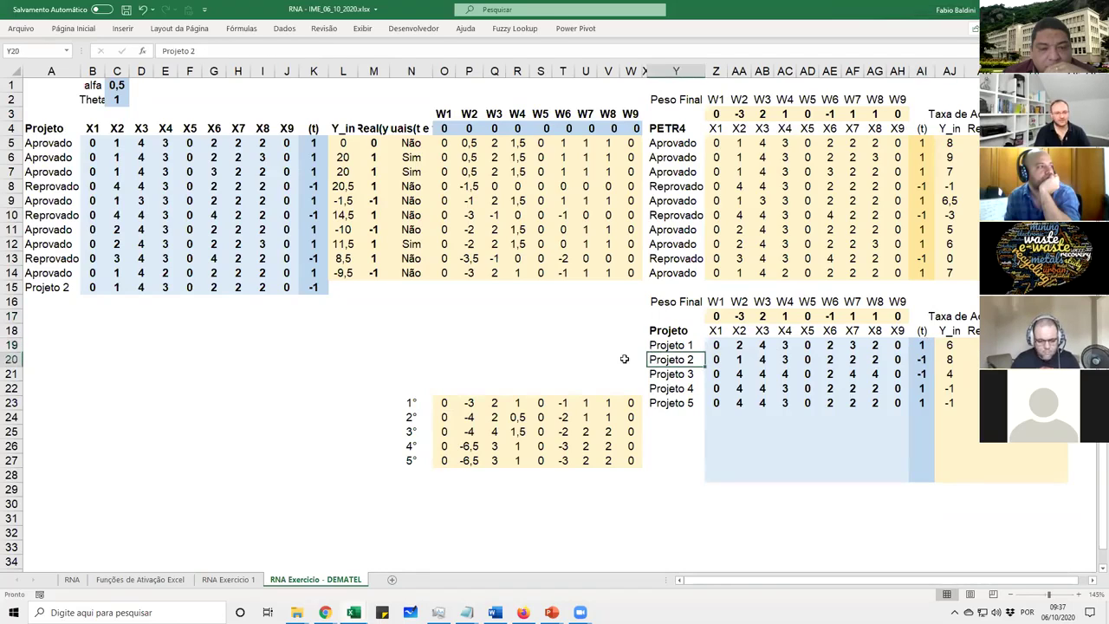
Copy the final weights O14:W14 as values into the initial weights O4:W4 and check both accuracy rates
drag(440, 421, 637, 420)
key(ctrl+c)
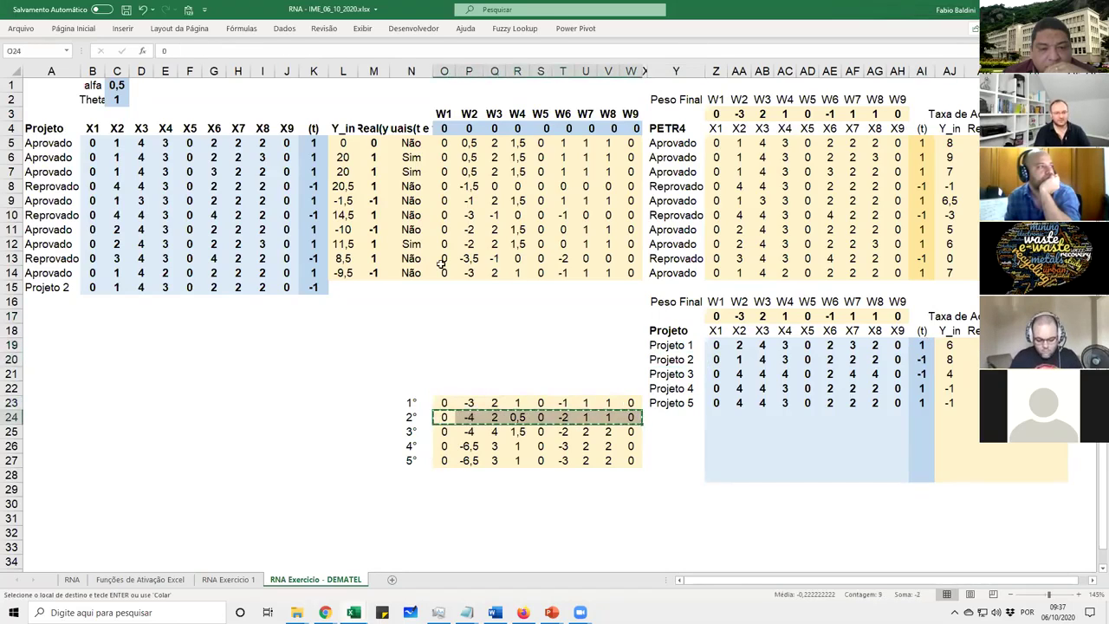
drag(631, 273, 444, 273)
key(ctrl+c)
click(446, 130)
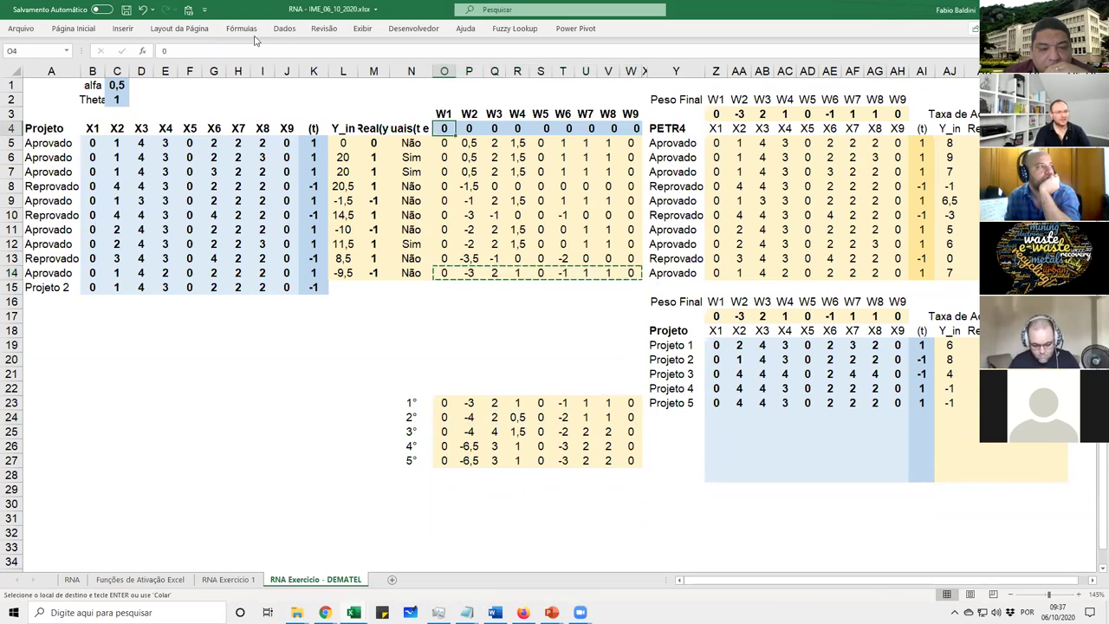
click(189, 10)
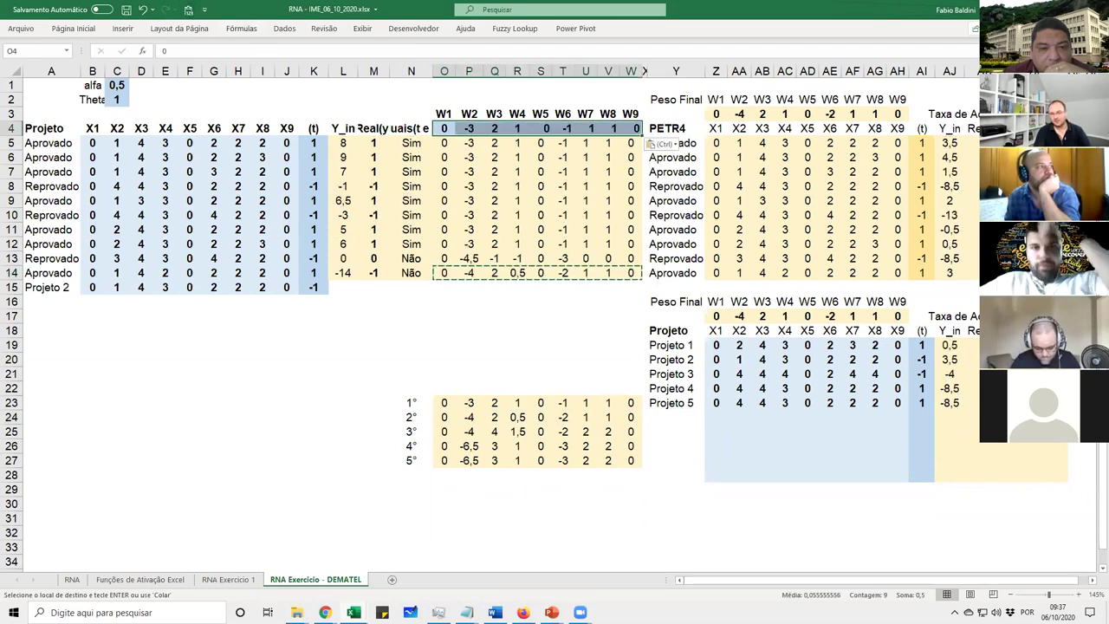
click(1037, 115)
click(1037, 316)
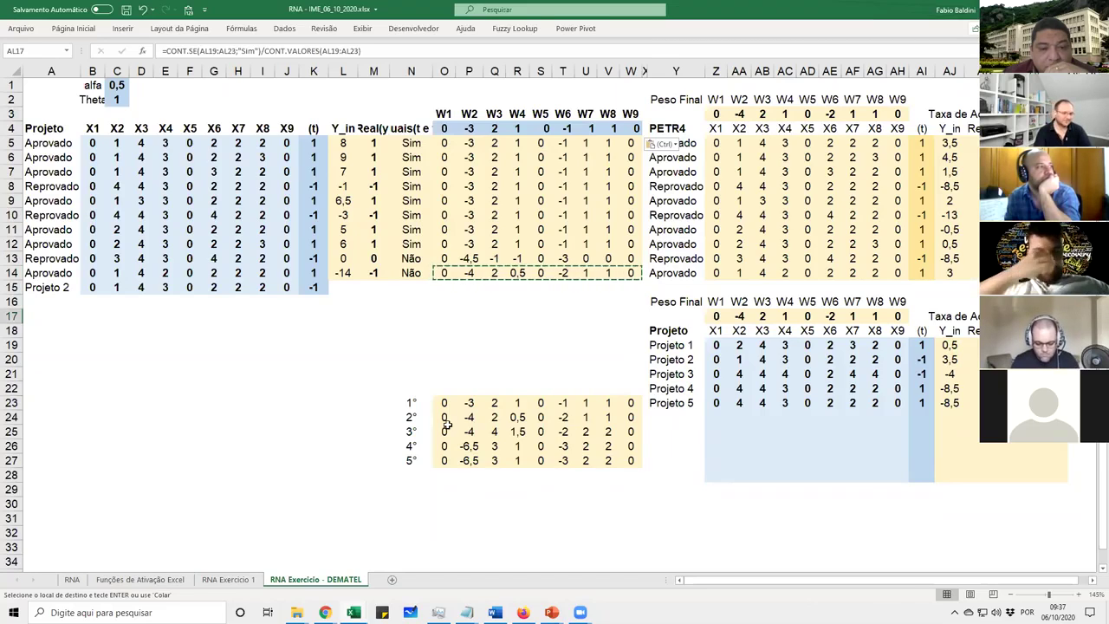
Paste the recalculated final weights from row 14 as values over O4:W4 for another training round
drag(447, 422, 471, 418)
click(444, 128)
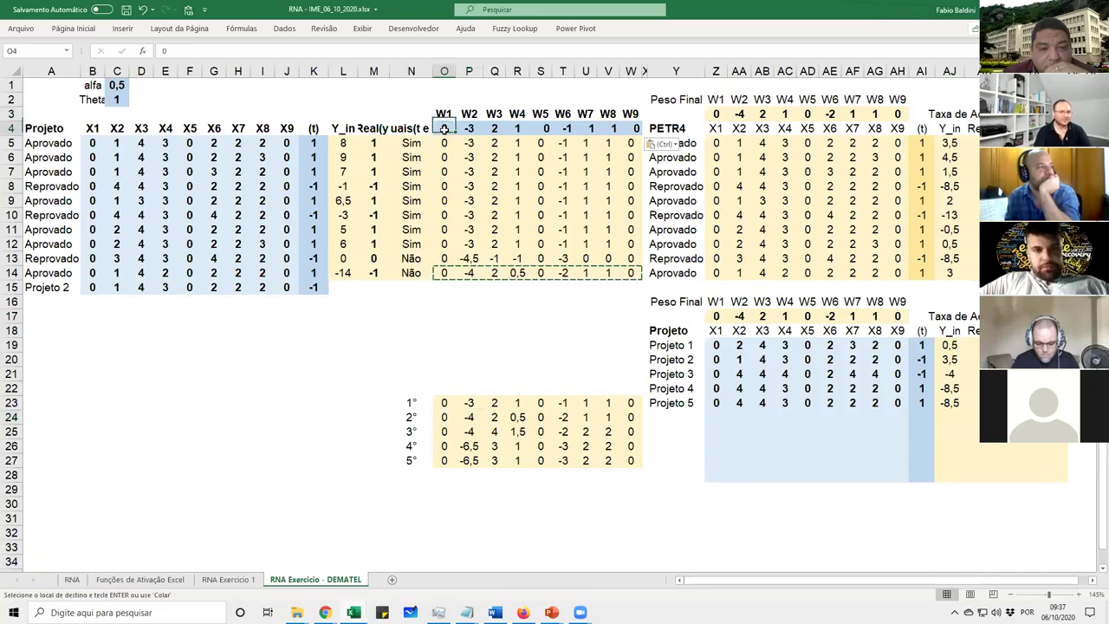
click(187, 9)
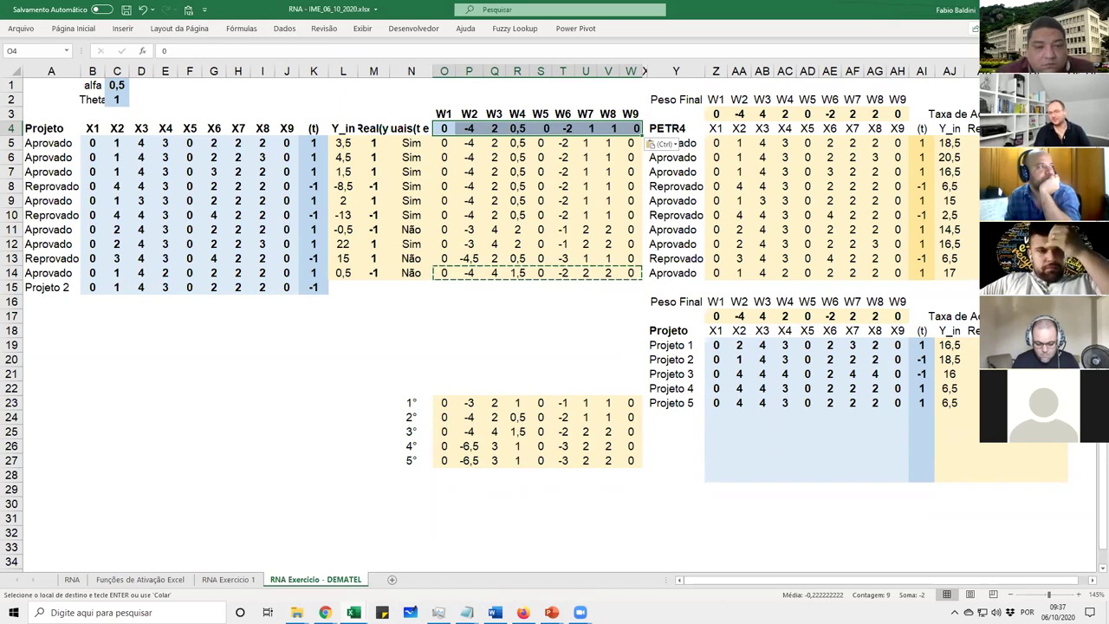
Paste the final weights from row 14 as values over O4:W4 for two more rounds and inspect the formulas in AL19 and AL20
click(187, 9)
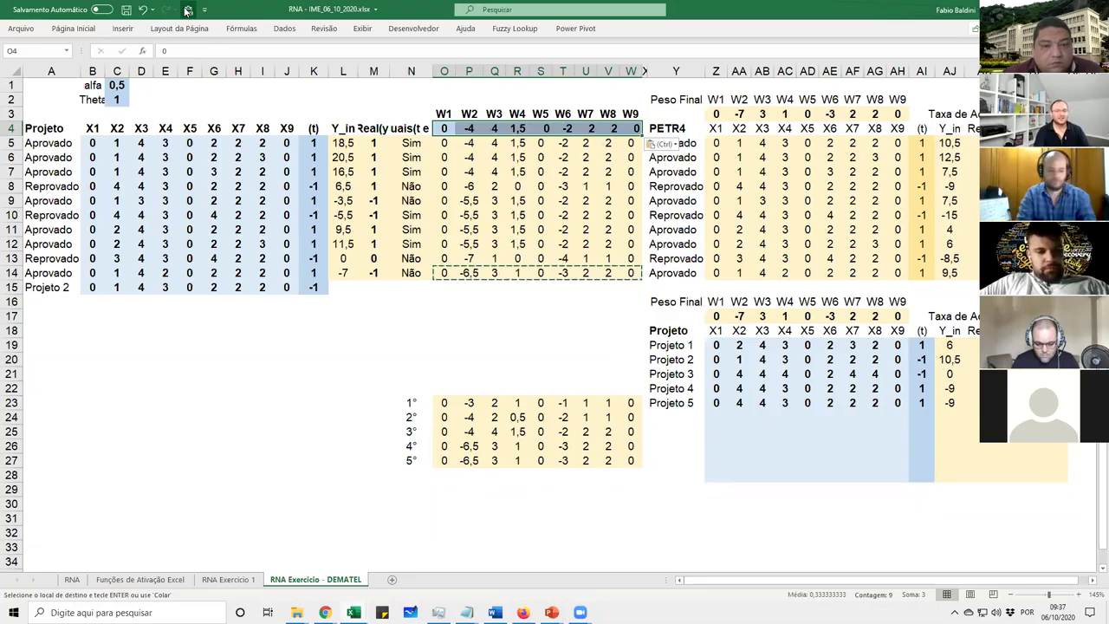
click(188, 9)
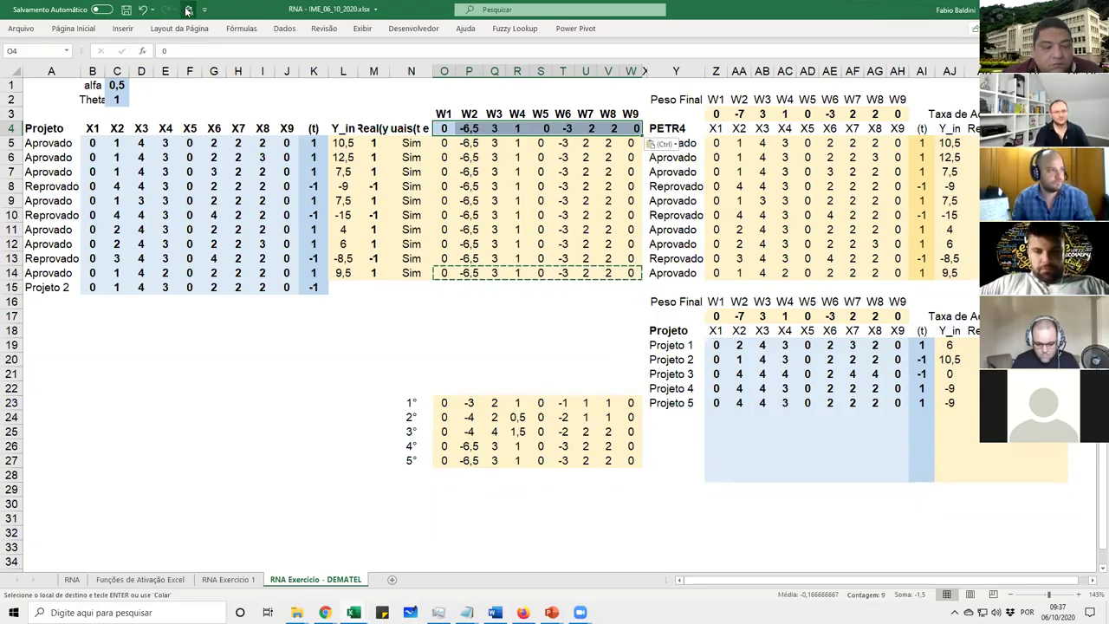
click(1005, 230)
double_click(1005, 345)
key(Escape)
double_click(1005, 359)
key(Escape)
Set the test targets (t) to 1 for Projeto 2 and to -1 for Projeto 4 and Projeto 5
click(922, 388)
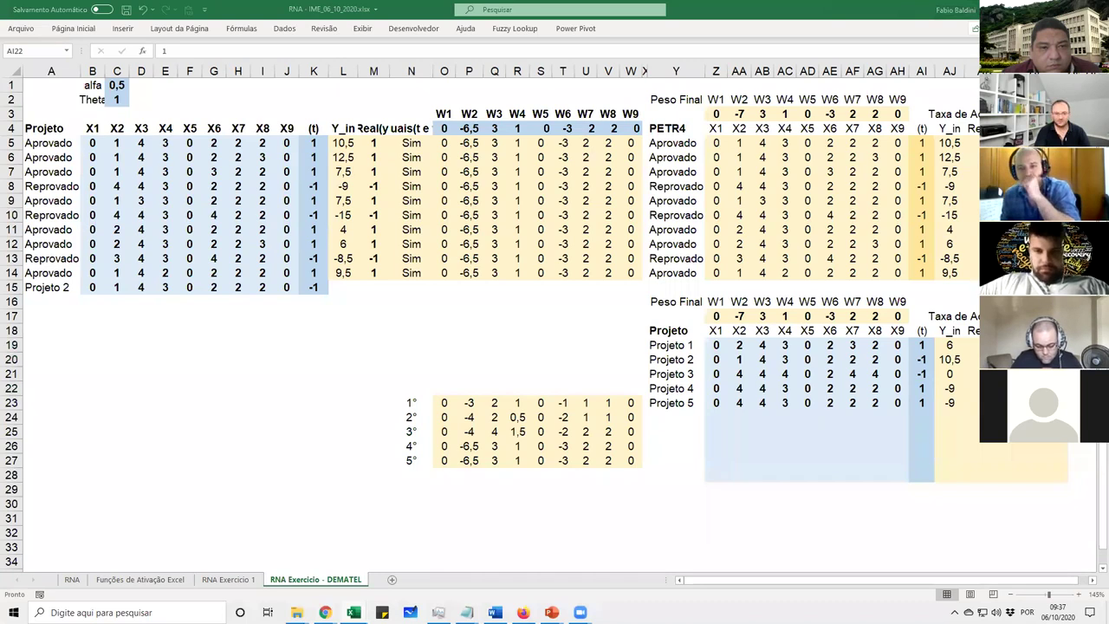
click(924, 359)
text(1)
key(Return)
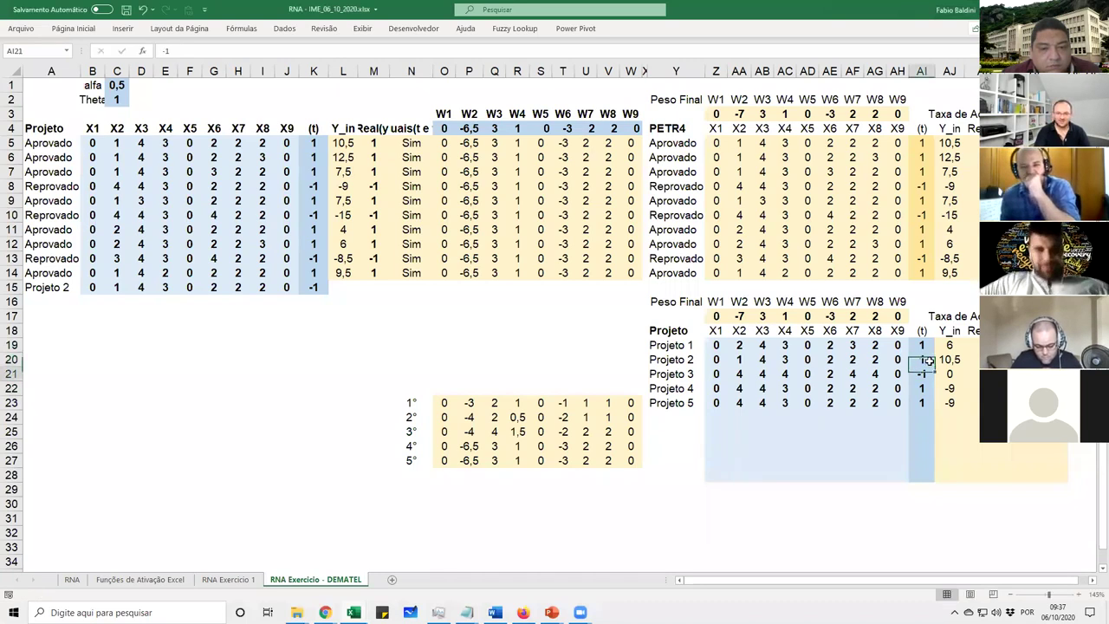
text(-)
text(1)
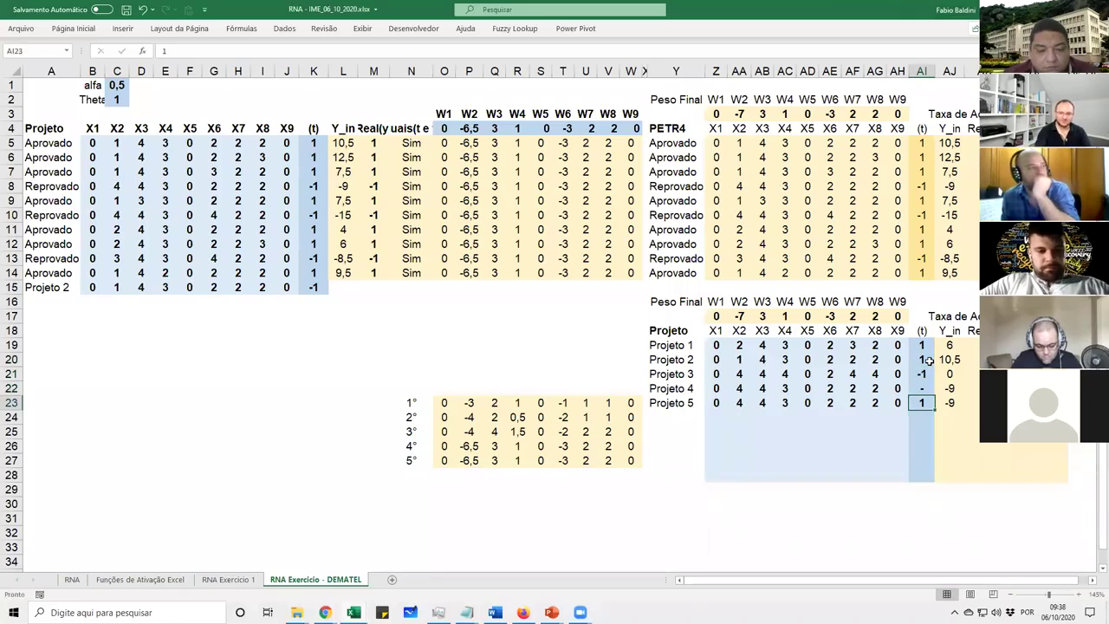
key(Return)
text(-1)
key(Return)
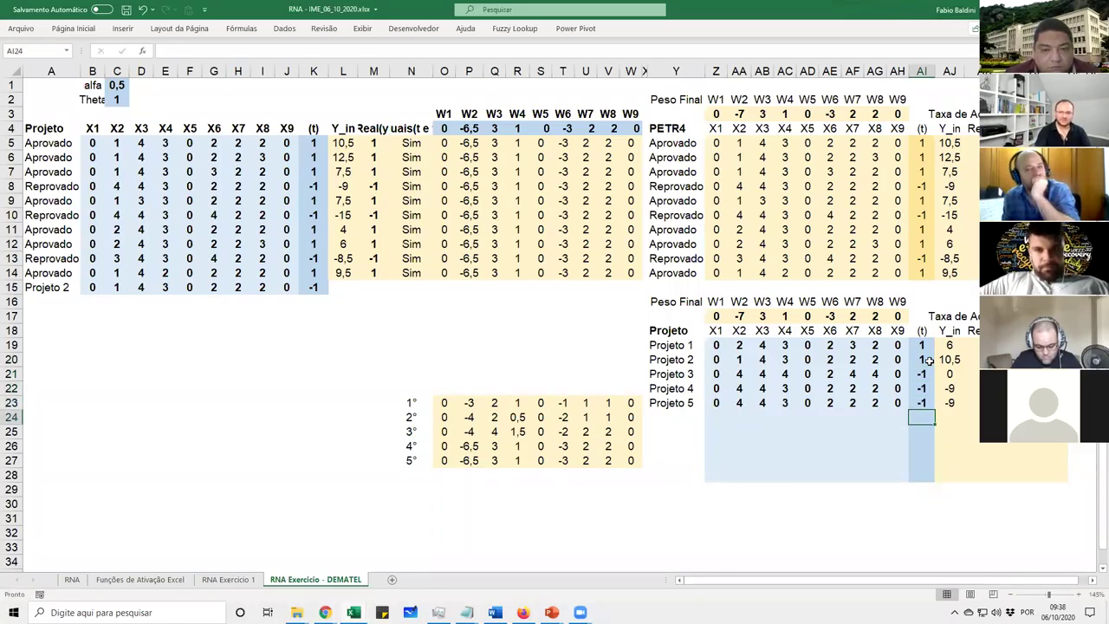
Reset all initial weights in O4:W4 to 0 and check the training accuracy rate in AL3
click(922, 360)
drag(444, 403, 621, 402)
drag(441, 130, 641, 130)
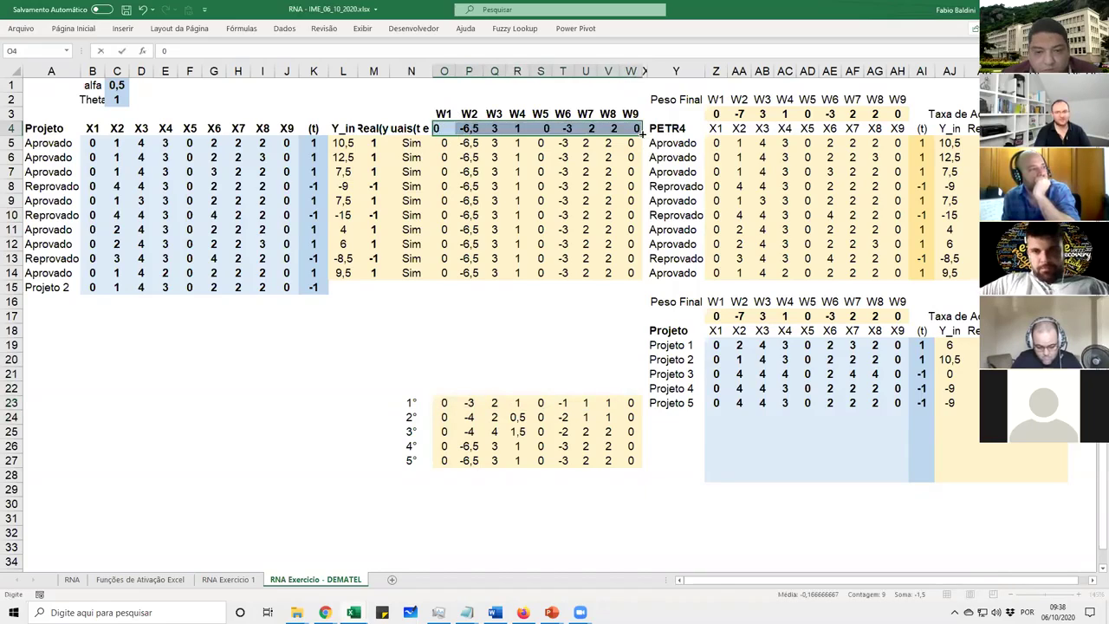
text(0)
key(ctrl+Return)
click(1023, 115)
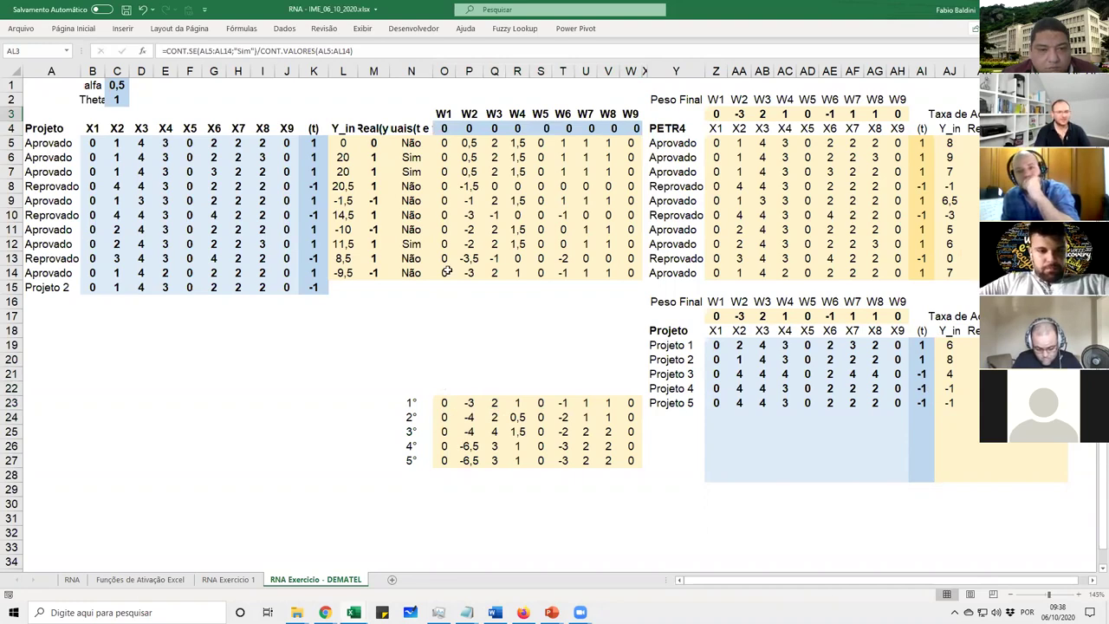
Copy the final weights O14:W14 as values into O4:W4 over repeated rounds until they stabilise, and check the accuracy rates in AL3 and AL17
drag(444, 272, 631, 272)
key(ctrl+c)
click(444, 128)
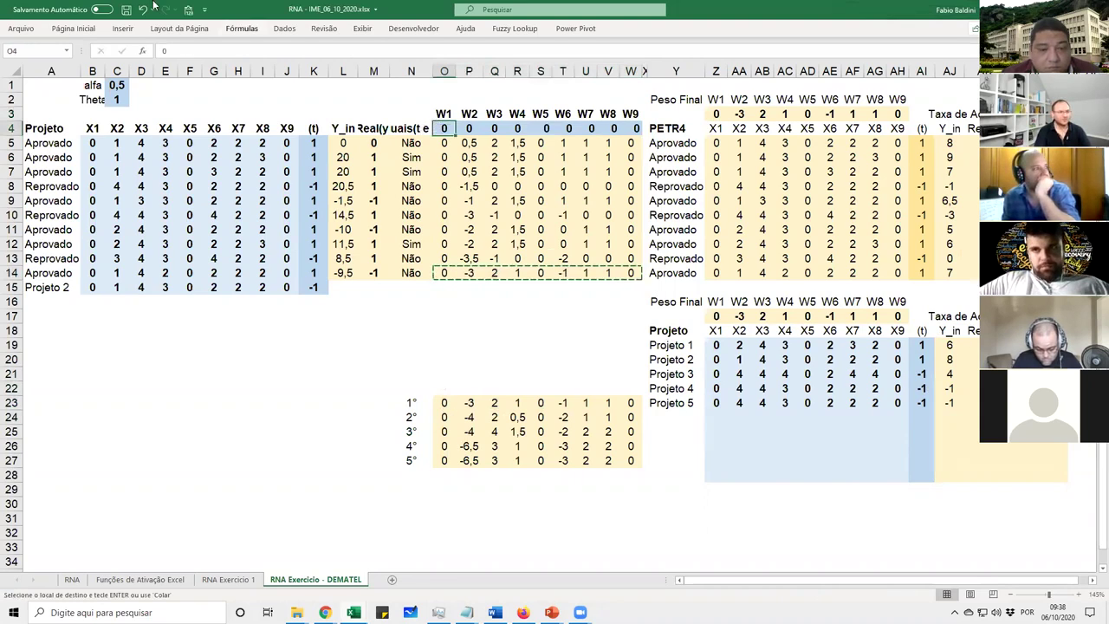
click(187, 9)
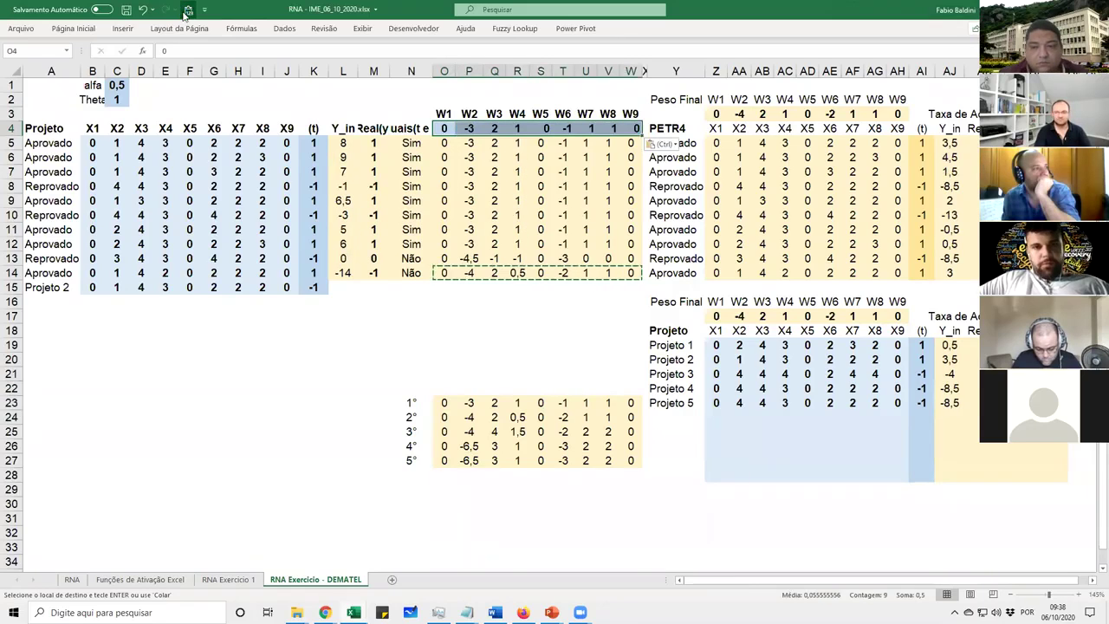
click(188, 9)
click(187, 10)
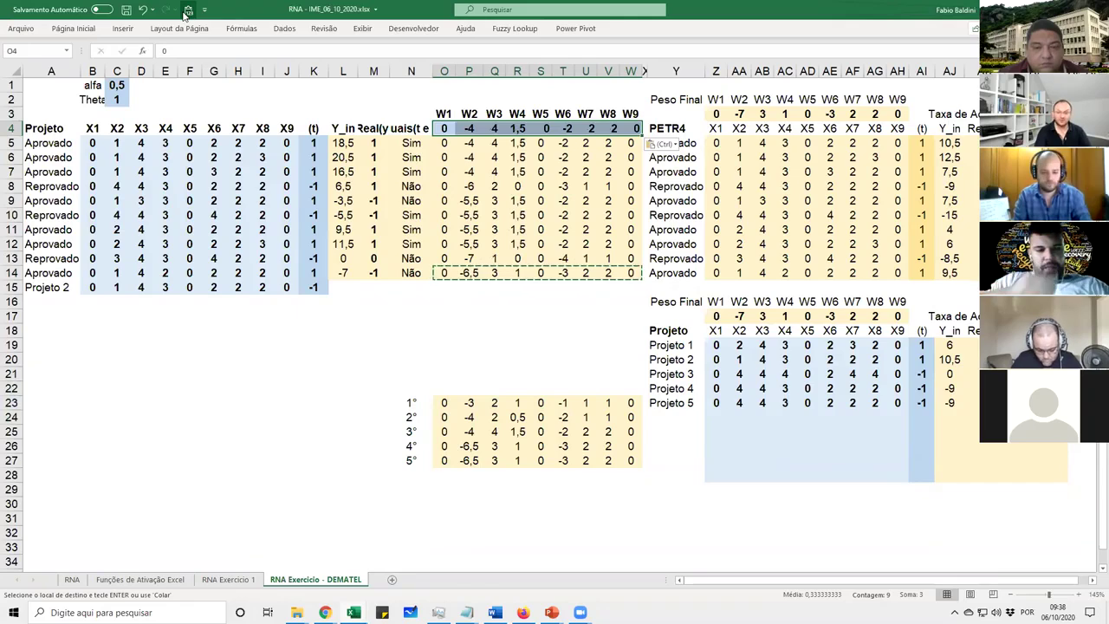
click(187, 9)
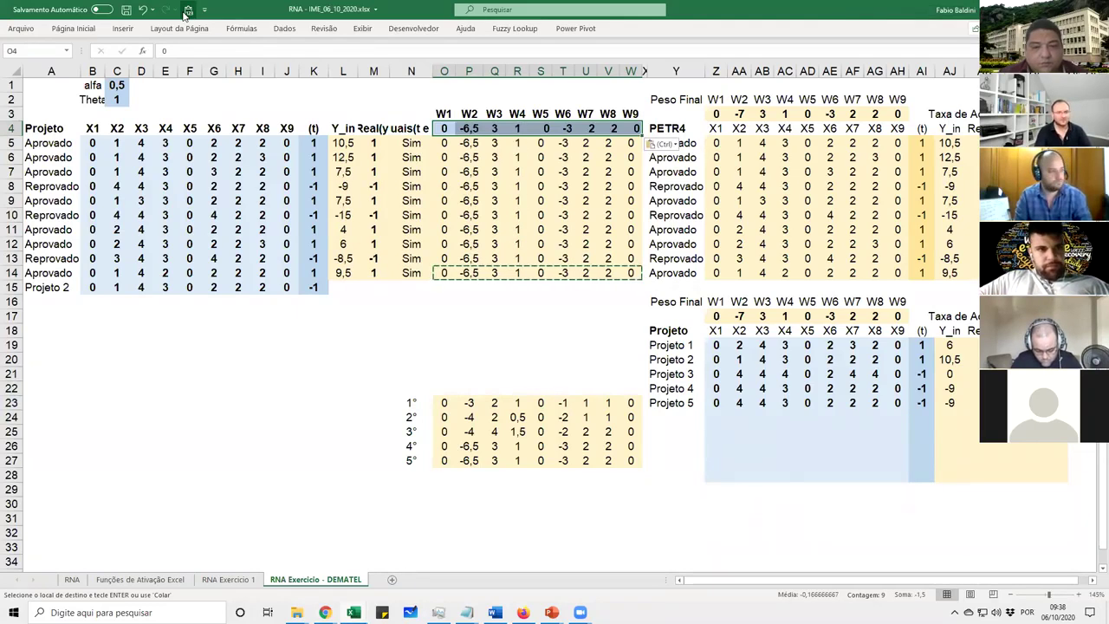
click(187, 10)
click(187, 11)
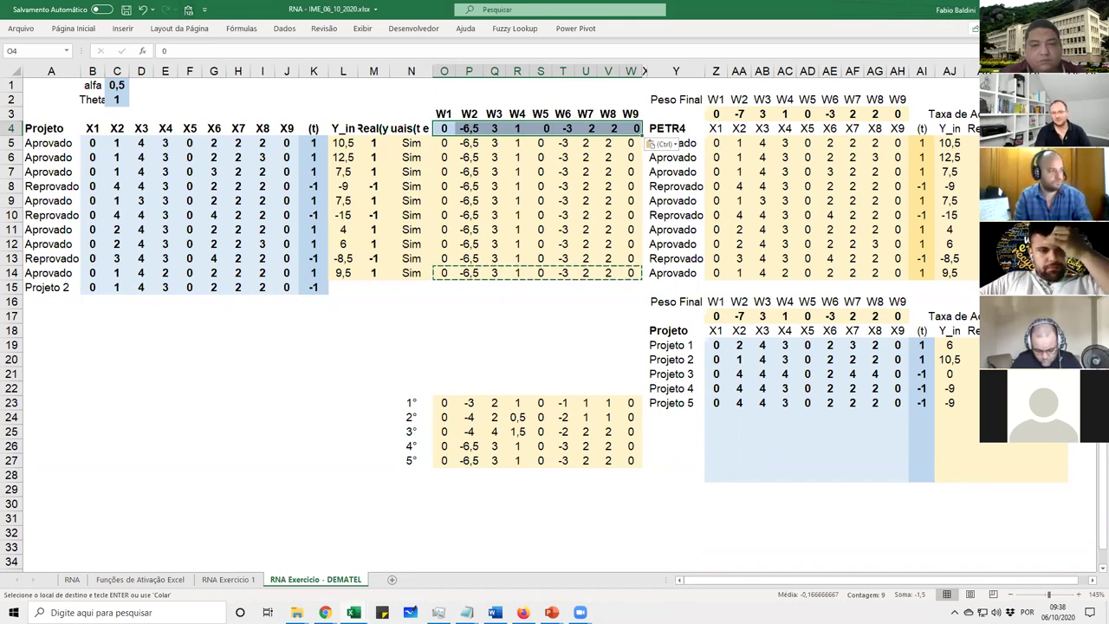
click(998, 113)
click(998, 315)
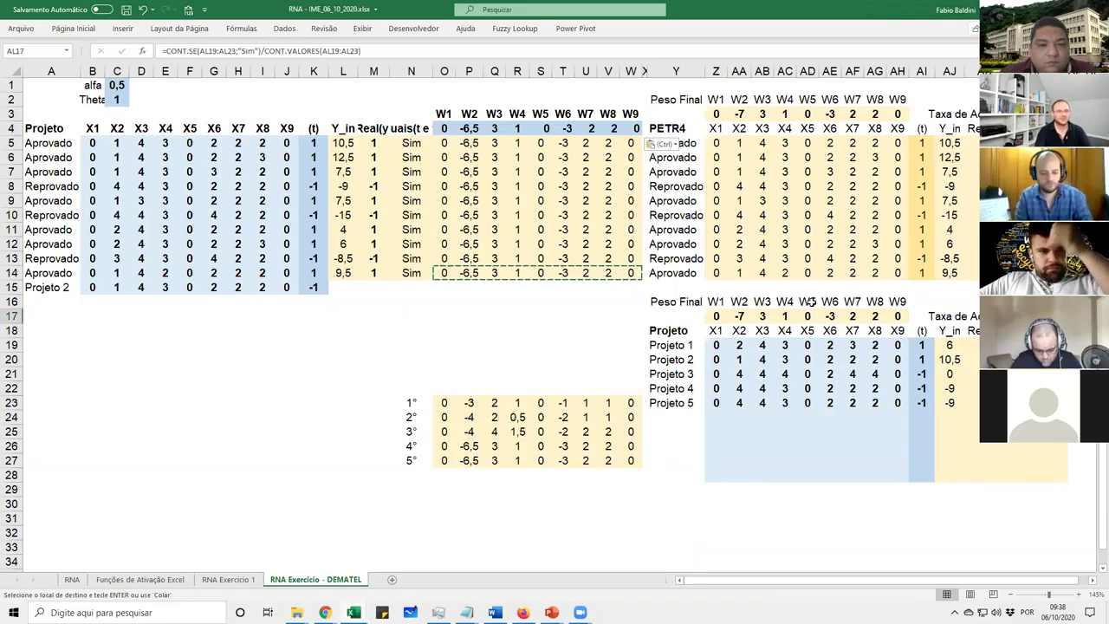
Set alfa to 0,2 and reset all initial weights in O4:W4 to 0
click(122, 87)
text(,2)
key(Return)
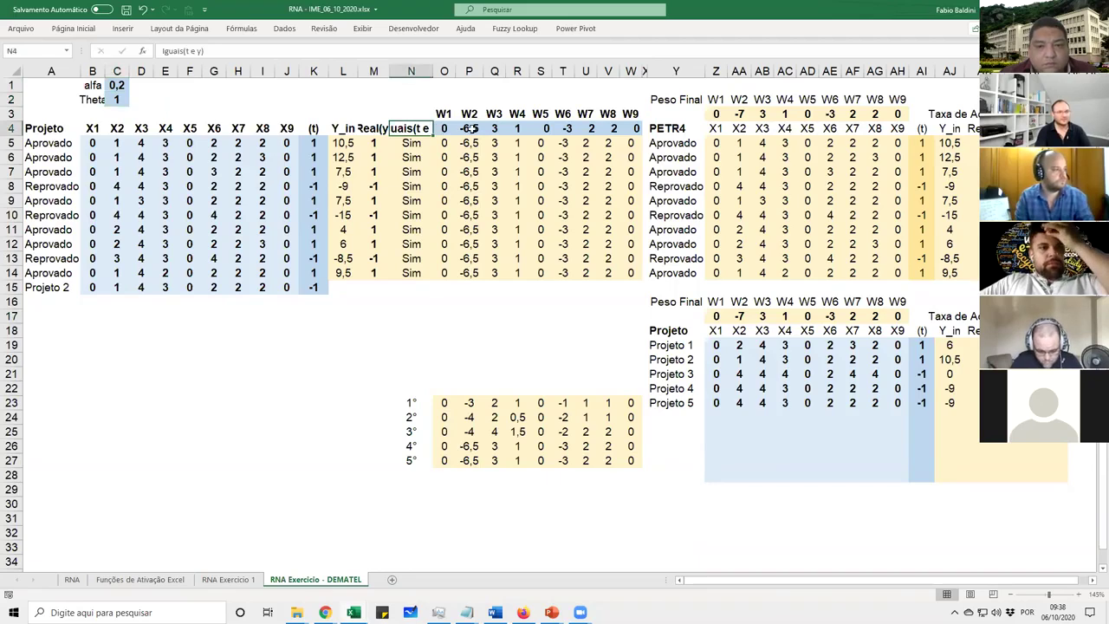
click(444, 128)
drag(615, 128, 631, 128)
text(0)
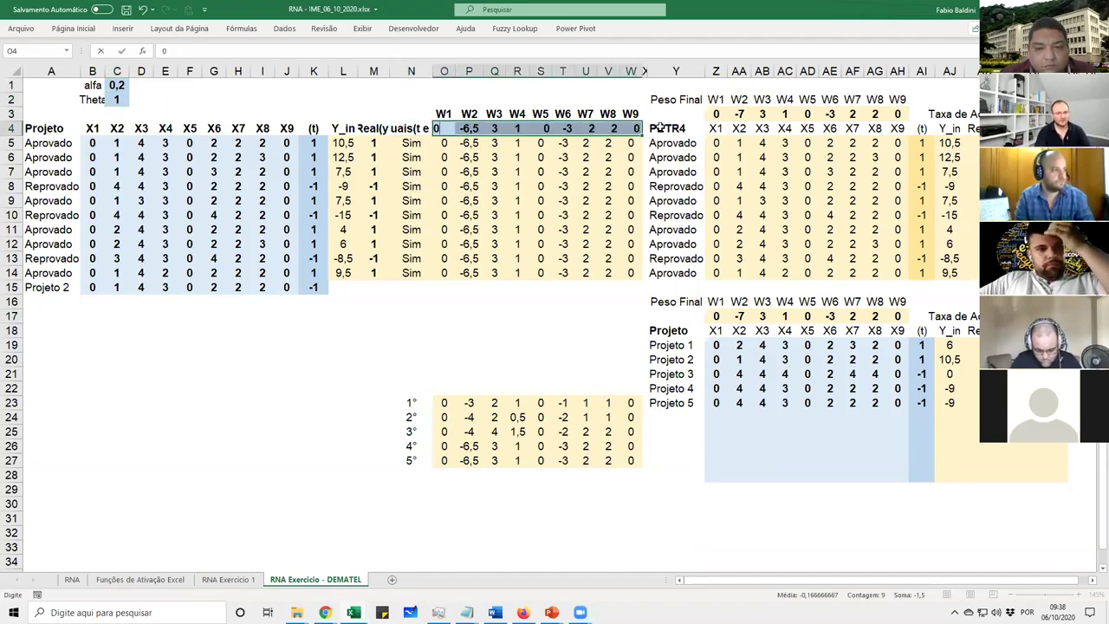
key(ctrl+Return)
Copy the recalculated final weights O14:W14 and check the test accuracy in AL17 and the target and Y_in of Projeto 3
drag(443, 215, 518, 215)
drag(444, 272, 640, 274)
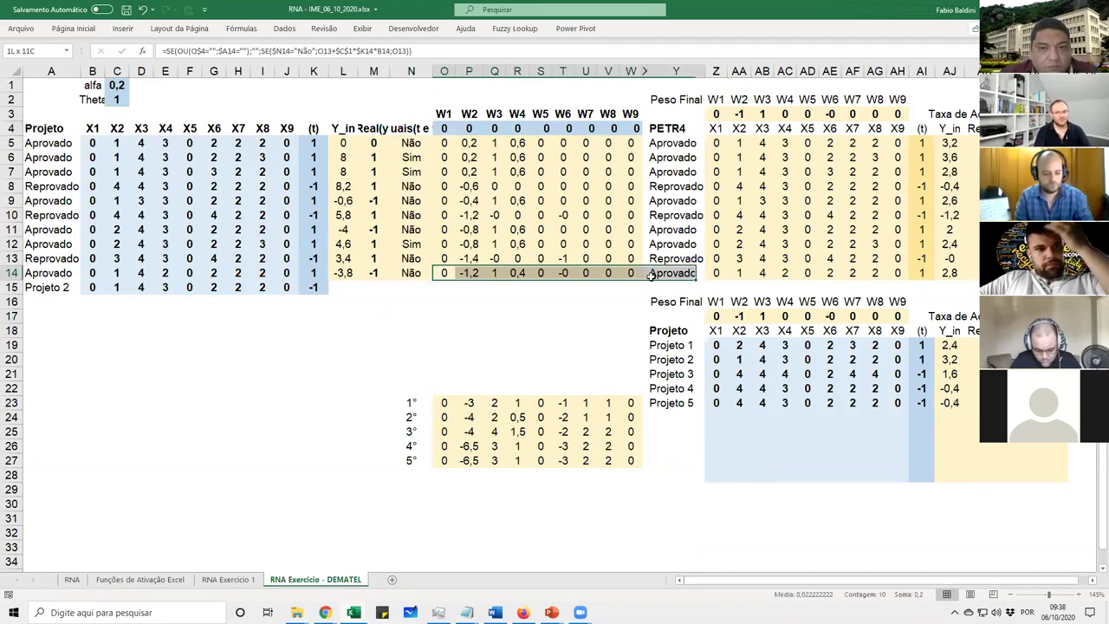
key(ctrl+c)
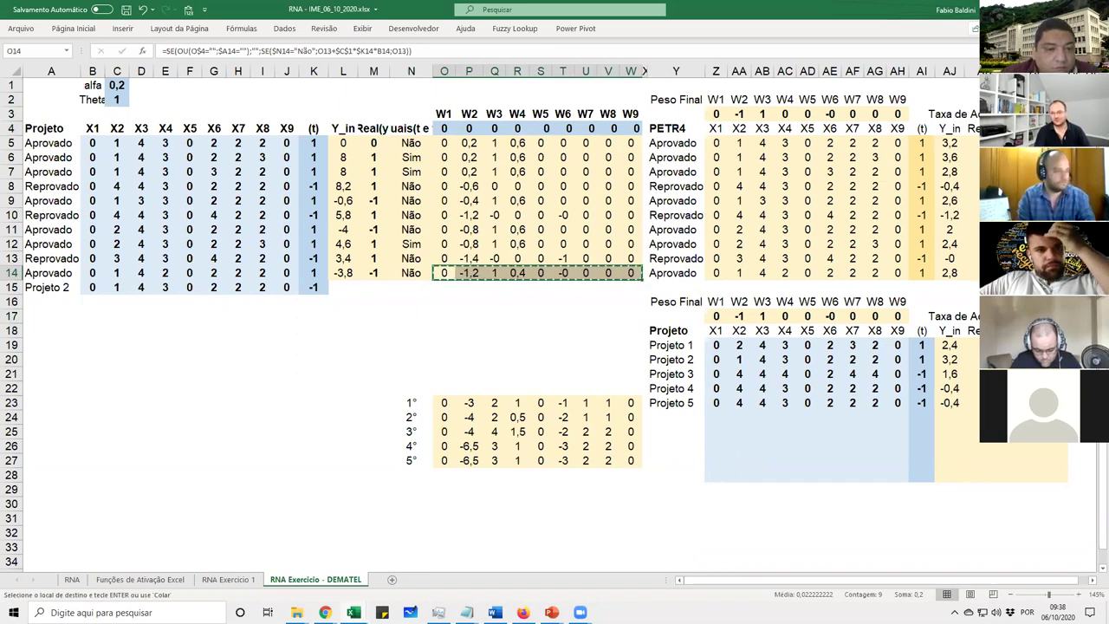
click(1003, 315)
drag(444, 274, 632, 274)
key(ctrl+c)
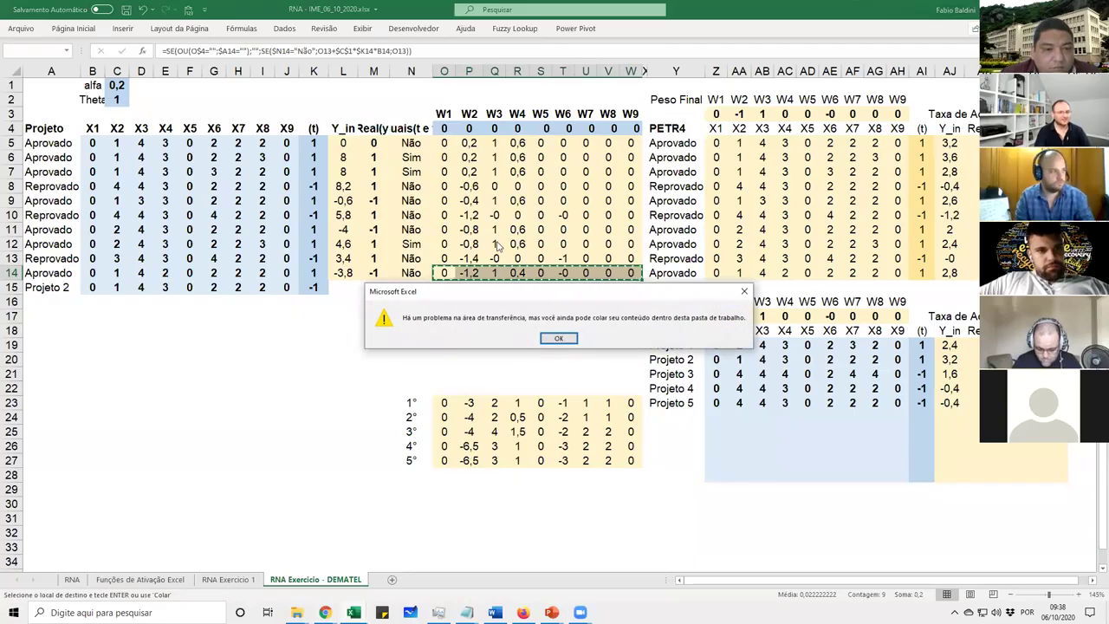
key(Return)
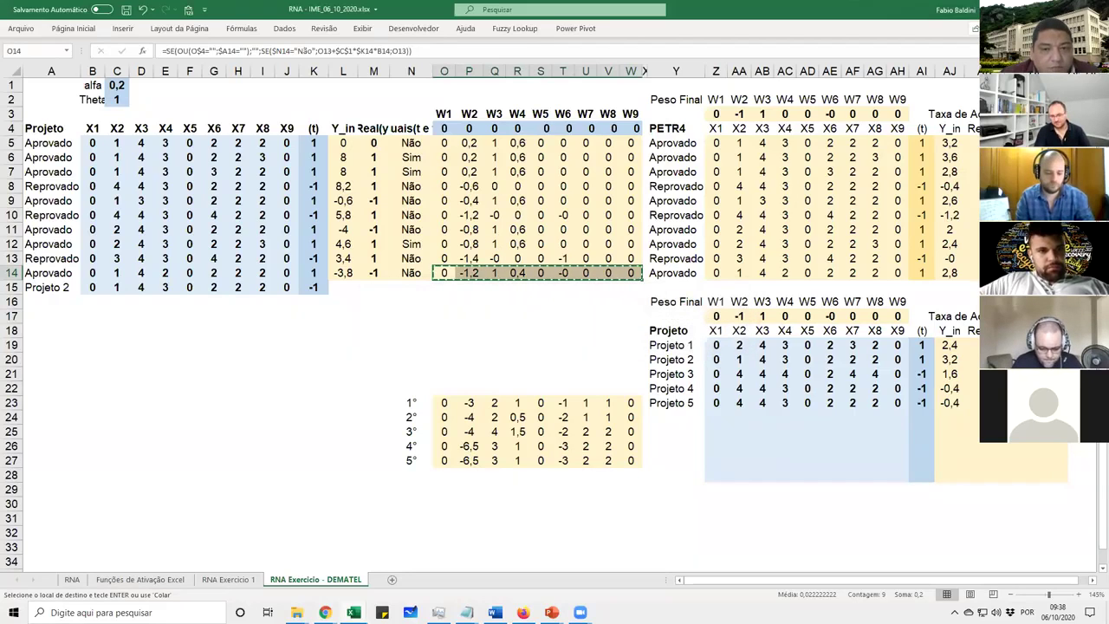
click(922, 373)
key(Right)
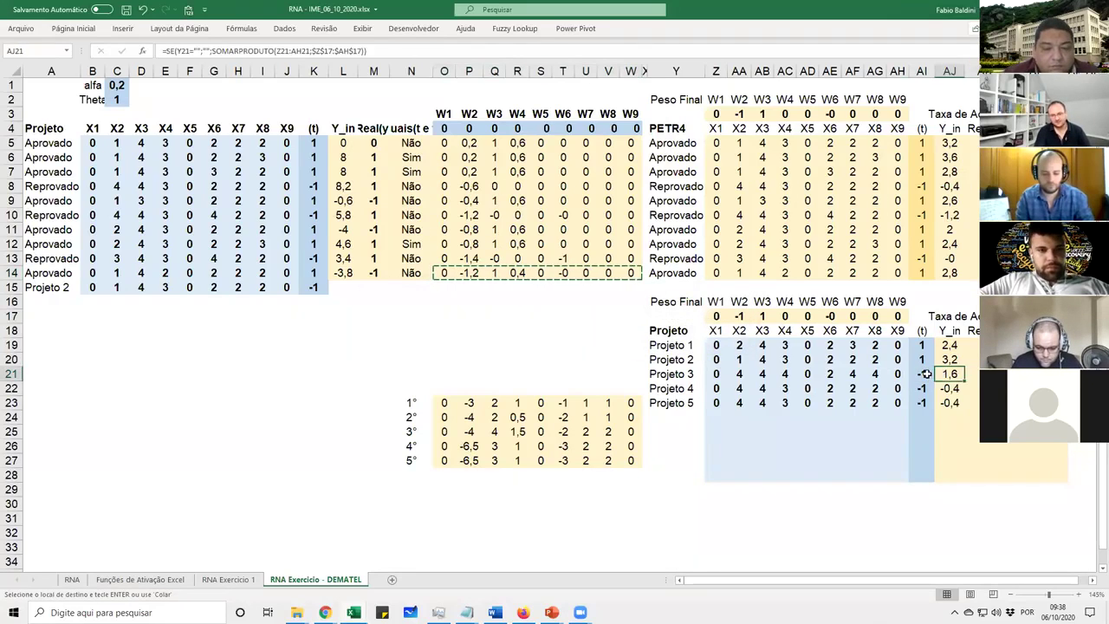
Paste the final weights O14:W14 as values into O4:W4 and compare the accuracy rates in AL3 and AL17
drag(444, 273, 632, 273)
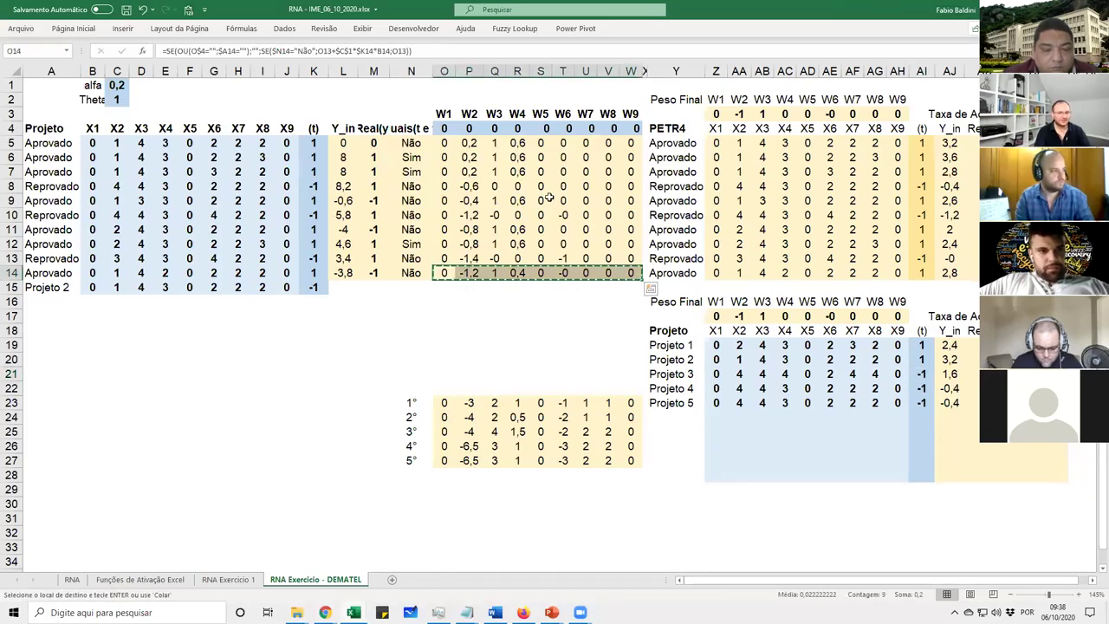
click(450, 128)
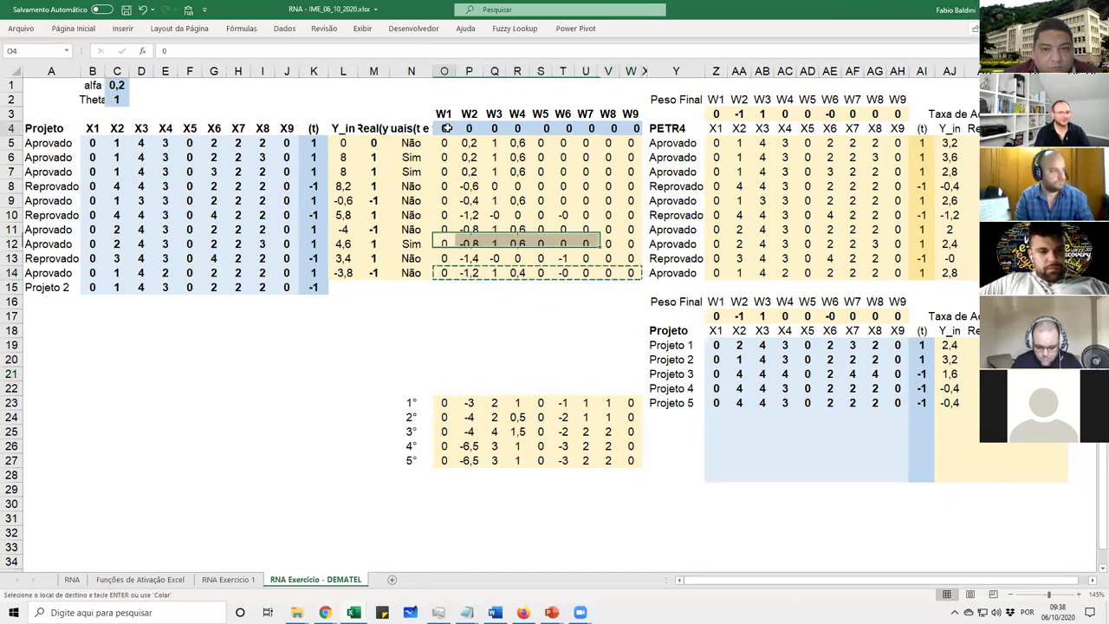
click(187, 10)
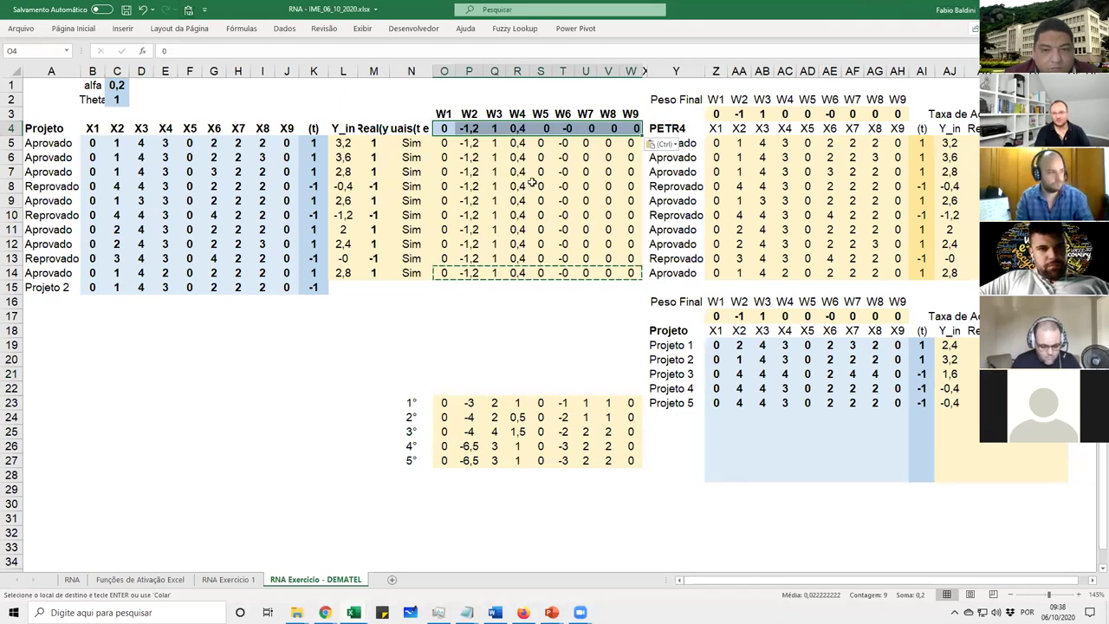
click(1007, 114)
ctrl+click(1008, 315)
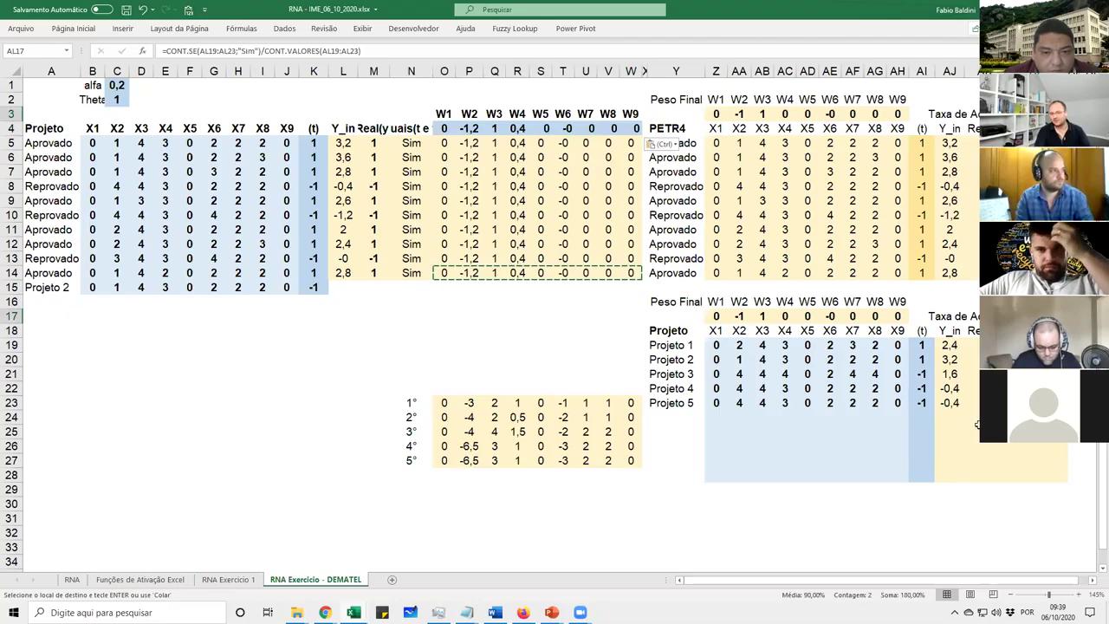
click(1008, 315)
Set alfa to 0,5 and the initial weights O4:W4 to 0
click(110, 83)
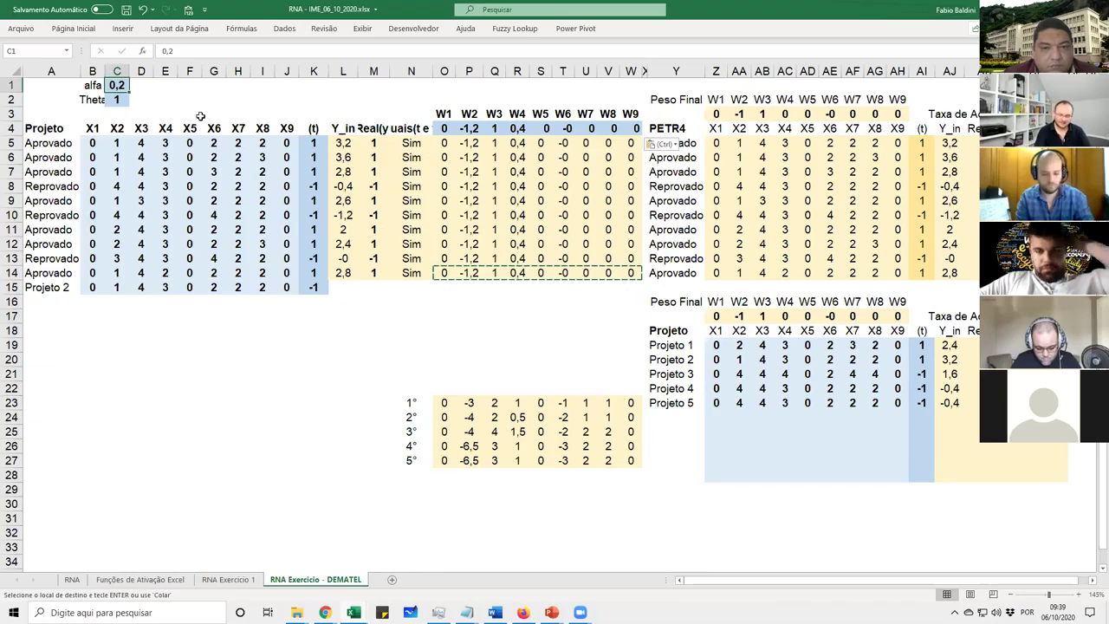
text(,5)
key(ctrl+Return)
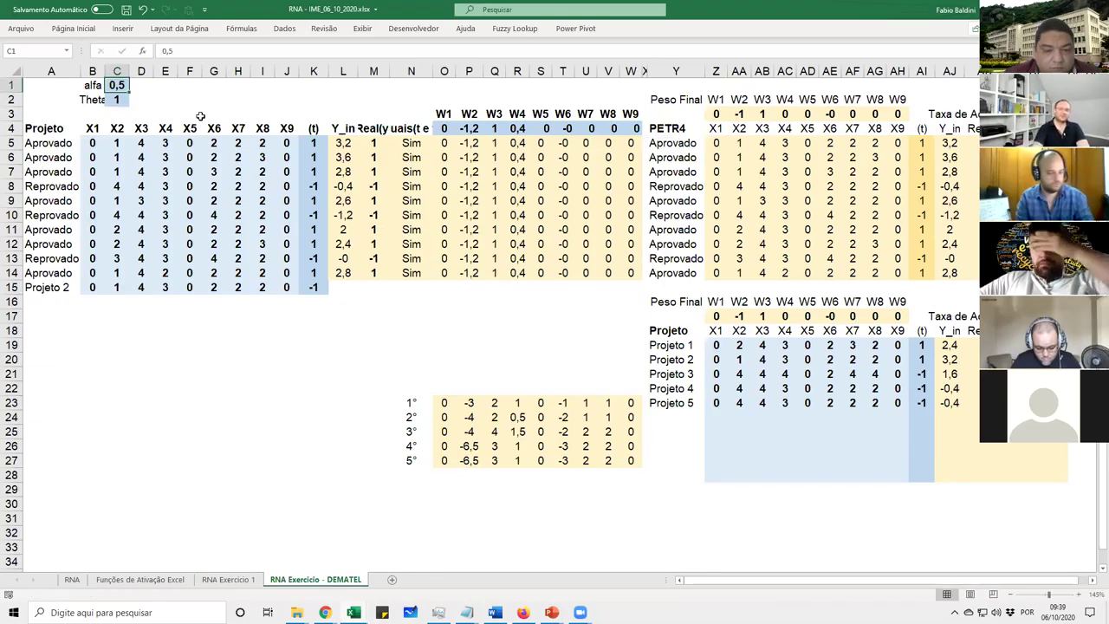
drag(444, 128, 631, 128)
text(0)
key(ctrl+Return)
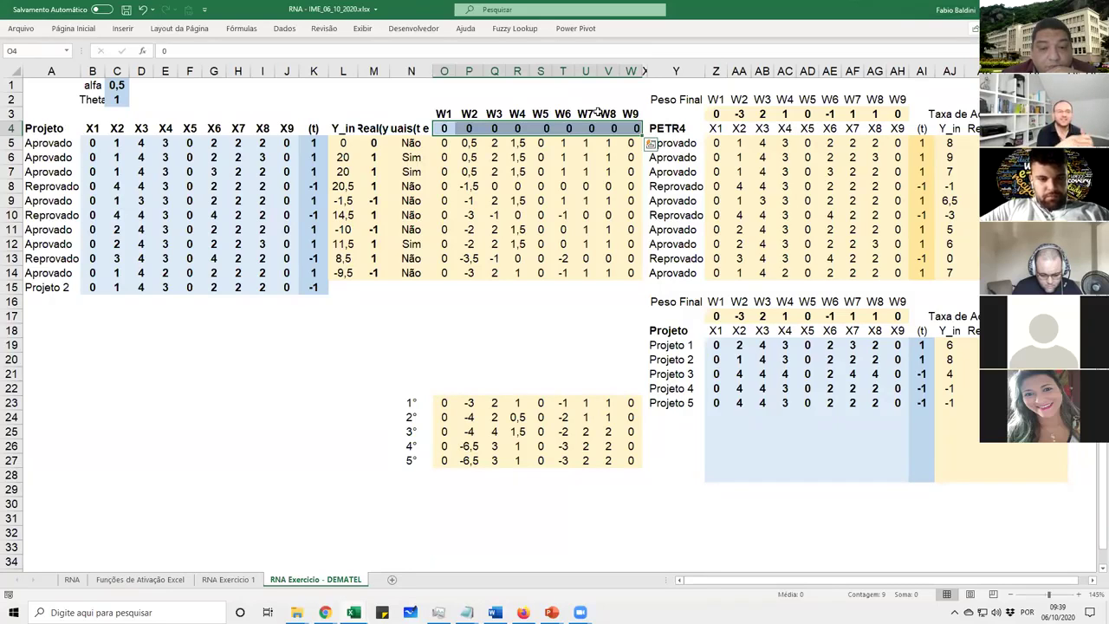
Examine the inputs and the target comparison column of the PETR4 example on the RNA Exercicio 1 sheet
click(97, 182)
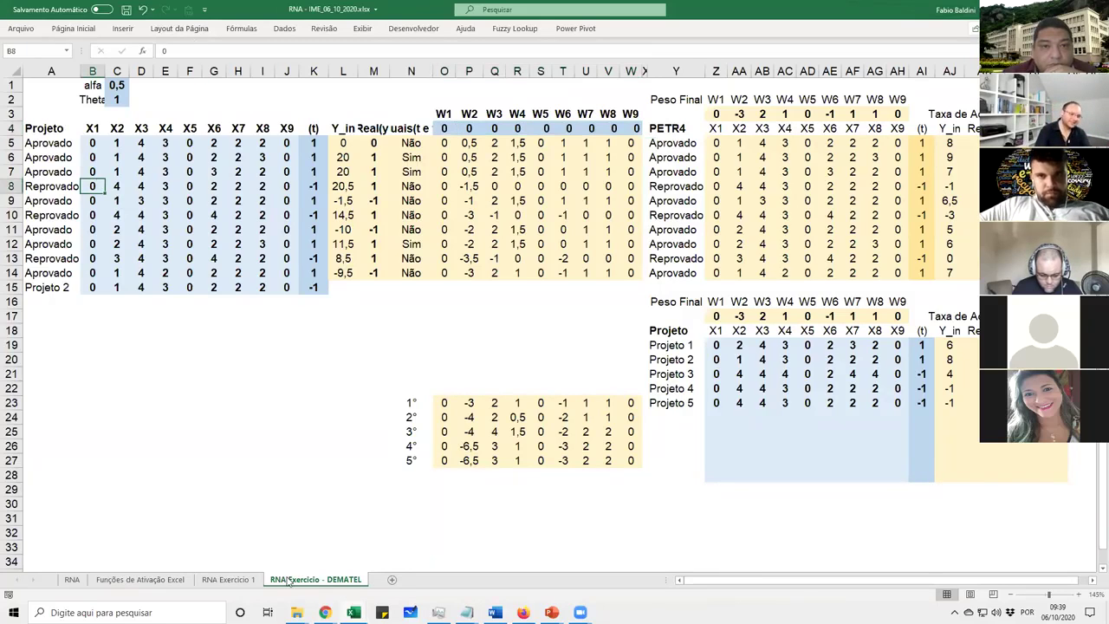
click(239, 581)
click(436, 176)
click(476, 176)
click(407, 177)
click(147, 193)
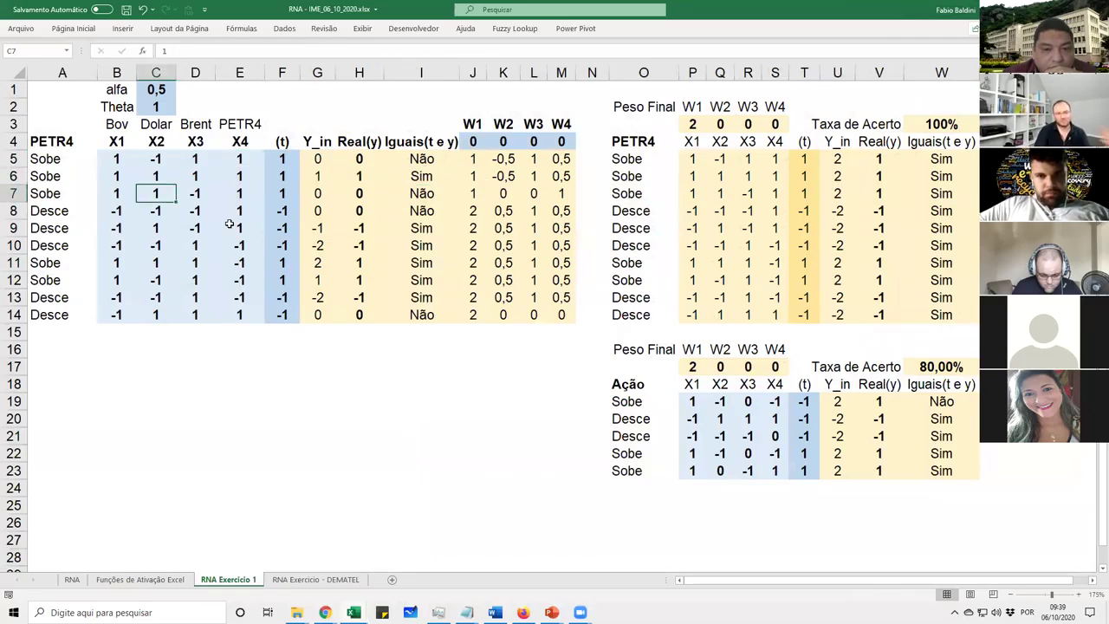
click(433, 175)
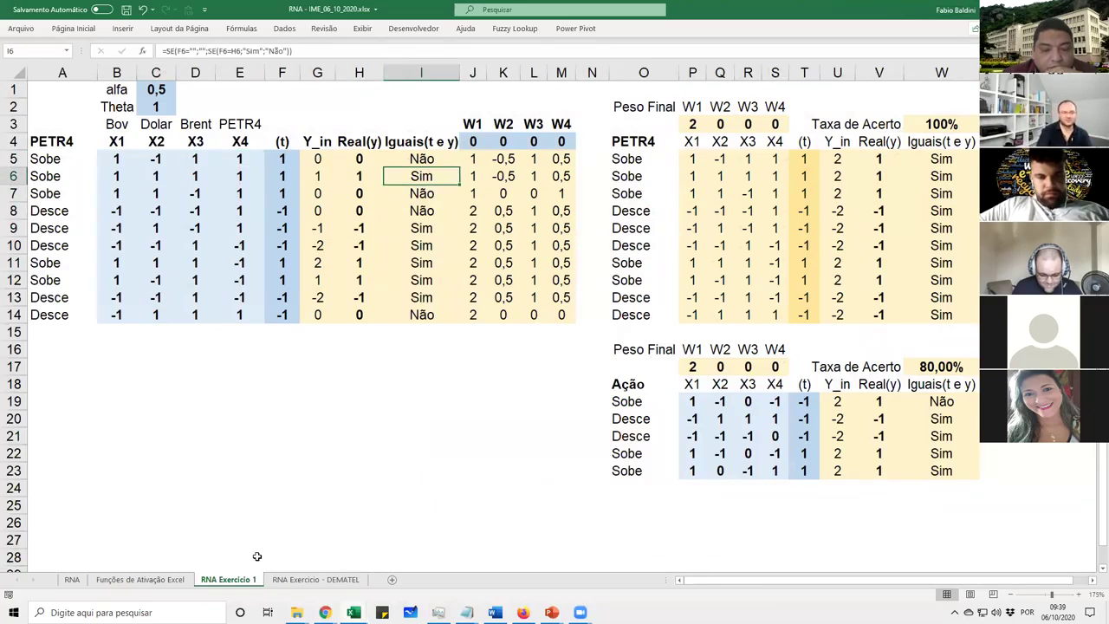
Examine the weight update formulas in P6 and O5 and the target comparison formula in N5 on the RNA Exercicio - DEMATEL sheet
click(303, 580)
click(451, 168)
click(418, 176)
click(472, 159)
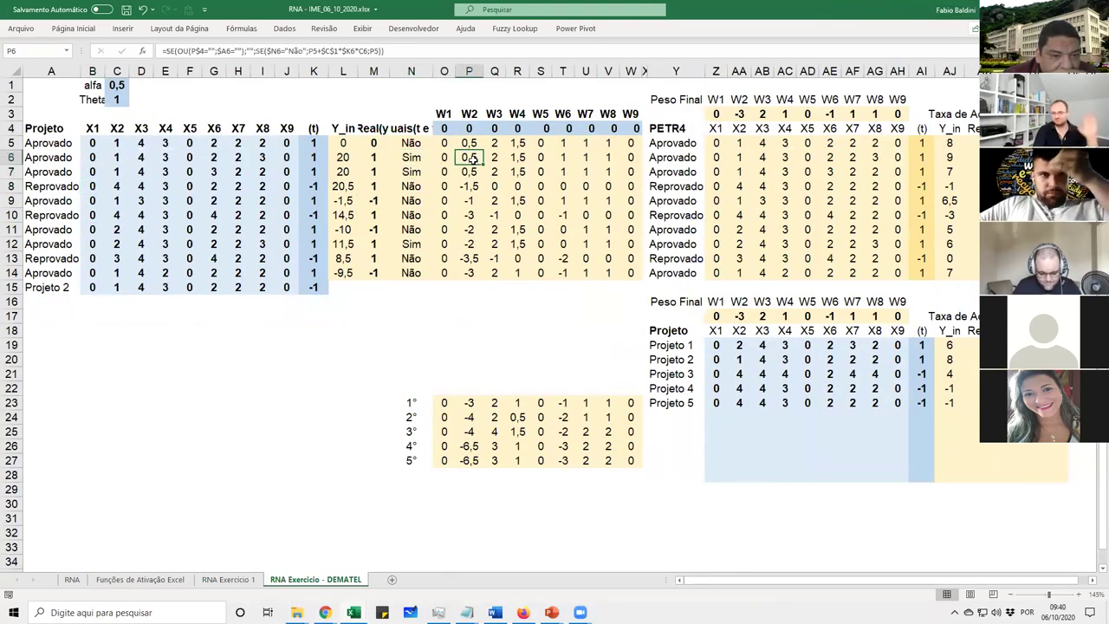
click(442, 144)
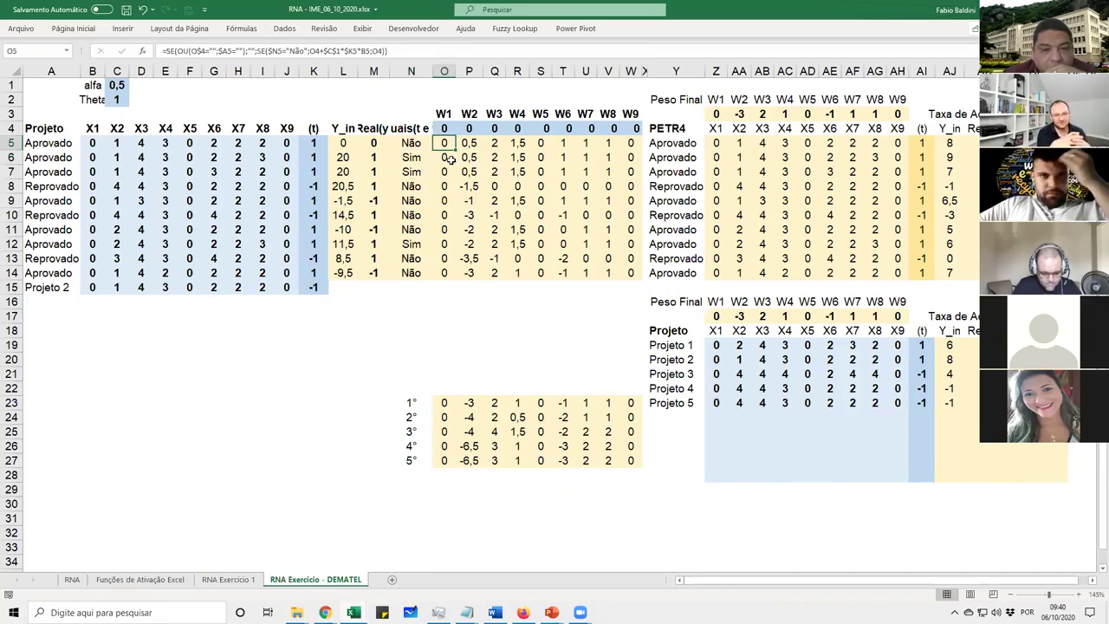
key(F2)
key(Escape)
click(411, 143)
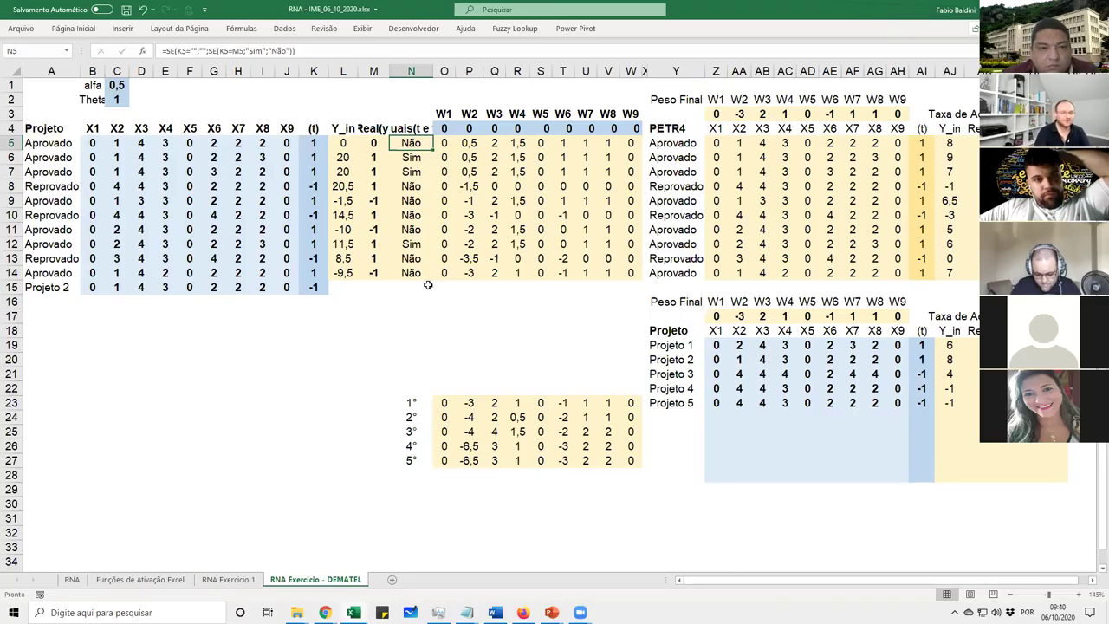
Examine the outputs and weights in L14:W14 and the W2 formula in P11, and widen column B slightly
drag(343, 272, 631, 274)
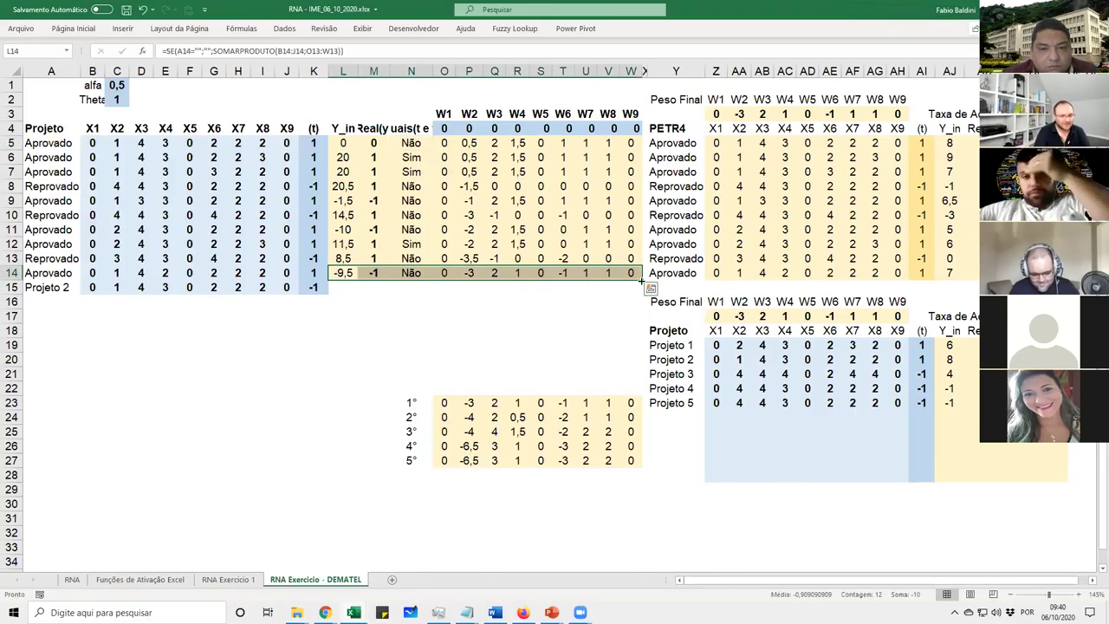
click(469, 229)
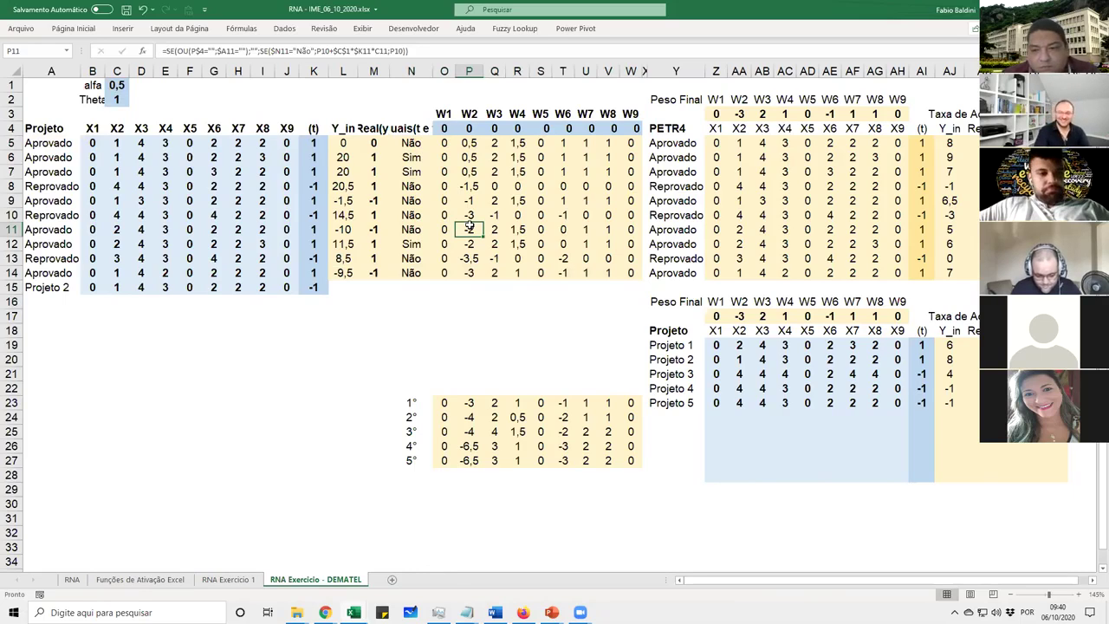
drag(105, 70, 108, 70)
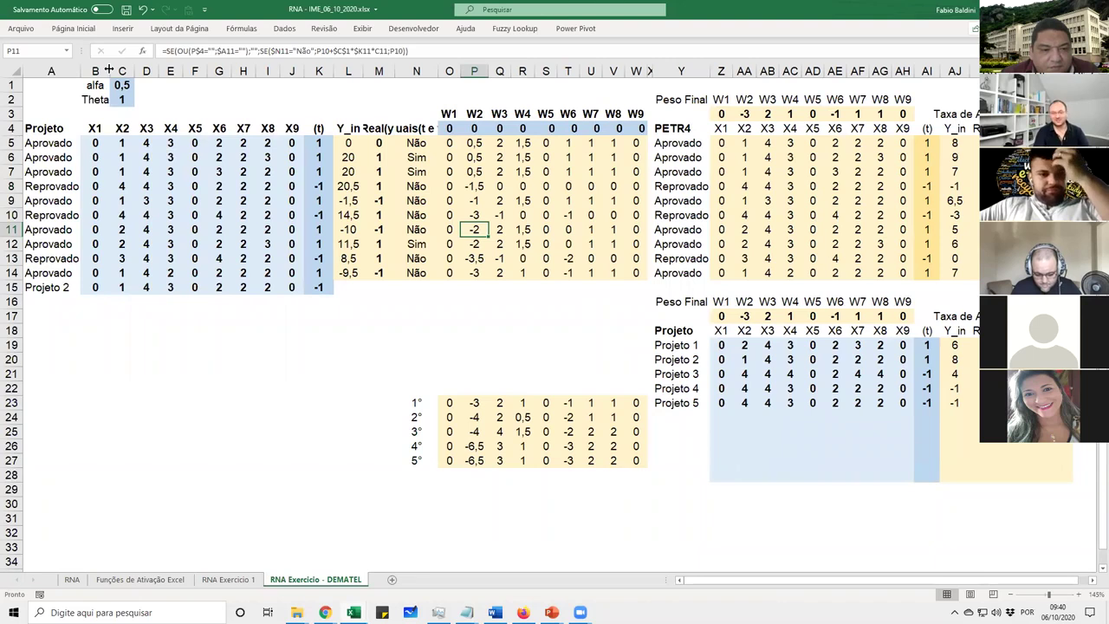
Switch to the PowerPoint slide show and advance to the slide "Redes Neurais – Função de Ativação"
mouse_move(552, 613)
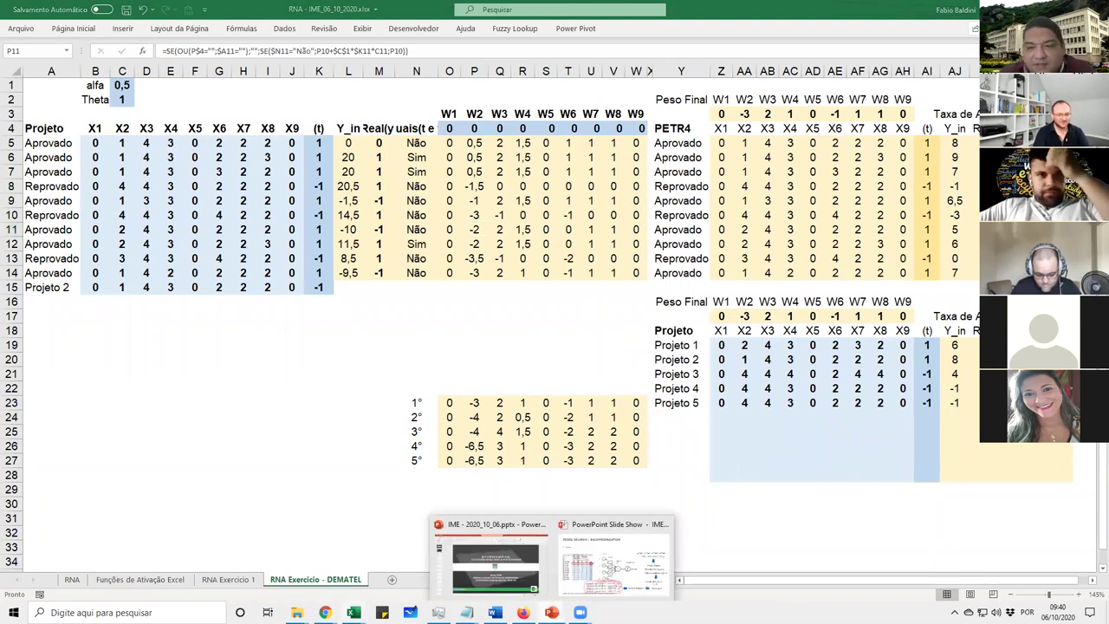
click(613, 557)
key(Right)
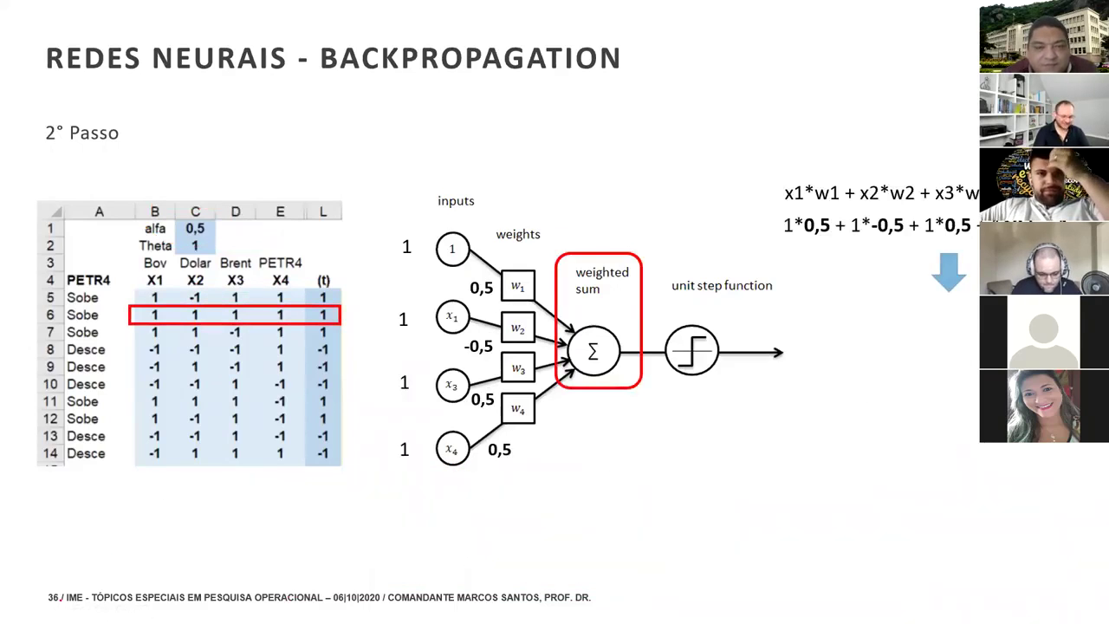
key(Right)
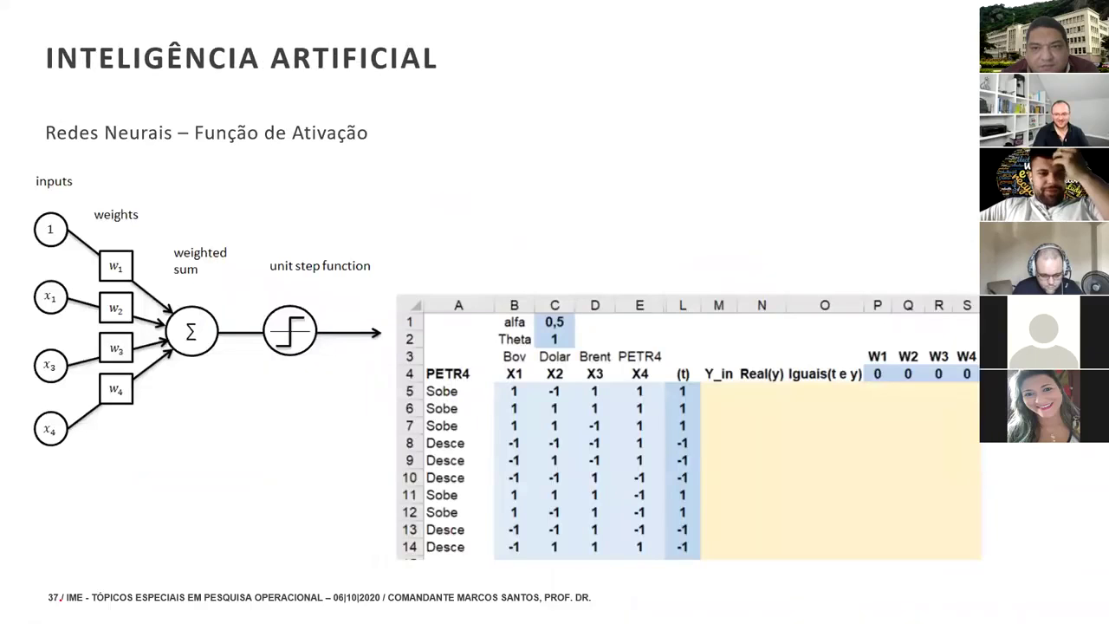